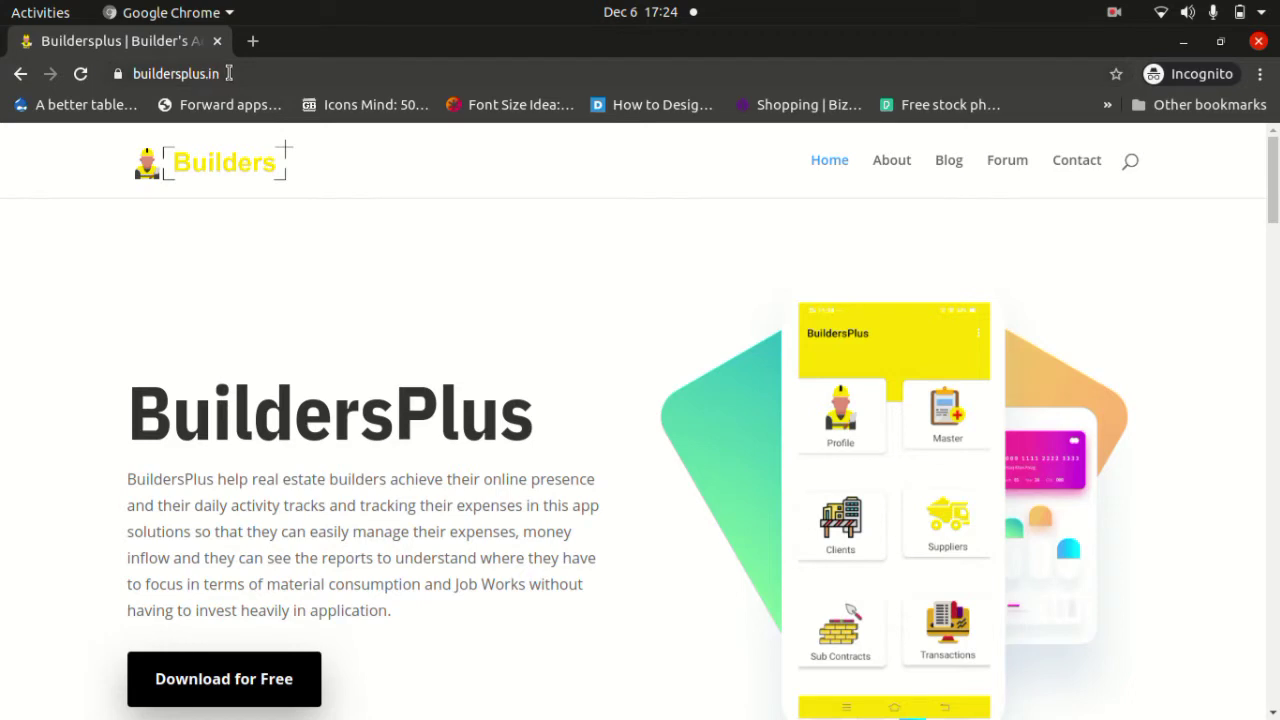
# Scroll the buildersplus.in homepage to its footer and open the App User login page in a new tab.
pyautogui.moveTo(228, 73); pyautogui.dragTo(129, 65)
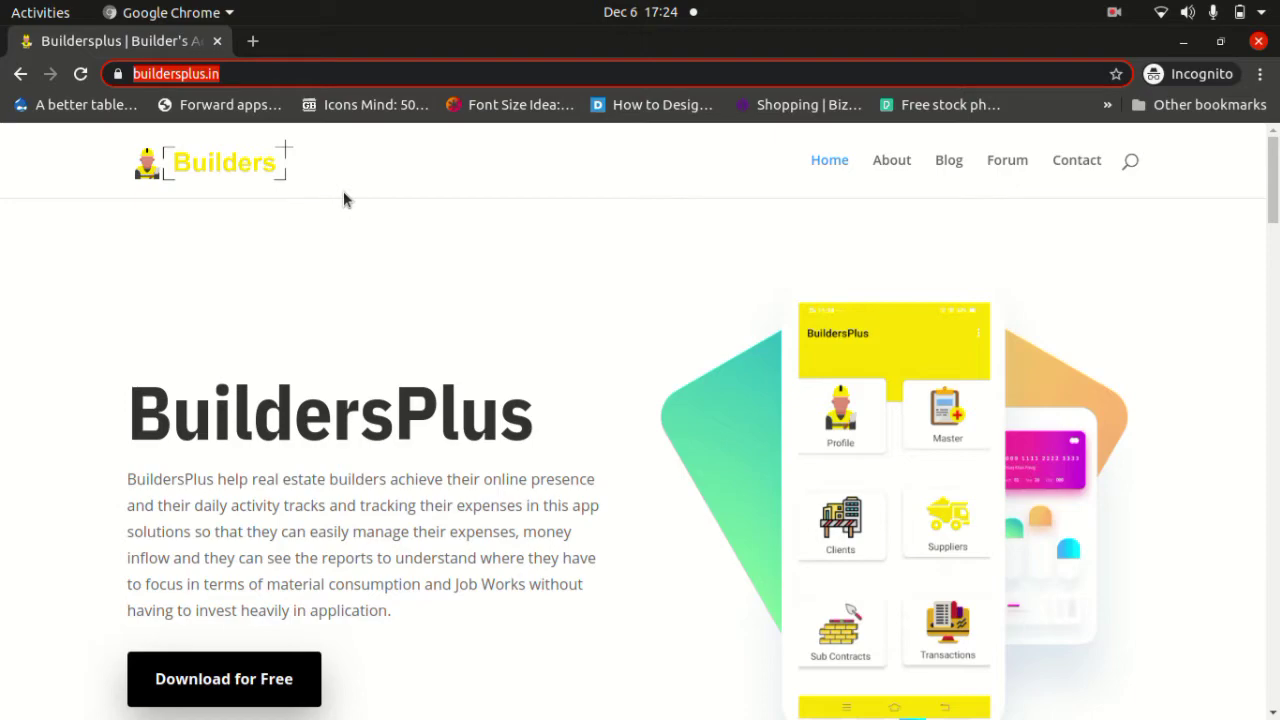
pyautogui.click(389, 213)
pyautogui.scroll(-15, 390, 220)
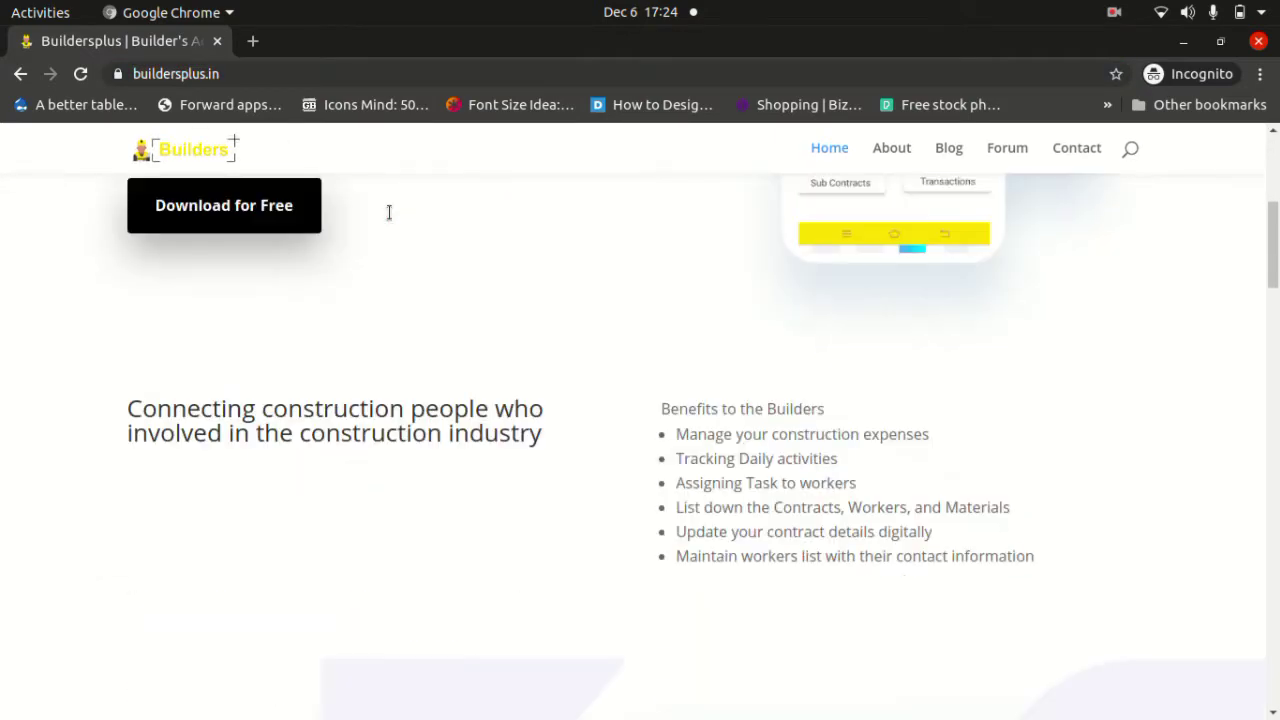
pyautogui.scroll(-10, 390, 220)
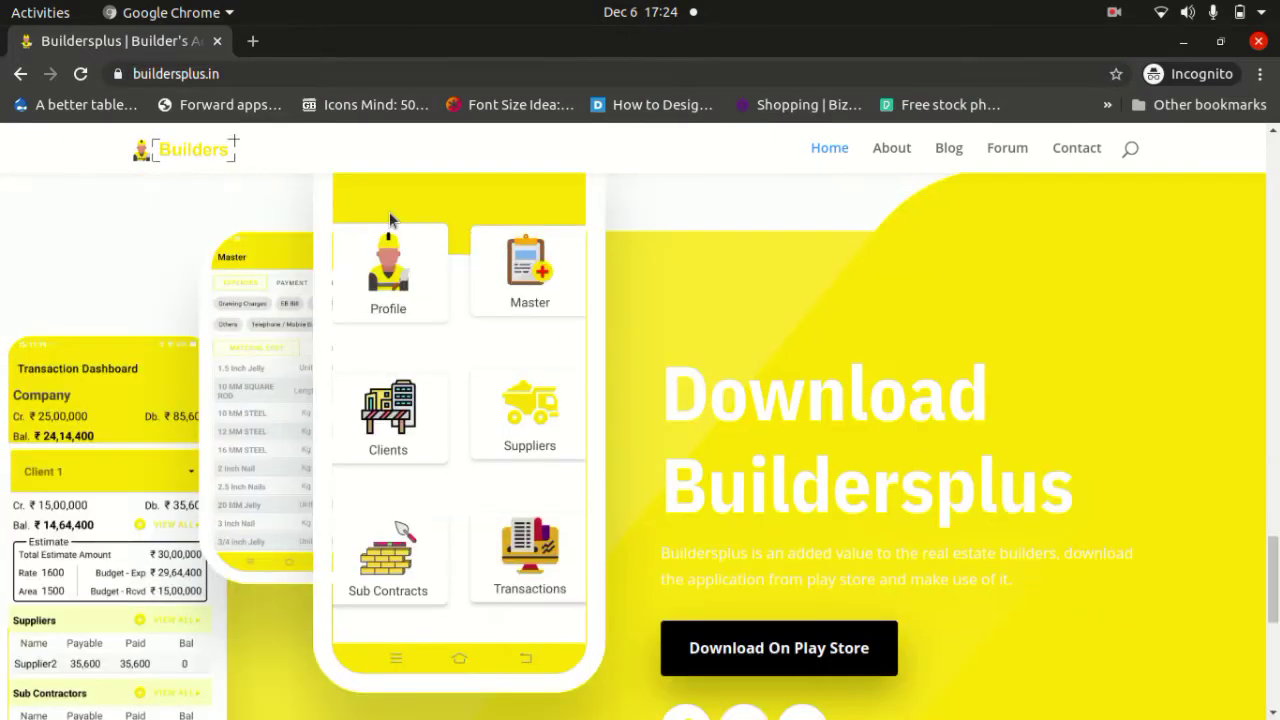
pyautogui.moveTo(474, 424); pyautogui.dragTo(391, 420)
pyautogui.click(430, 460)
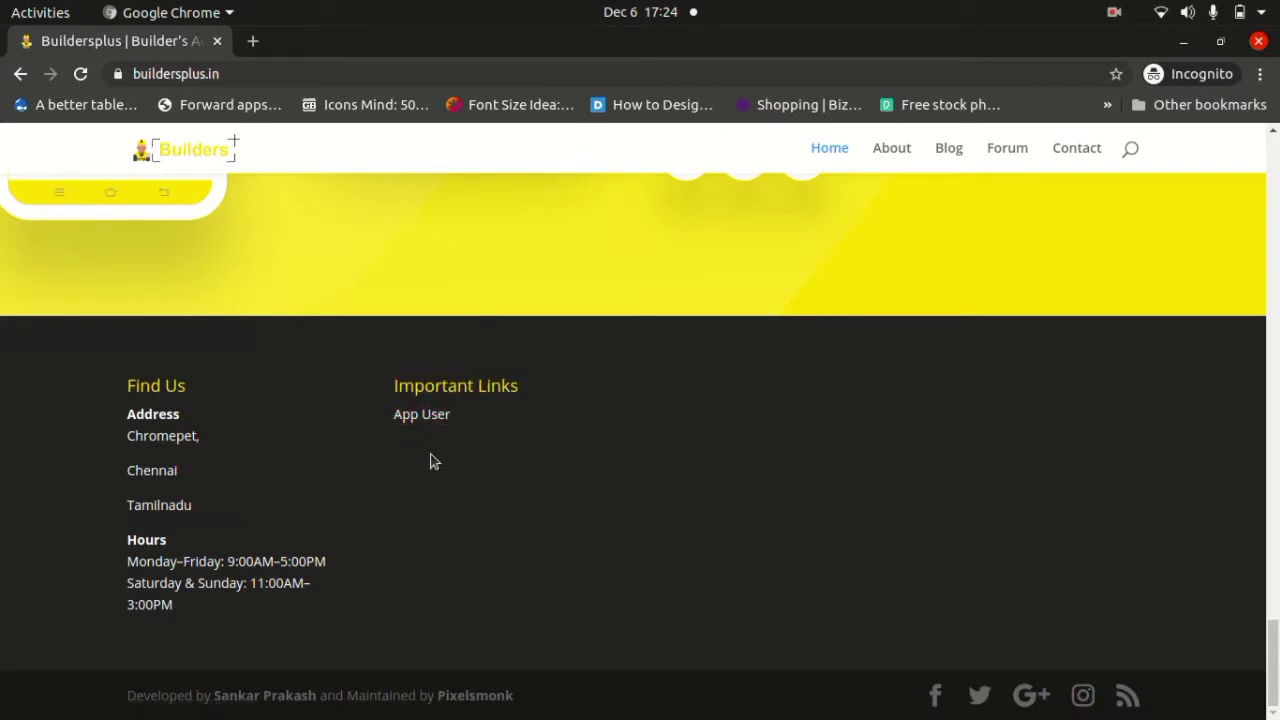
pyautogui.click(433, 420)
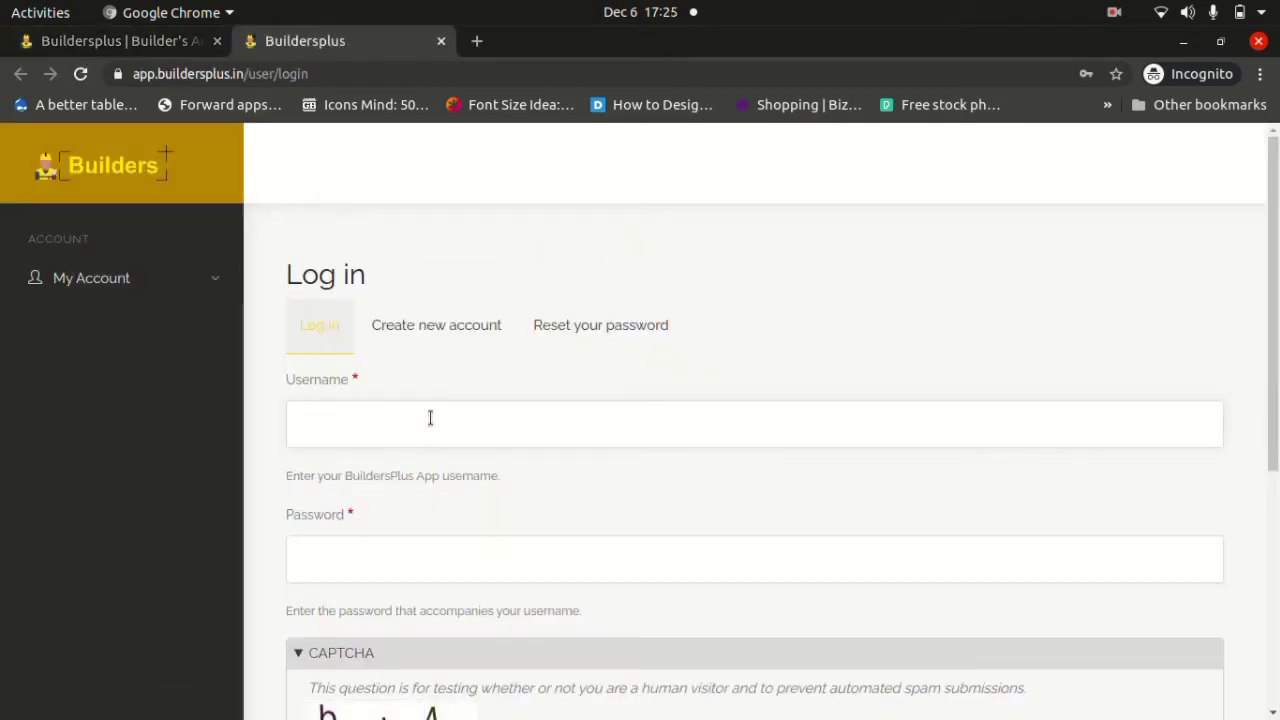
# Fill in the saved account username from autofill and enter the account password.
pyautogui.click(398, 423)
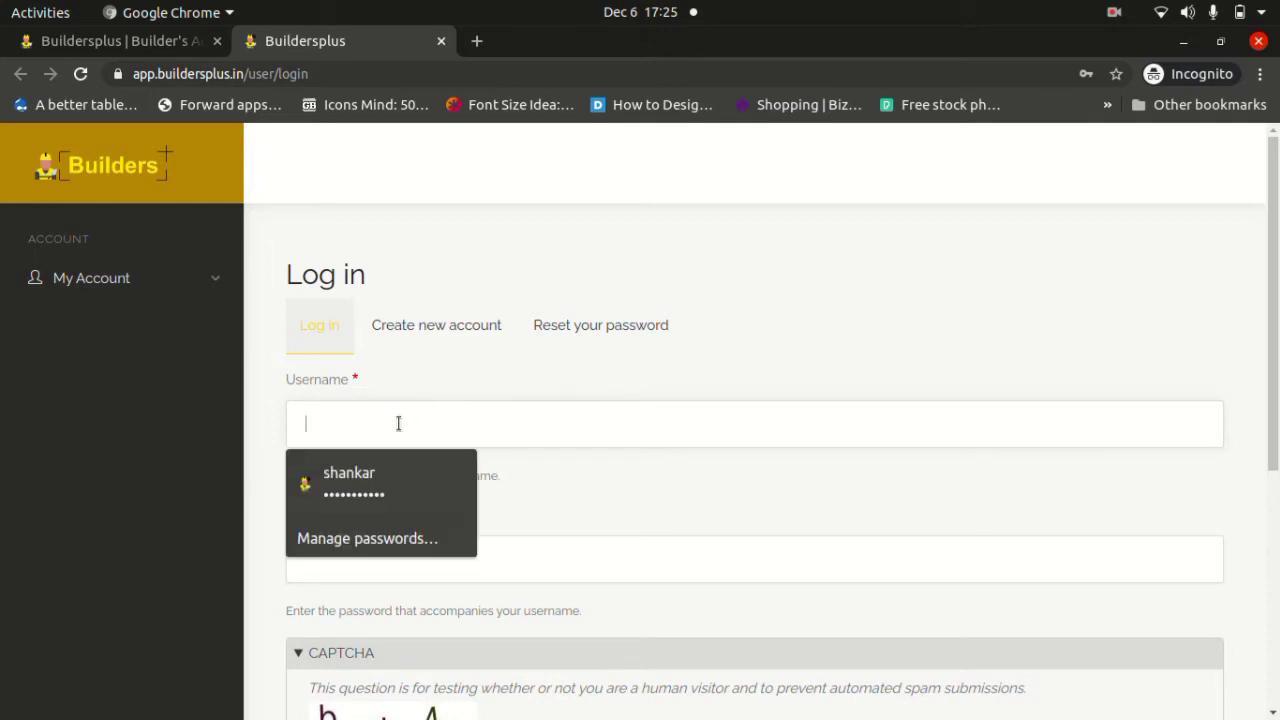
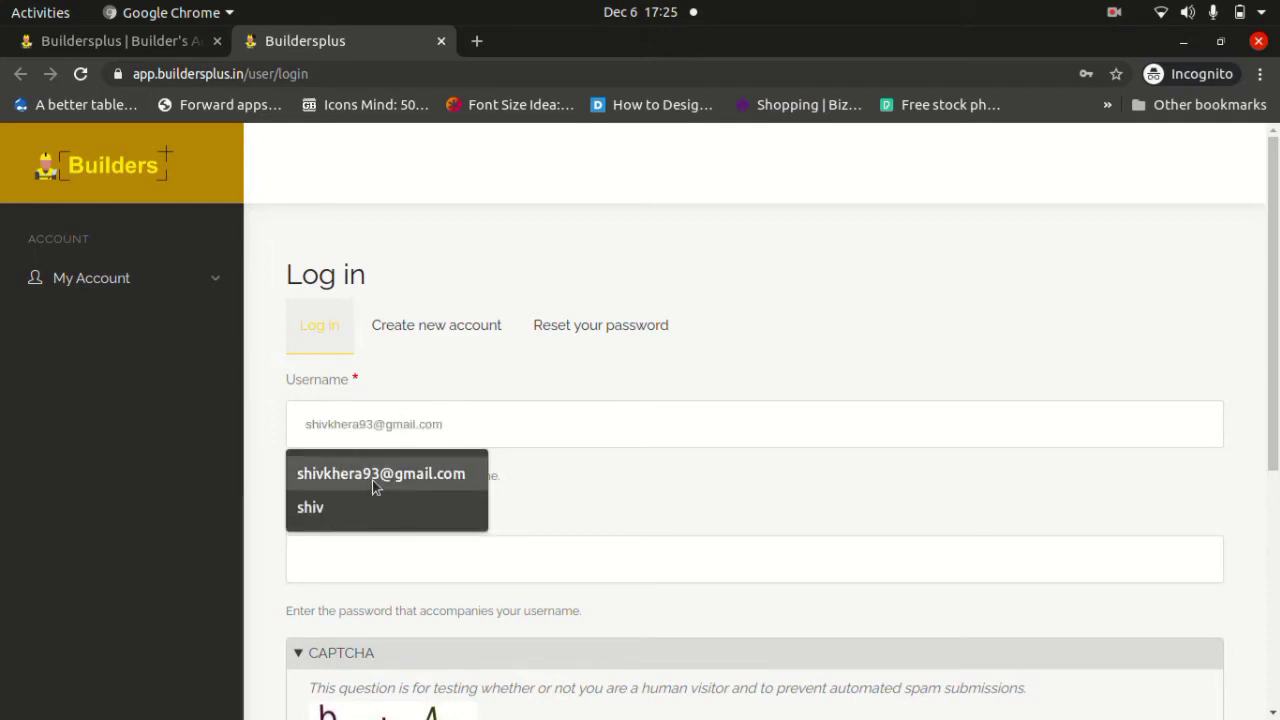
pyautogui.click(372, 480)
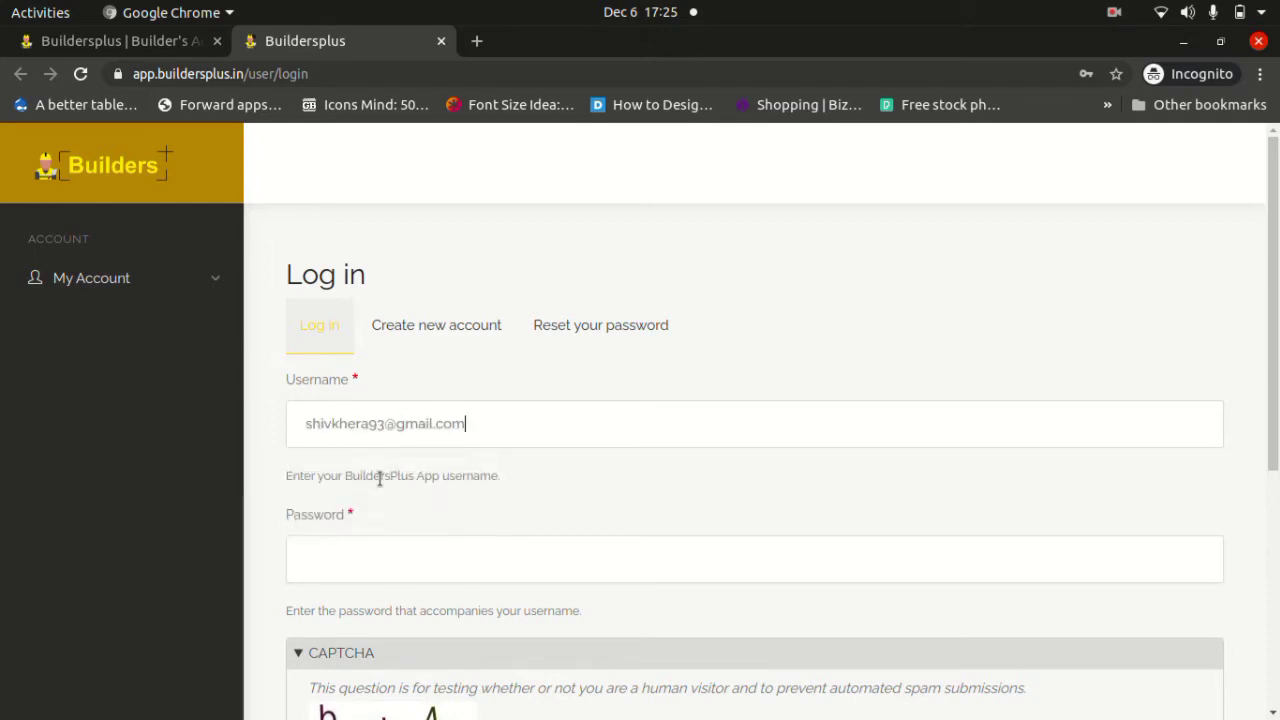
pyautogui.click(346, 561)
pyautogui.write('*******')
# Enter the CAPTCHA code and log in to reach the account's Basic Info page.
pyautogui.scroll(-5, 346, 561)
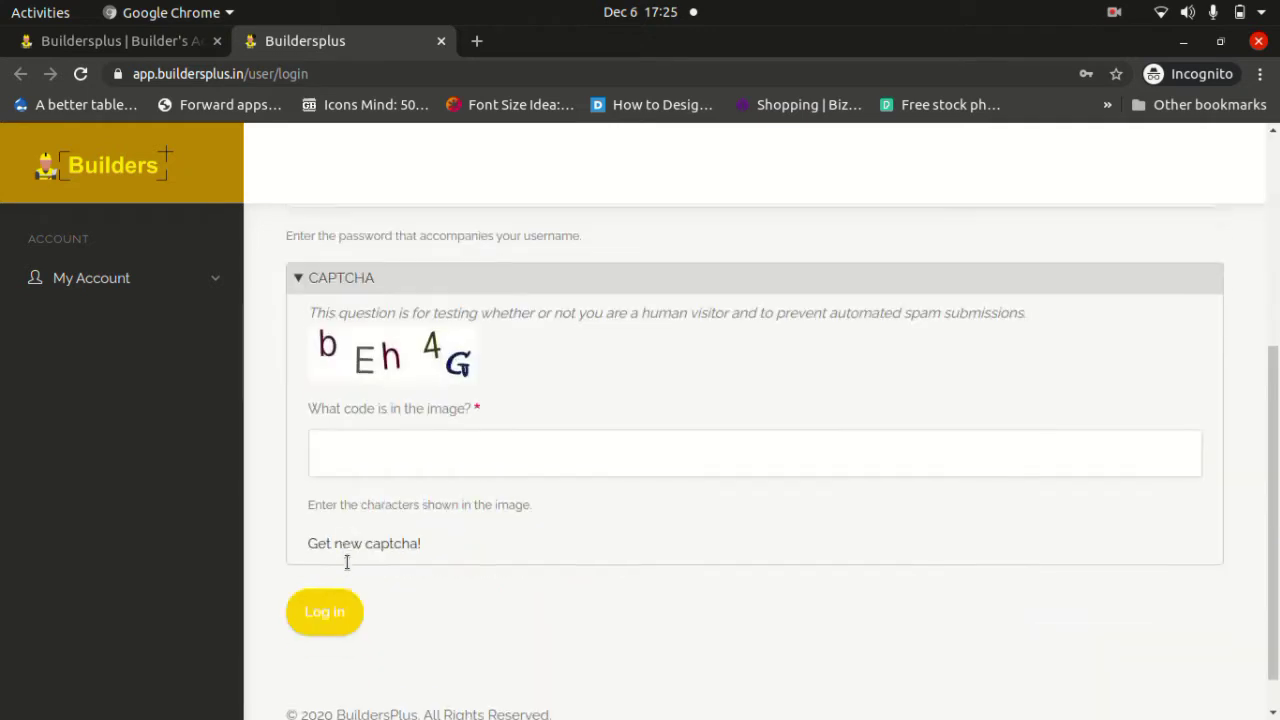
pyautogui.click(365, 449)
pyautogui.write('bE')
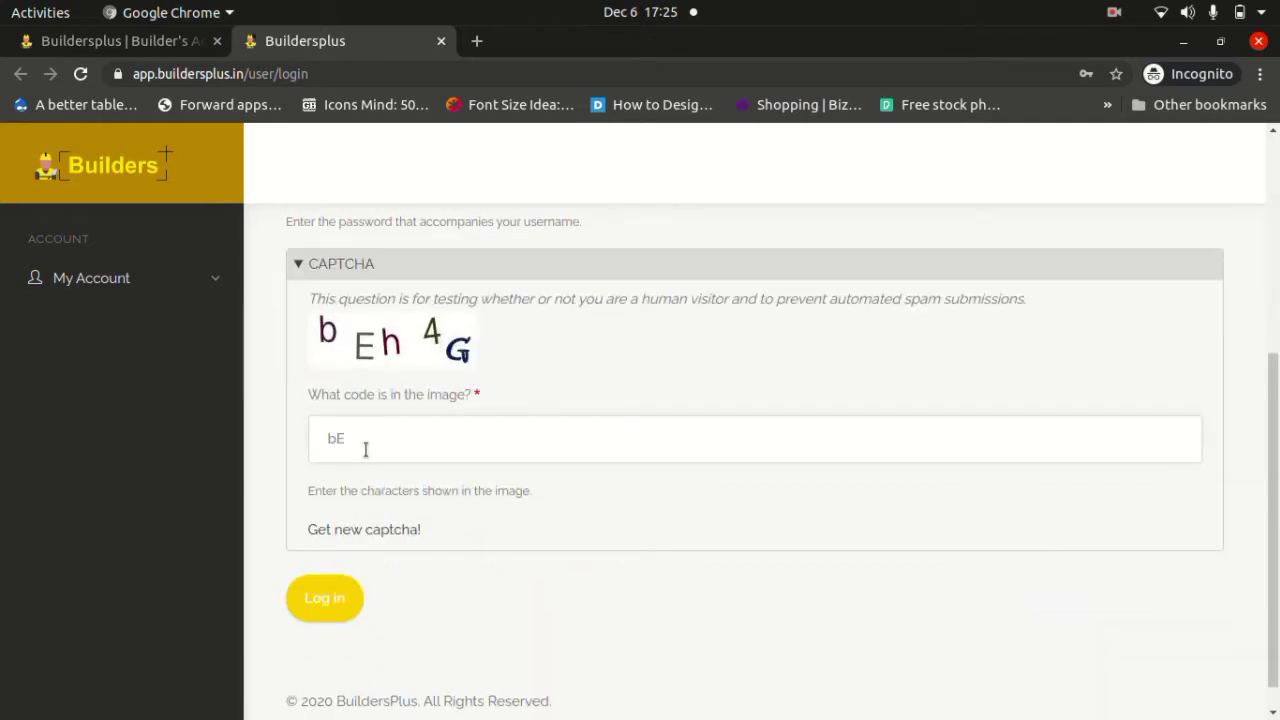
pyautogui.write('h4G')
pyautogui.click(330, 598)
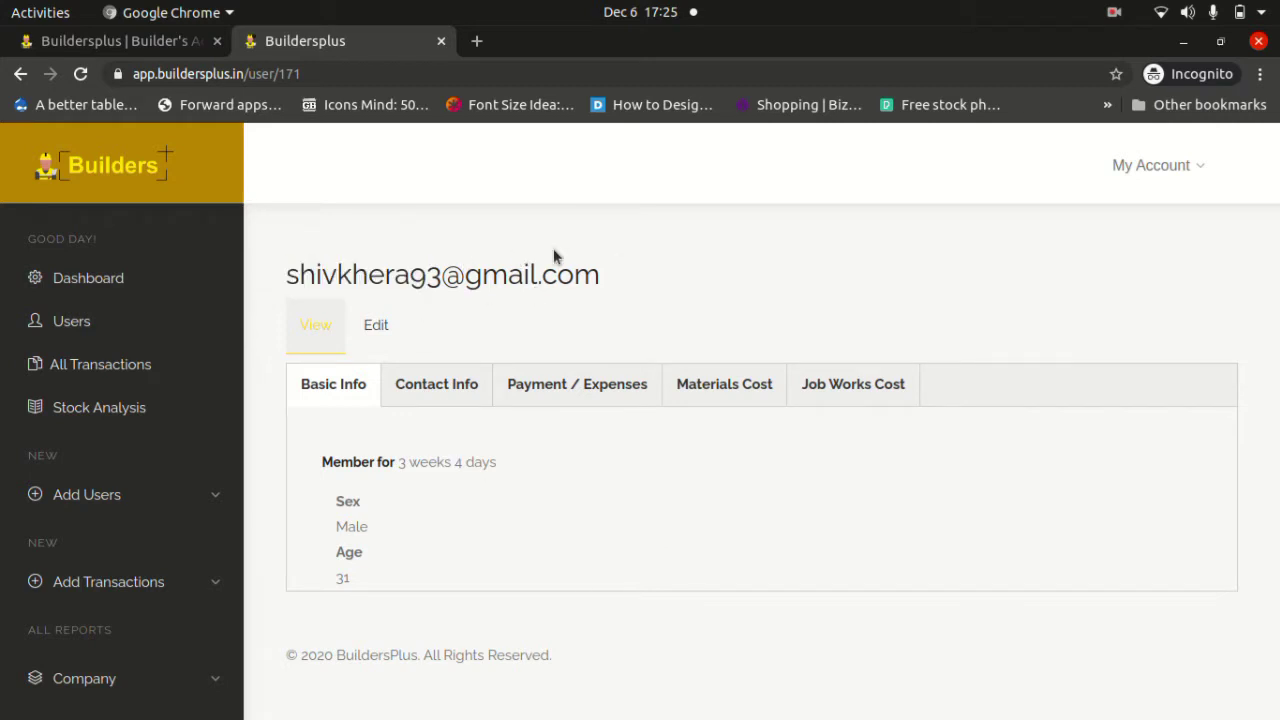
pyautogui.tripleClick(613, 273)
# Open the Vasantham Builders dashboard showing 25,00,000 credit, and expand then collapse Client 1's row.
pyautogui.click(404, 230)
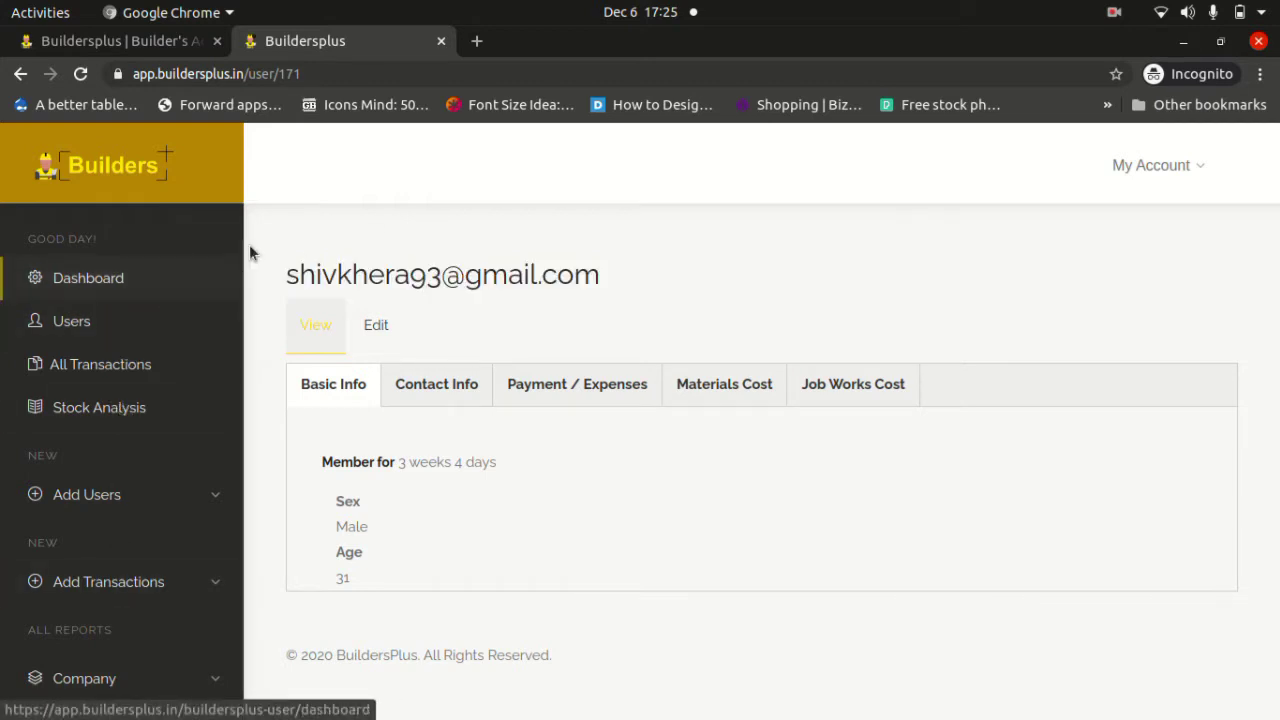
pyautogui.click(79, 284)
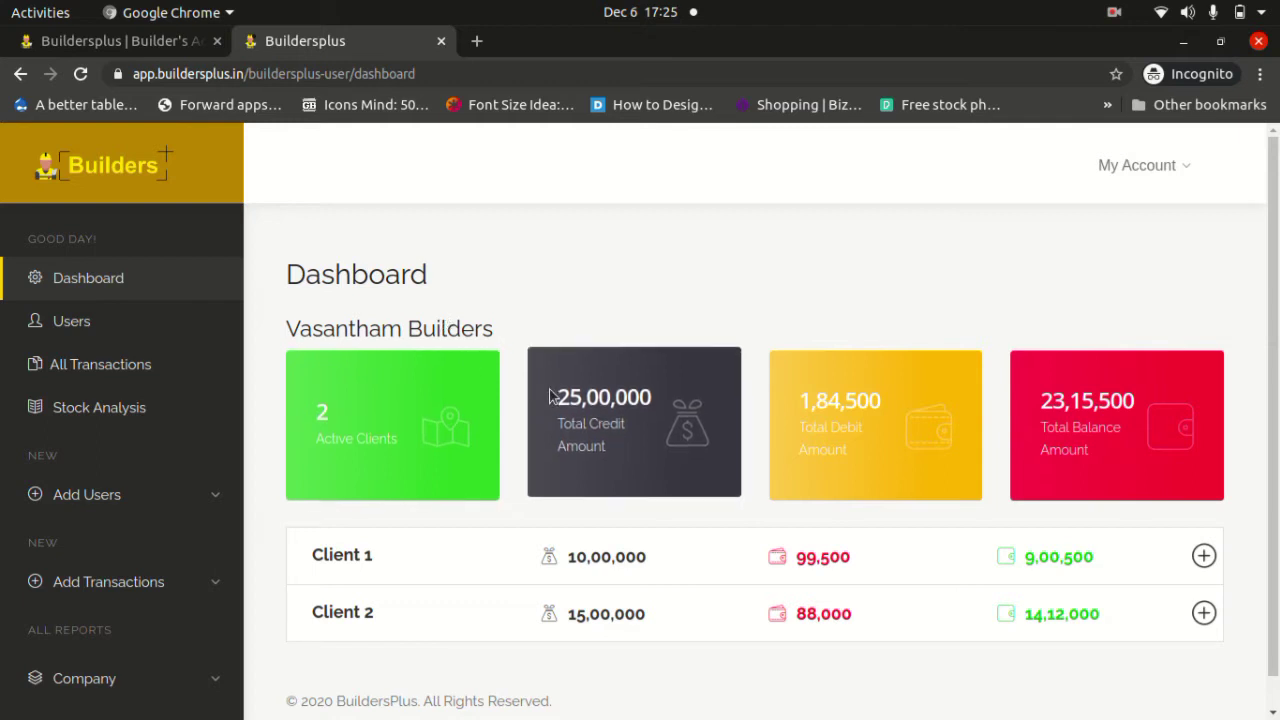
pyautogui.click(421, 551)
pyautogui.click(421, 551)
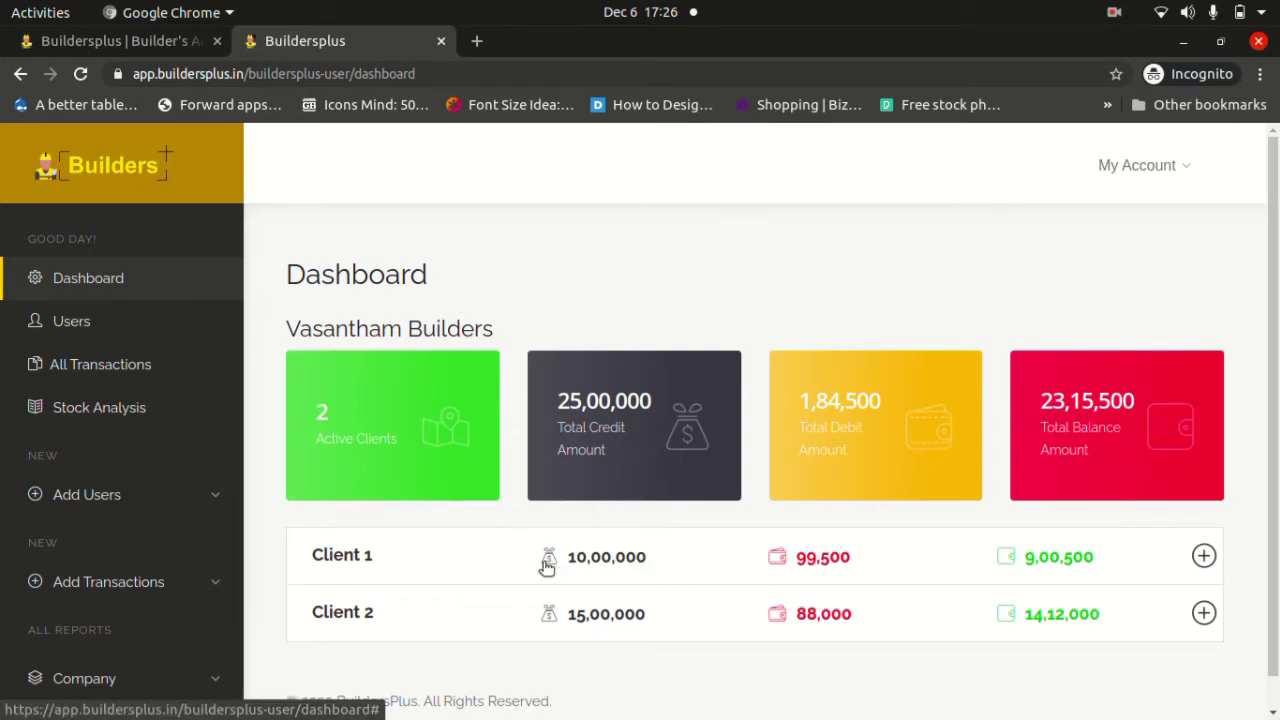
# Expand the Client 2 and Client 1 rows and review the Est - Received and Est - Expenses figures.
pyautogui.click(524, 613)
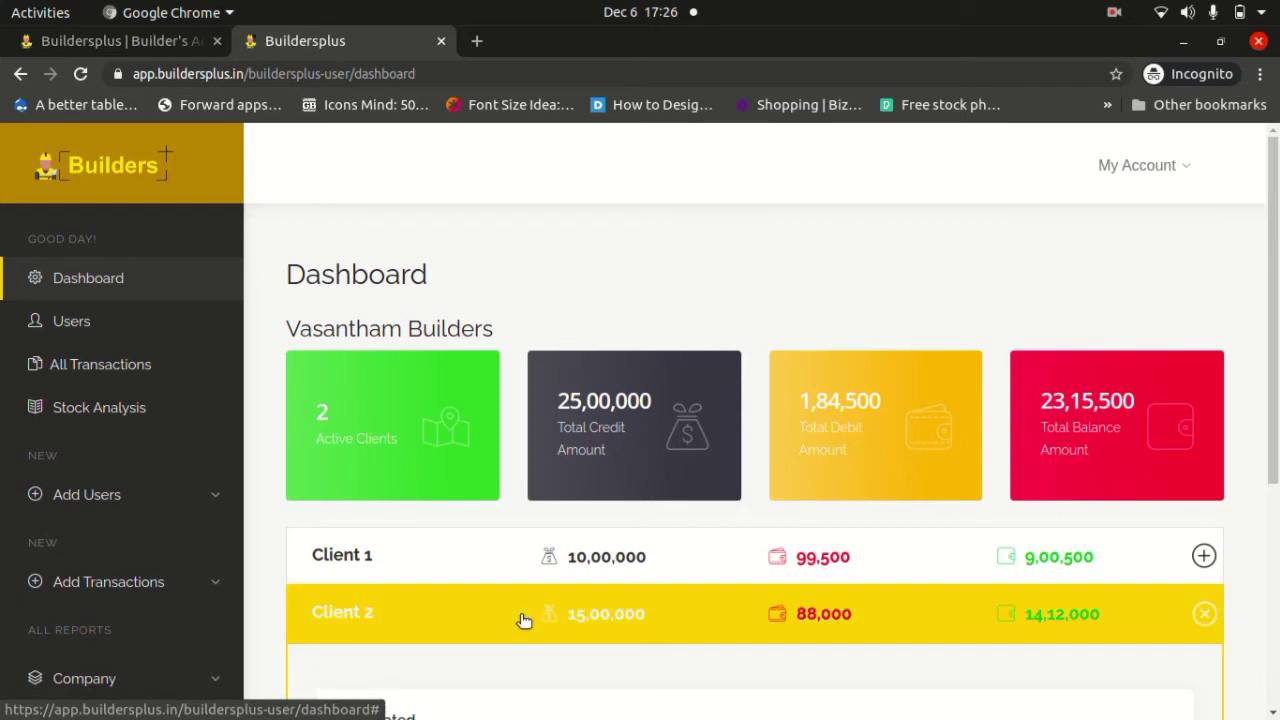
pyautogui.click(510, 553)
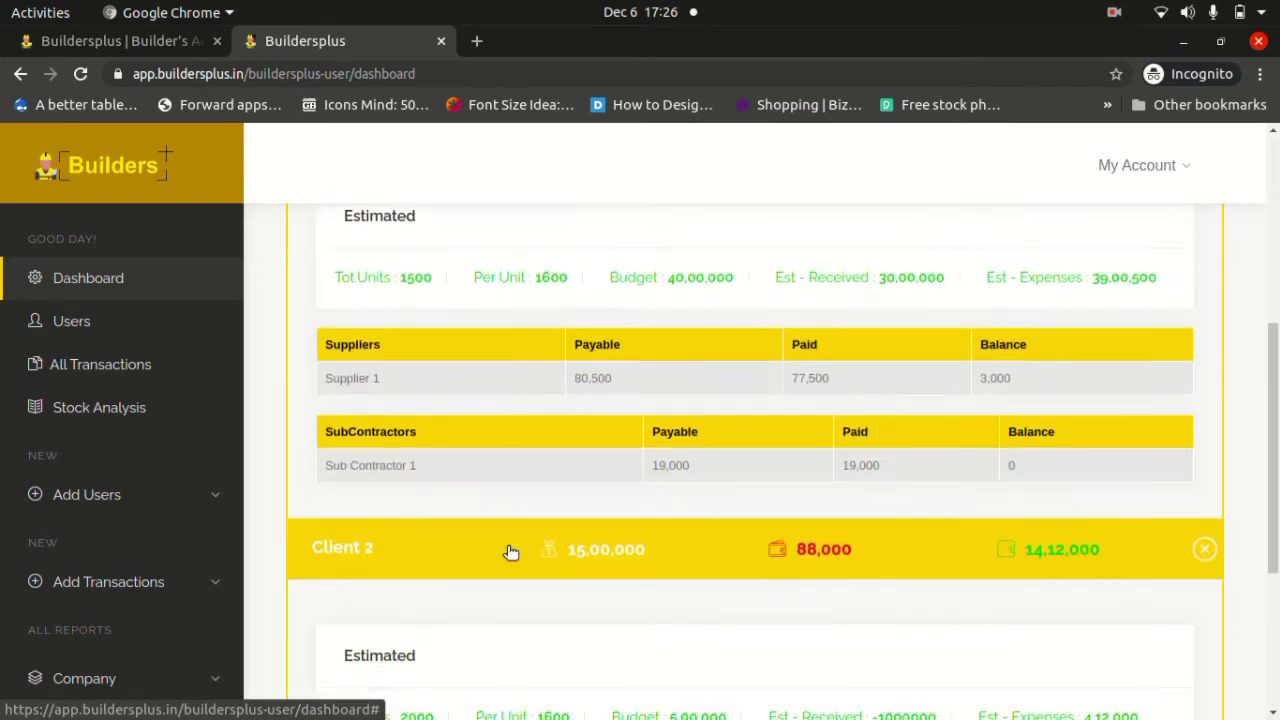
pyautogui.scroll(3, 511, 552)
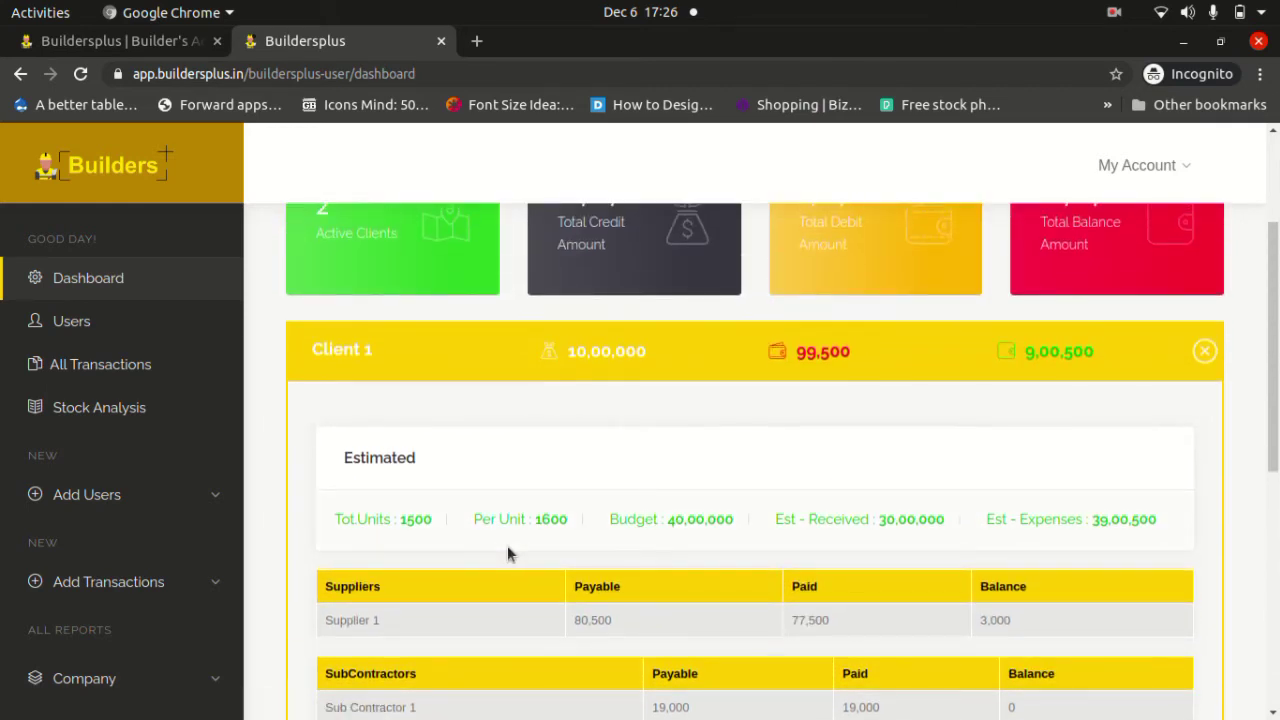
pyautogui.scroll(-1, 364, 452)
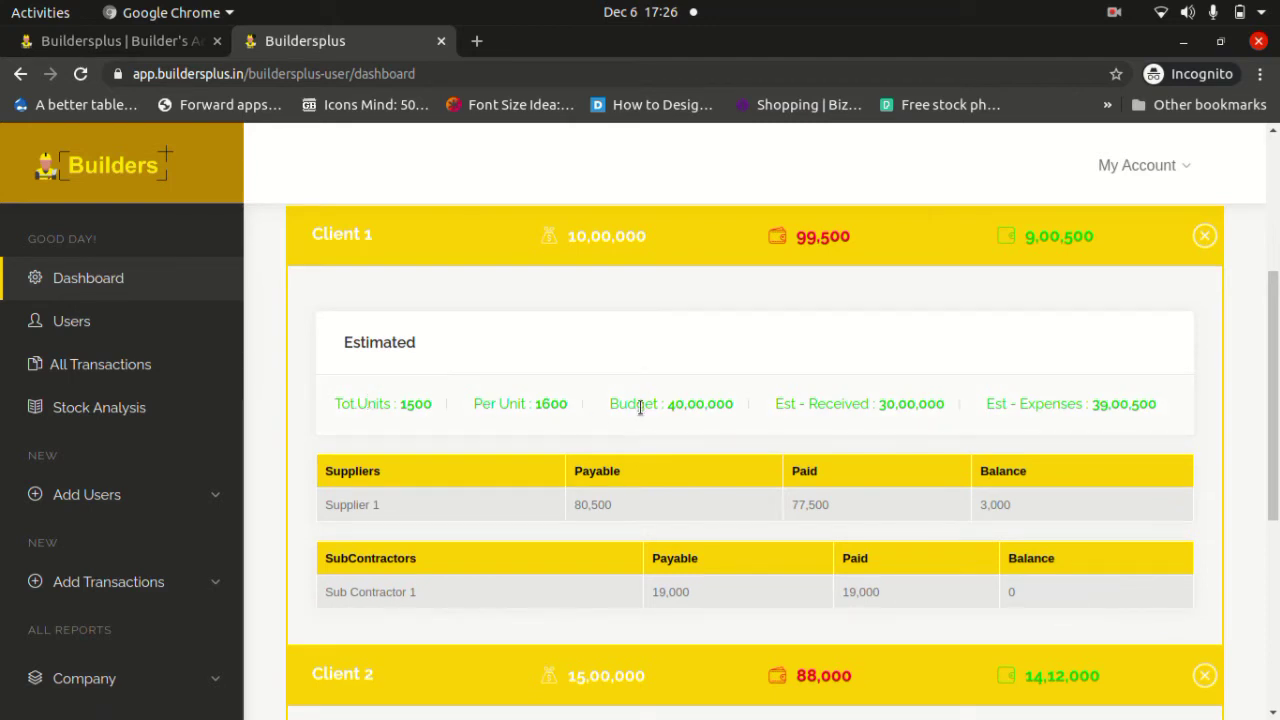
pyautogui.moveTo(777, 404); pyautogui.dragTo(878, 405)
pyautogui.click(1010, 400)
pyautogui.moveTo(987, 404); pyautogui.dragTo(1082, 407)
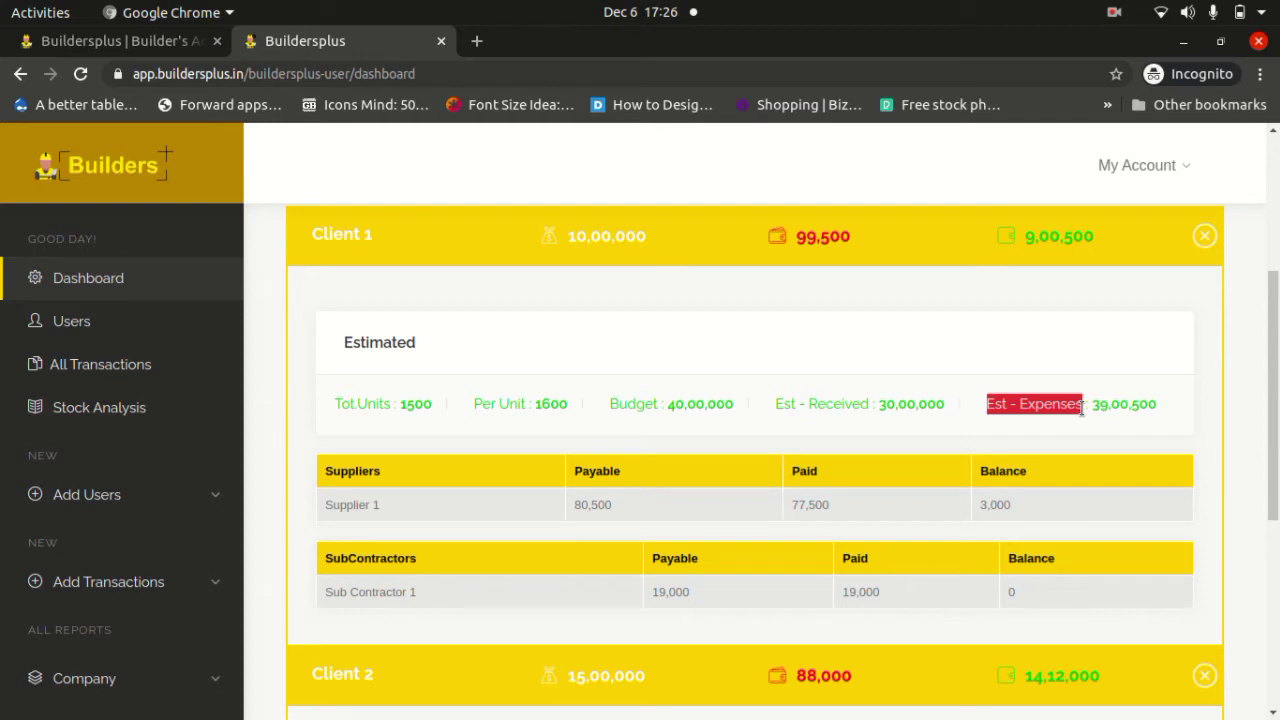
pyautogui.click(491, 480)
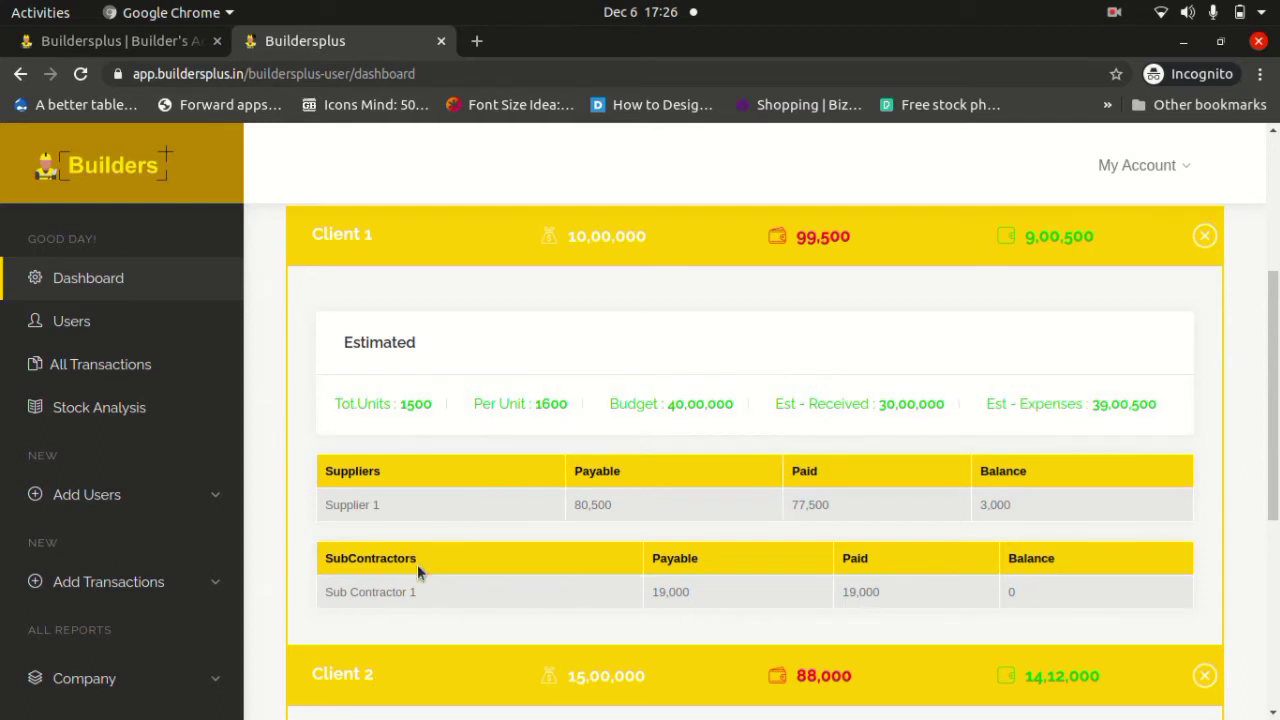
# Browse the Person Details lists of clients, suppliers, sub contractors and whom users, then view completed transactions.
pyautogui.click(145, 328)
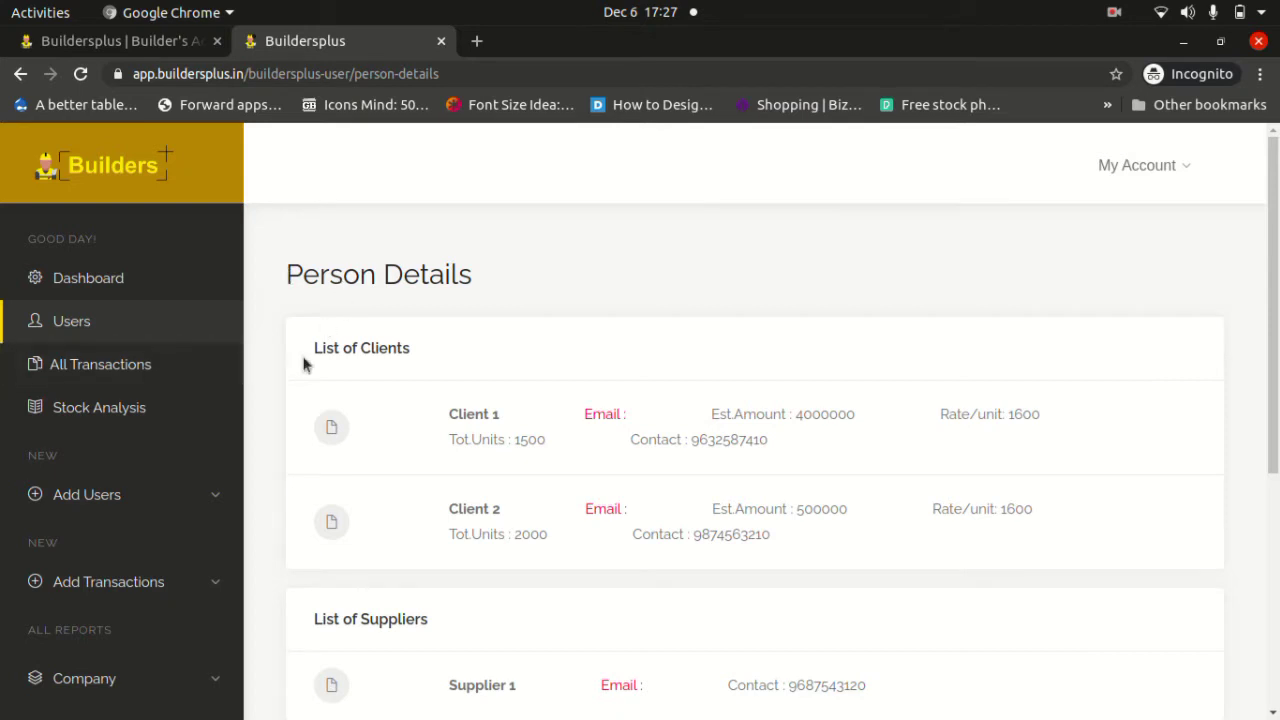
pyautogui.scroll(-1, 306, 363)
pyautogui.scroll(-4, 306, 363)
pyautogui.scroll(3, 306, 365)
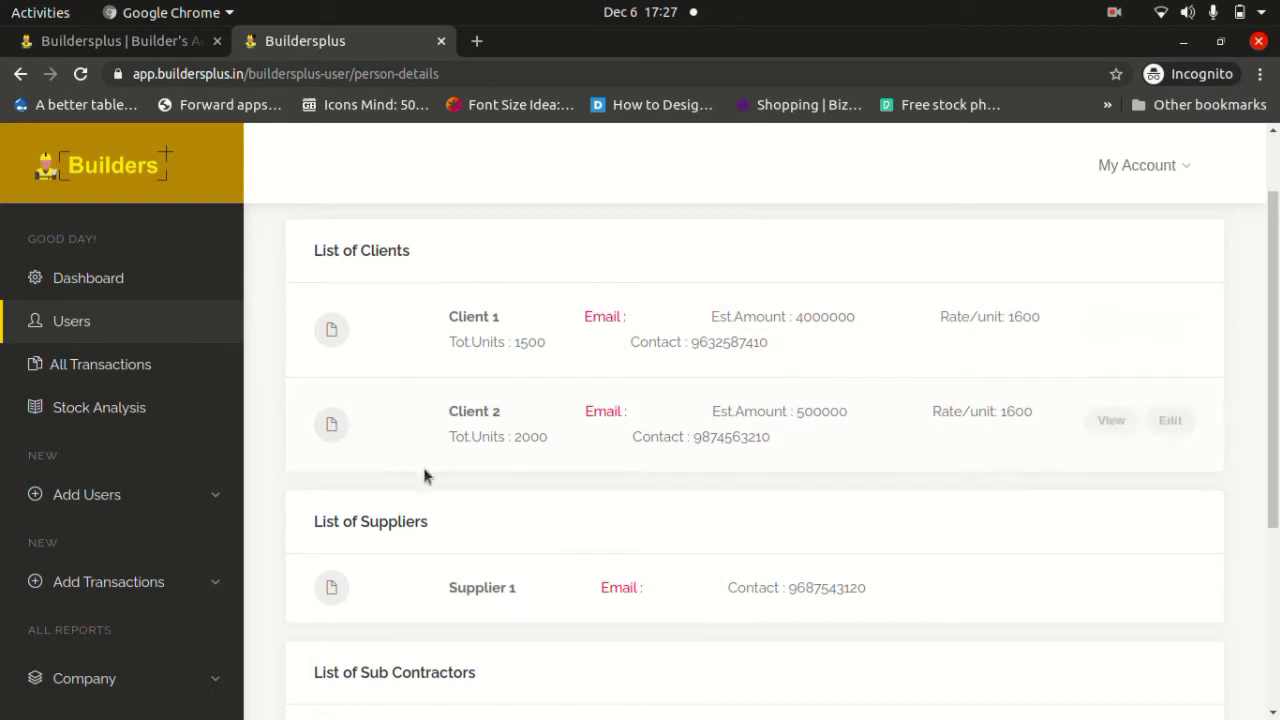
pyautogui.scroll(-5, 400, 517)
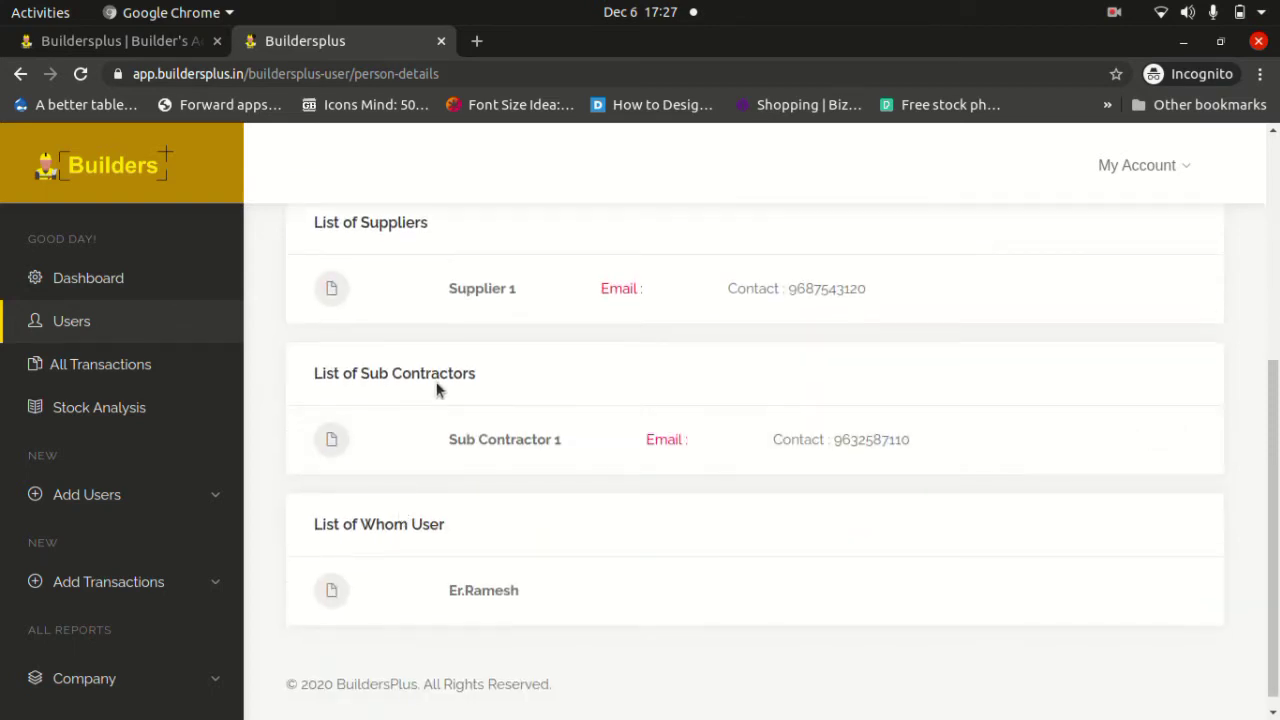
pyautogui.moveTo(454, 610)
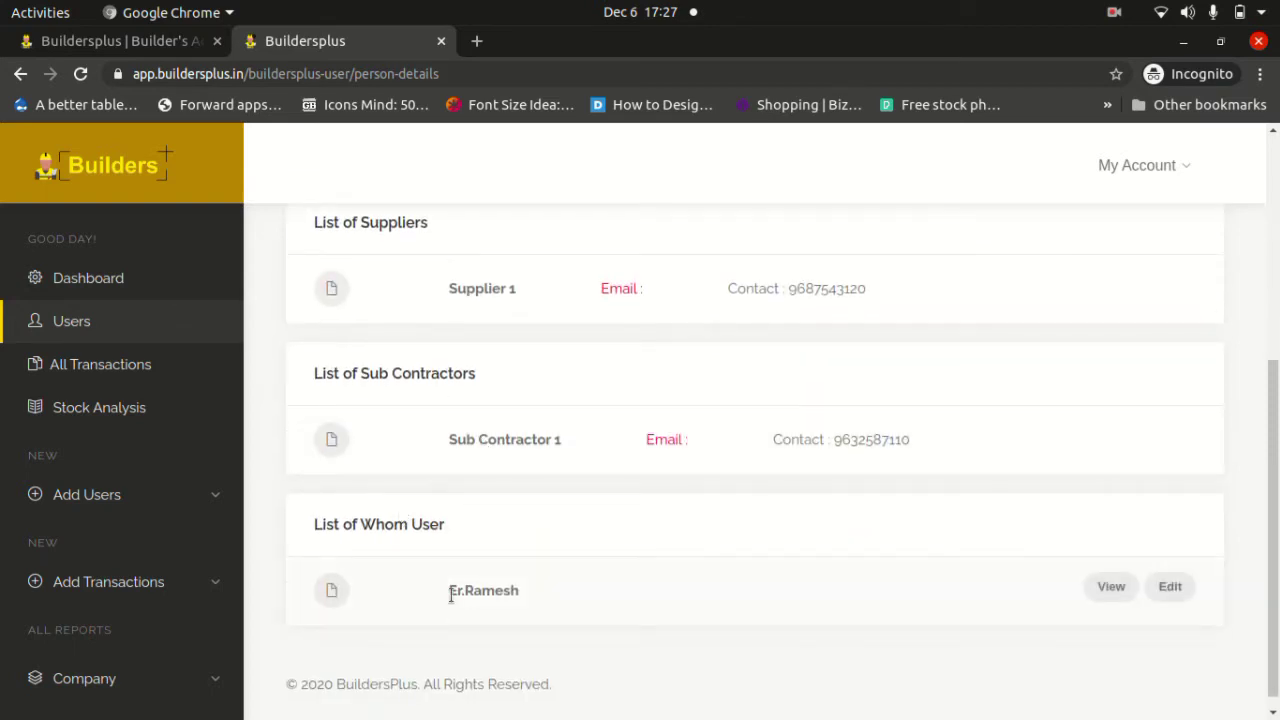
pyautogui.moveTo(451, 595); pyautogui.dragTo(523, 600)
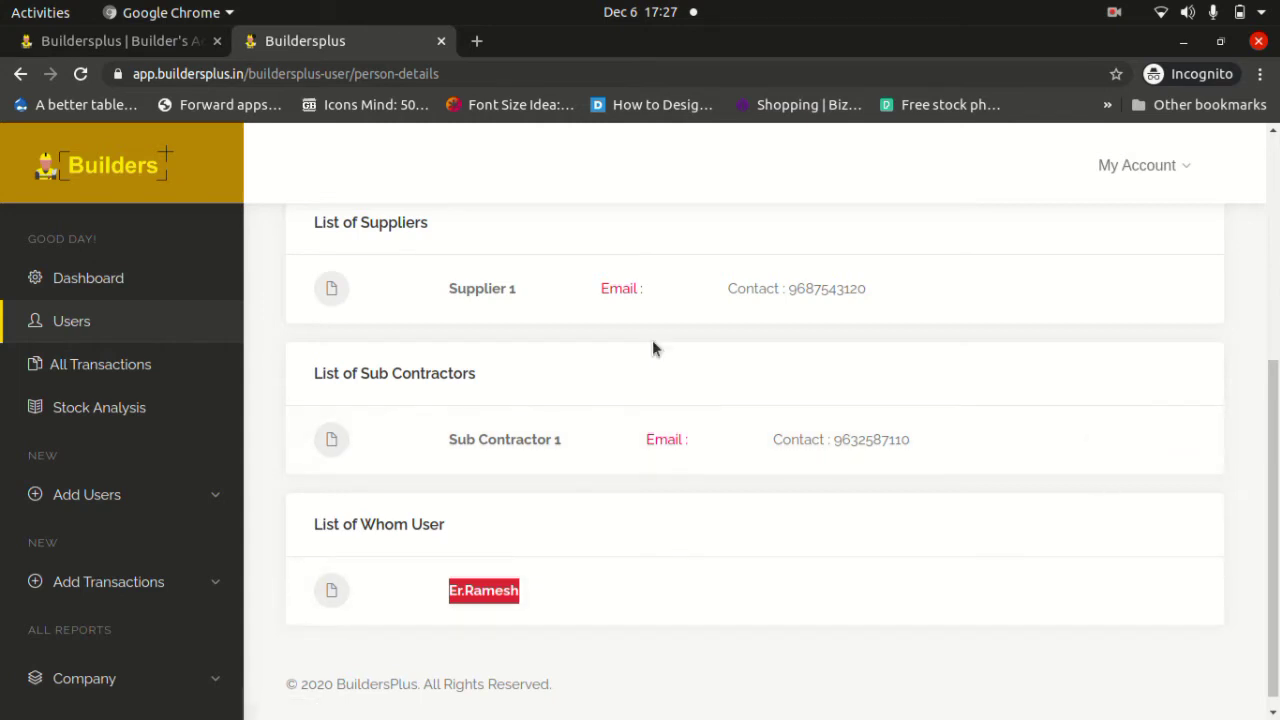
pyautogui.click(127, 372)
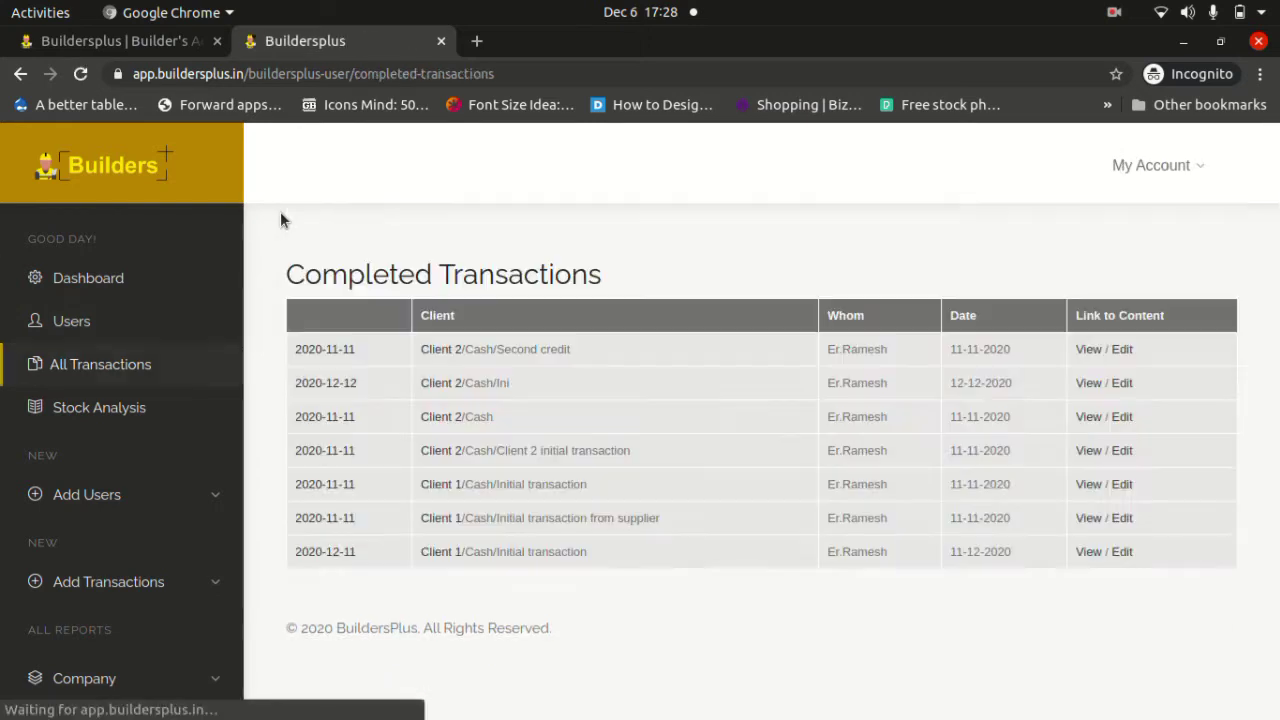
# View the stock analysis report, then start a new Material Consumption entry under Add Transactions.
pyautogui.click(116, 416)
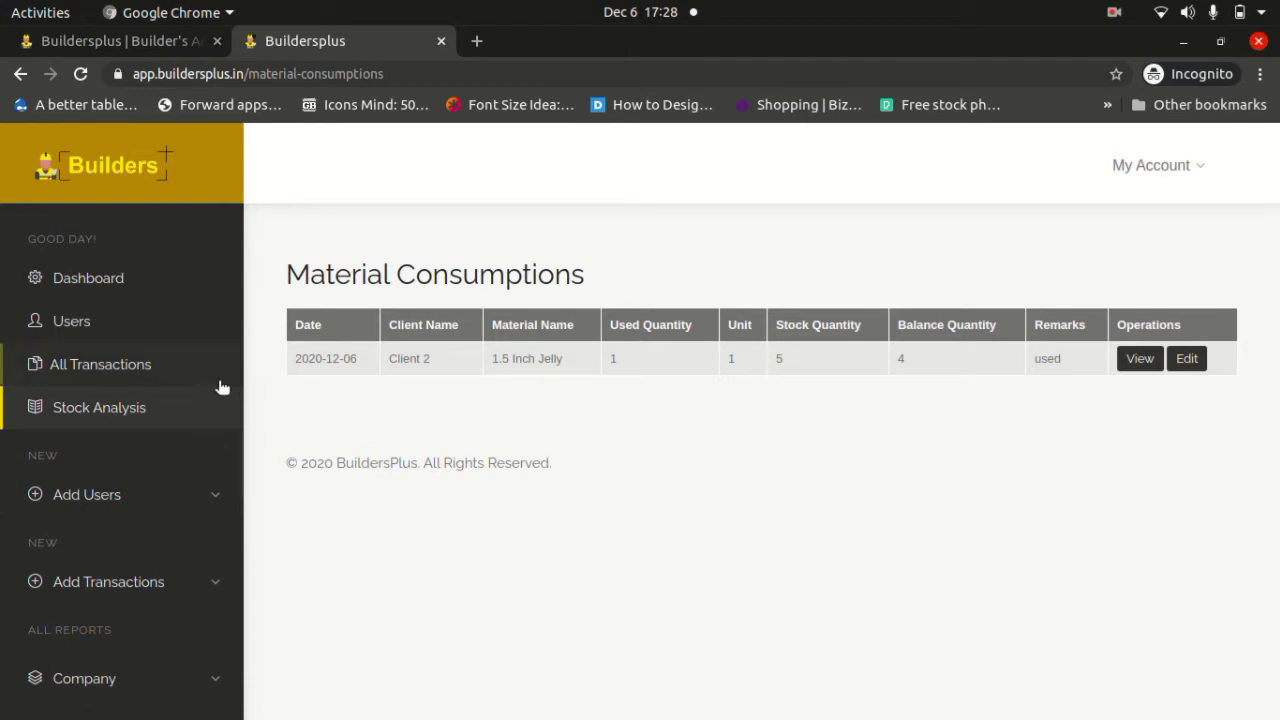
pyautogui.click(224, 503)
pyautogui.scroll(-4, 220, 500)
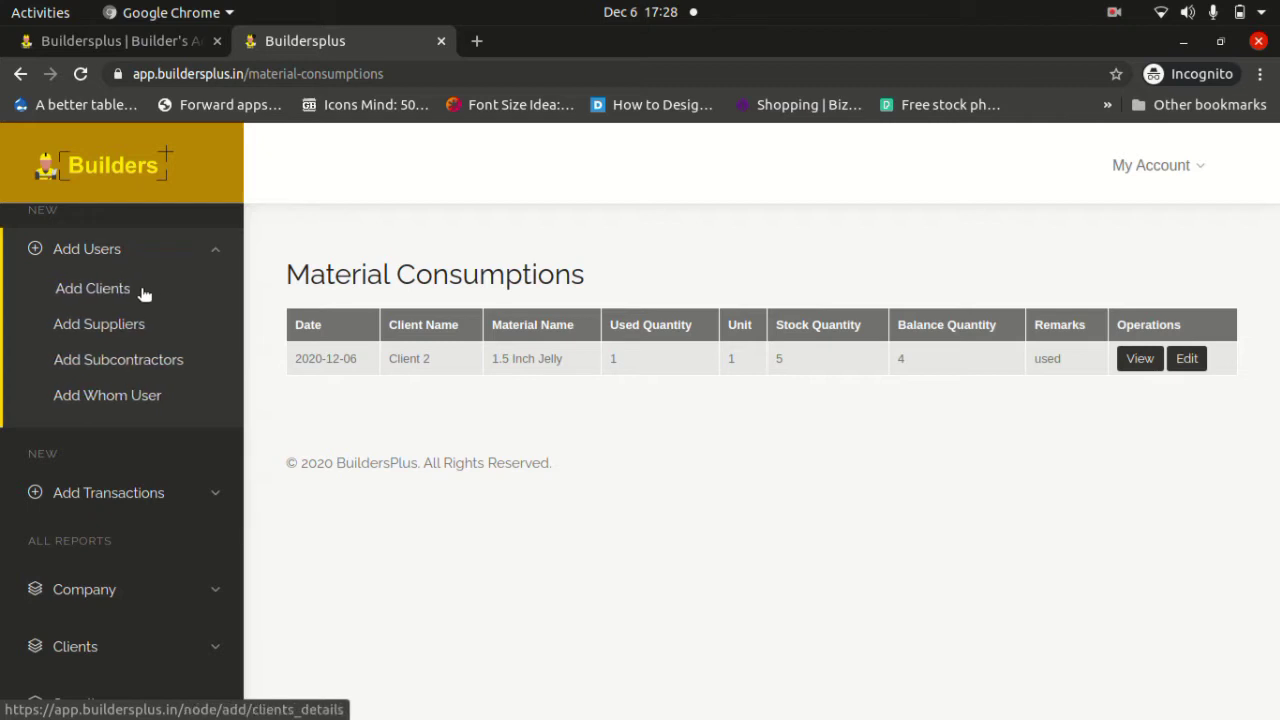
pyautogui.click(218, 253)
pyautogui.click(211, 344)
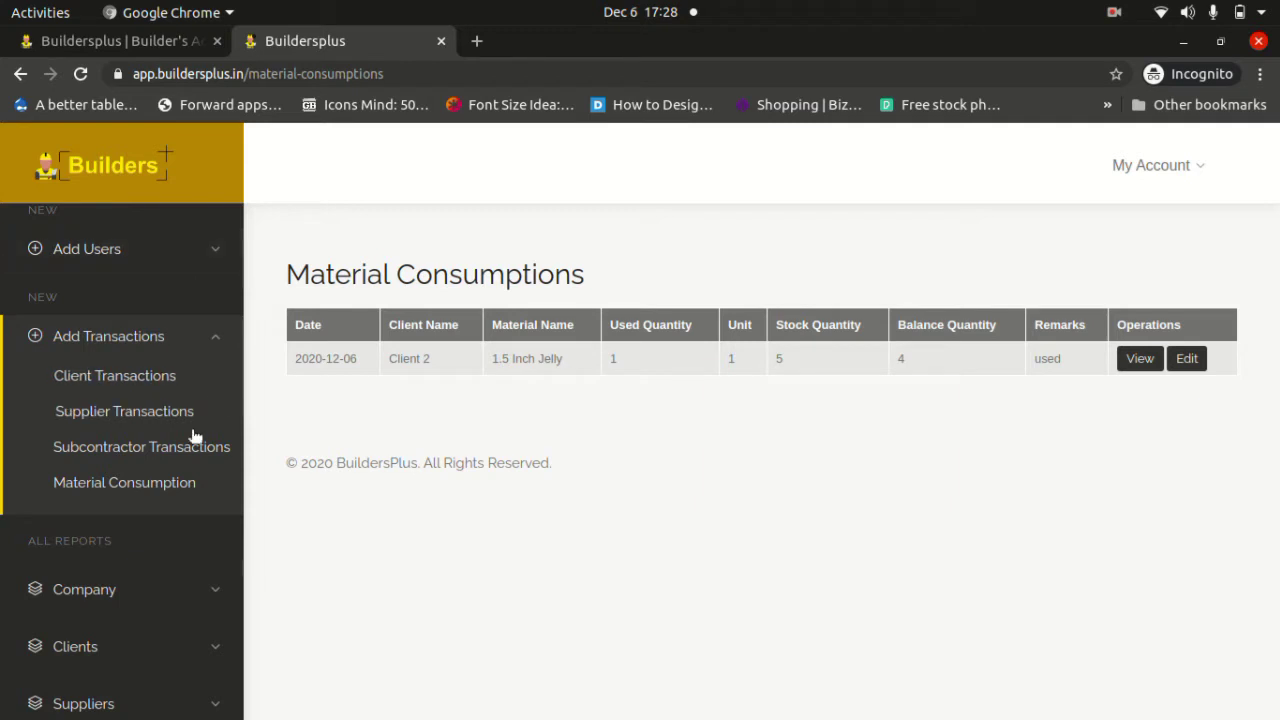
pyautogui.click(137, 494)
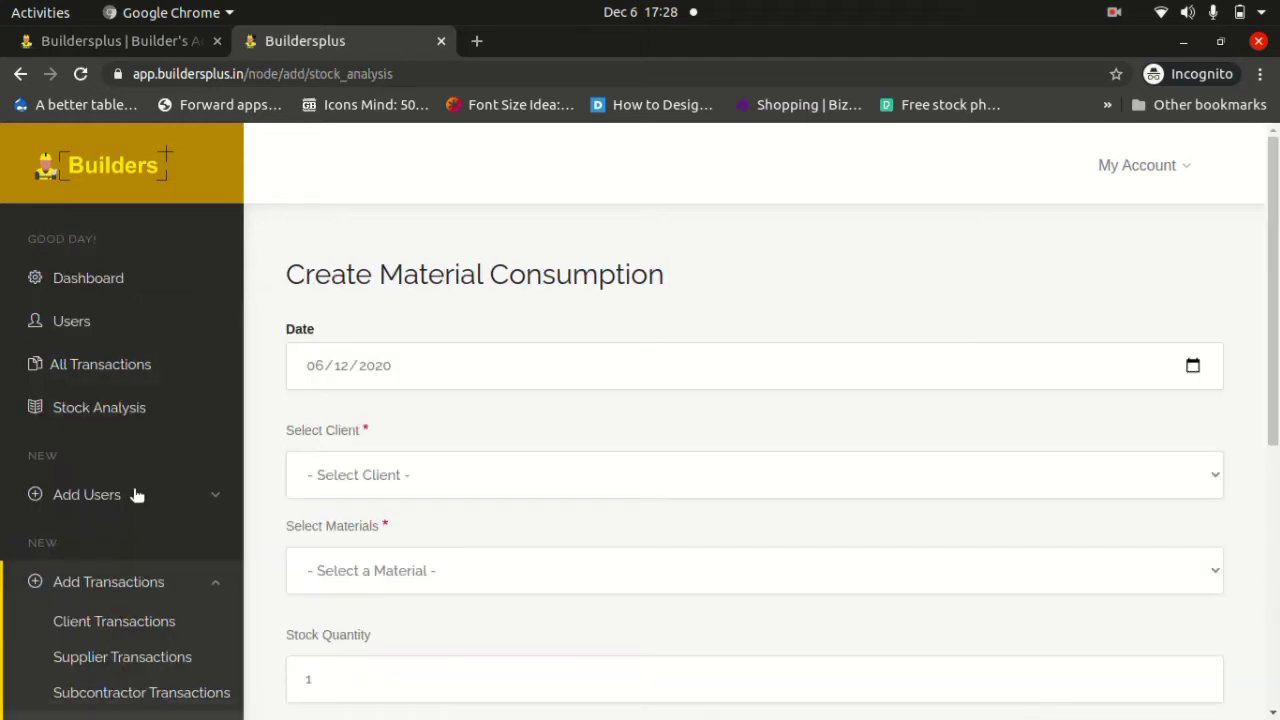
# Choose Client 1 as the client and Bricks as the material in the consumption form.
pyautogui.moveTo(288, 268); pyautogui.dragTo(671, 277)
pyautogui.click(312, 257)
pyautogui.click(425, 480)
pyautogui.click(361, 527)
pyautogui.click(420, 575)
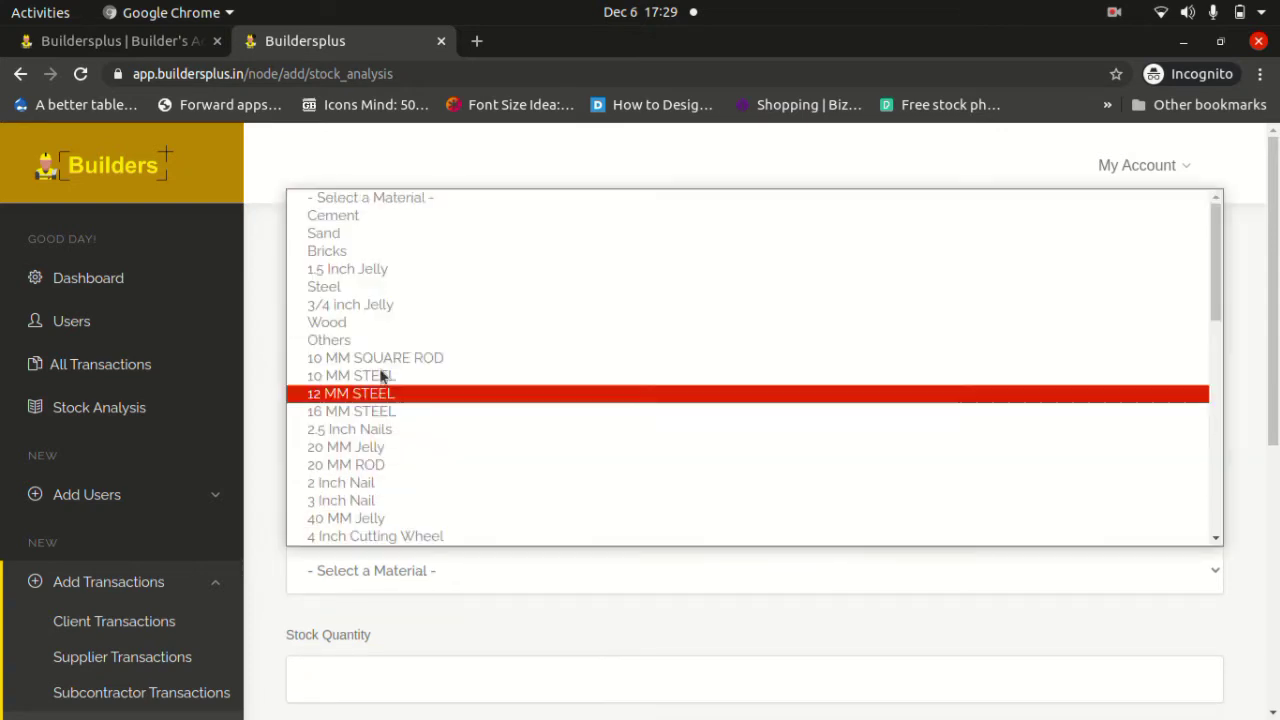
pyautogui.click(335, 251)
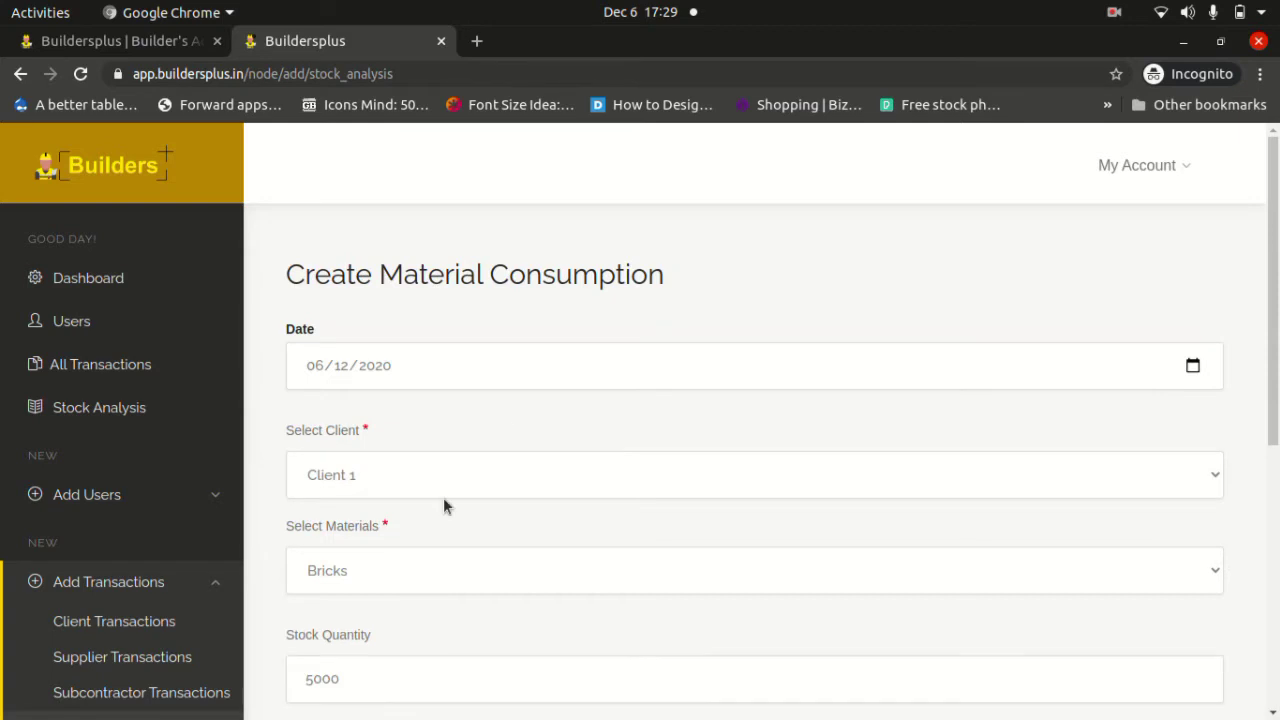
# Enter used quantity 1000 with remarks 'Wall construction' and save the entry.
pyautogui.scroll(-3, 443, 497)
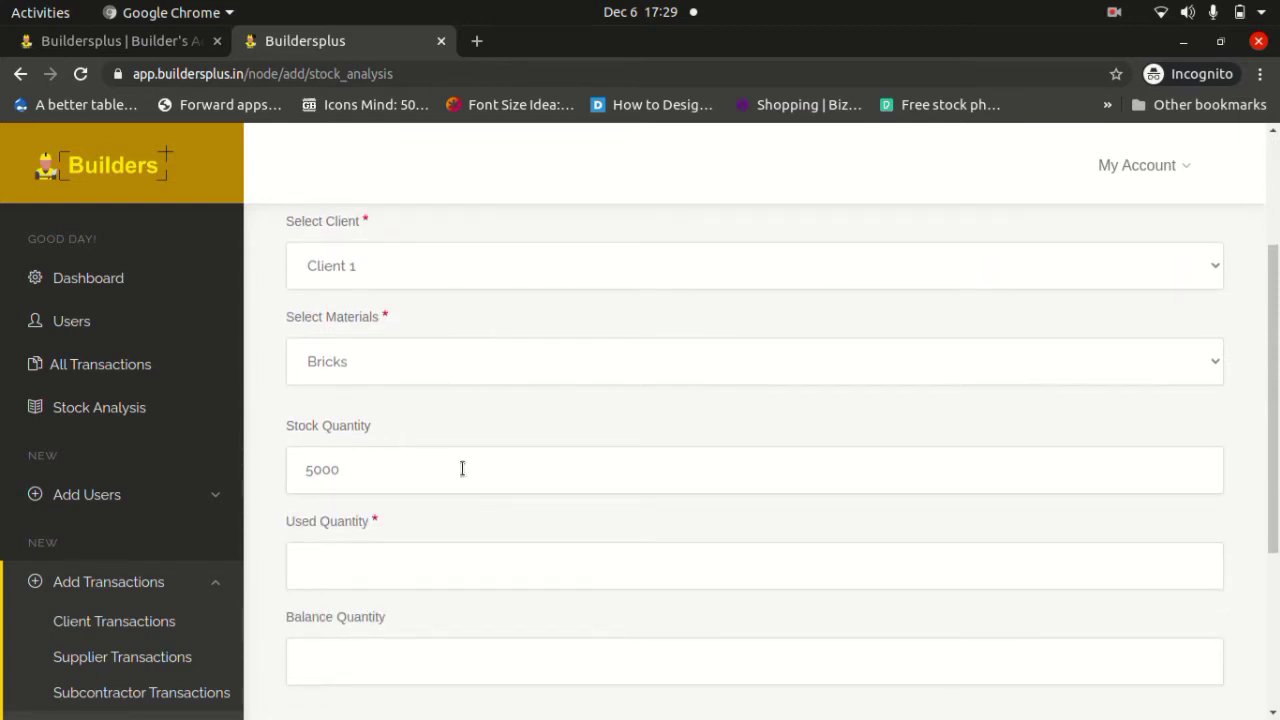
pyautogui.click(349, 557)
pyautogui.write('1000')
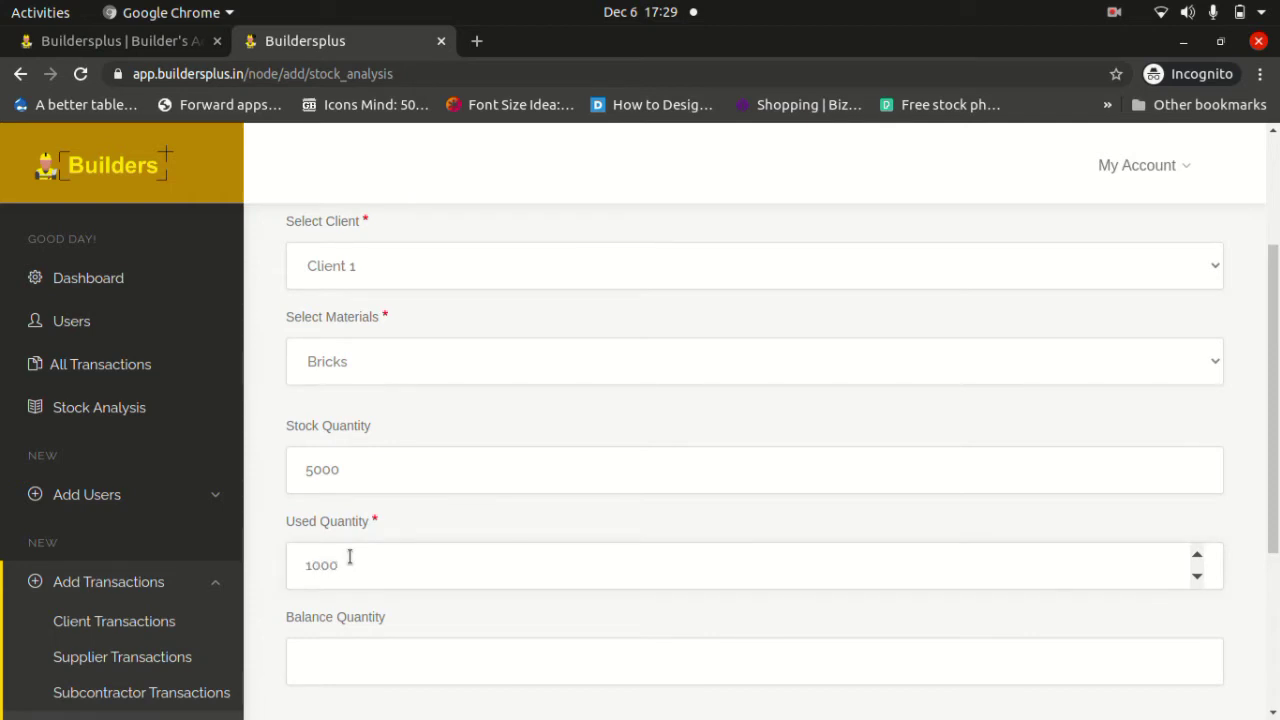
pyautogui.press('Tab')
pyautogui.scroll(-2, 350, 561)
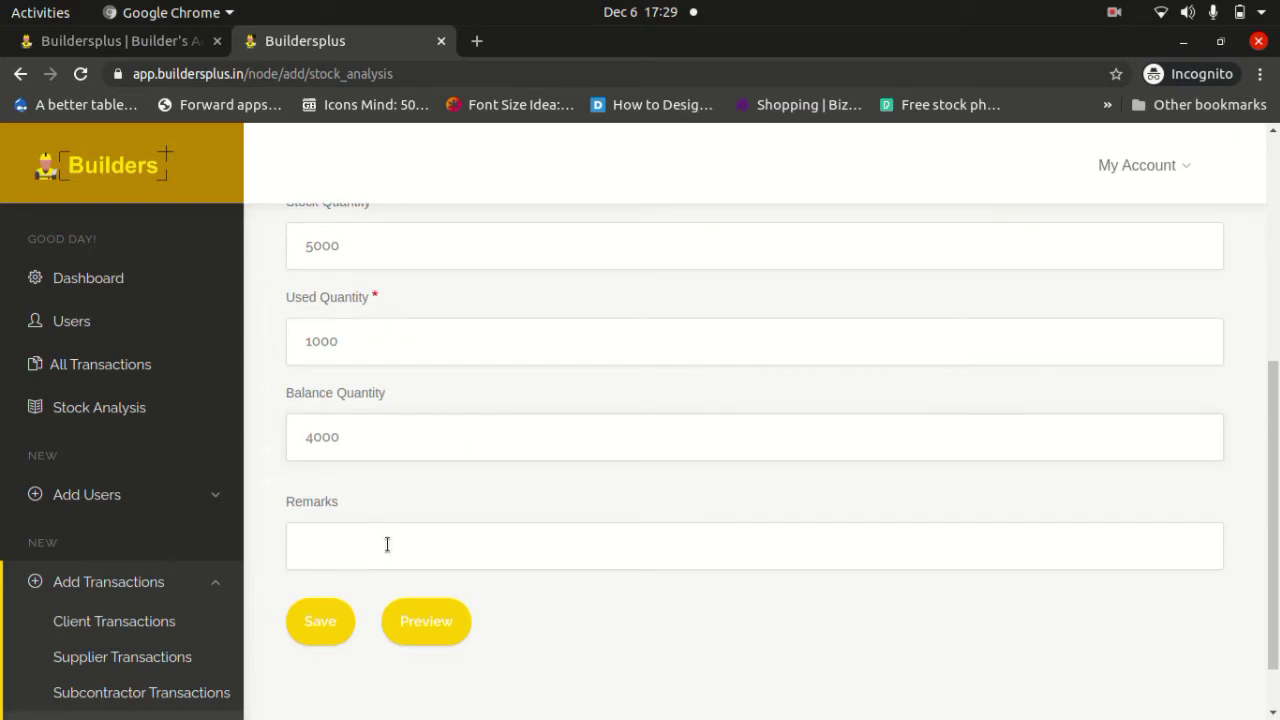
pyautogui.click(387, 544)
pyautogui.write('Wall construction')
pyautogui.click(324, 638)
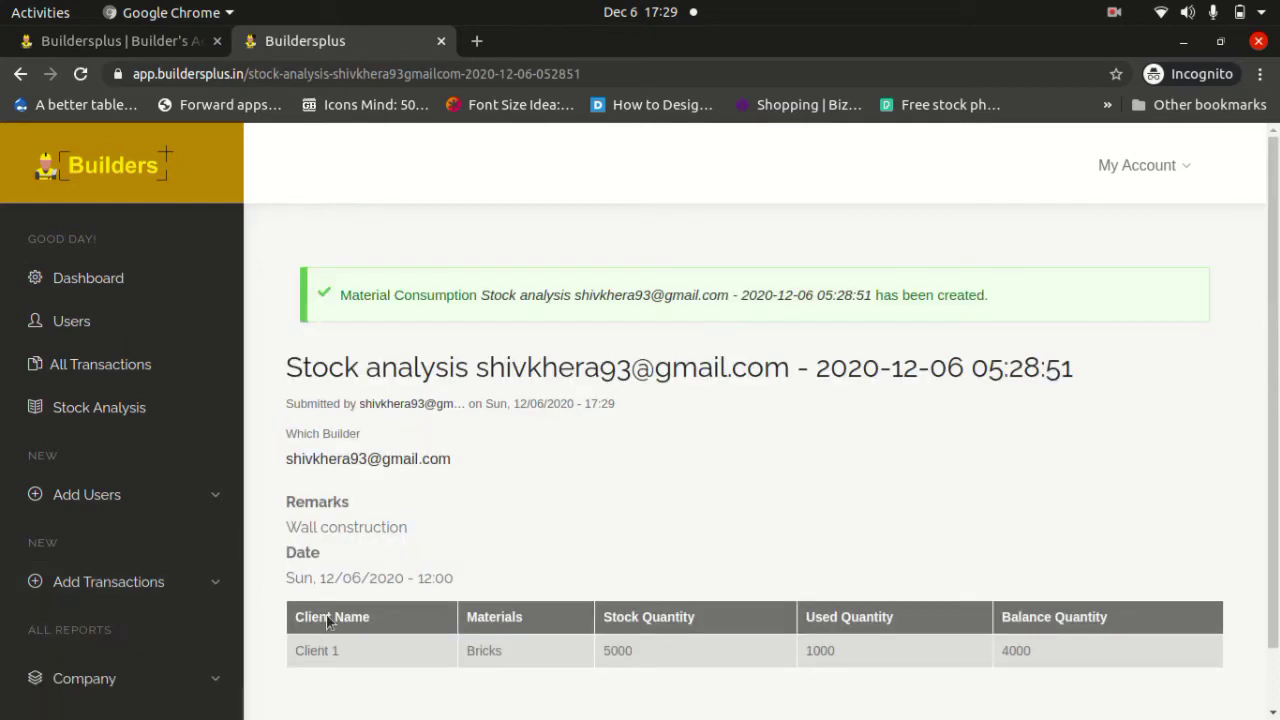
# Review the new bricks consumption record, then open the Company Main Details report from All Reports.
pyautogui.scroll(-1, 376, 505)
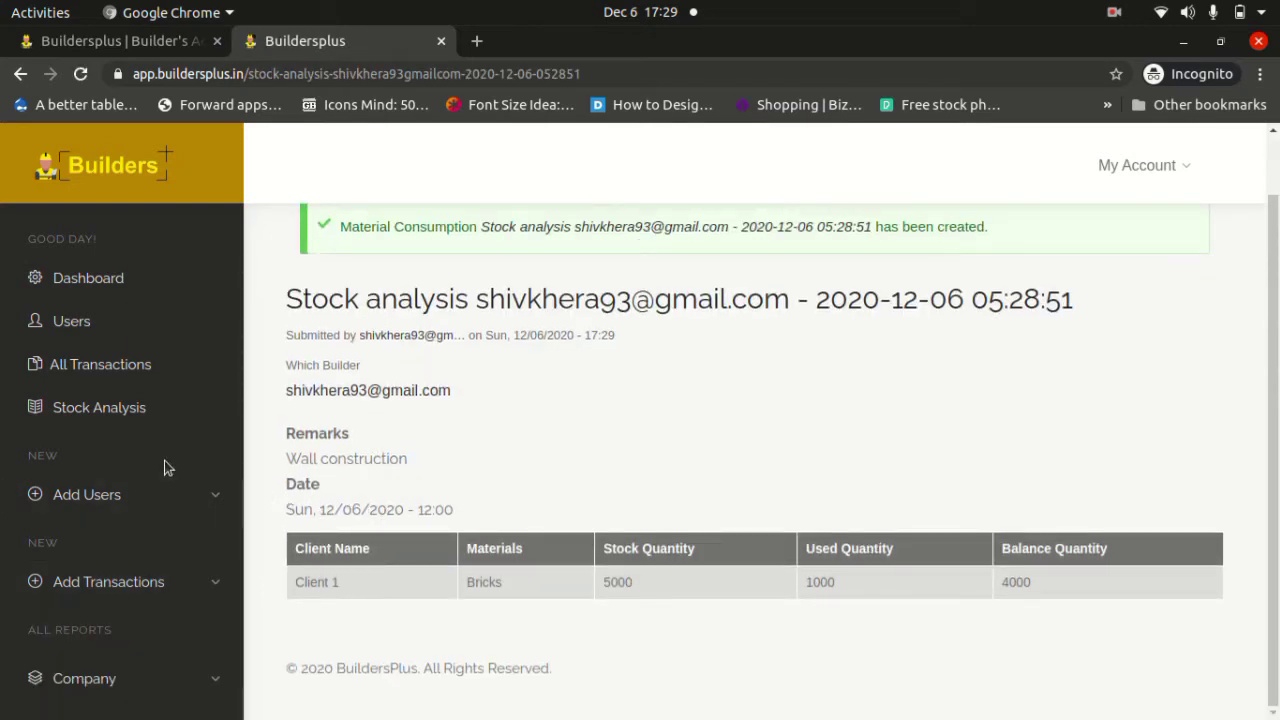
pyautogui.scroll(-2, 200, 528)
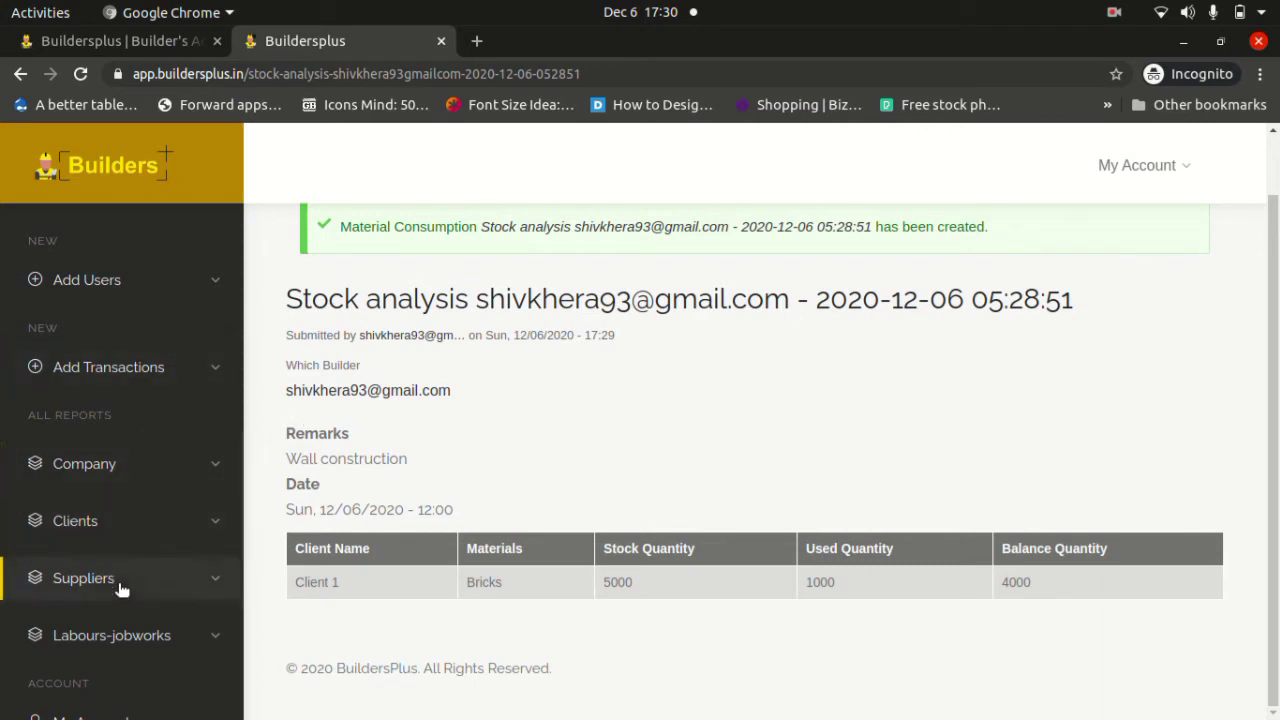
pyautogui.scroll(-2, 120, 588)
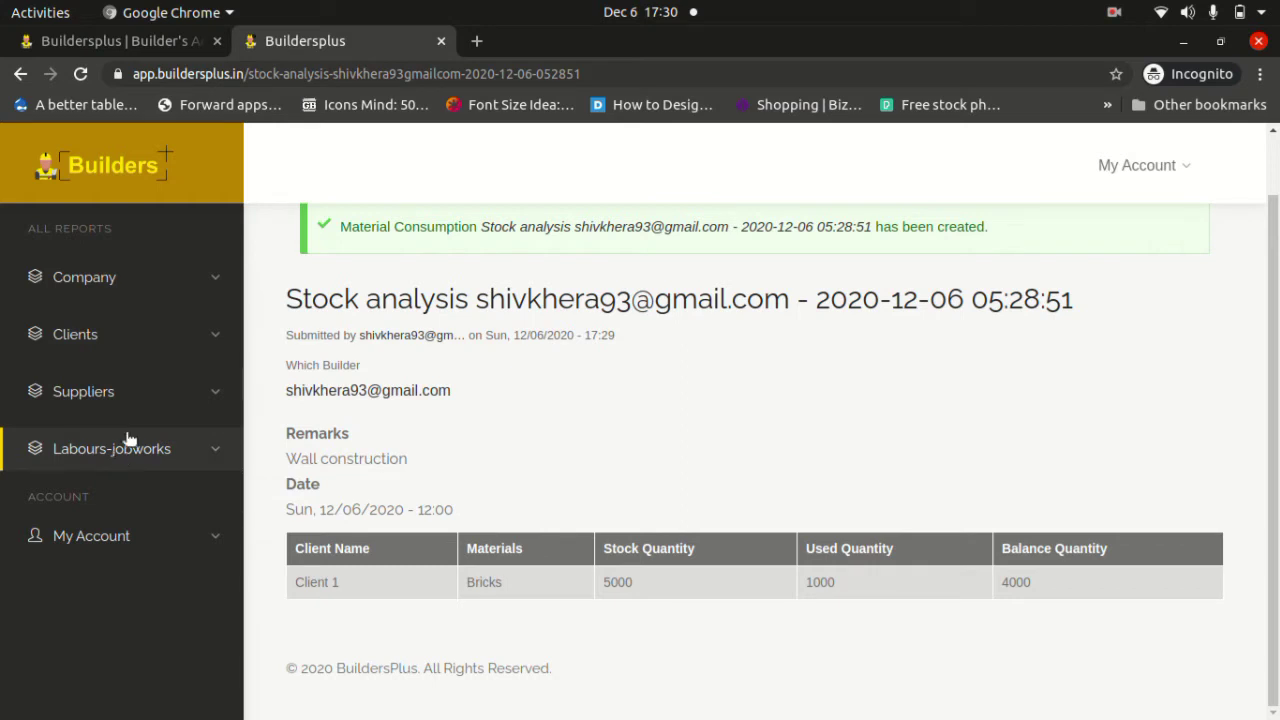
pyautogui.click(213, 284)
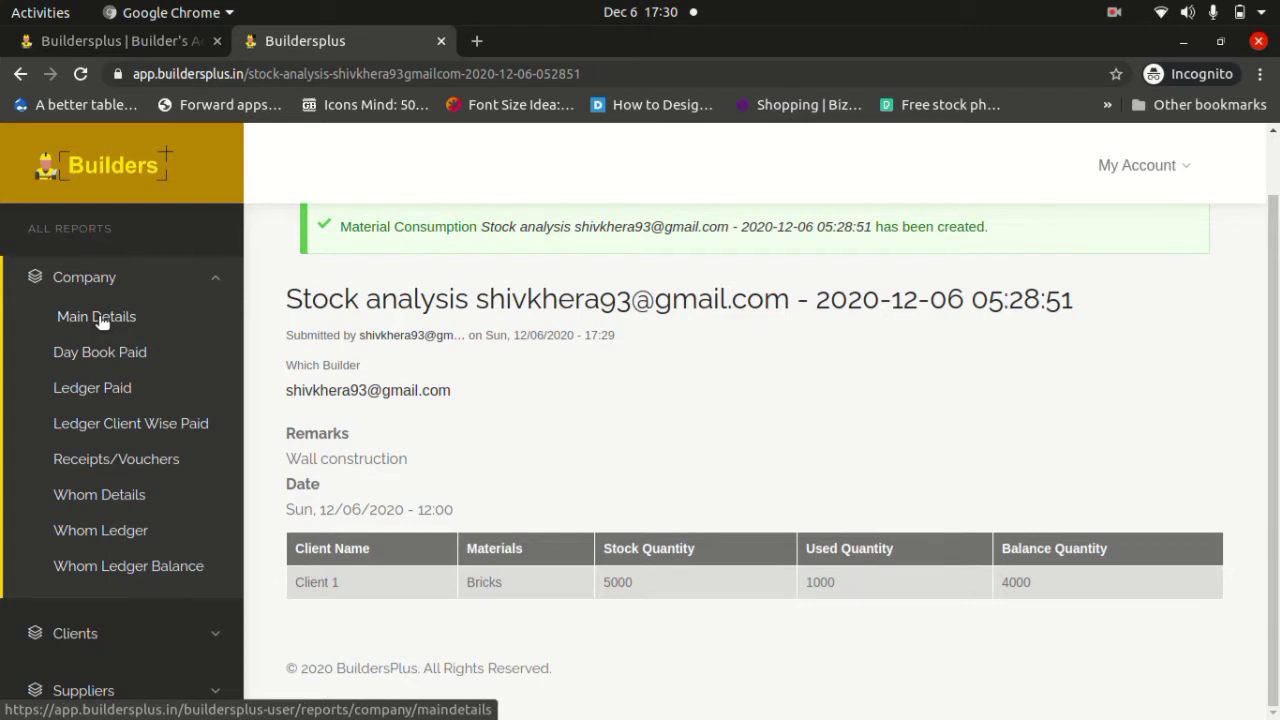
pyautogui.click(97, 317)
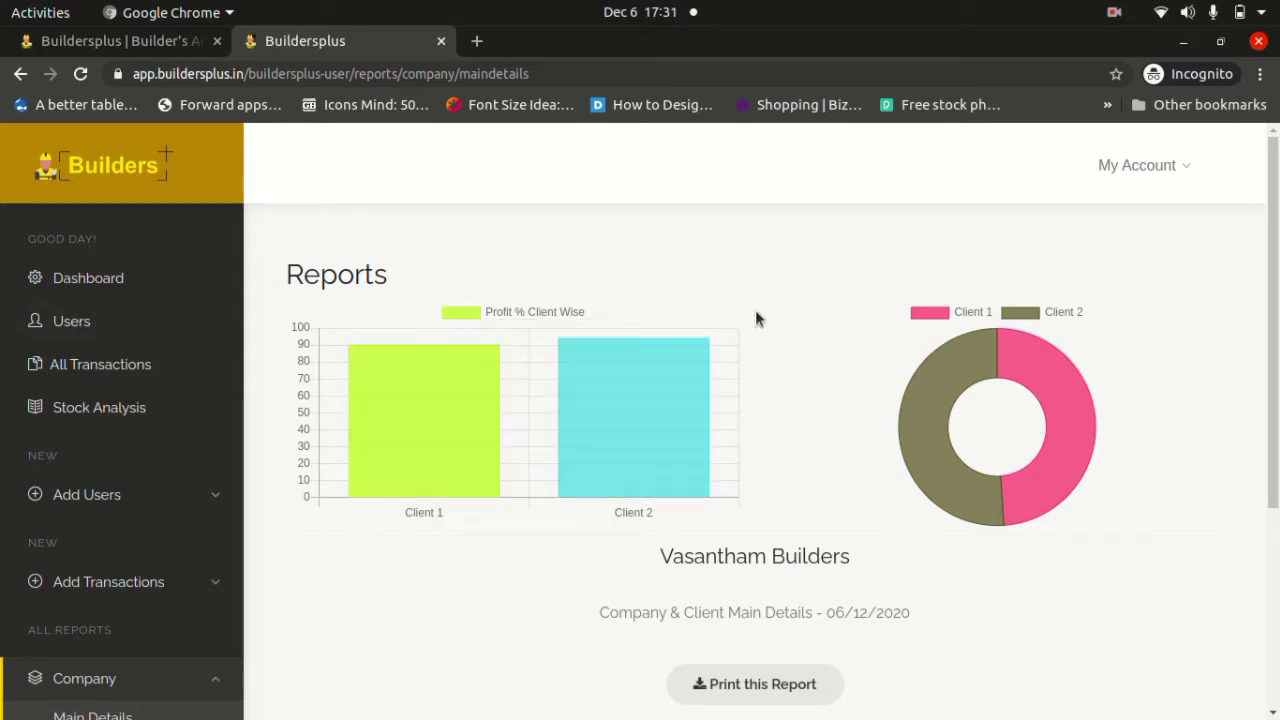
# Hide and re-show the Profit % Client Wise bars for Client 1 (90.05%) and Client 2 (94.13%).
pyautogui.moveTo(618, 413)
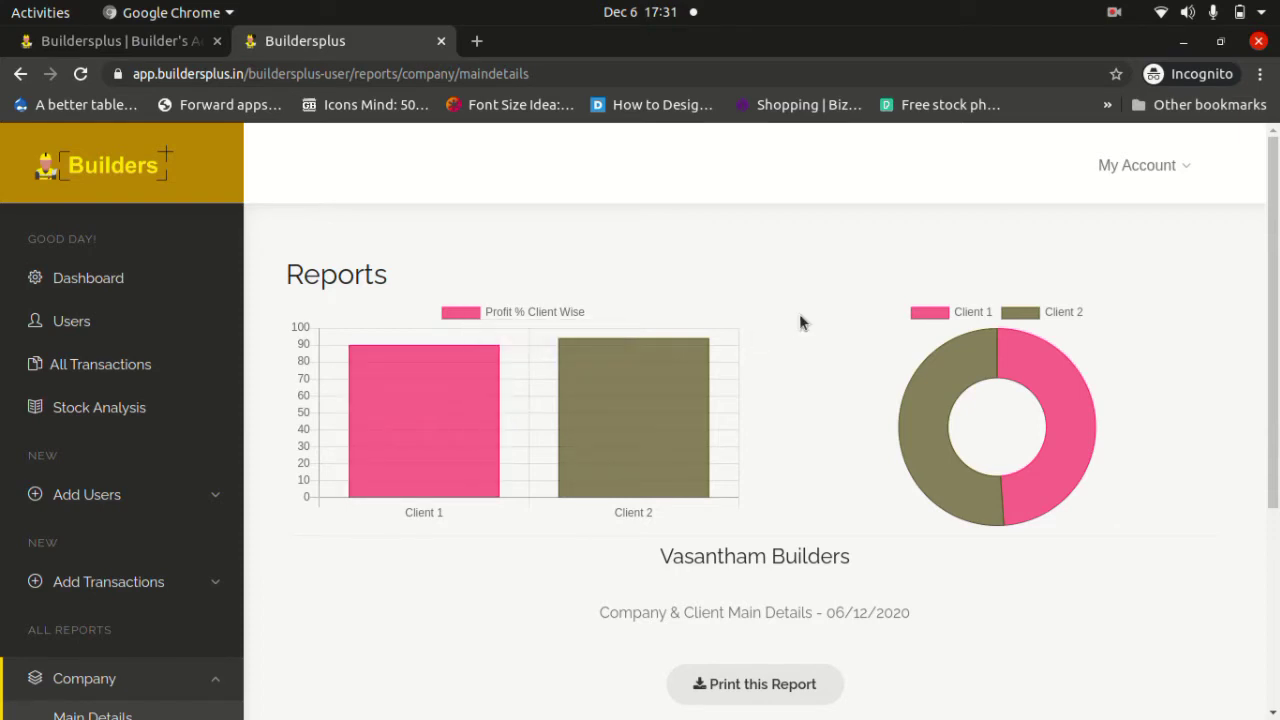
pyautogui.click(514, 318)
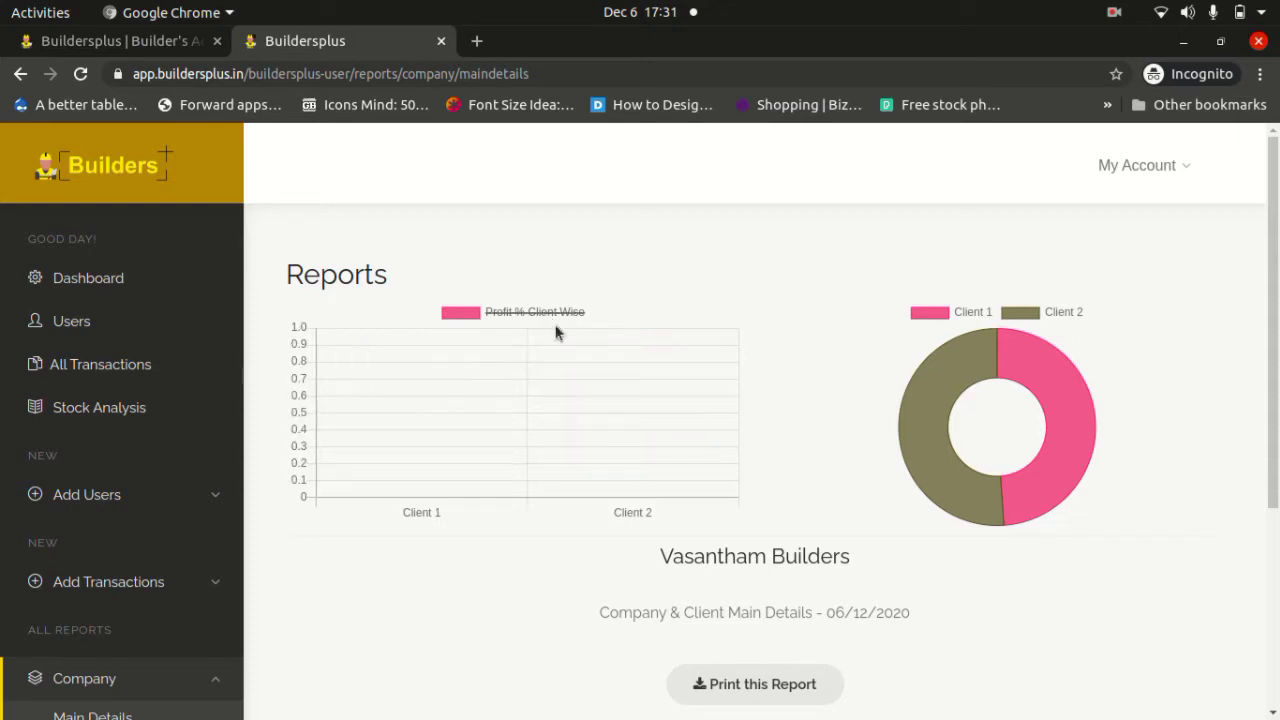
pyautogui.click(458, 313)
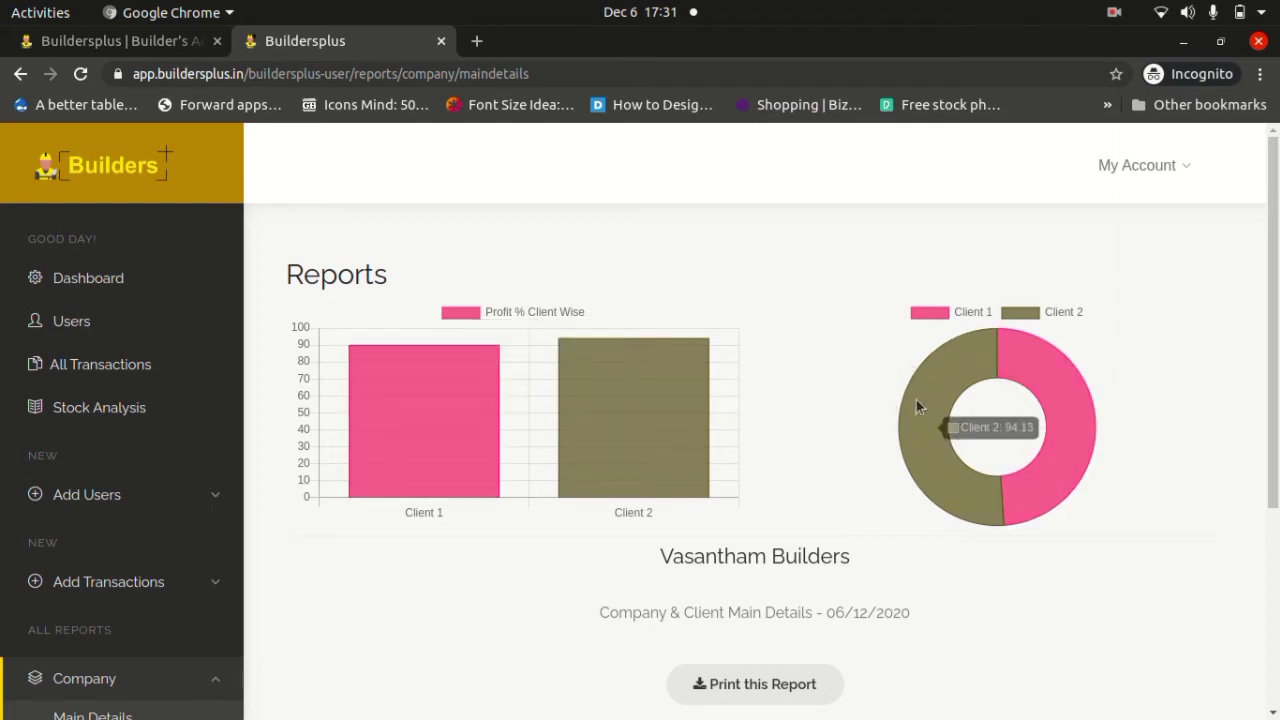
pyautogui.scroll(-2, 808, 466)
pyautogui.scroll(-4, 806, 463)
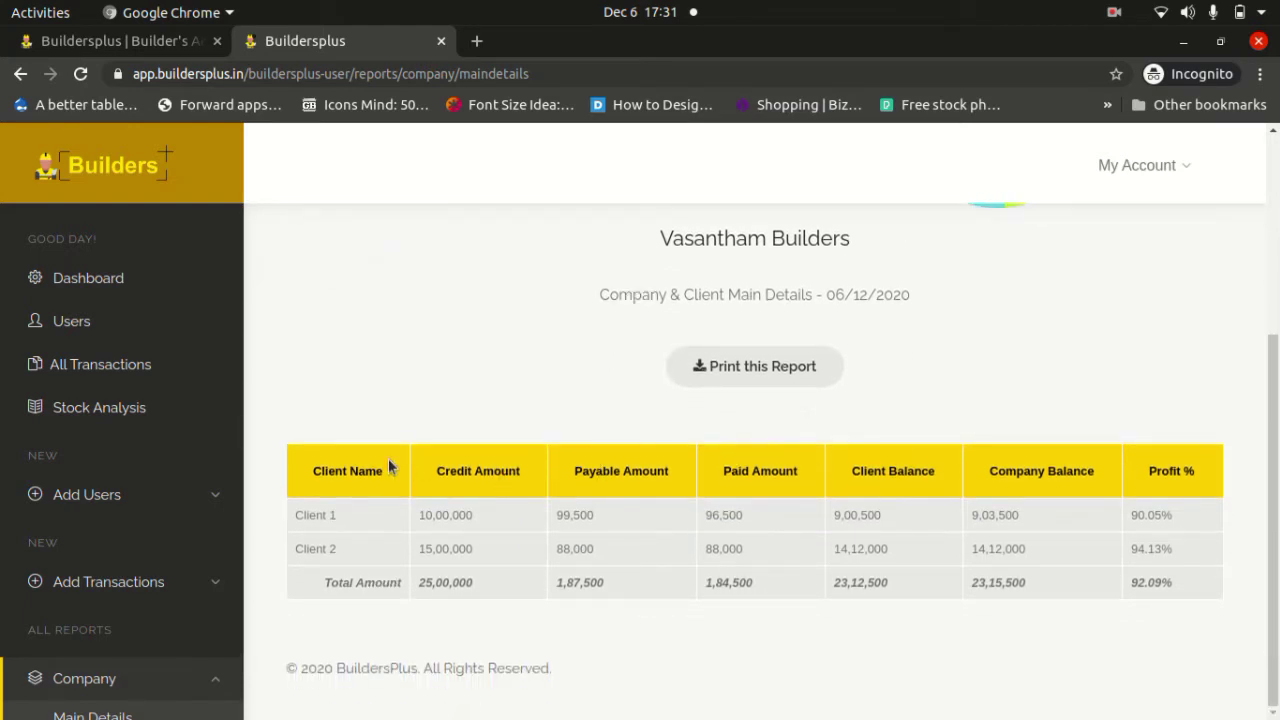
pyautogui.scroll(-4, 178, 436)
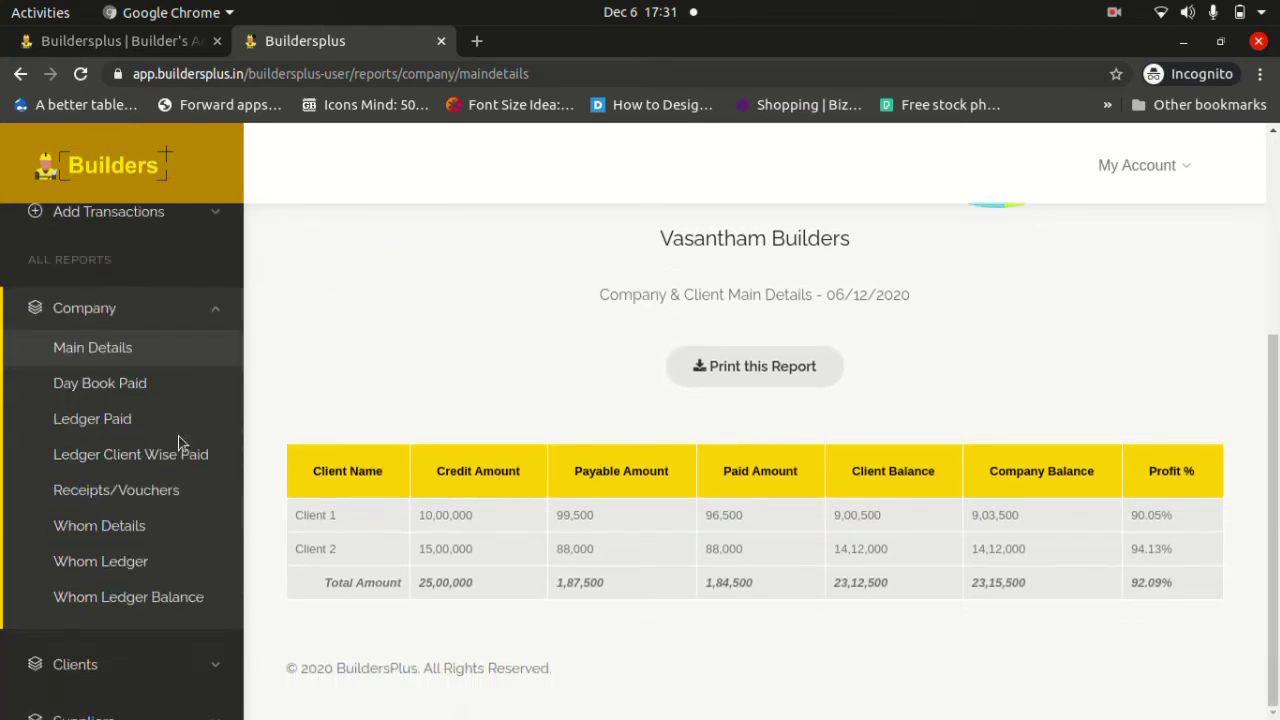
pyautogui.doubleClick(335, 473)
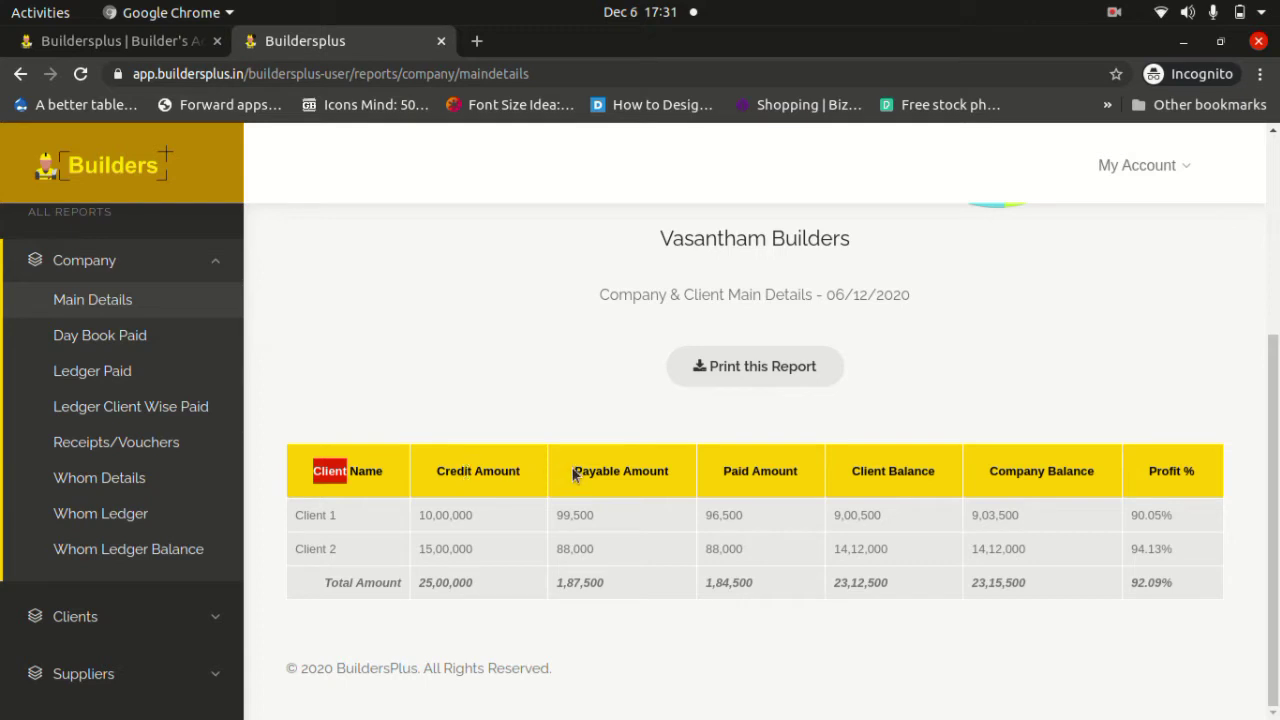
pyautogui.moveTo(582, 471); pyautogui.dragTo(674, 480)
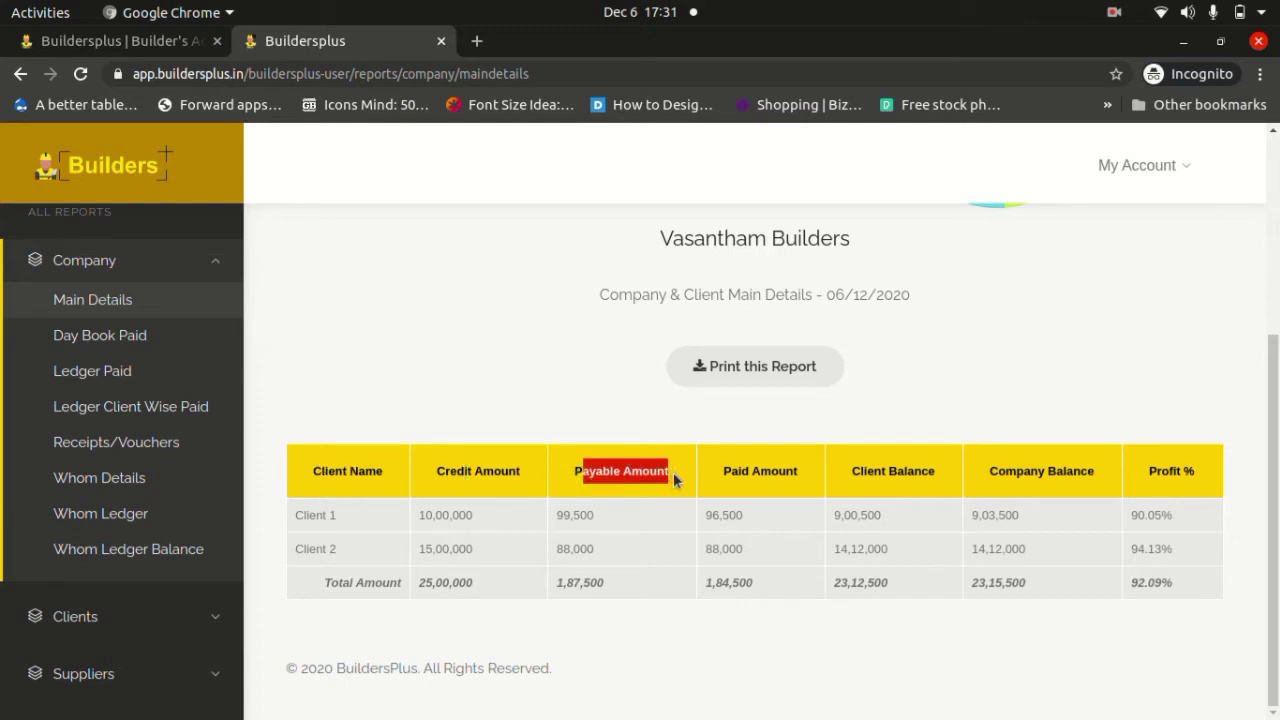
pyautogui.moveTo(716, 471); pyautogui.dragTo(796, 473)
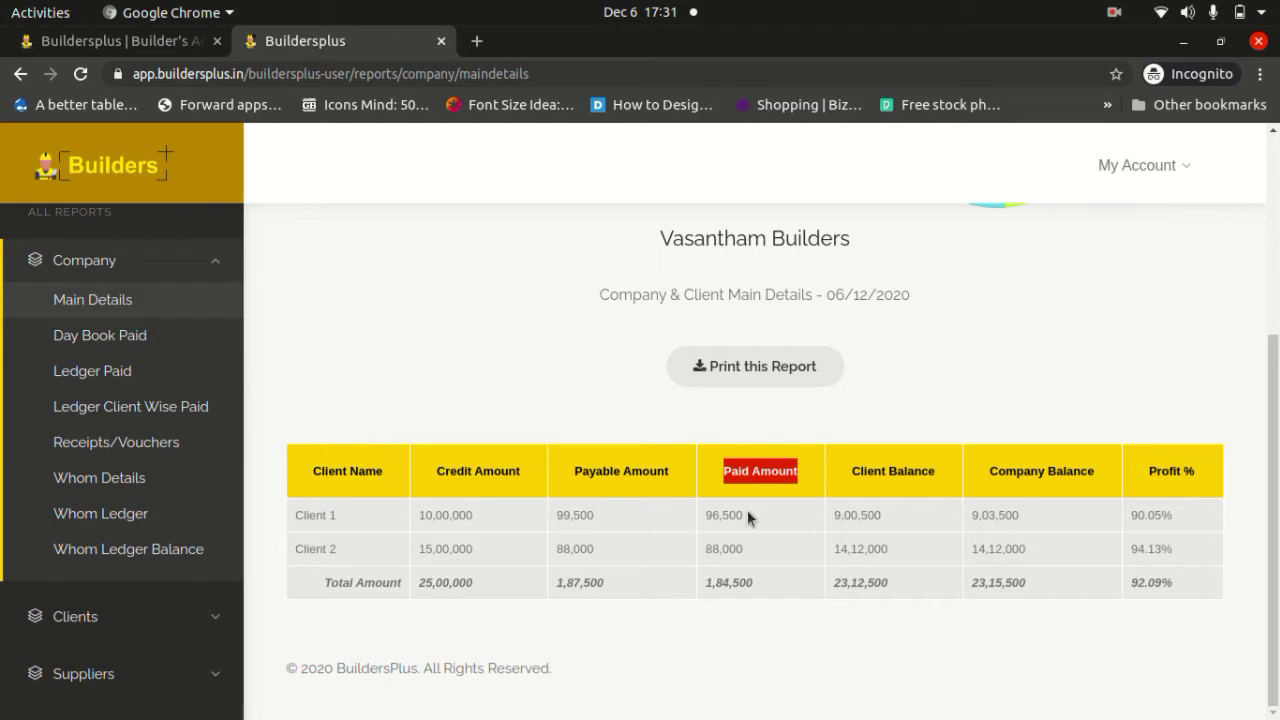
pyautogui.click(857, 470)
pyautogui.moveTo(857, 470); pyautogui.dragTo(929, 467)
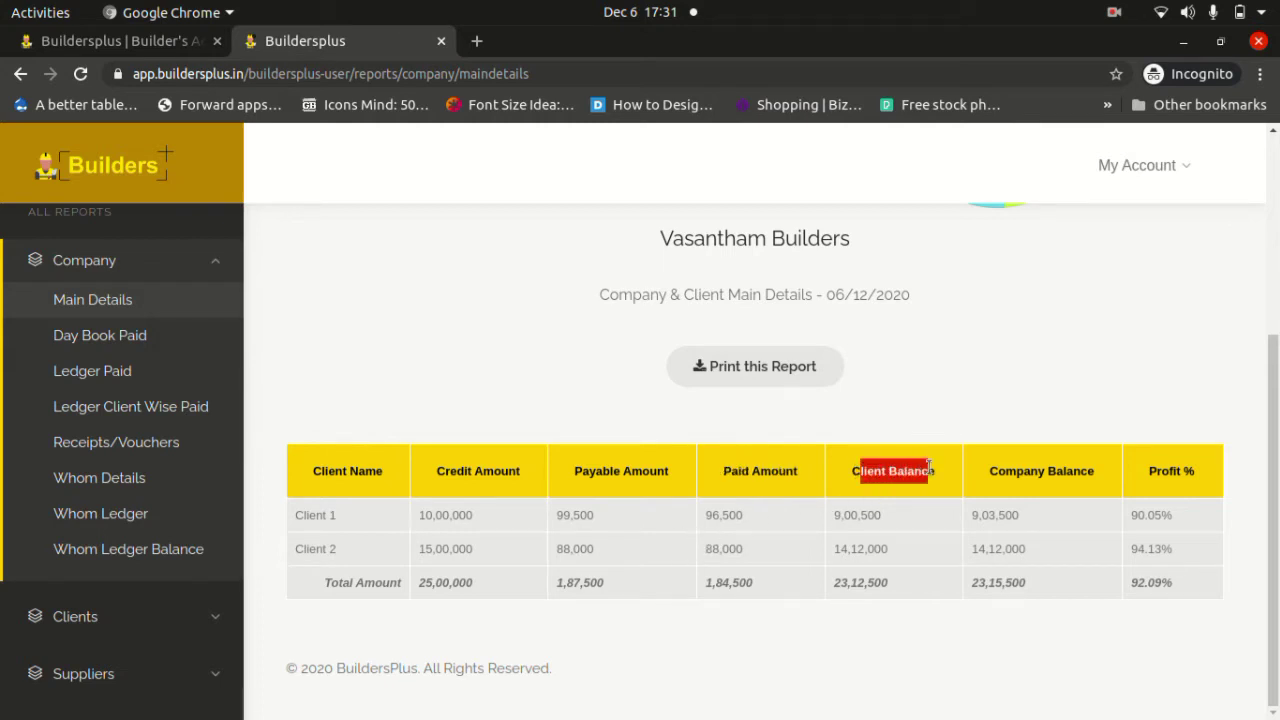
pyautogui.click(999, 468)
pyautogui.moveTo(999, 468); pyautogui.dragTo(1088, 470)
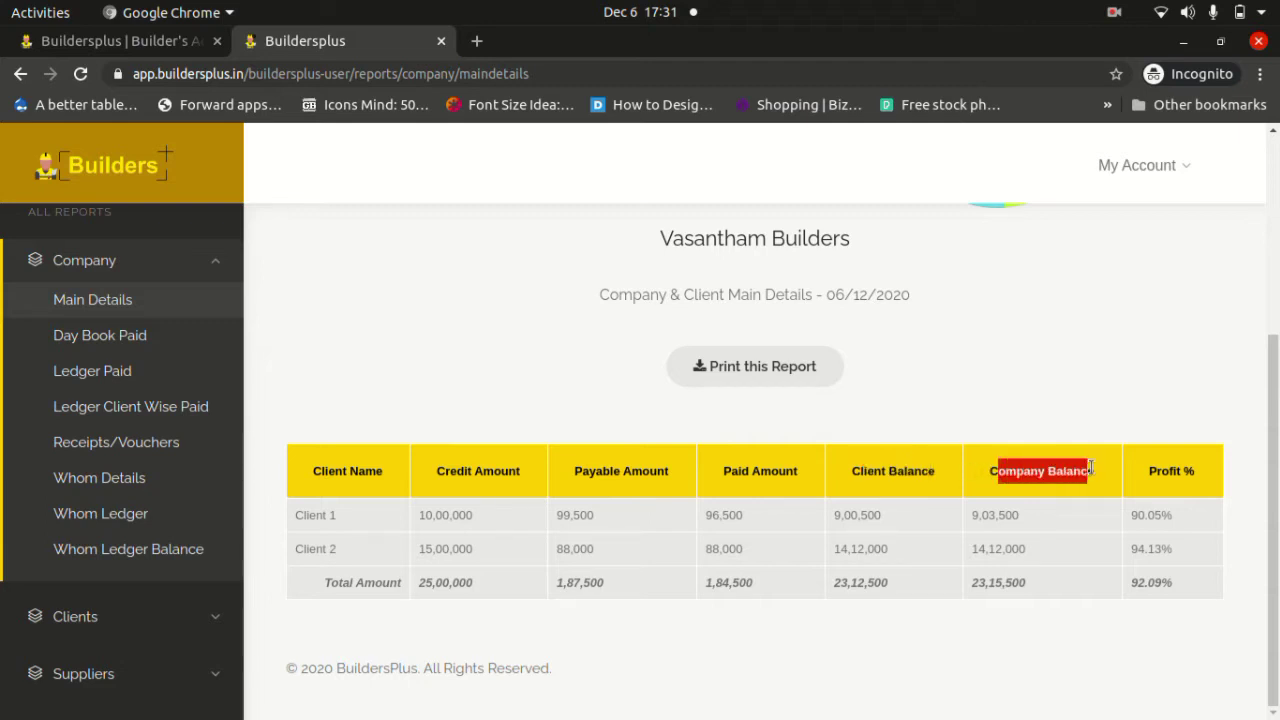
pyautogui.click(1162, 469)
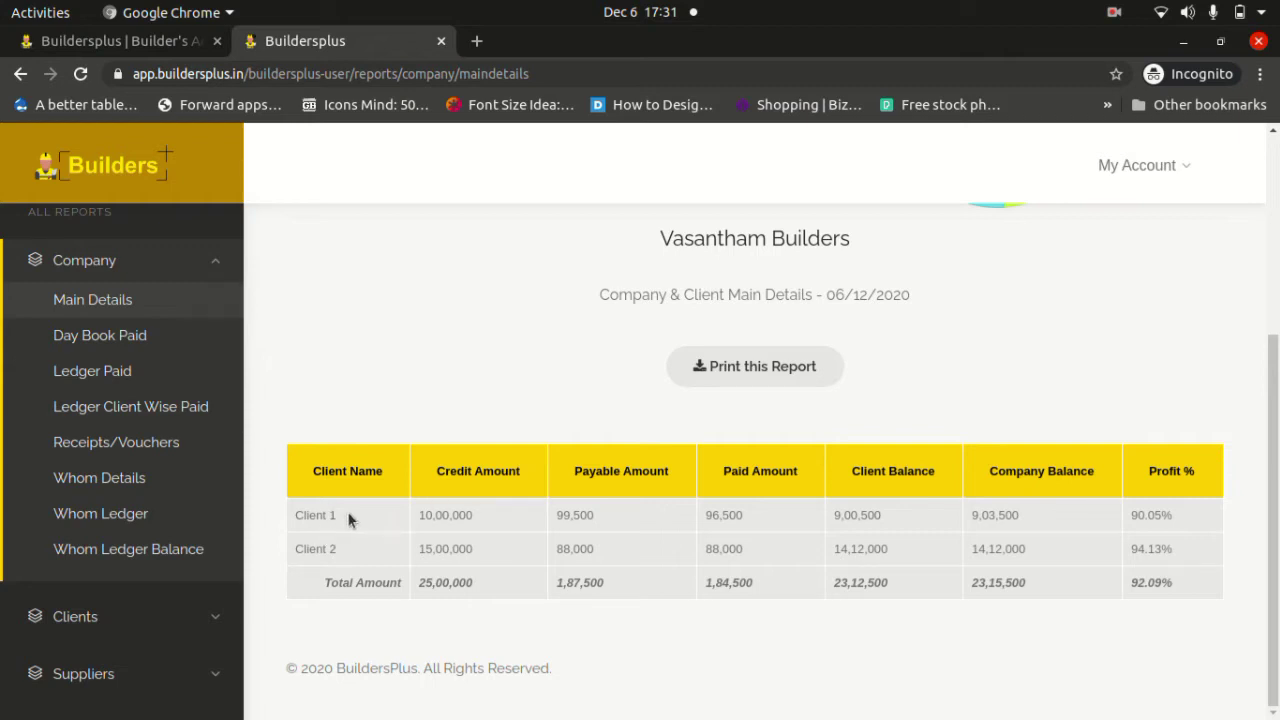
pyautogui.moveTo(419, 522); pyautogui.dragTo(474, 519)
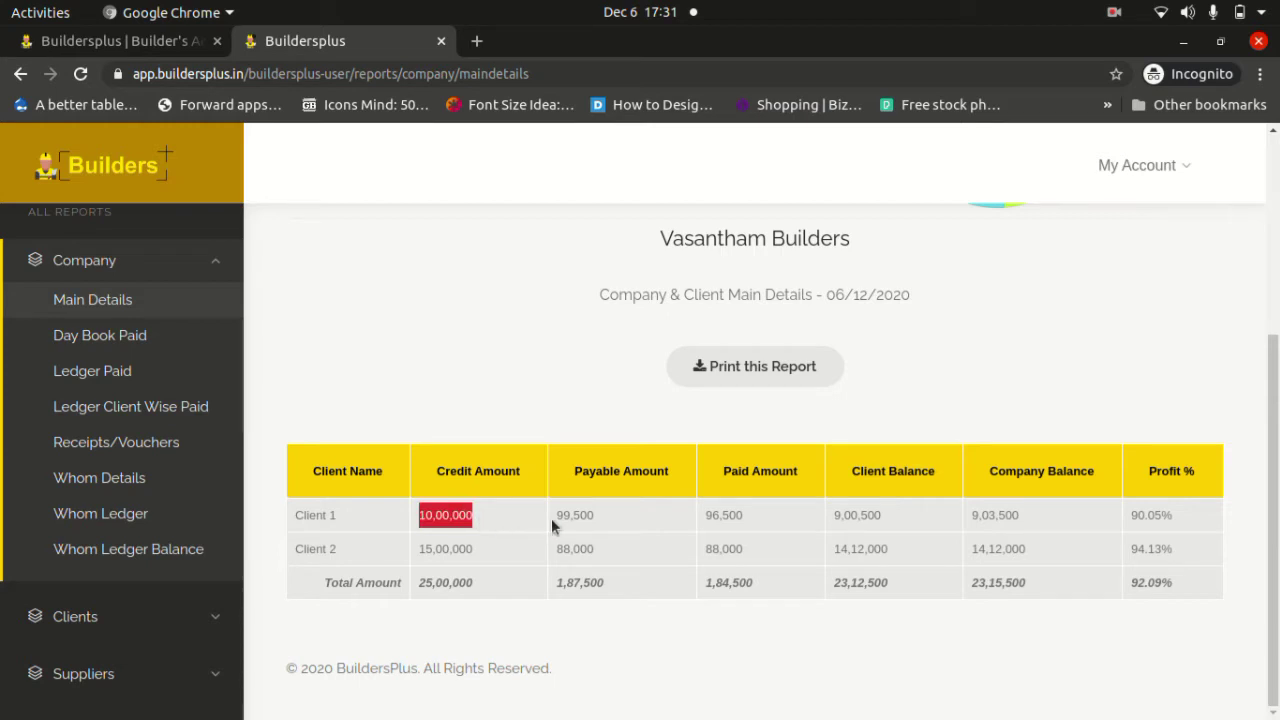
pyautogui.moveTo(552, 527); pyautogui.dragTo(747, 522)
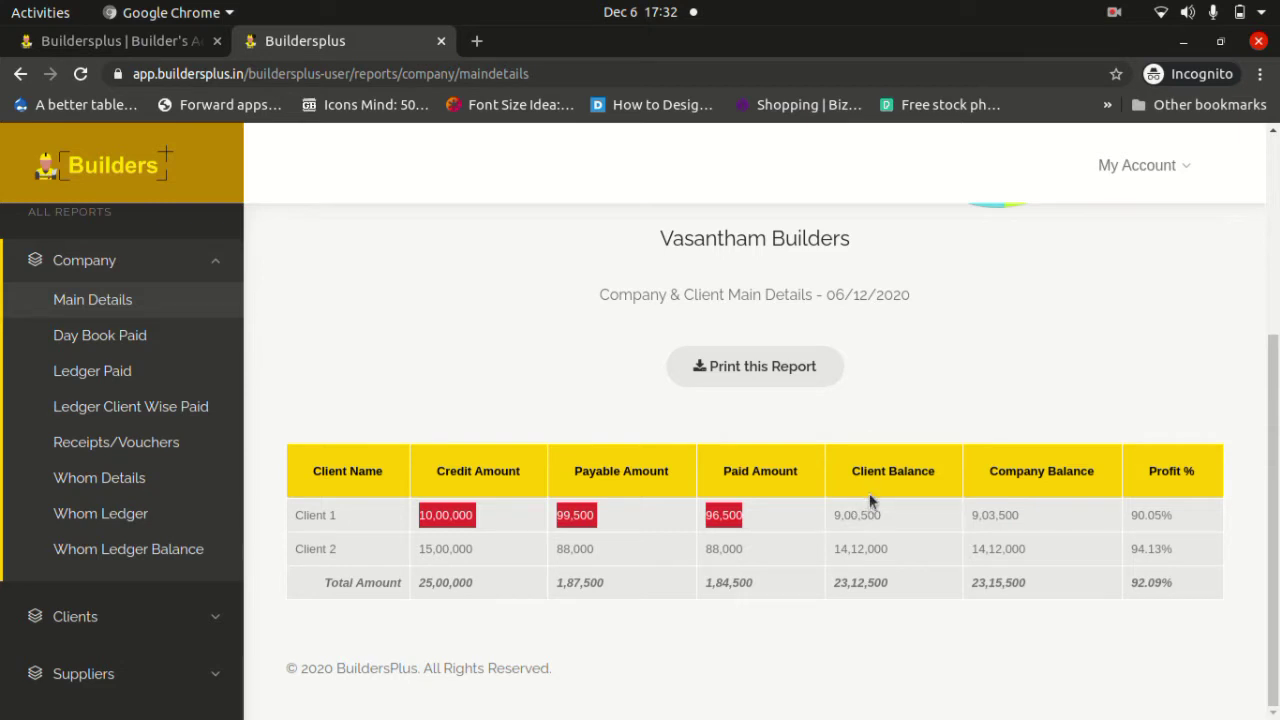
pyautogui.moveTo(883, 516); pyautogui.dragTo(837, 518)
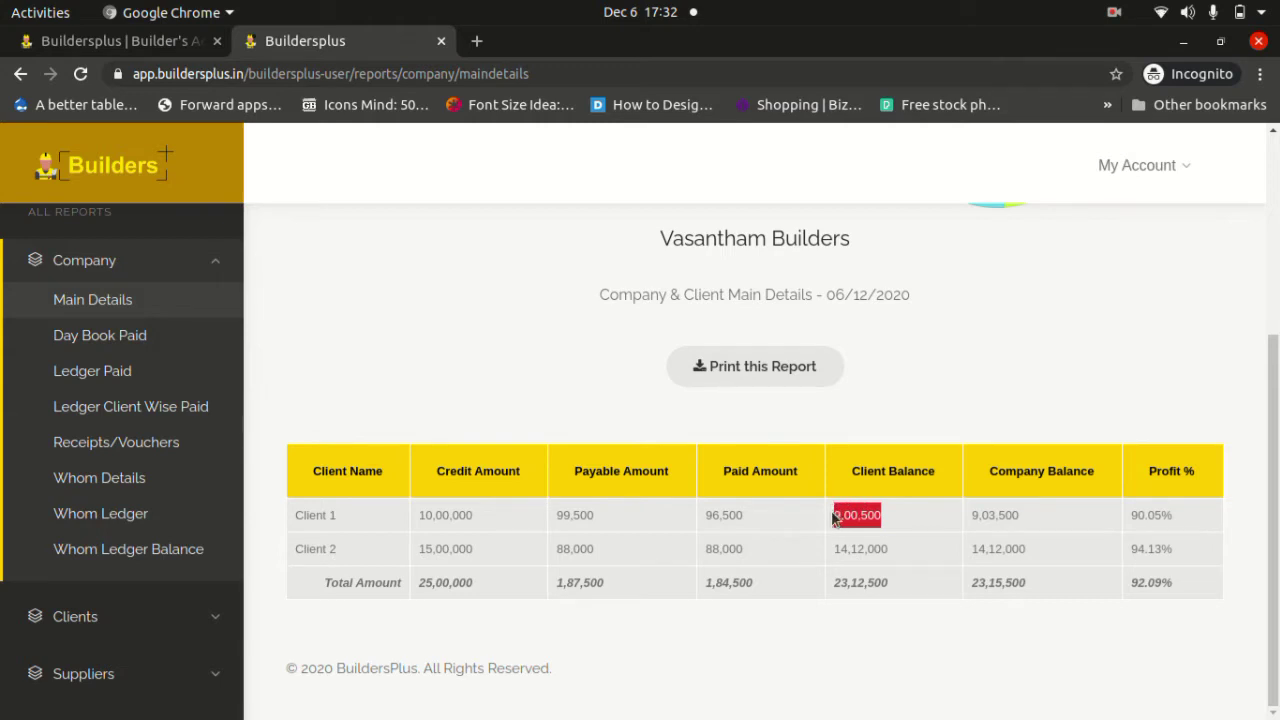
pyautogui.click(1019, 519)
pyautogui.moveTo(1020, 515); pyautogui.dragTo(973, 516)
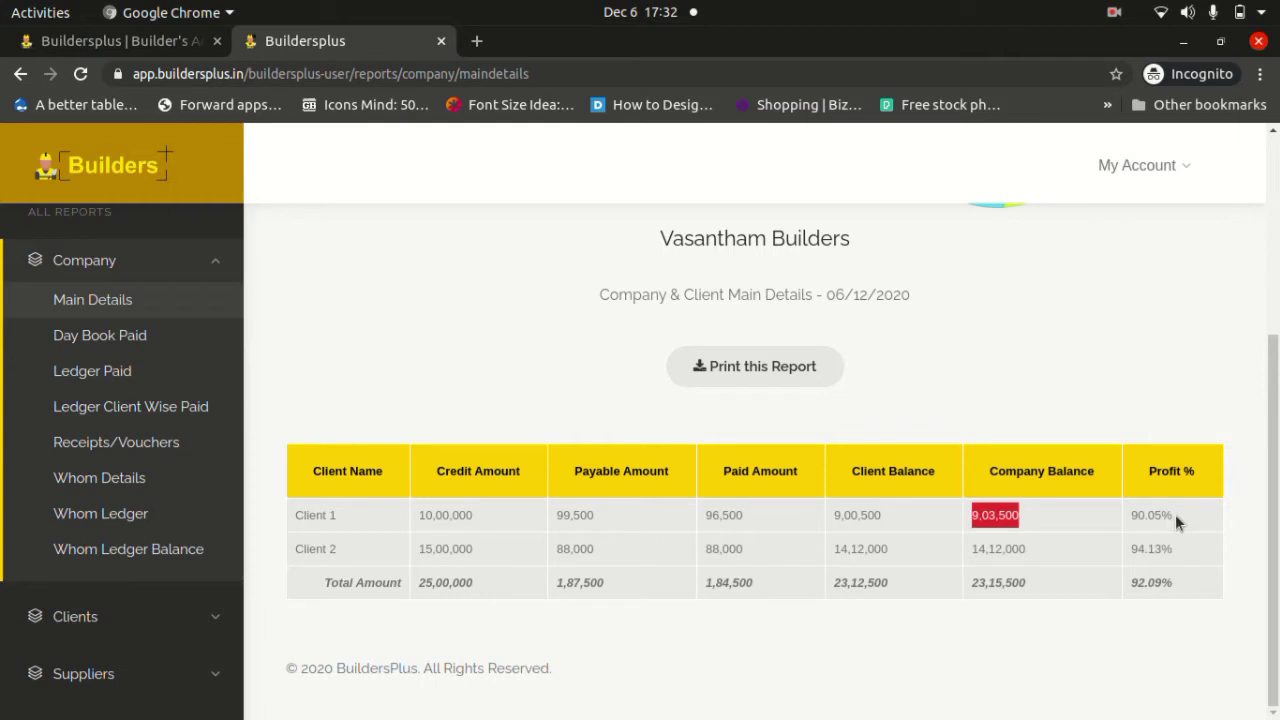
pyautogui.moveTo(1175, 514); pyautogui.dragTo(1125, 519)
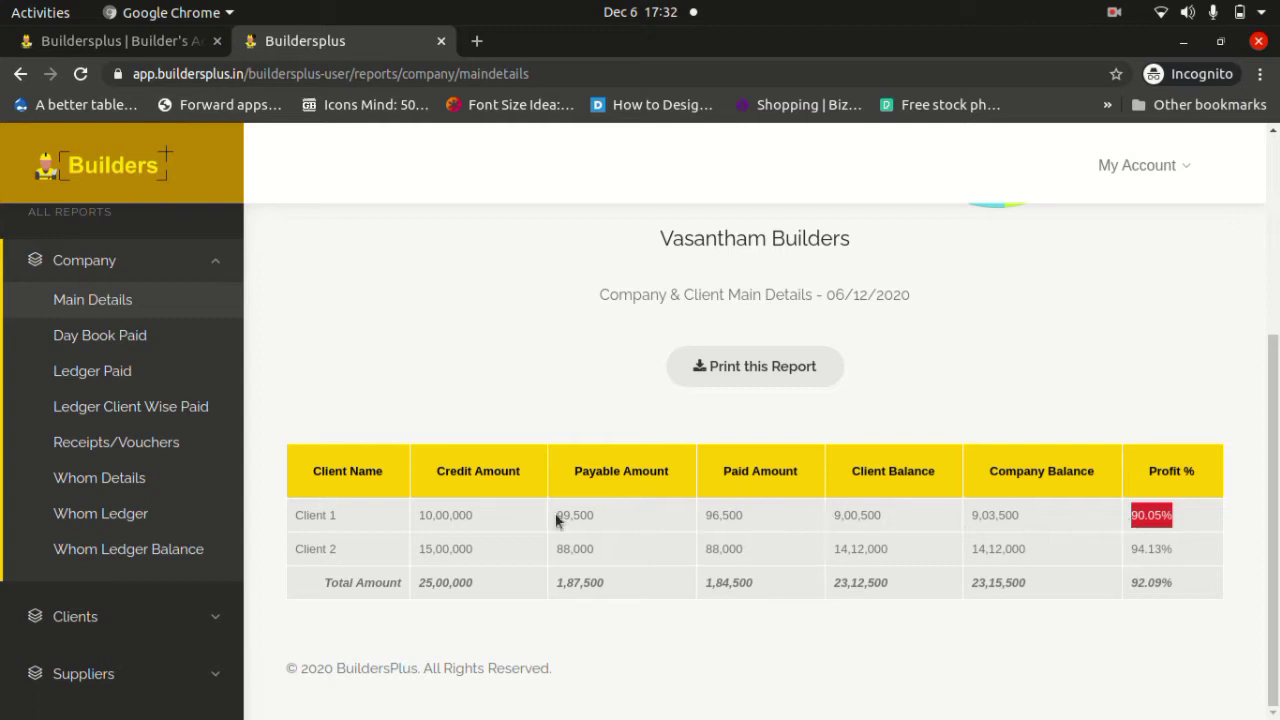
pyautogui.moveTo(557, 515); pyautogui.dragTo(563, 515)
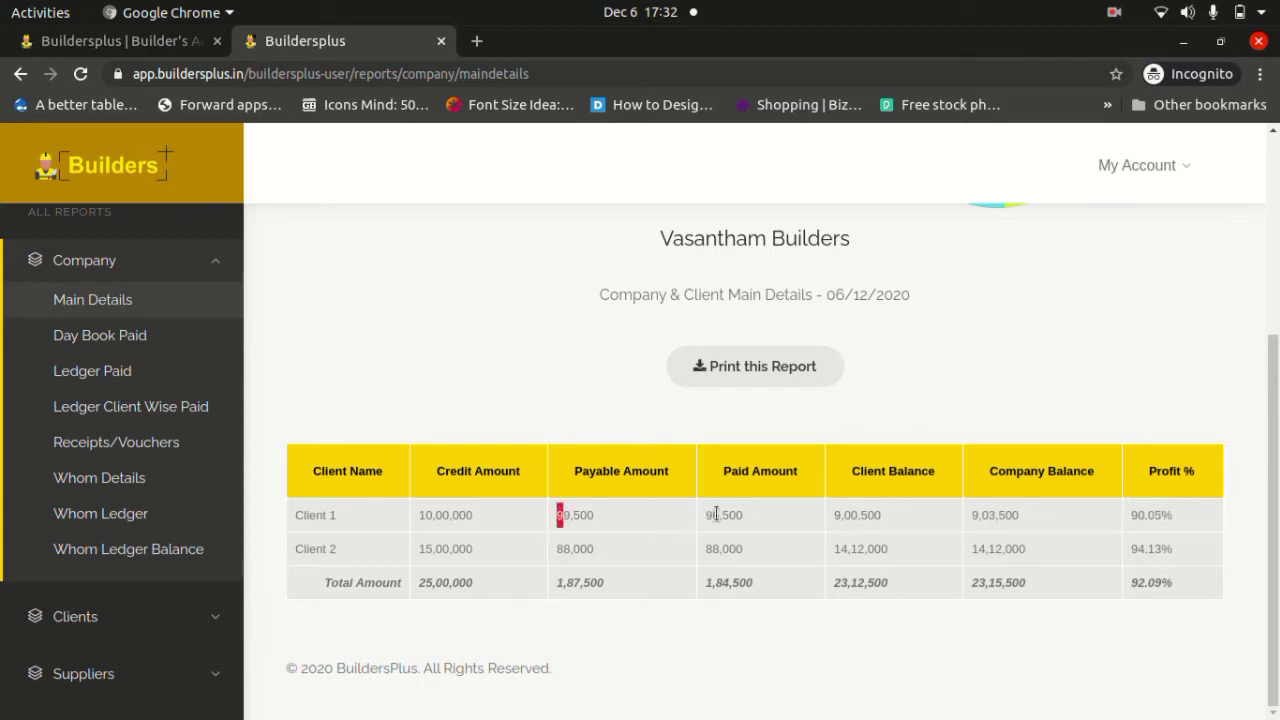
pyautogui.moveTo(753, 511); pyautogui.dragTo(706, 520)
pyautogui.moveTo(611, 523); pyautogui.dragTo(549, 520)
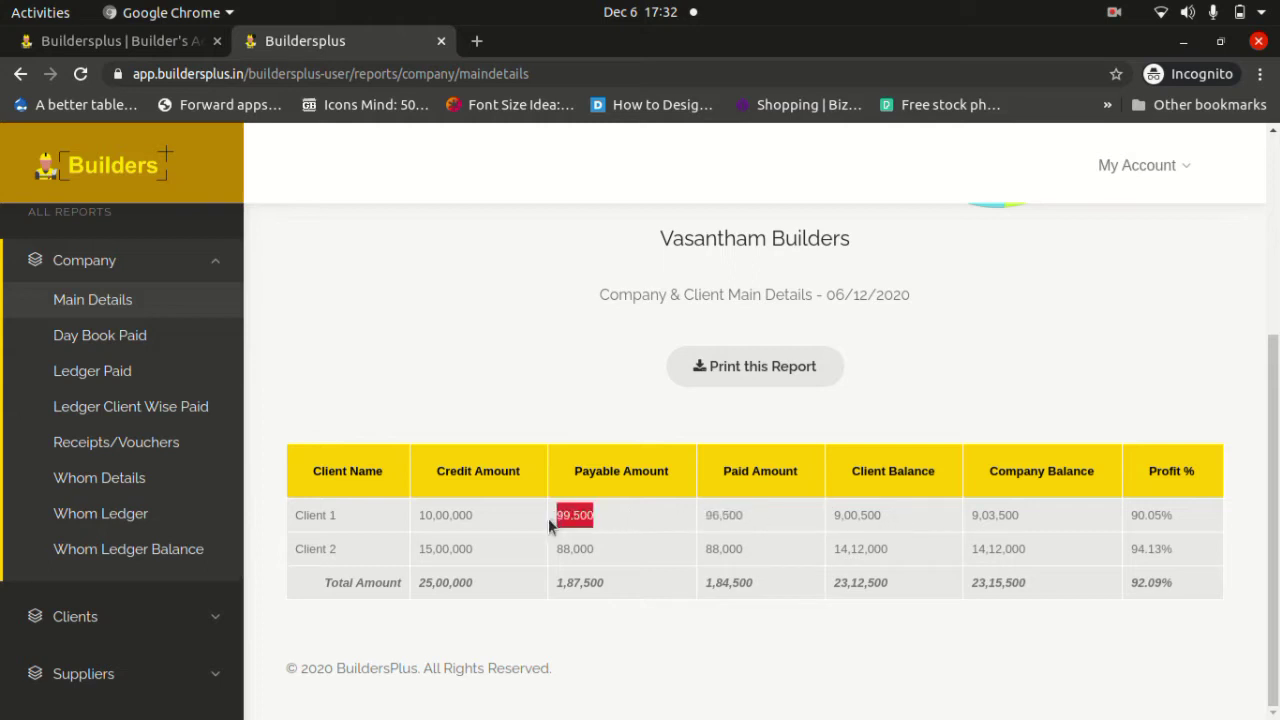
pyautogui.click(450, 513)
pyautogui.doubleClick(450, 513)
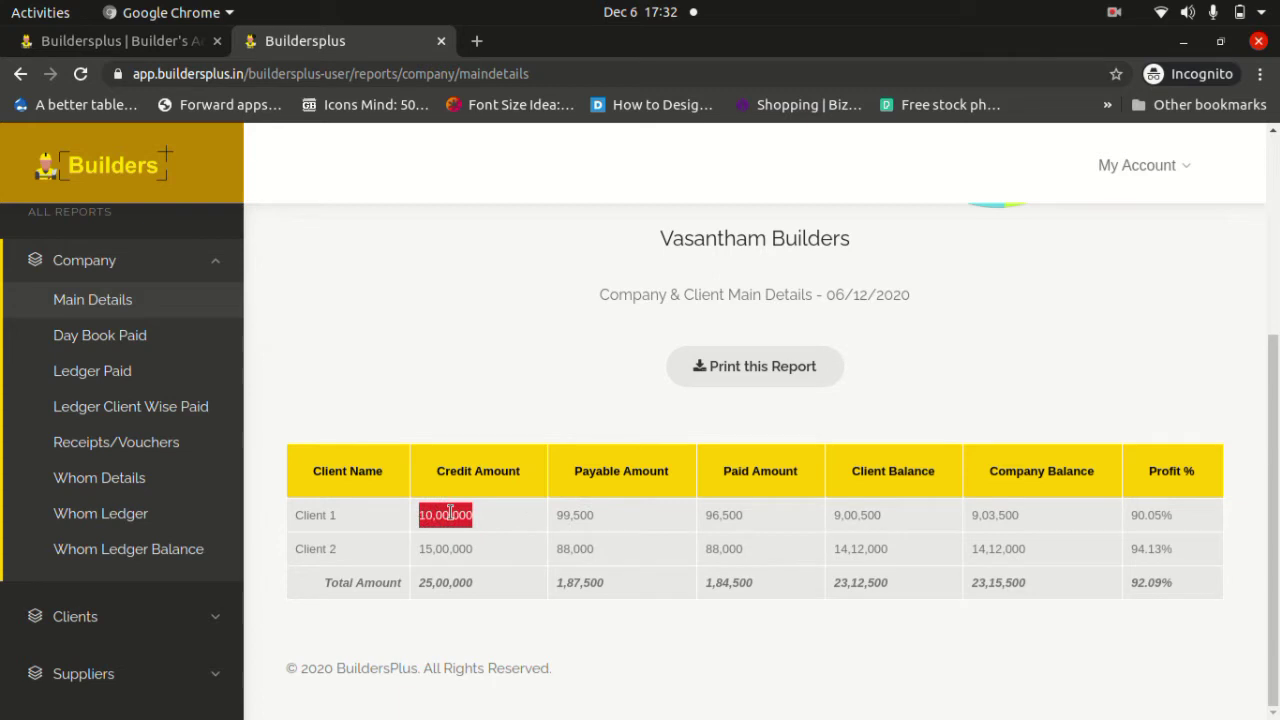
pyautogui.click(834, 517)
pyautogui.moveTo(834, 517); pyautogui.dragTo(886, 517)
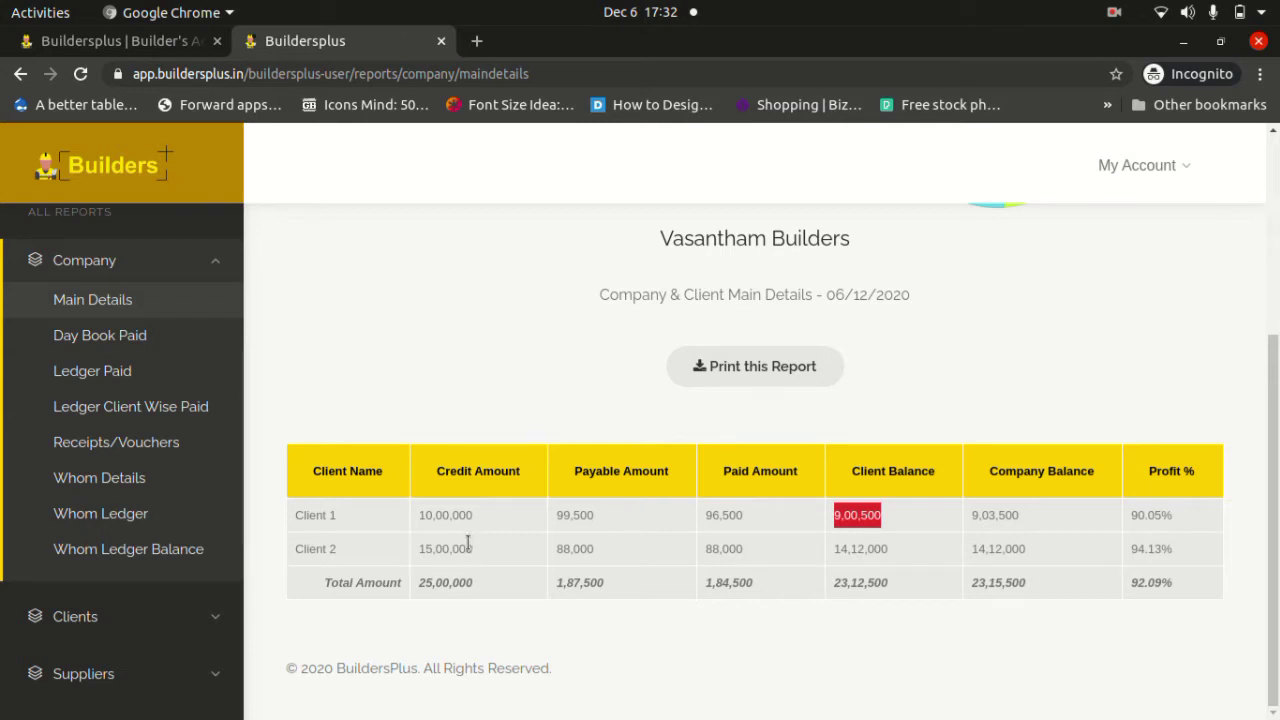
pyautogui.moveTo(419, 582); pyautogui.dragTo(476, 582)
pyautogui.moveTo(622, 584); pyautogui.dragTo(556, 590)
pyautogui.click(746, 588)
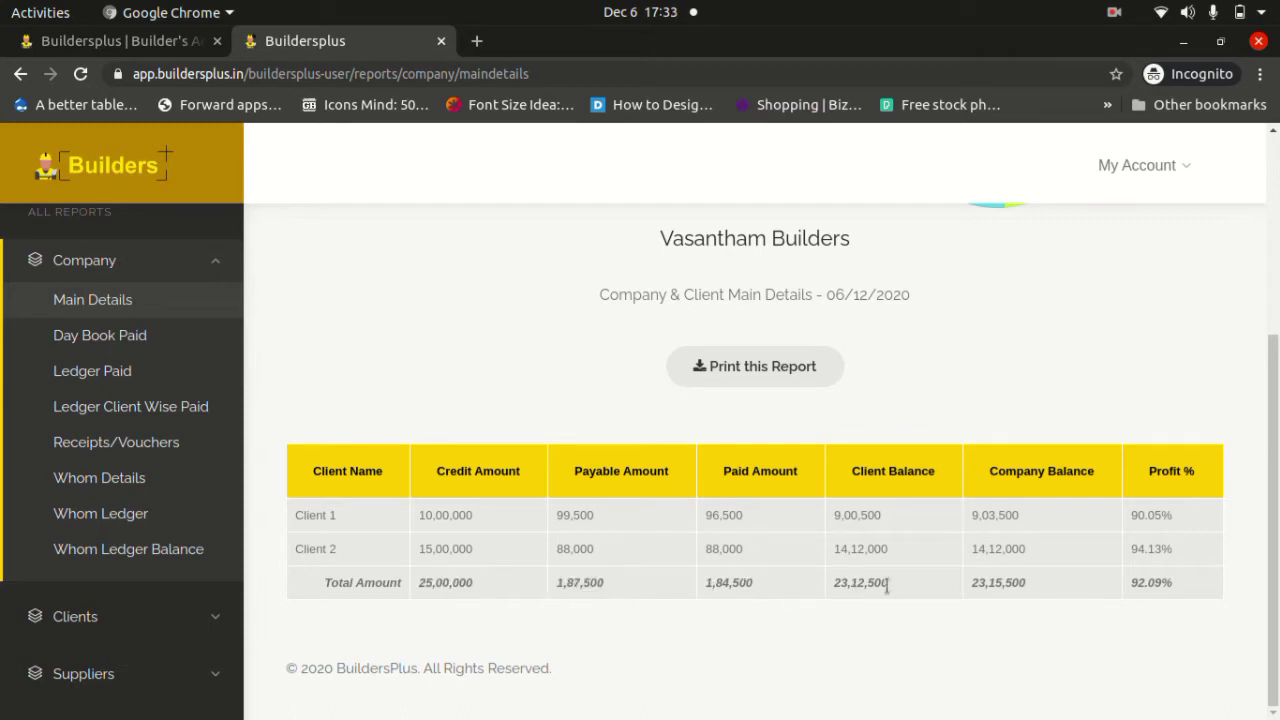
pyautogui.moveTo(903, 586); pyautogui.dragTo(846, 584)
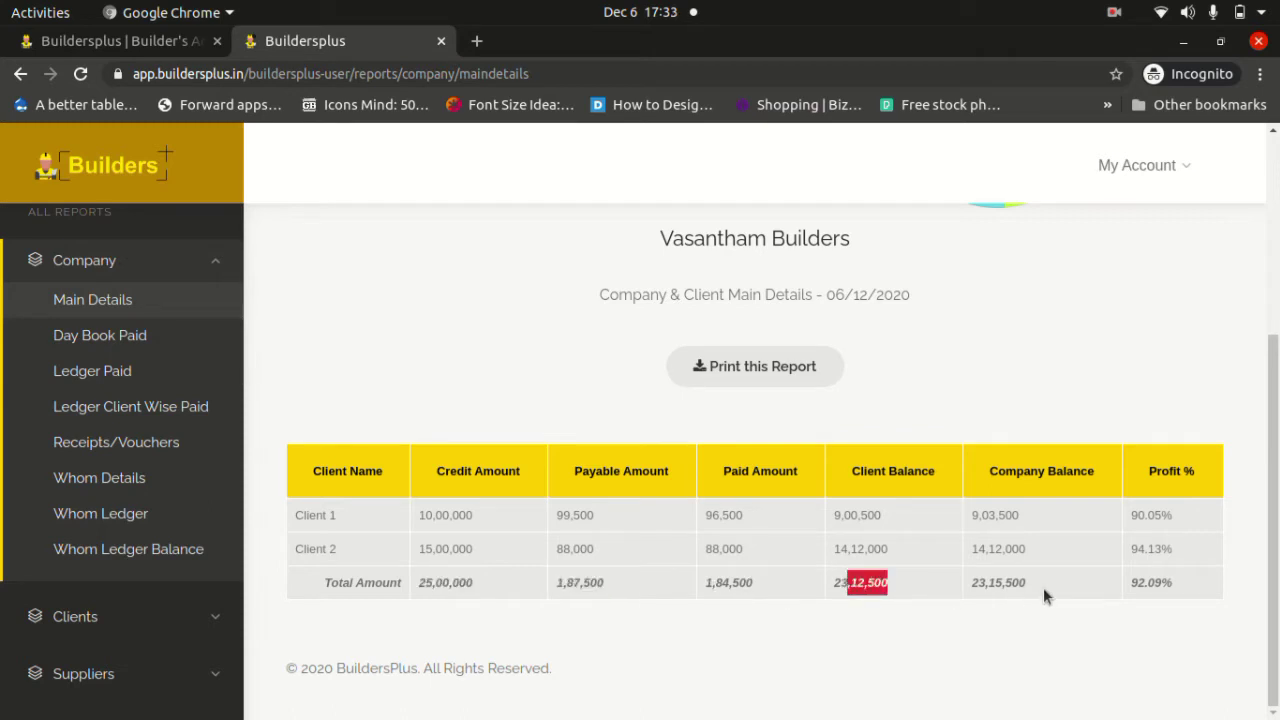
pyautogui.moveTo(1044, 587); pyautogui.dragTo(974, 589)
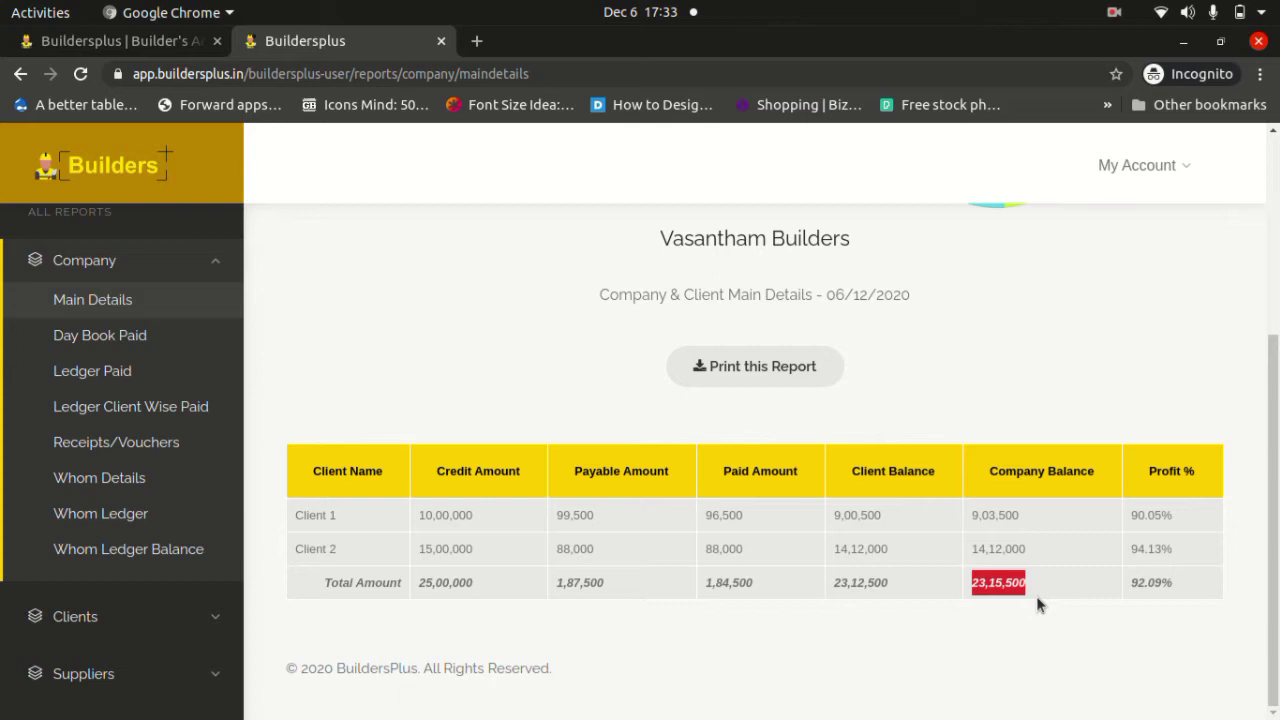
pyautogui.click(1157, 582)
pyautogui.tripleClick(1157, 582)
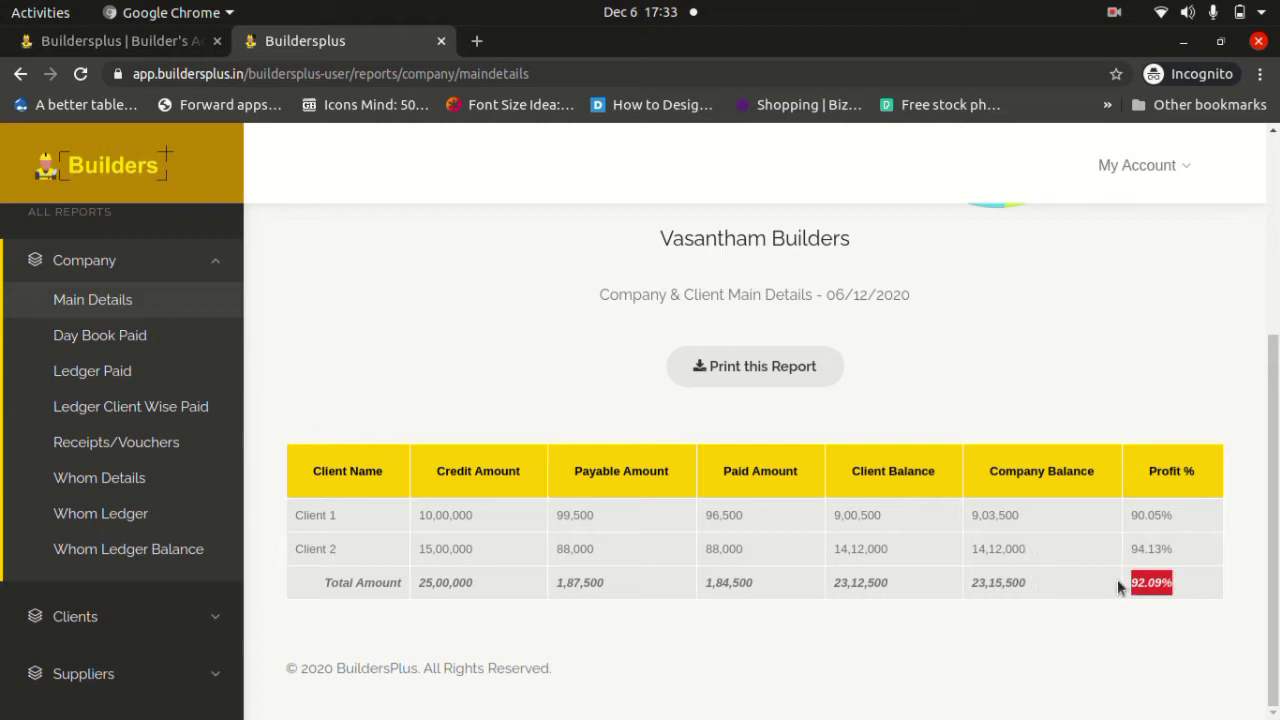
pyautogui.click(608, 344)
# Download the report as company_maindetails PDF, review it in Chrome, and return to the BuildersPlus tab.
pyautogui.click(759, 375)
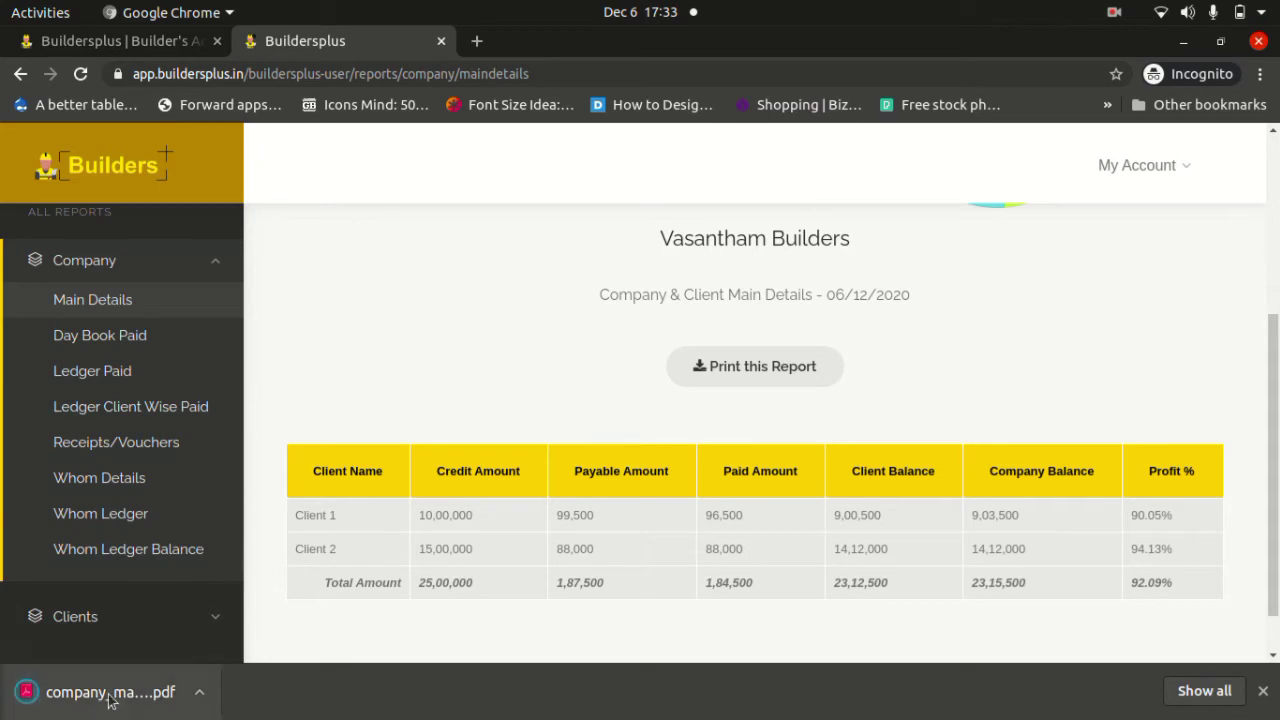
pyautogui.click(110, 692)
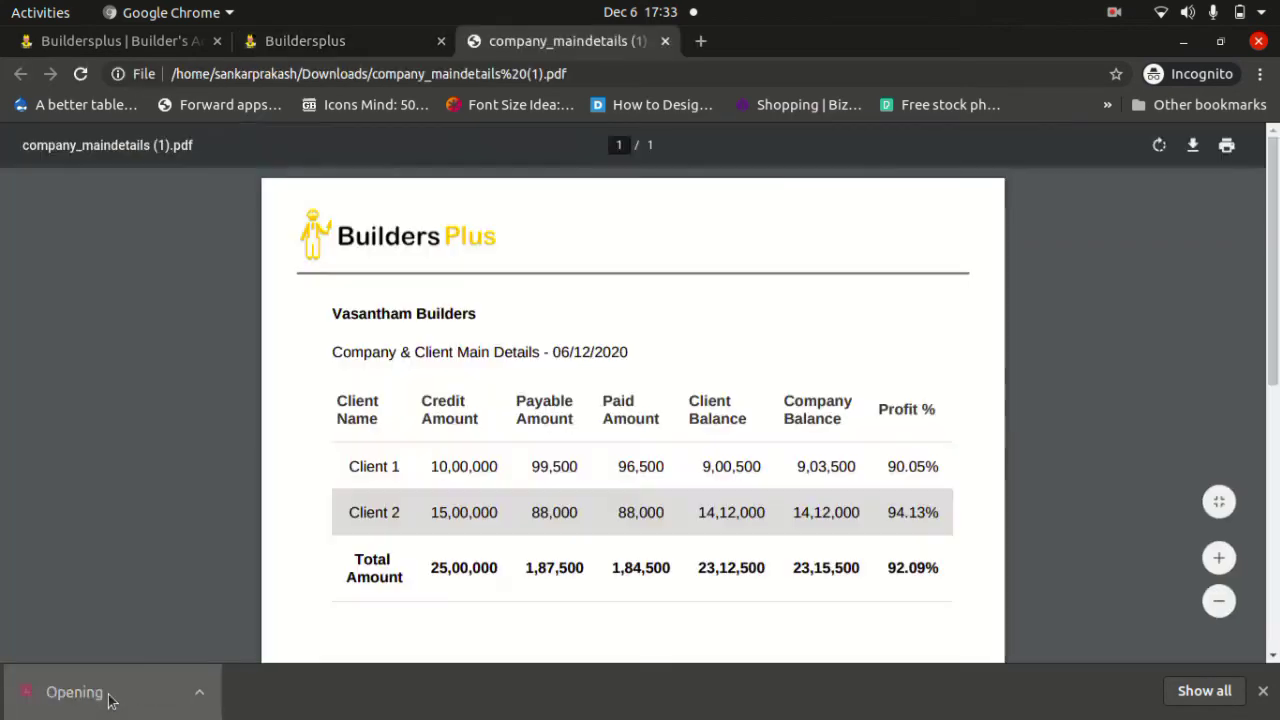
pyautogui.scroll(-5, 341, 474)
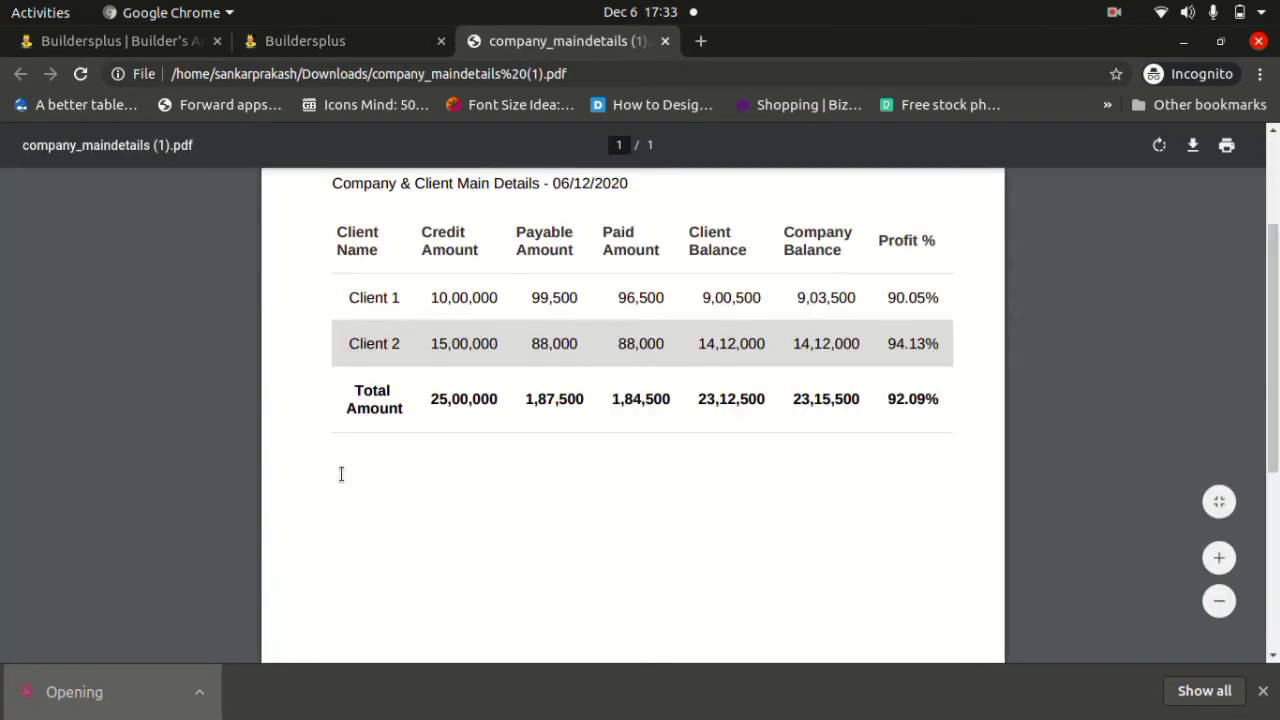
pyautogui.scroll(5, 341, 474)
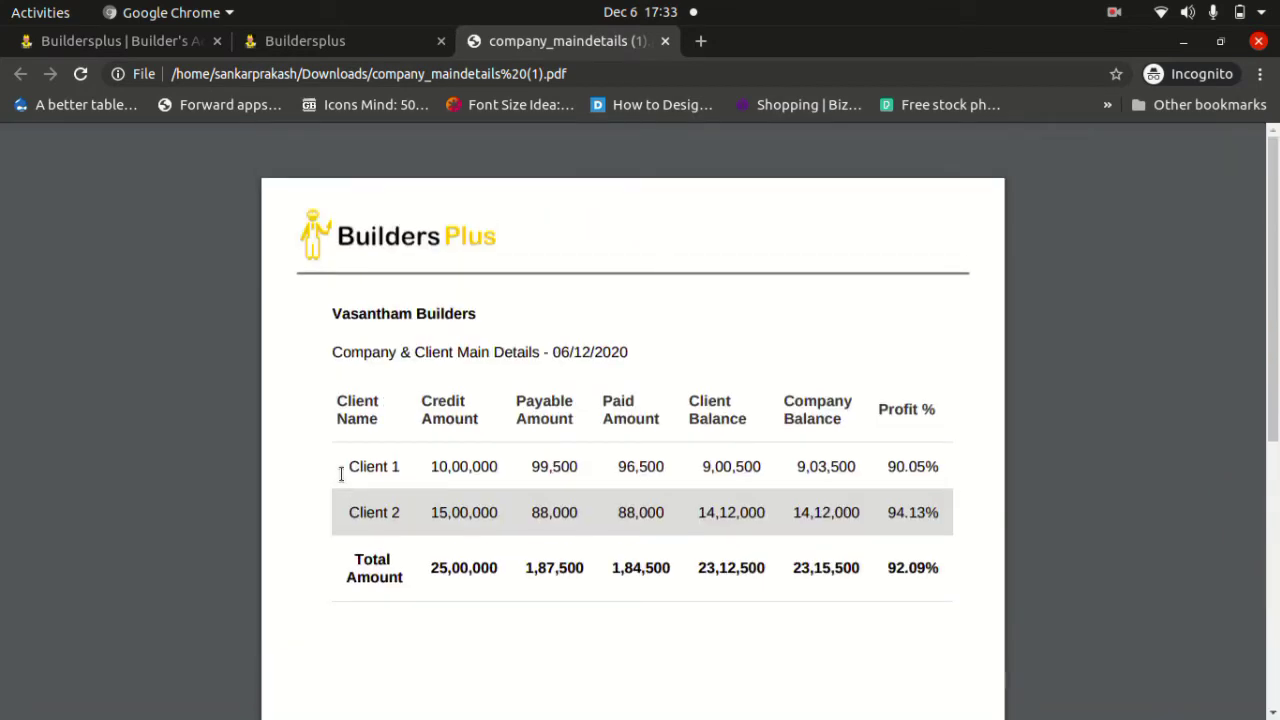
pyautogui.click(361, 46)
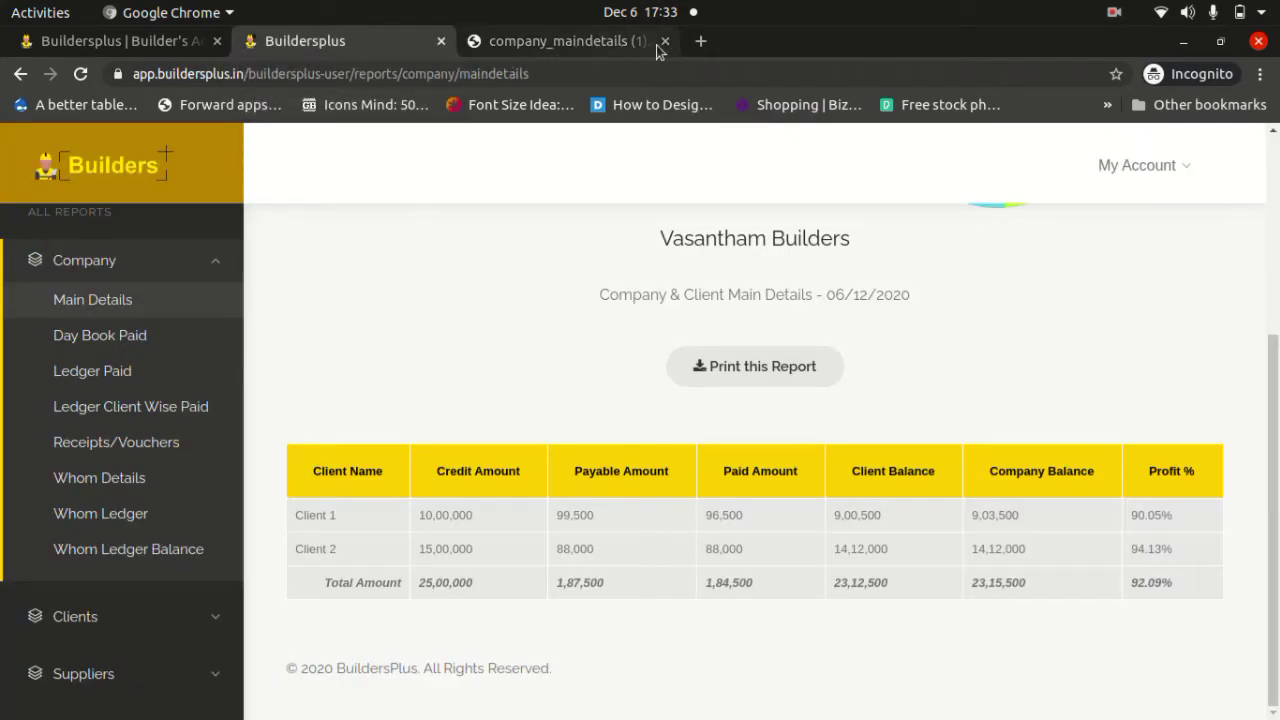
# Close the PDF and view the Company Day Book: receipts 15,00,000, paid 1,44,500, balance 13,55,500.
pyautogui.click(666, 42)
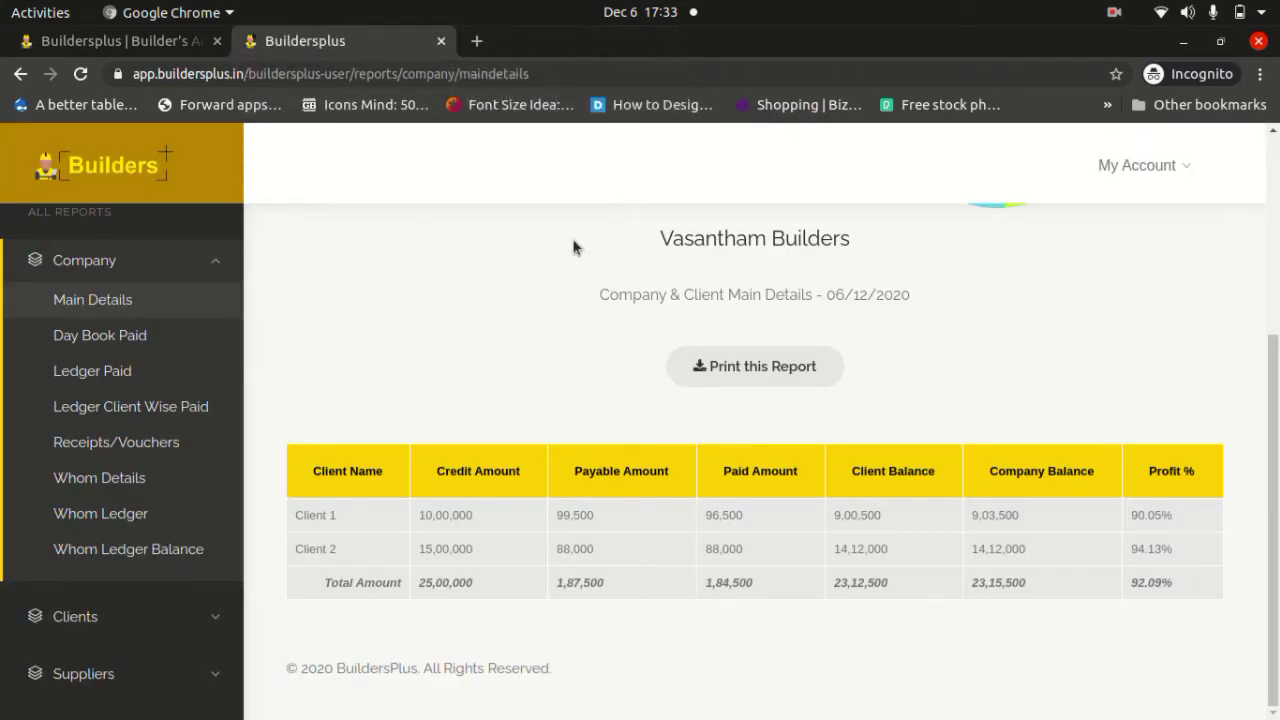
pyautogui.click(120, 341)
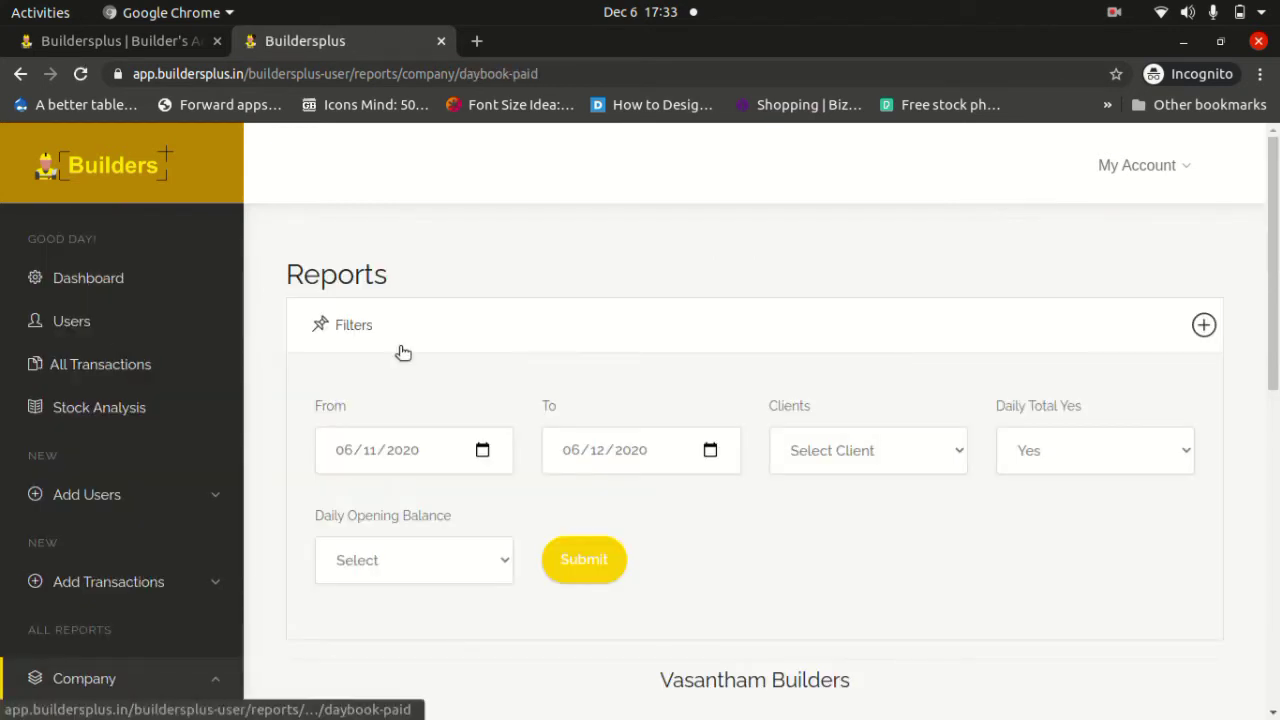
pyautogui.scroll(-6, 403, 352)
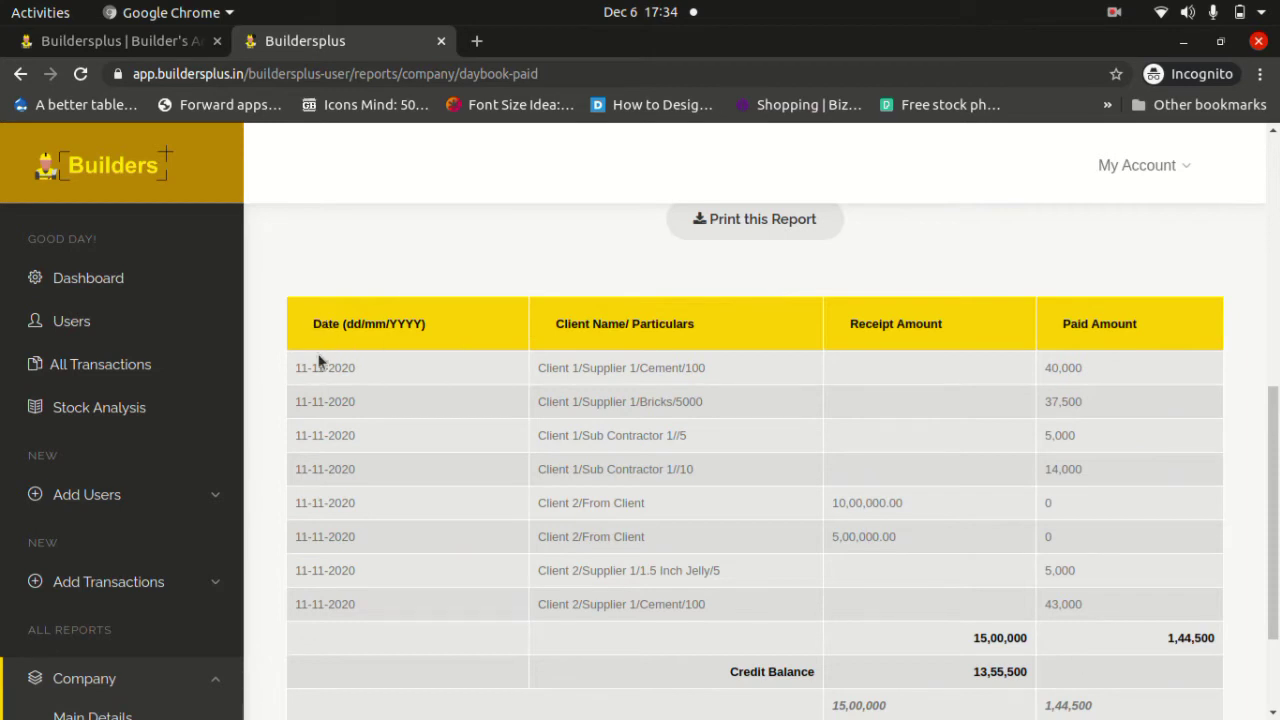
pyautogui.scroll(5, 298, 366)
pyautogui.scroll(5, 298, 368)
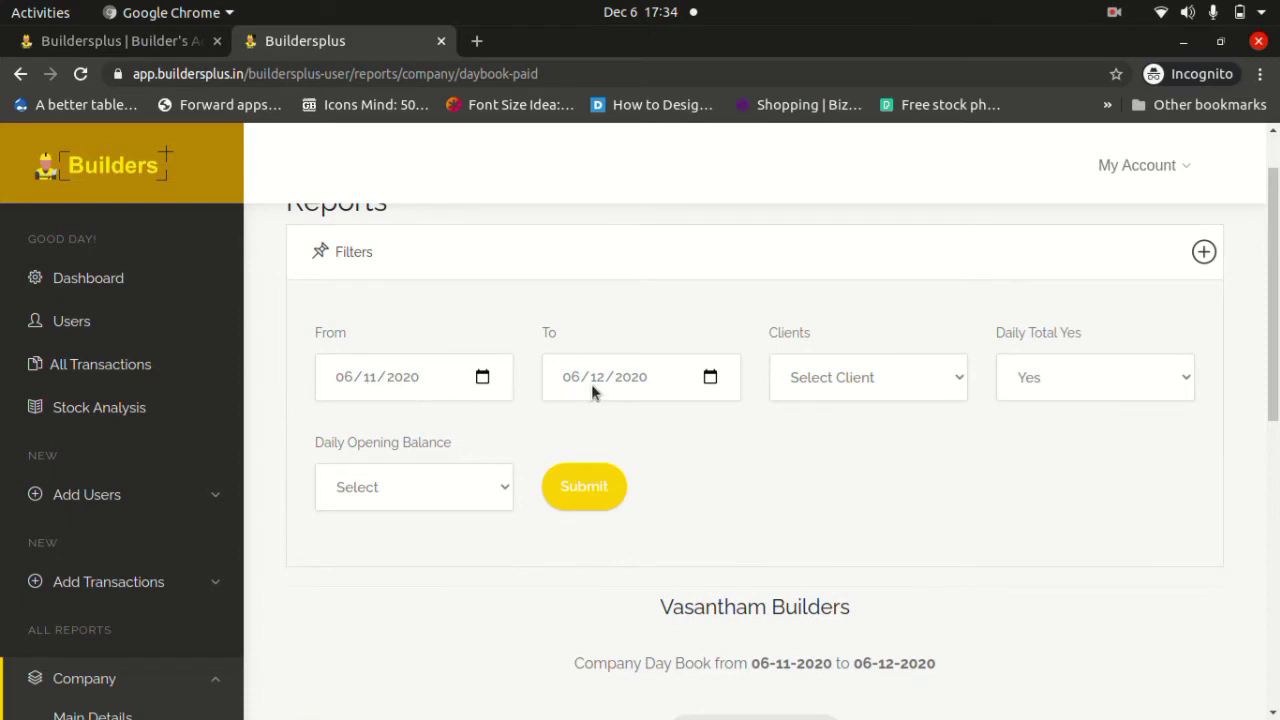
# Rerun the Day Book from 01-09-2020 to 06-12-2020 and review the 11-11-2020 entries.
pyautogui.click(482, 376)
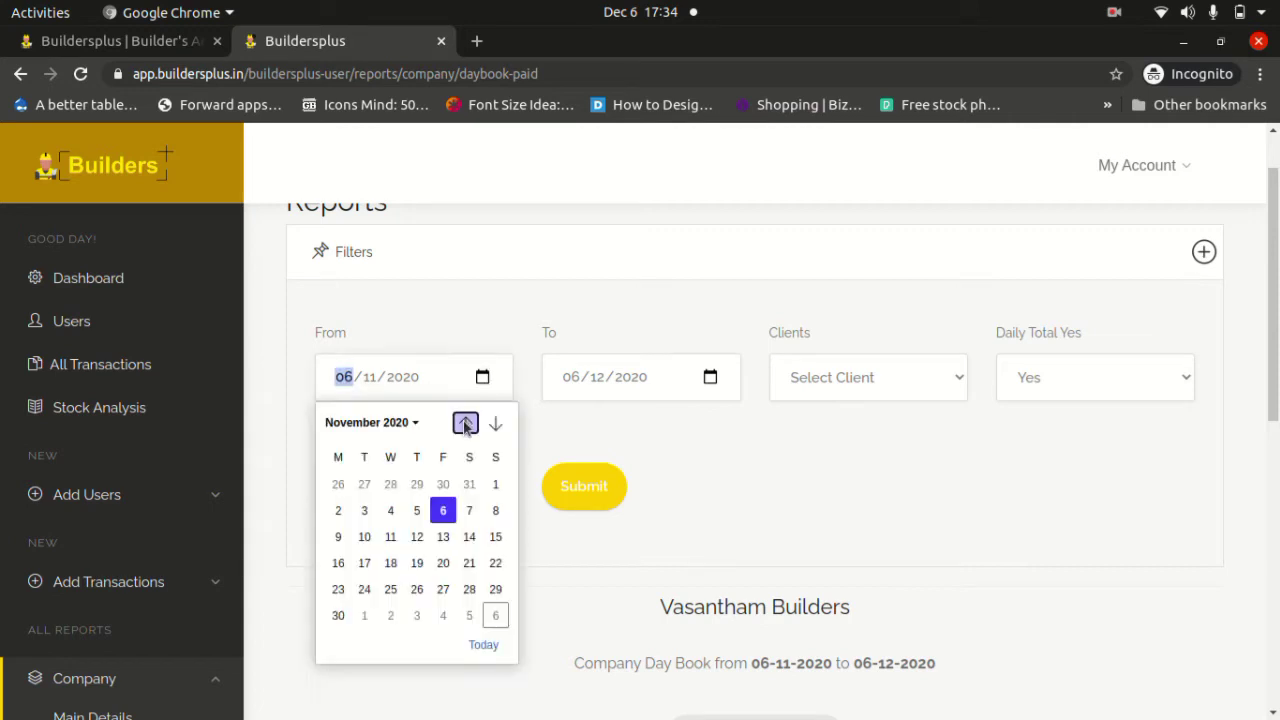
pyautogui.click(465, 424)
pyautogui.click(465, 424)
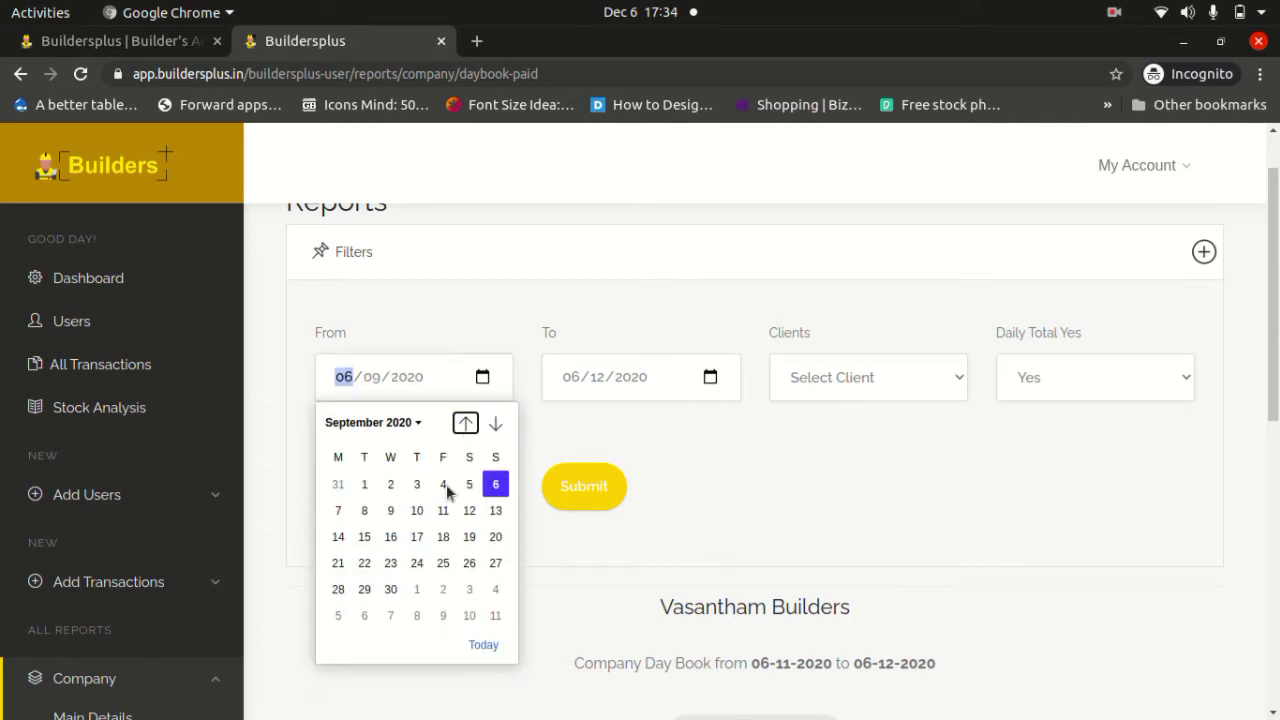
pyautogui.click(362, 484)
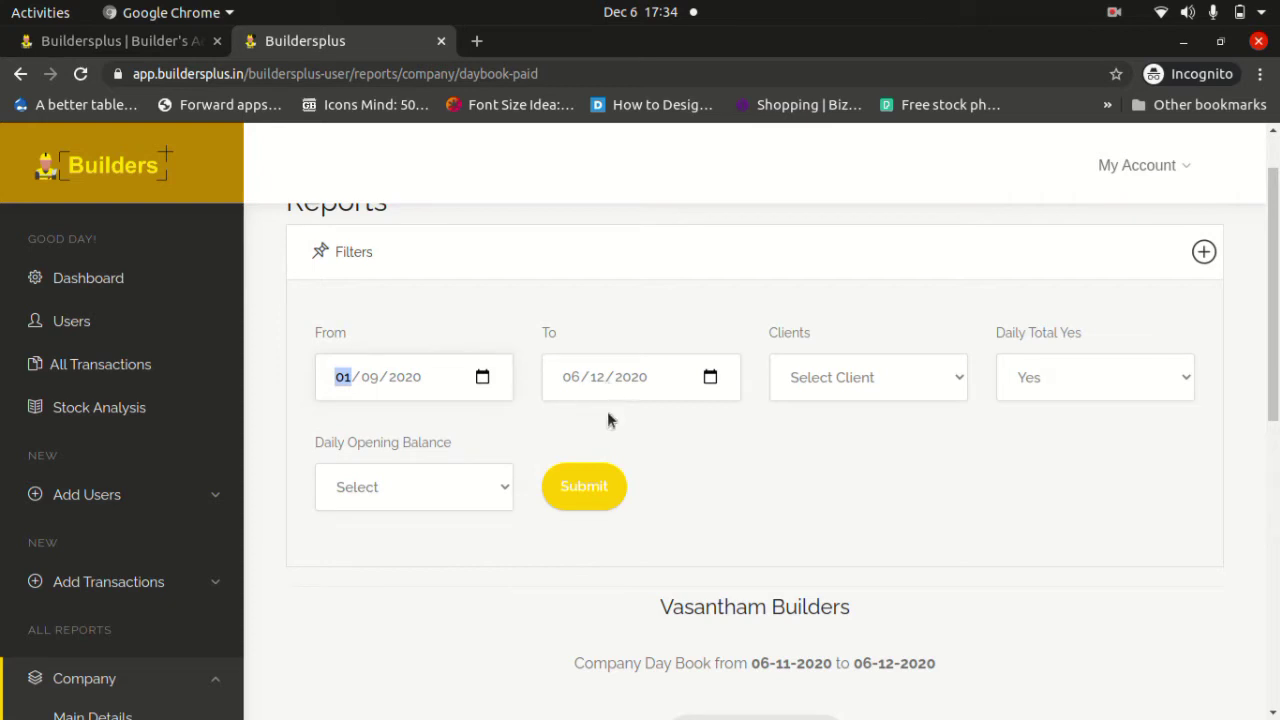
pyautogui.click(591, 486)
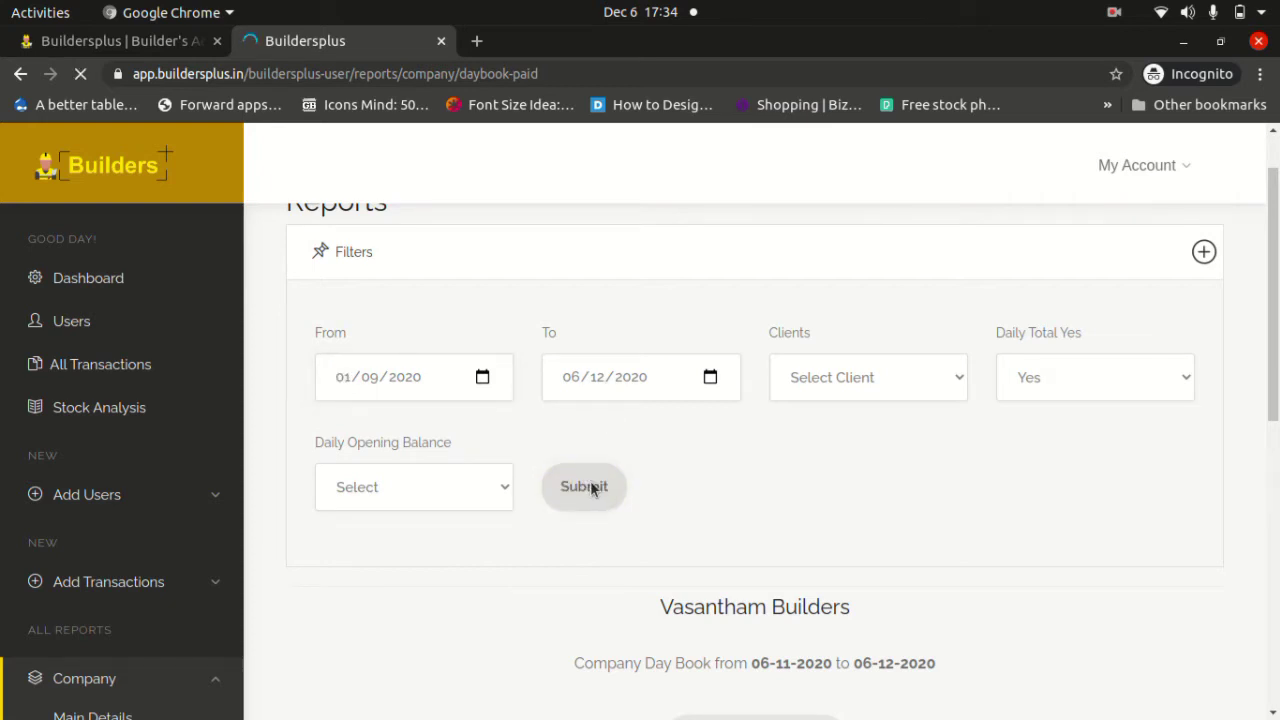
pyautogui.scroll(-6, 591, 486)
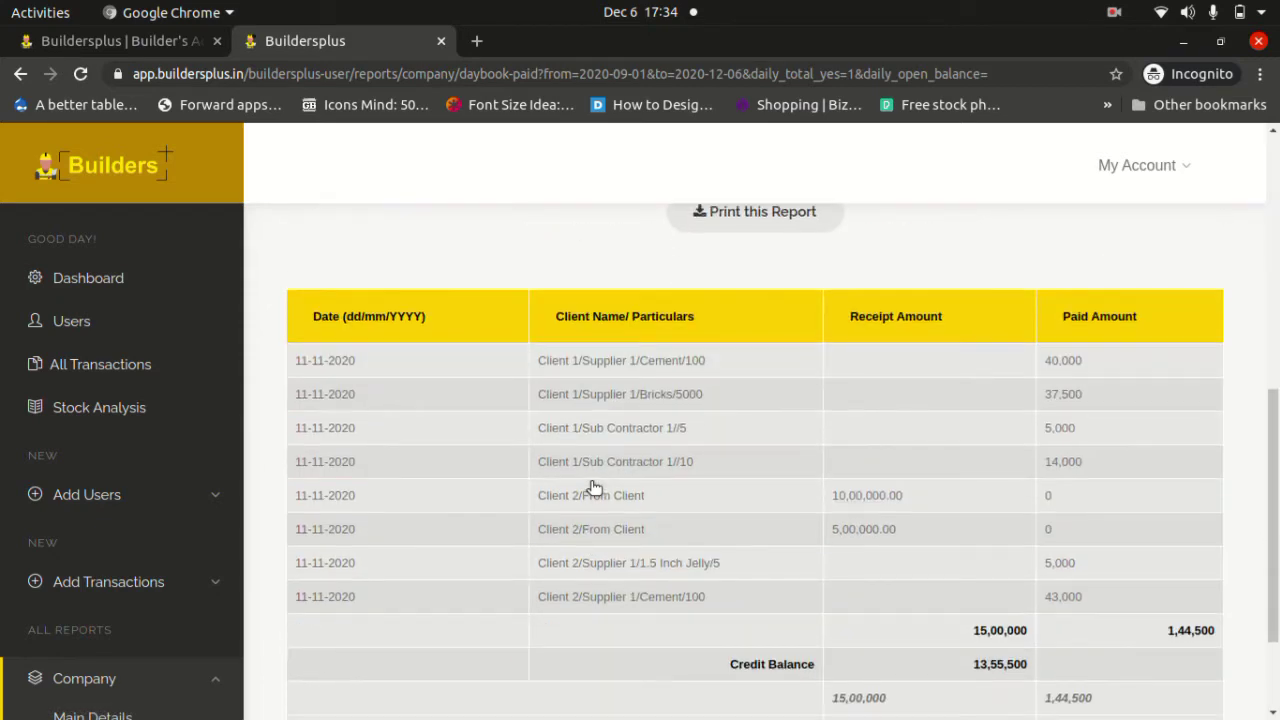
pyautogui.scroll(-3, 591, 486)
pyautogui.scroll(2, 594, 488)
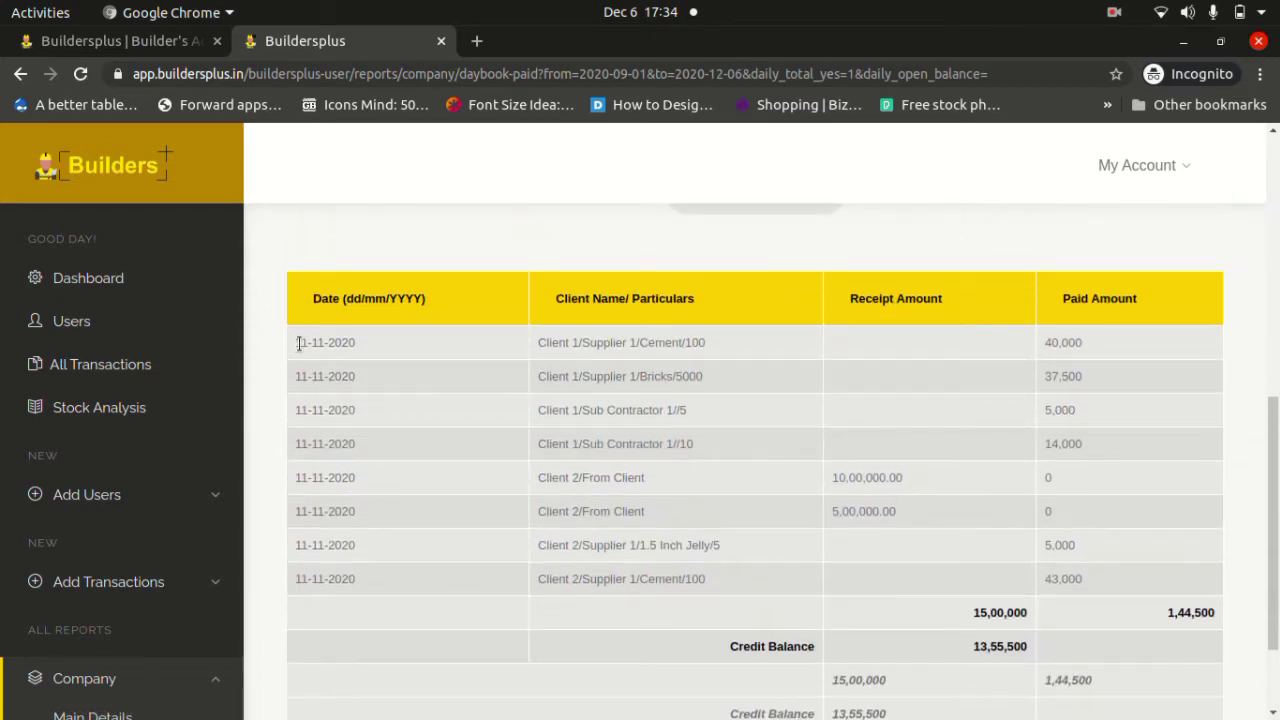
pyautogui.moveTo(298, 343); pyautogui.dragTo(325, 372)
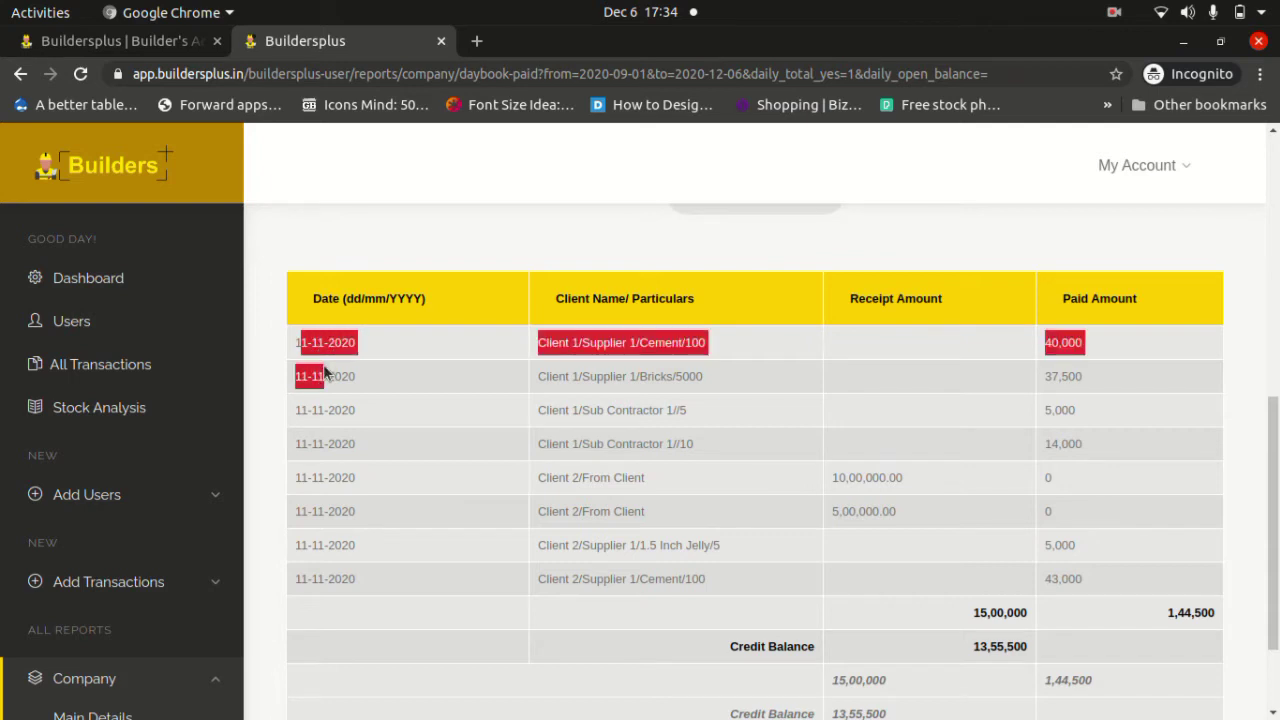
pyautogui.click(407, 370)
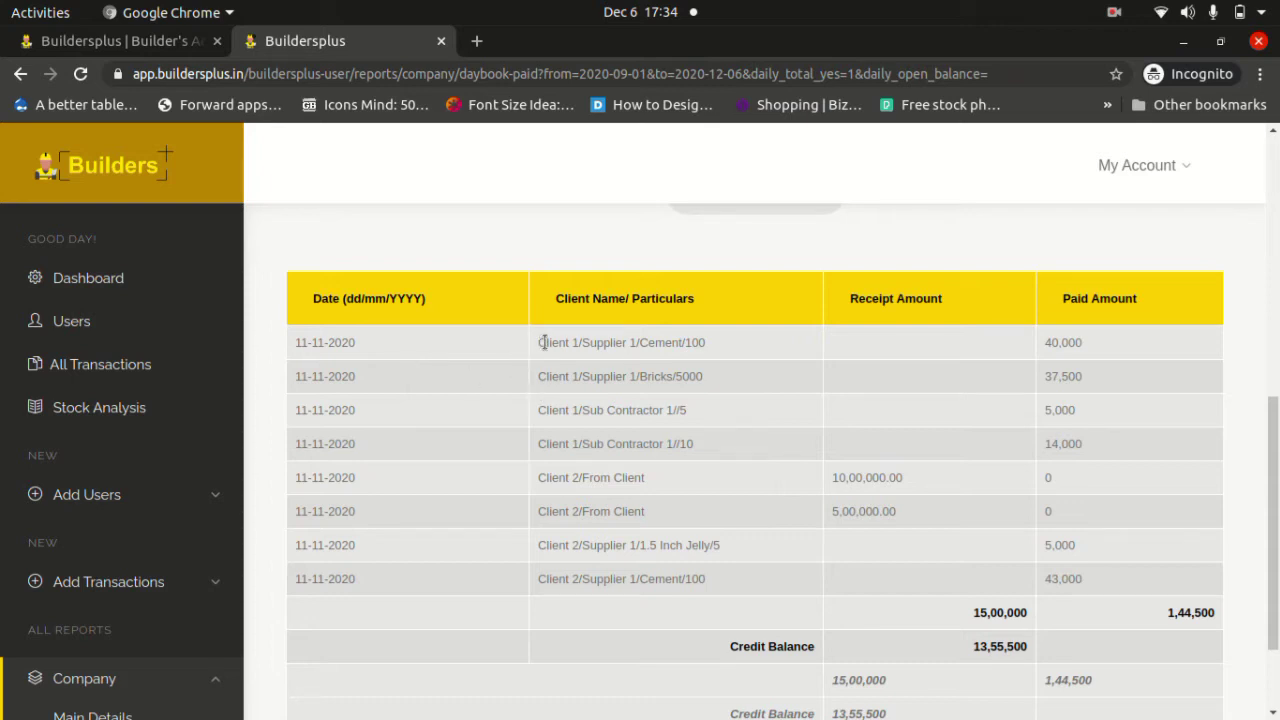
pyautogui.moveTo(543, 342); pyautogui.dragTo(706, 343)
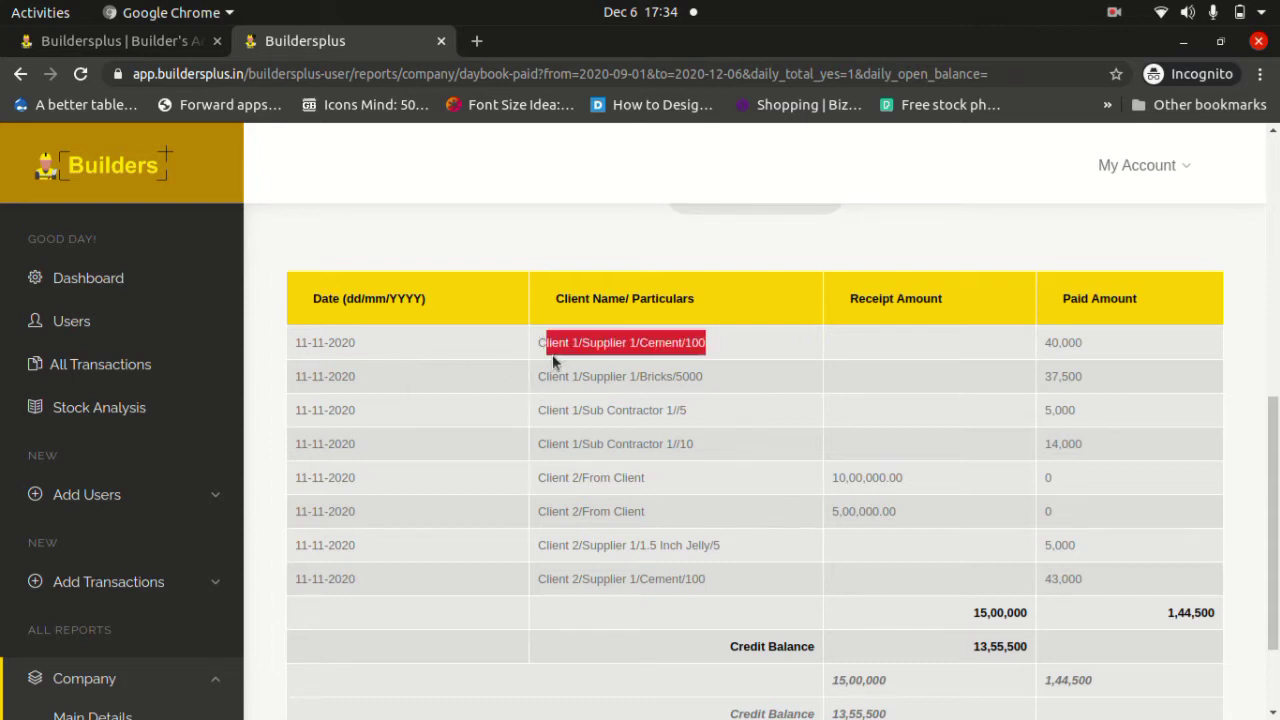
pyautogui.click(538, 342)
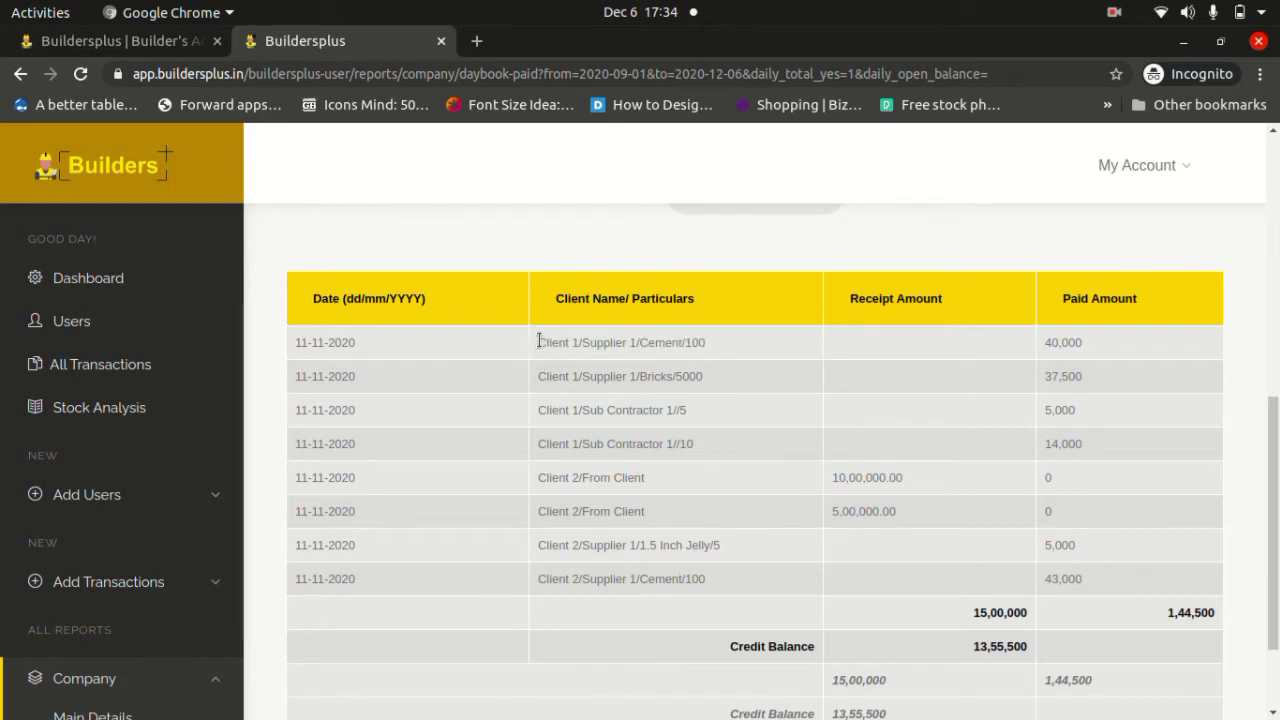
pyautogui.moveTo(539, 342); pyautogui.dragTo(574, 342)
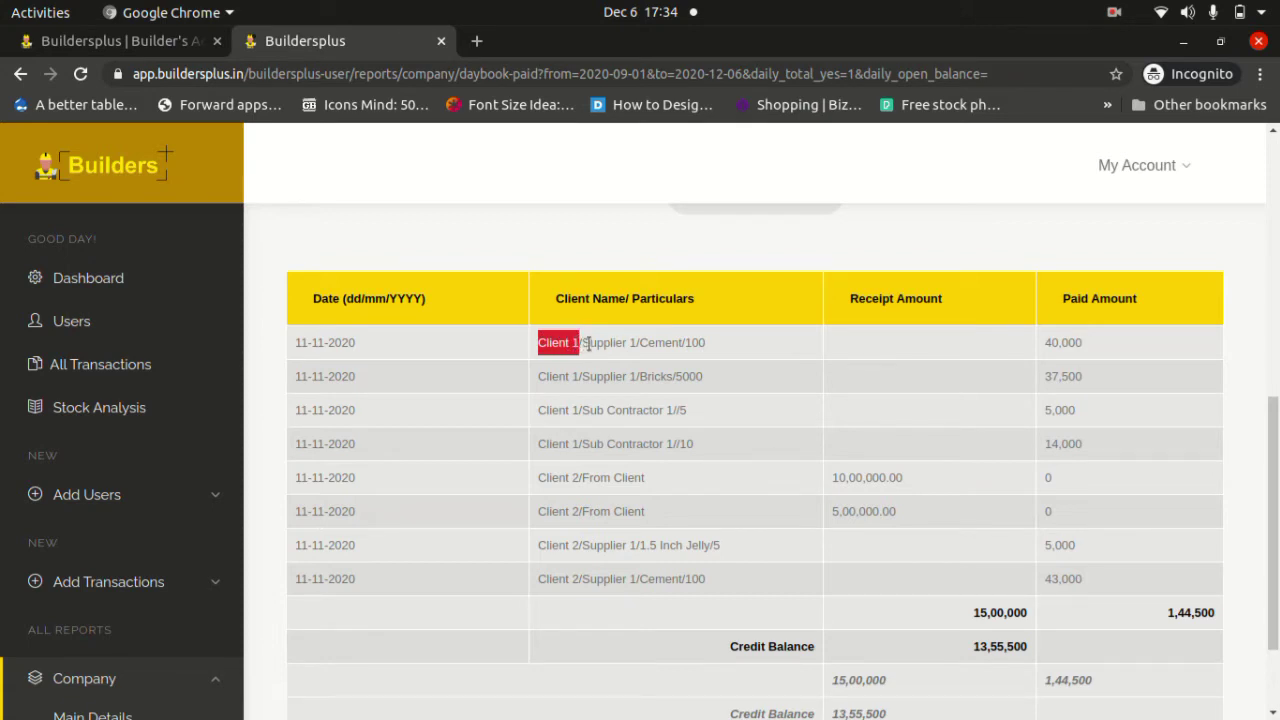
pyautogui.doubleClick(596, 342)
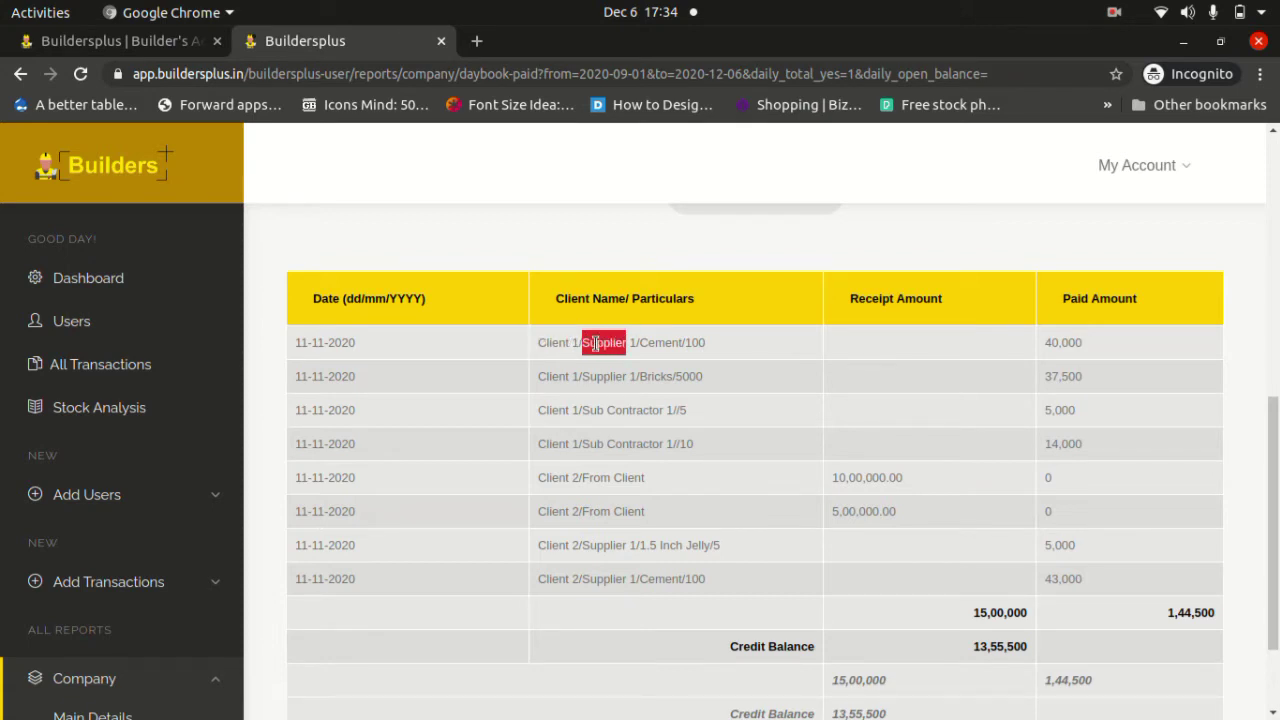
pyautogui.doubleClick(654, 342)
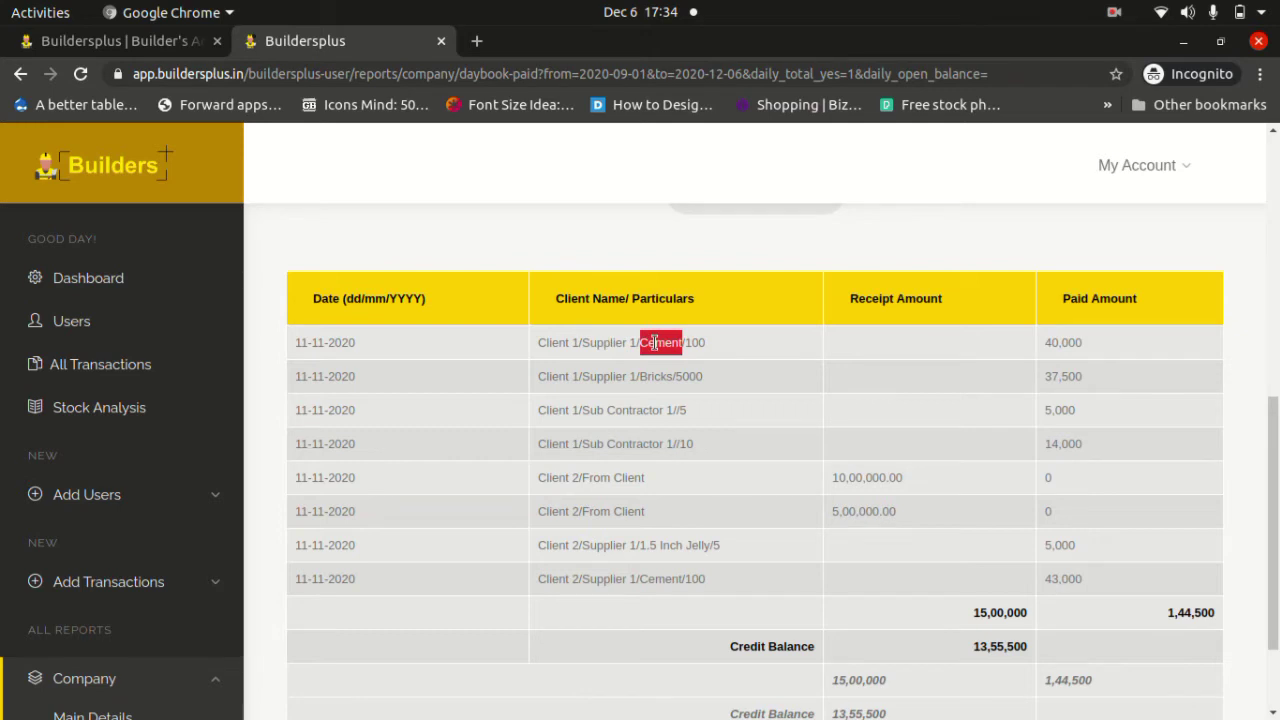
pyautogui.doubleClick(694, 342)
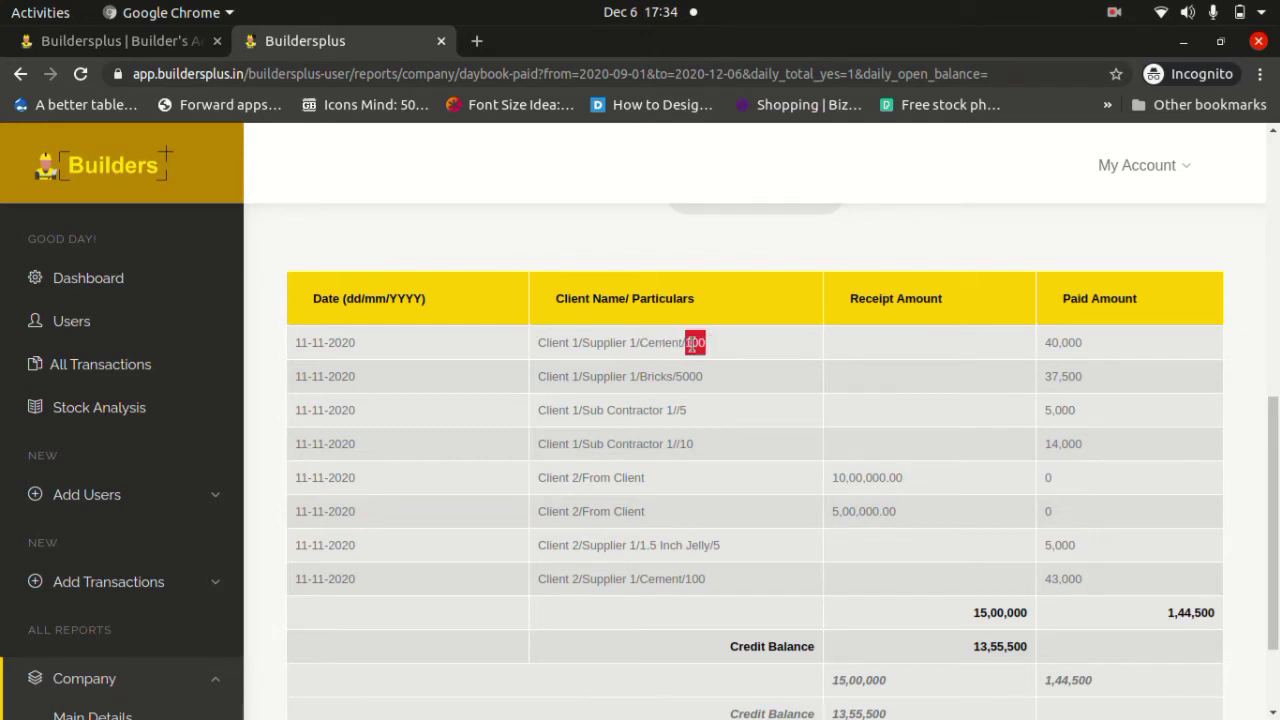
pyautogui.click(1105, 344)
pyautogui.doubleClick(657, 376)
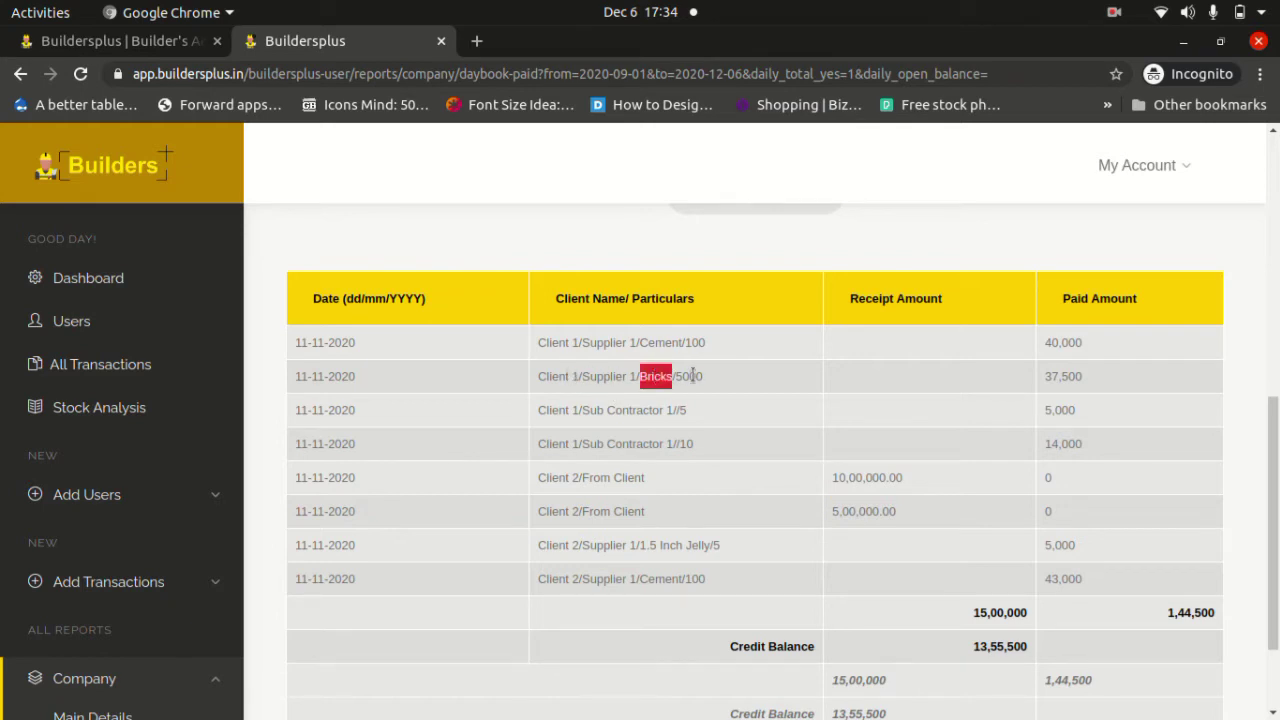
pyautogui.doubleClick(692, 375)
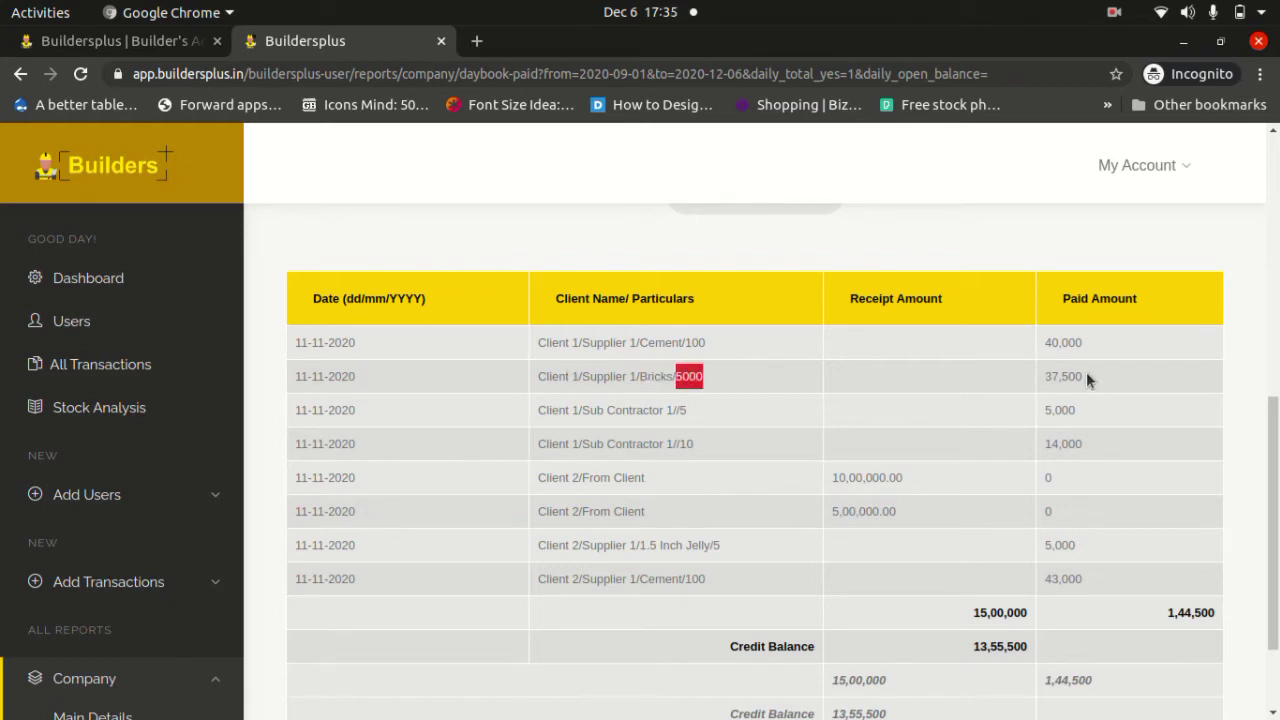
pyautogui.moveTo(1086, 374); pyautogui.dragTo(1038, 376)
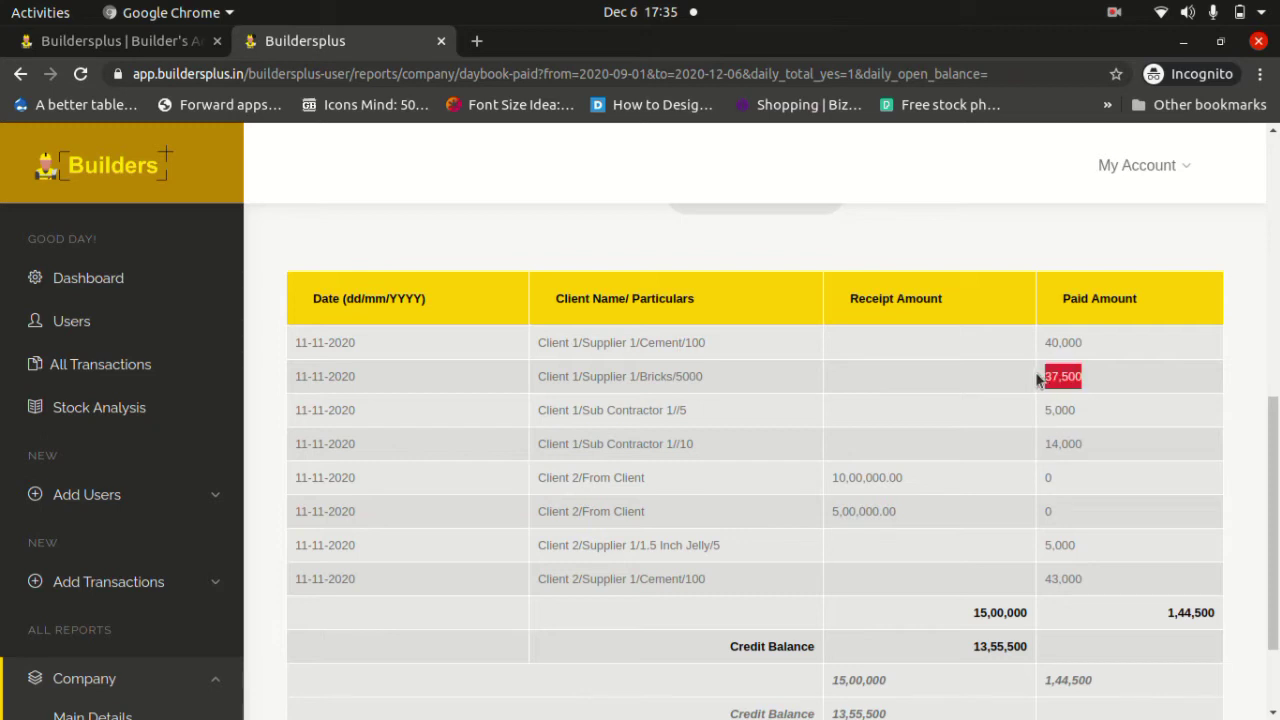
pyautogui.doubleClick(556, 477)
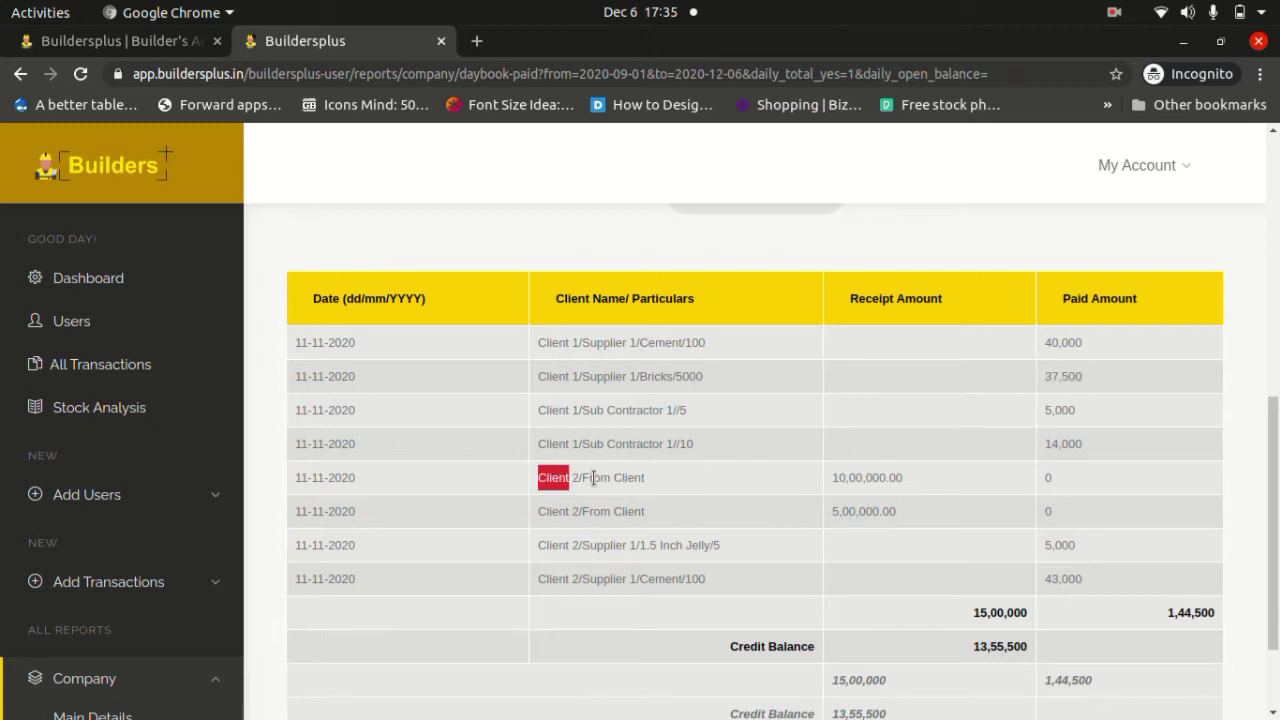
pyautogui.moveTo(581, 478); pyautogui.dragTo(651, 487)
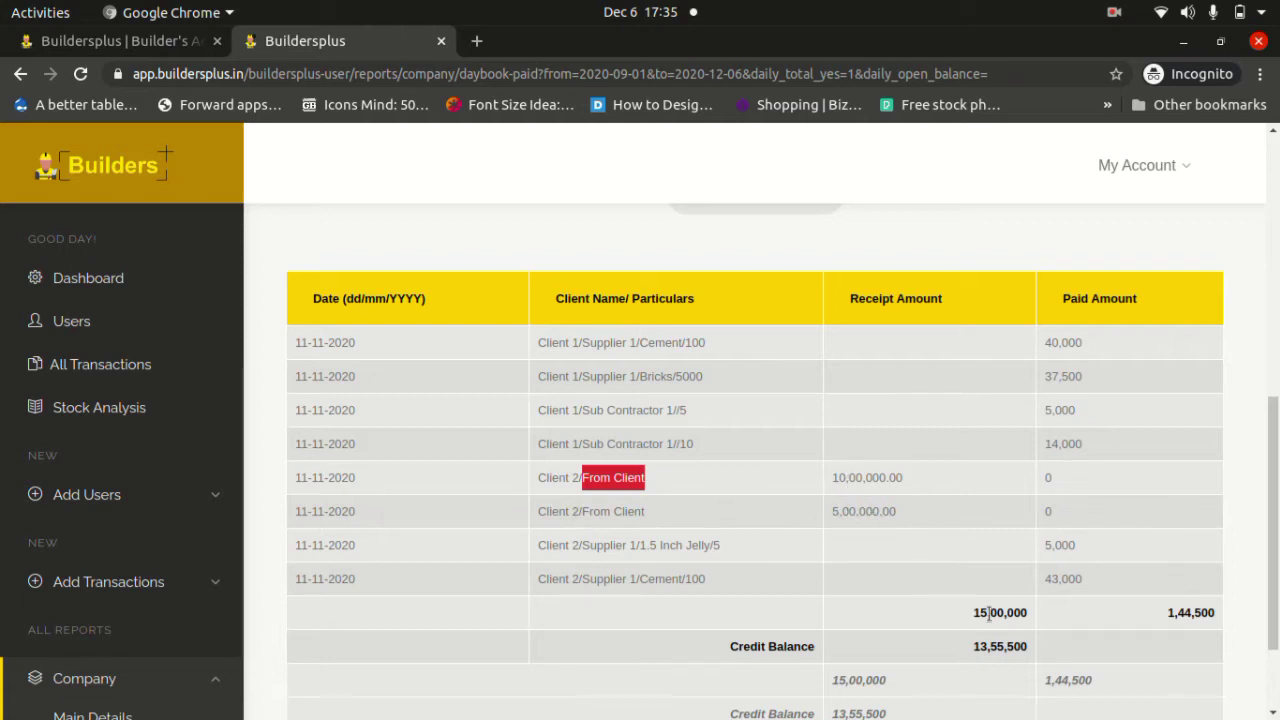
pyautogui.moveTo(981, 612); pyautogui.dragTo(1032, 618)
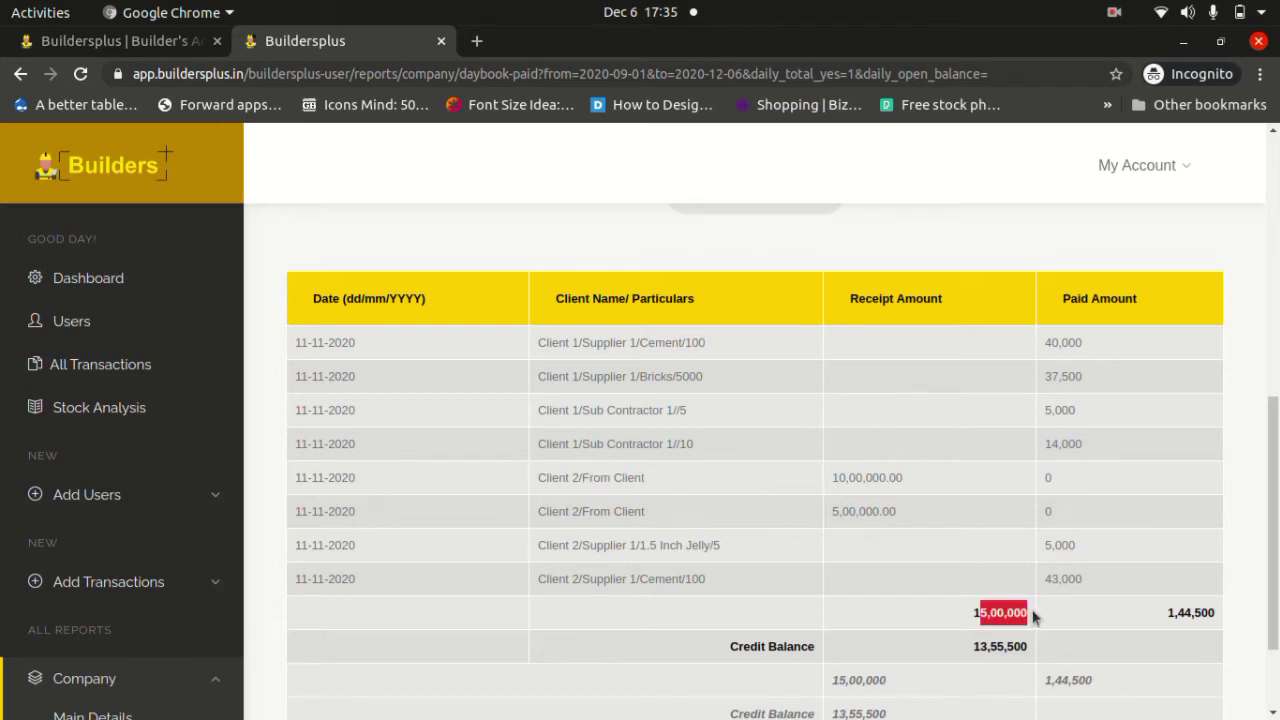
pyautogui.scroll(3, 752, 358)
pyautogui.scroll(-4, 754, 364)
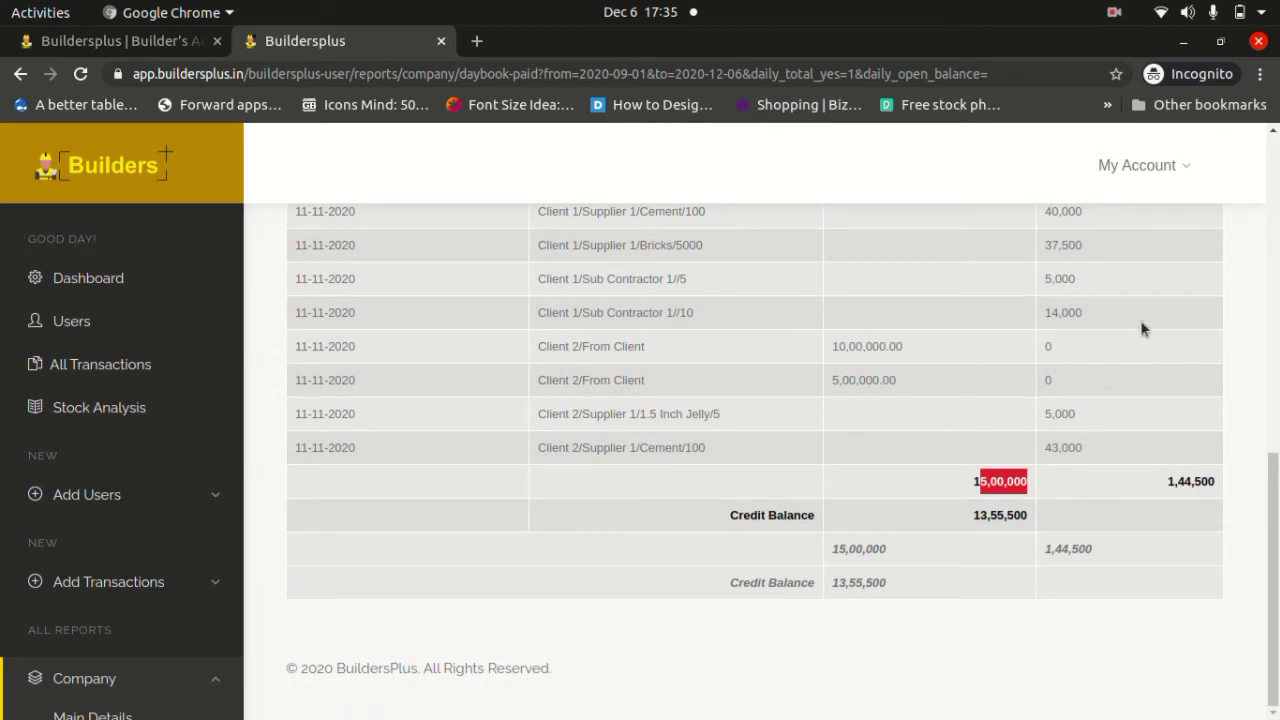
pyautogui.scroll(3, 1135, 243)
pyautogui.scroll(-2, 1135, 243)
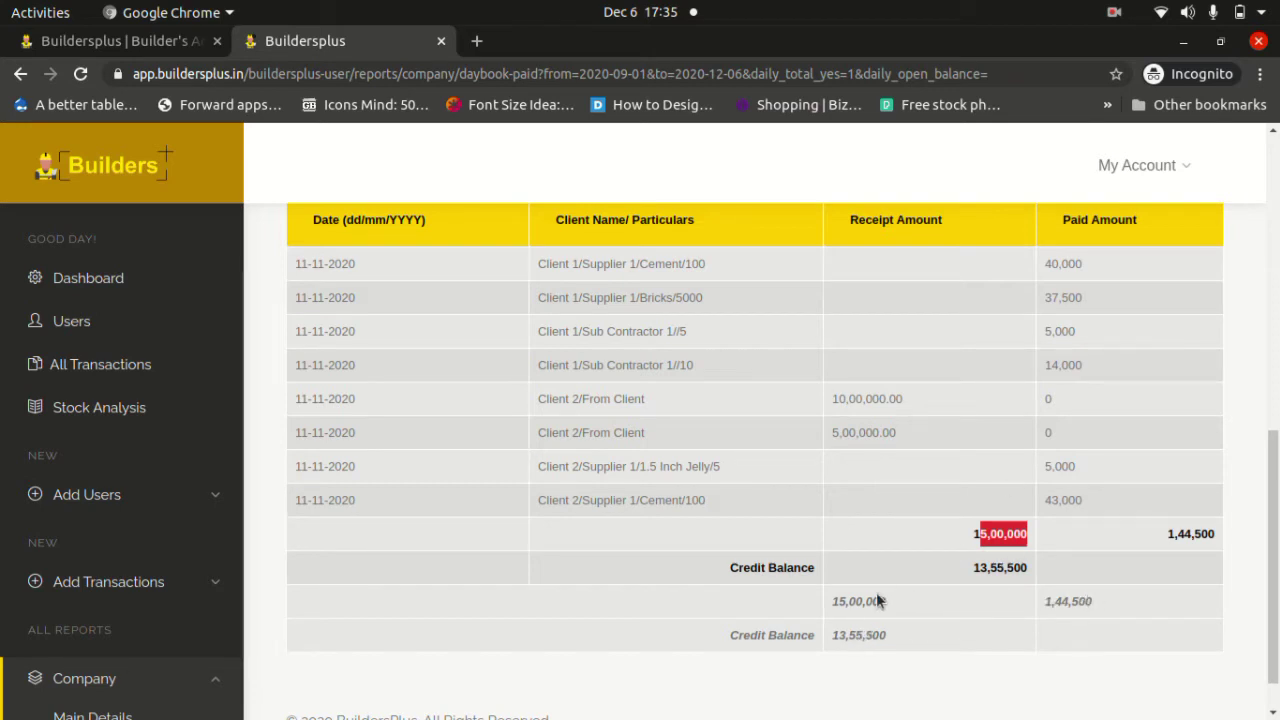
pyautogui.moveTo(833, 636); pyautogui.dragTo(889, 645)
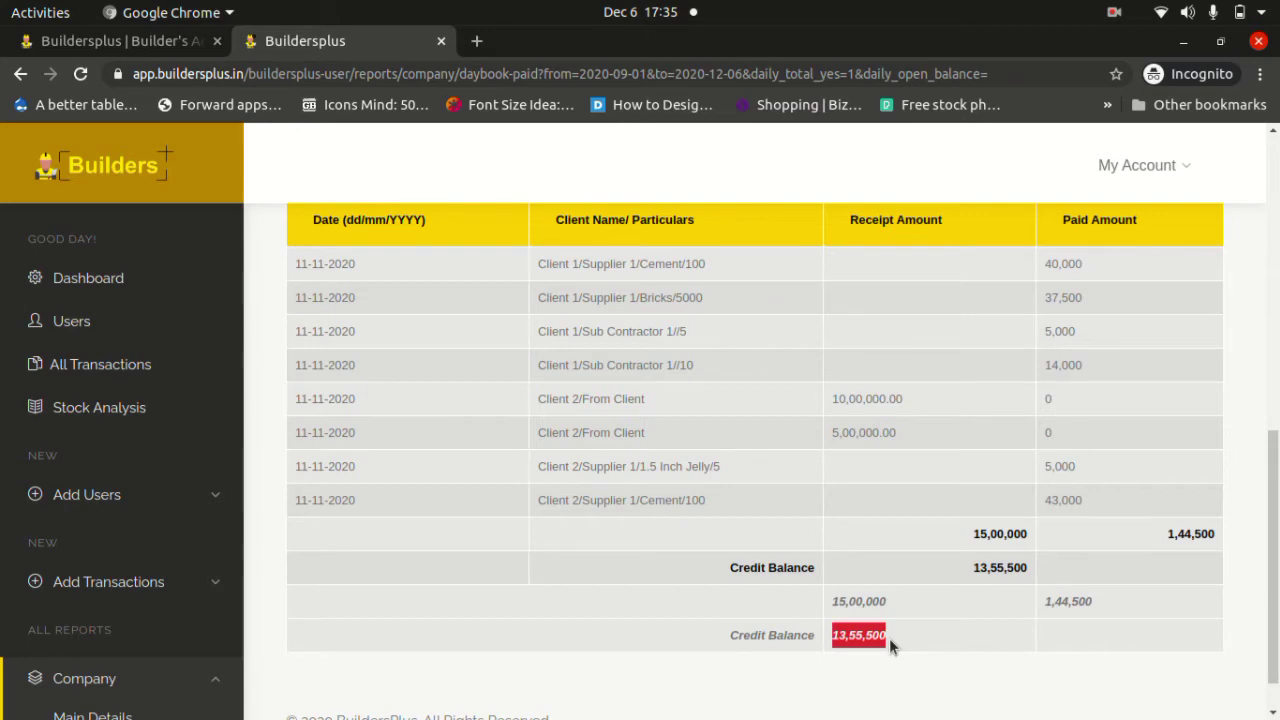
pyautogui.scroll(6, 623, 434)
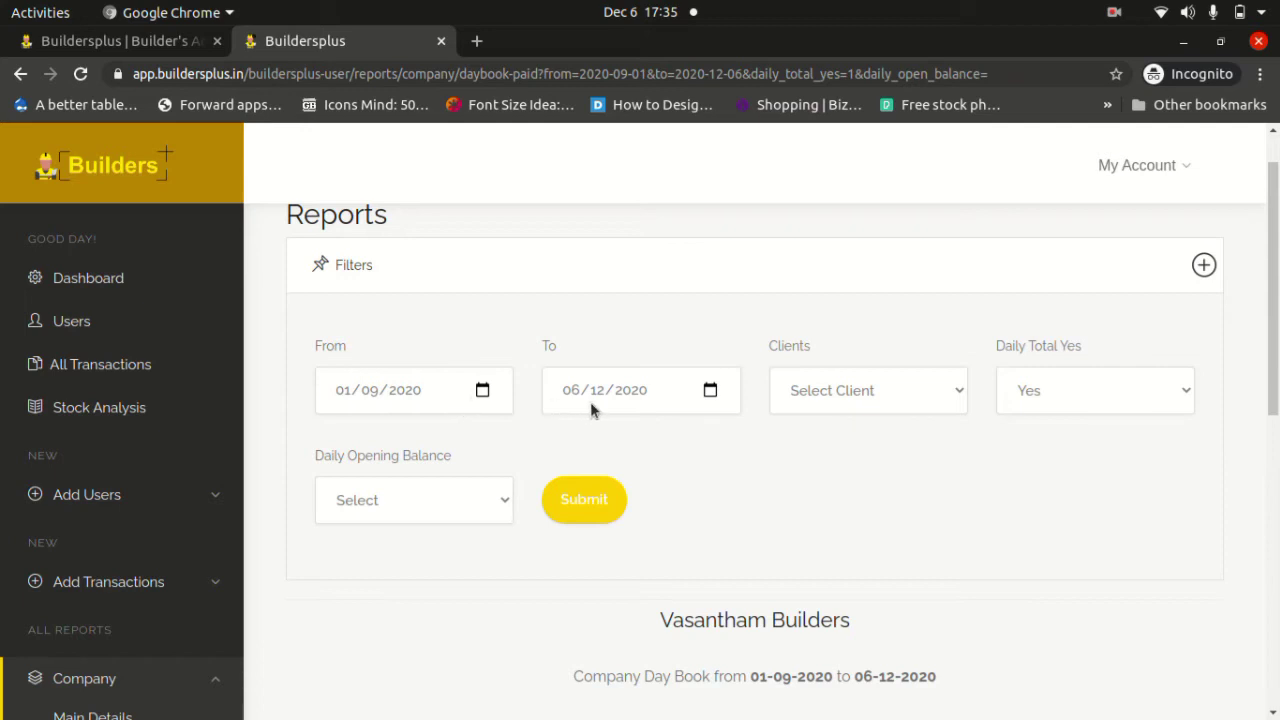
# Filter the Day Book to Client 1 and review its four payment entries.
pyautogui.click(806, 395)
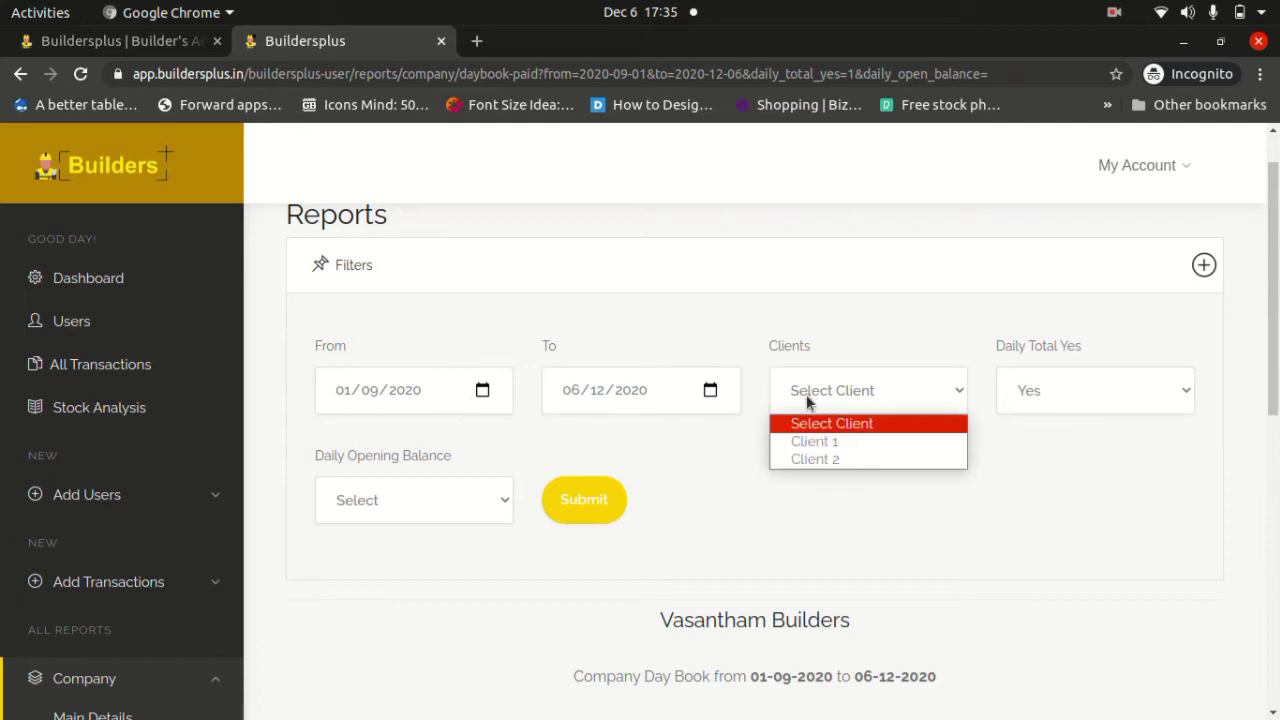
pyautogui.click(818, 443)
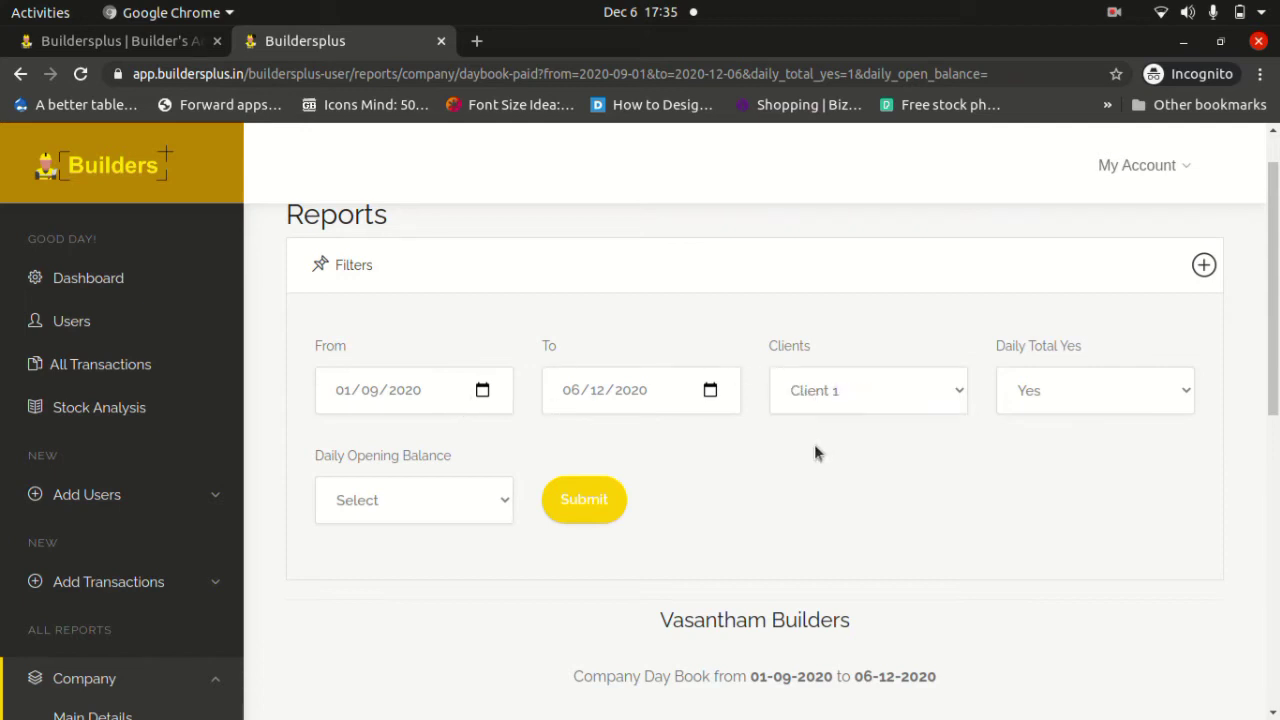
pyautogui.click(606, 500)
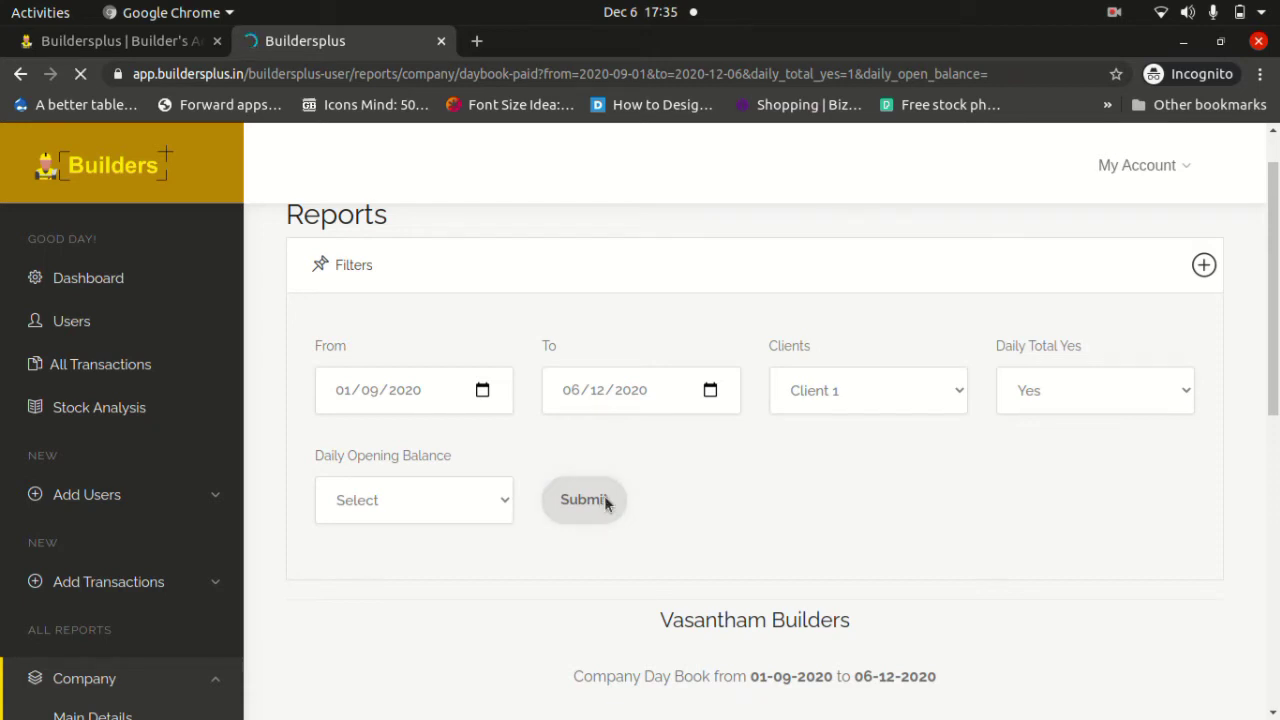
pyautogui.scroll(-4, 606, 500)
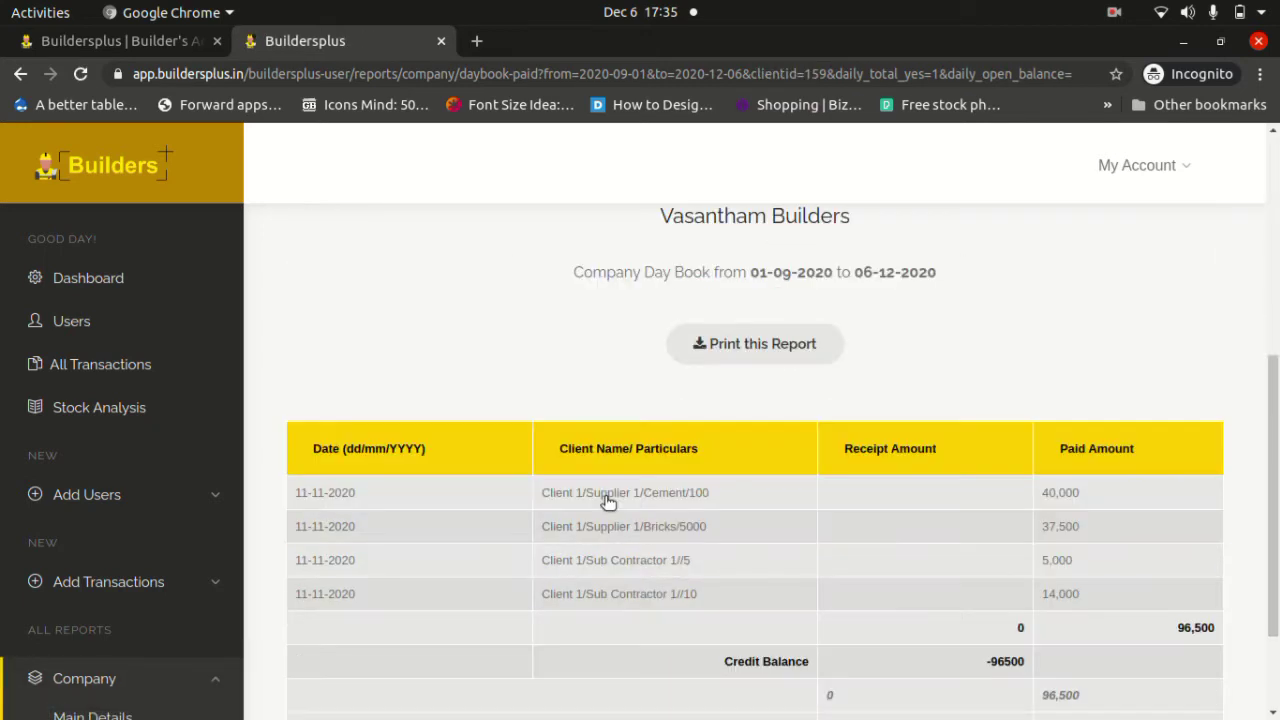
pyautogui.scroll(-3, 606, 500)
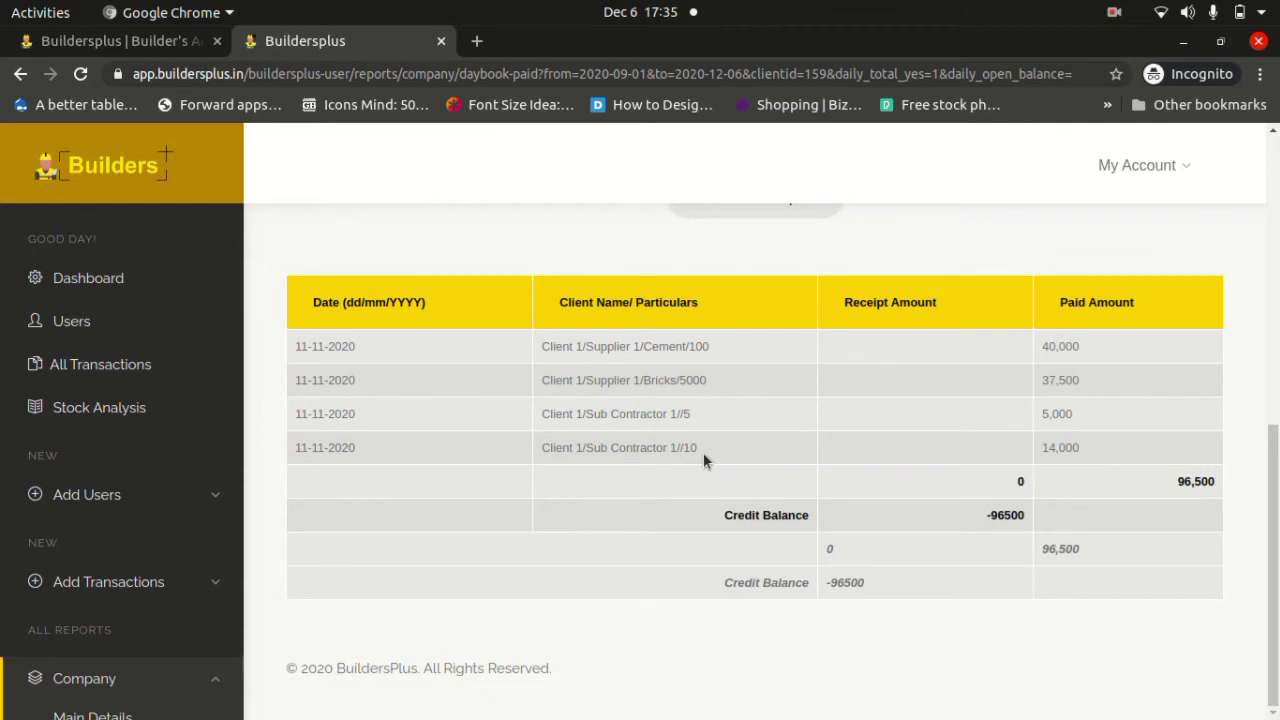
pyautogui.moveTo(703, 452); pyautogui.dragTo(530, 355)
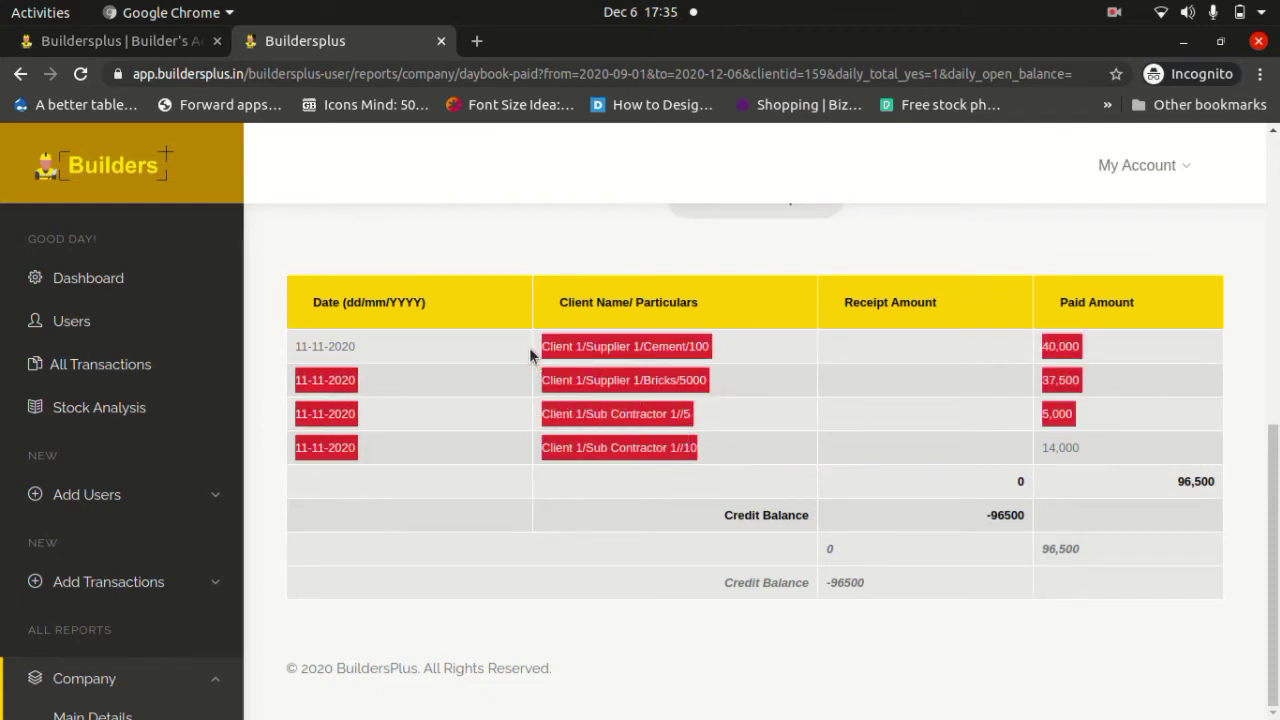
pyautogui.click(530, 355)
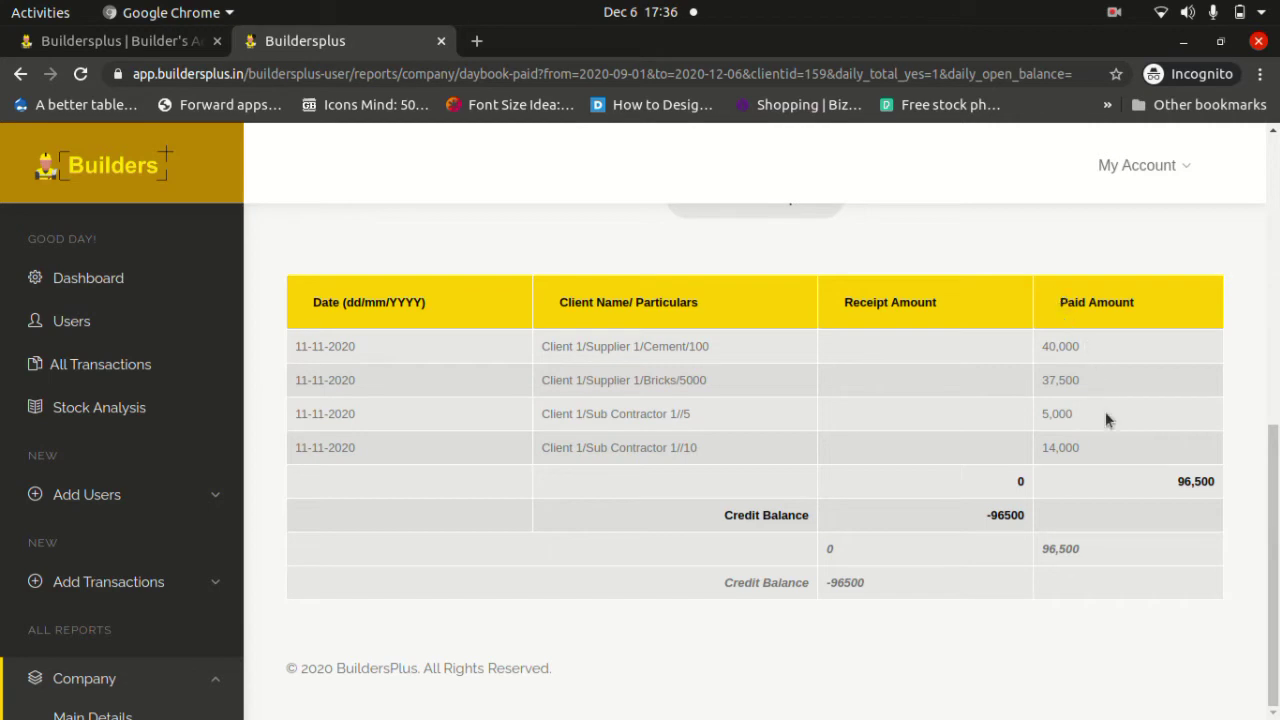
pyautogui.scroll(10, 1180, 469)
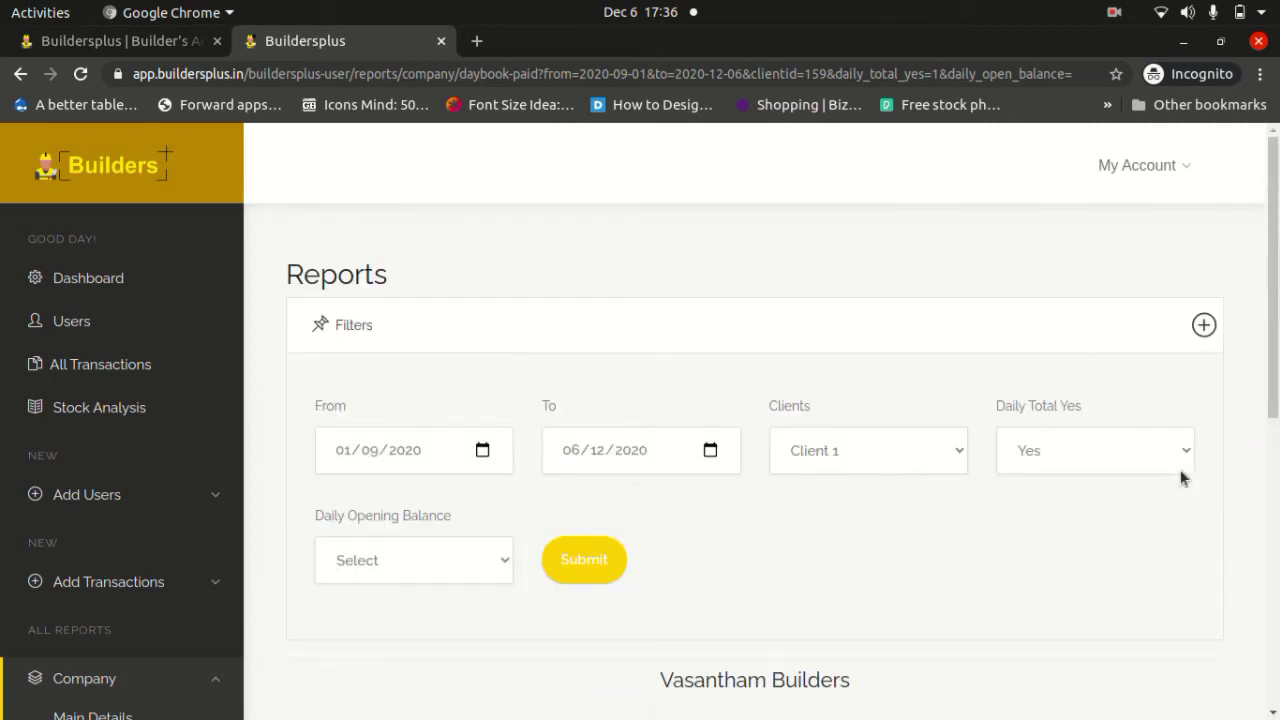
# Extend the end date to 15-12-2020: receipts 10,00,000, paid 96,500, balance 9,03,500.
pyautogui.click(710, 450)
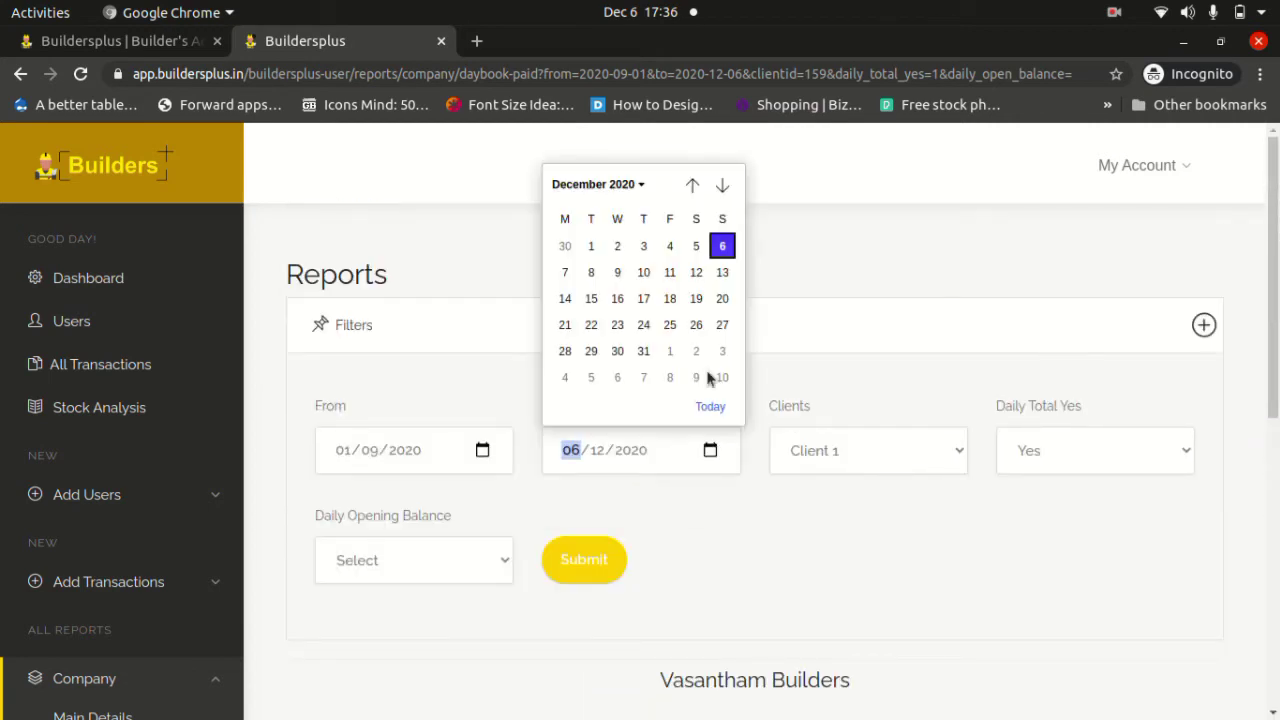
pyautogui.click(591, 298)
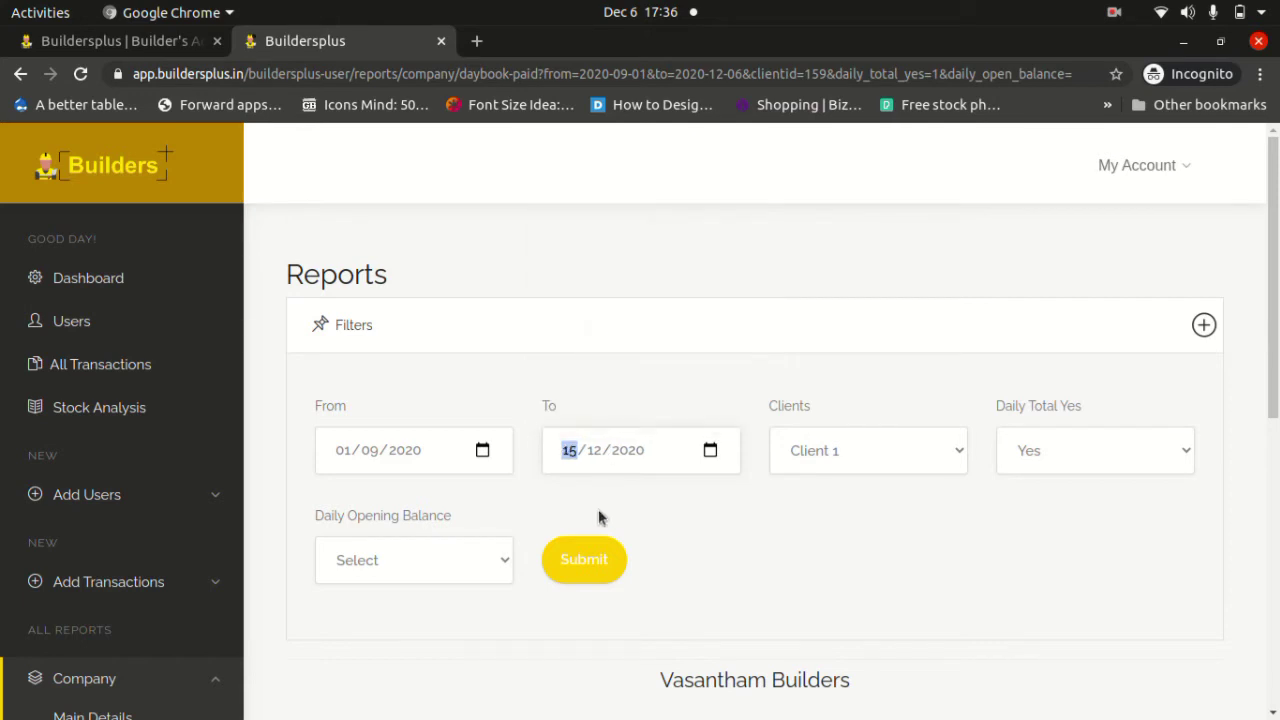
pyautogui.click(584, 560)
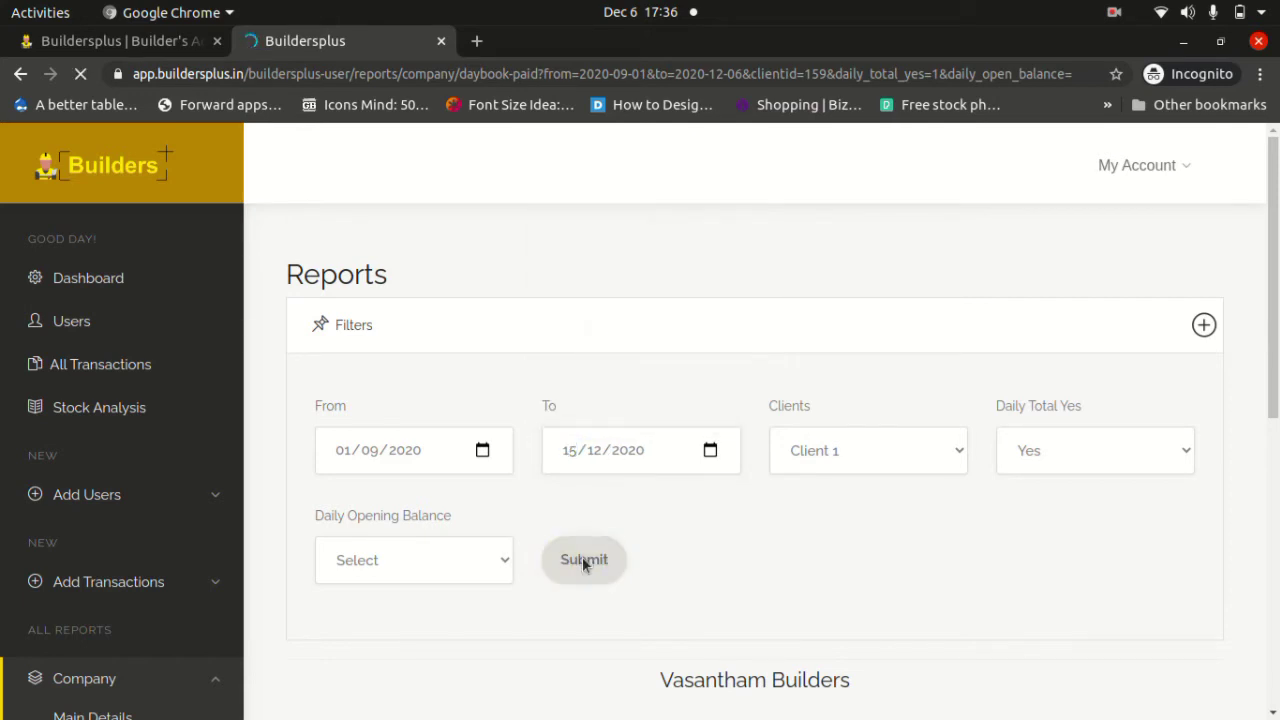
pyautogui.scroll(-5, 791, 532)
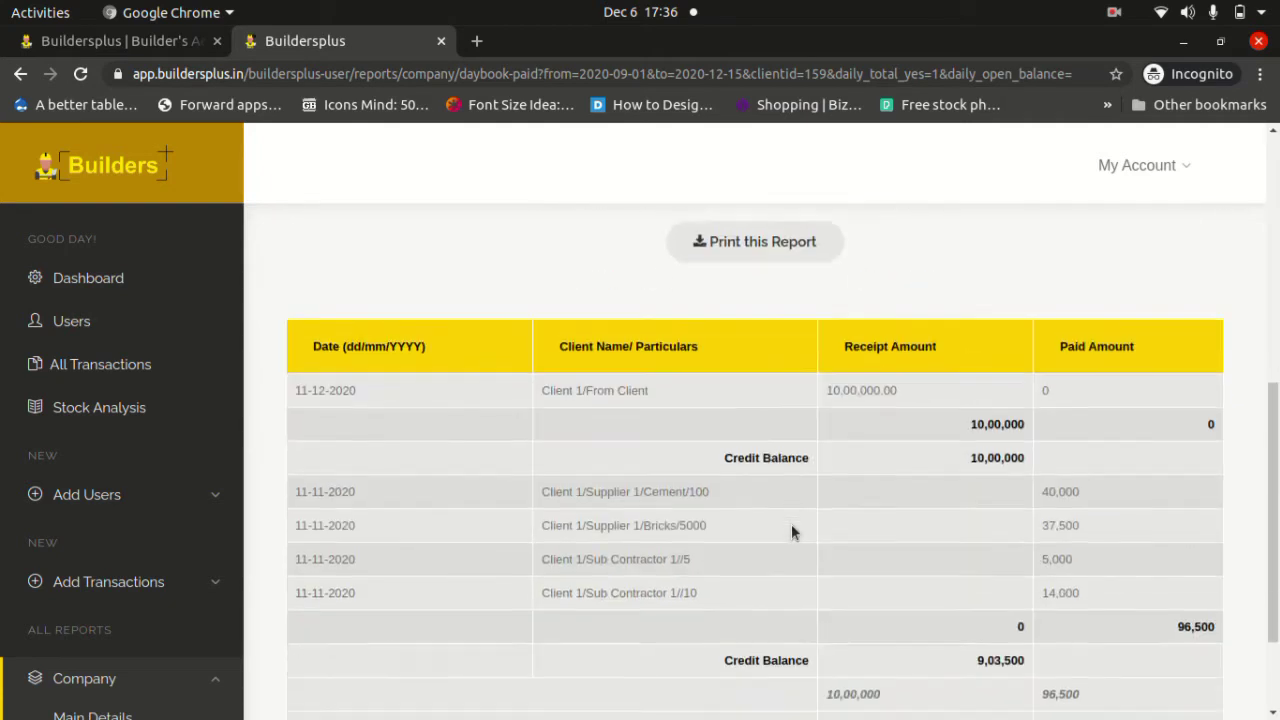
pyautogui.scroll(-2, 791, 532)
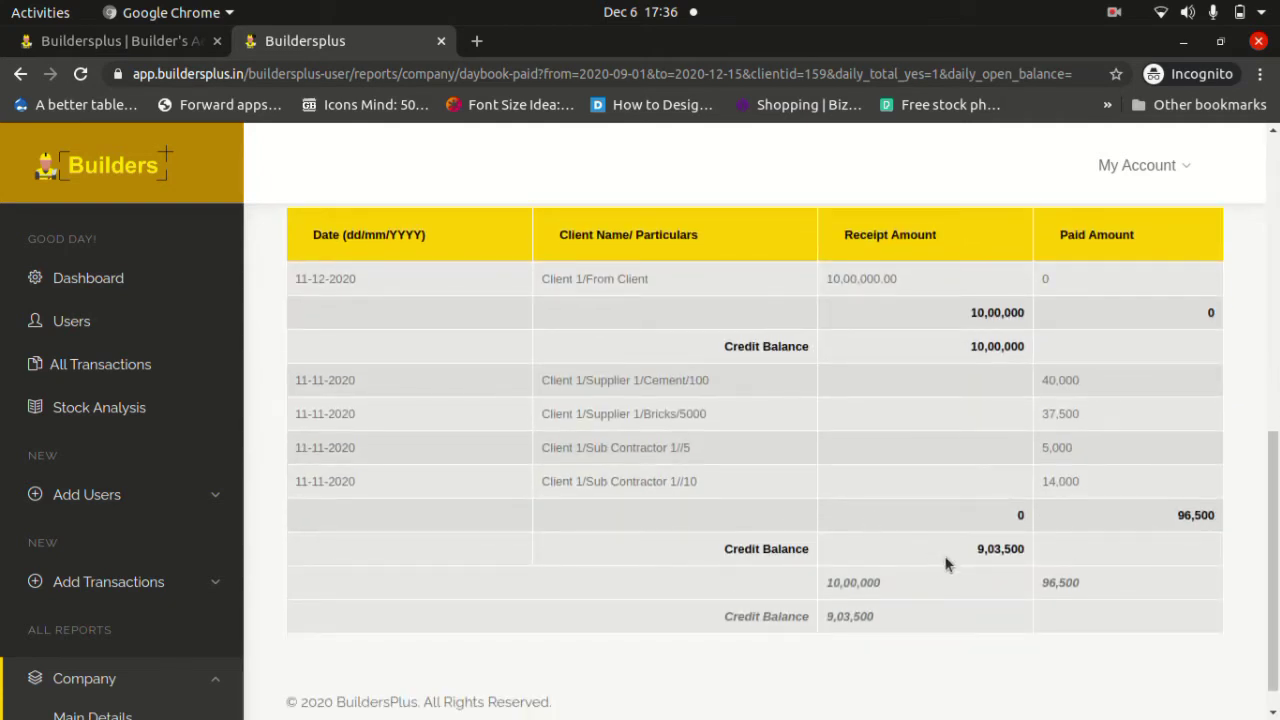
pyautogui.scroll(10, 946, 565)
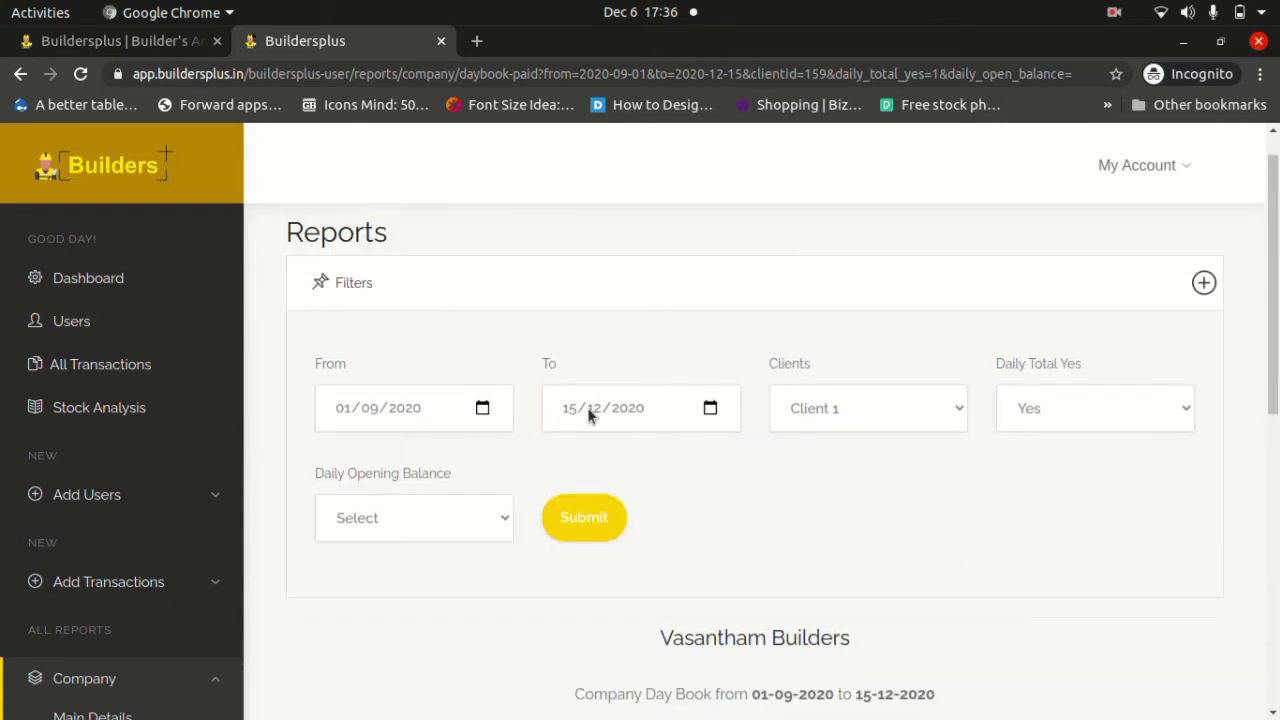
pyautogui.scroll(-10, 757, 594)
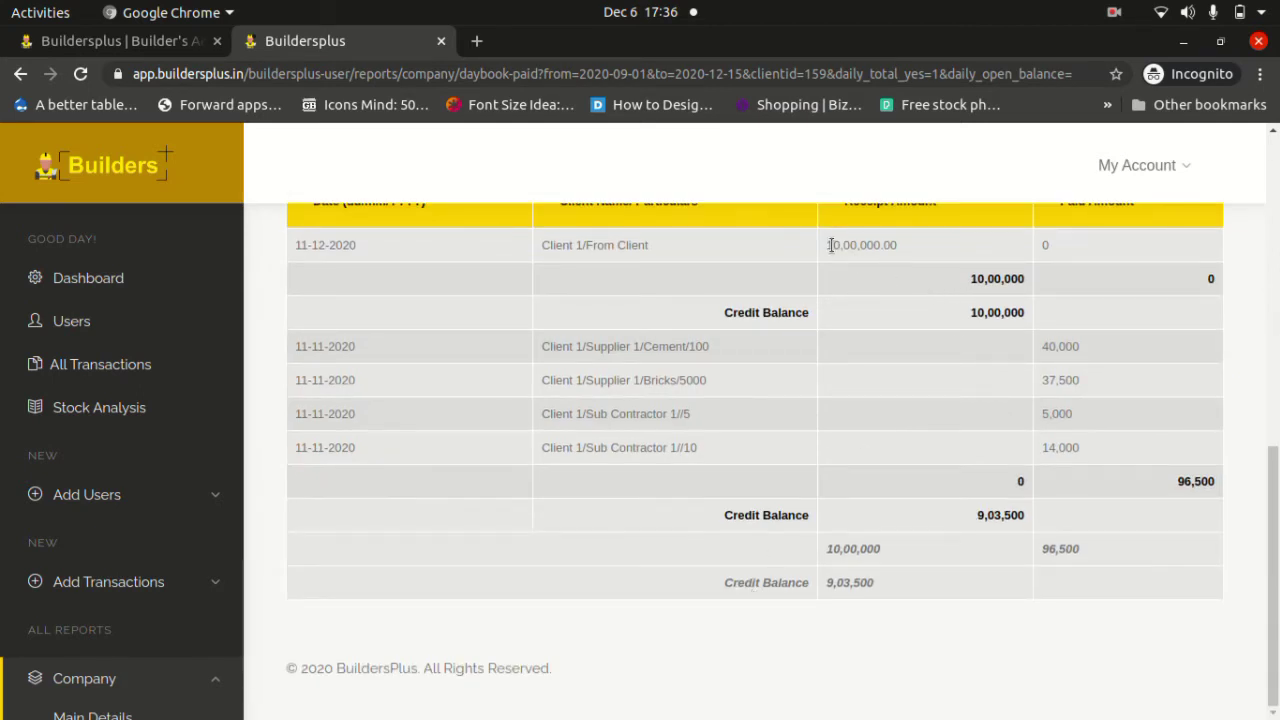
pyautogui.moveTo(363, 249); pyautogui.dragTo(291, 251)
pyautogui.click(616, 368)
pyautogui.scroll(-3, 143, 466)
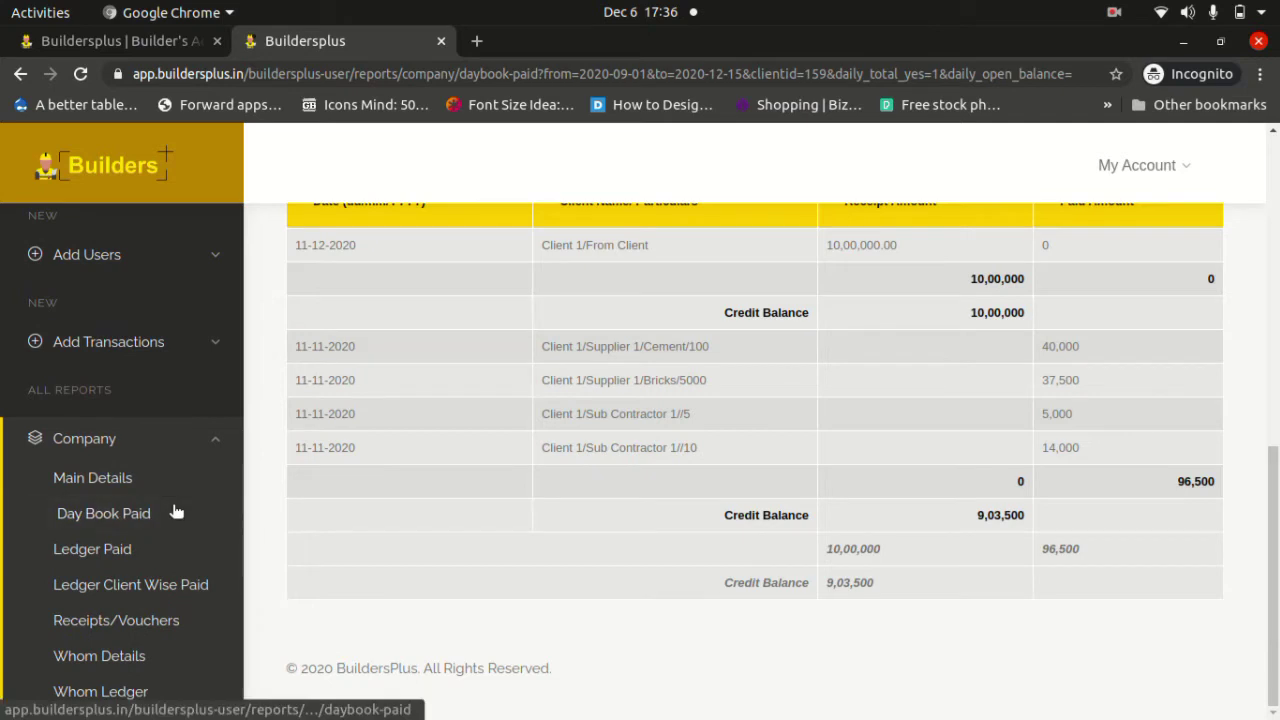
# Open Ledger Paid to see balances: Client 1 9,03,500, Client 2 14,12,000, total 23,15,500.
pyautogui.click(116, 559)
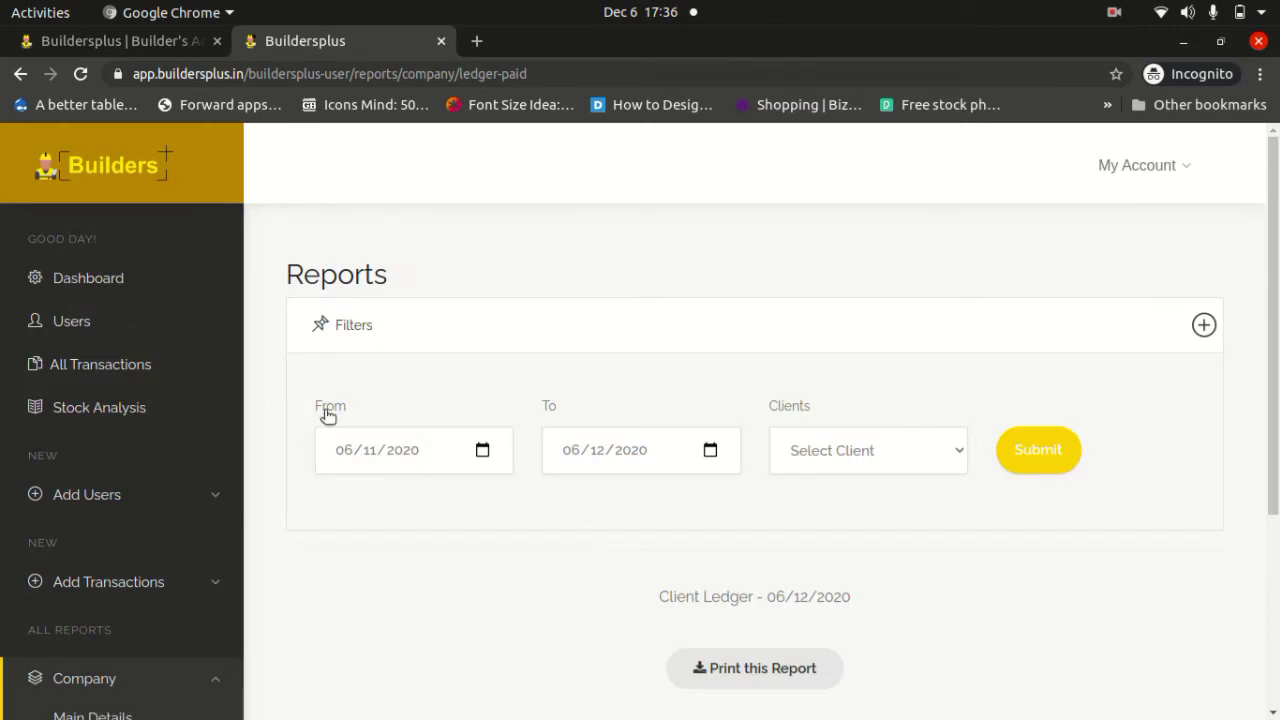
pyautogui.scroll(-5, 325, 412)
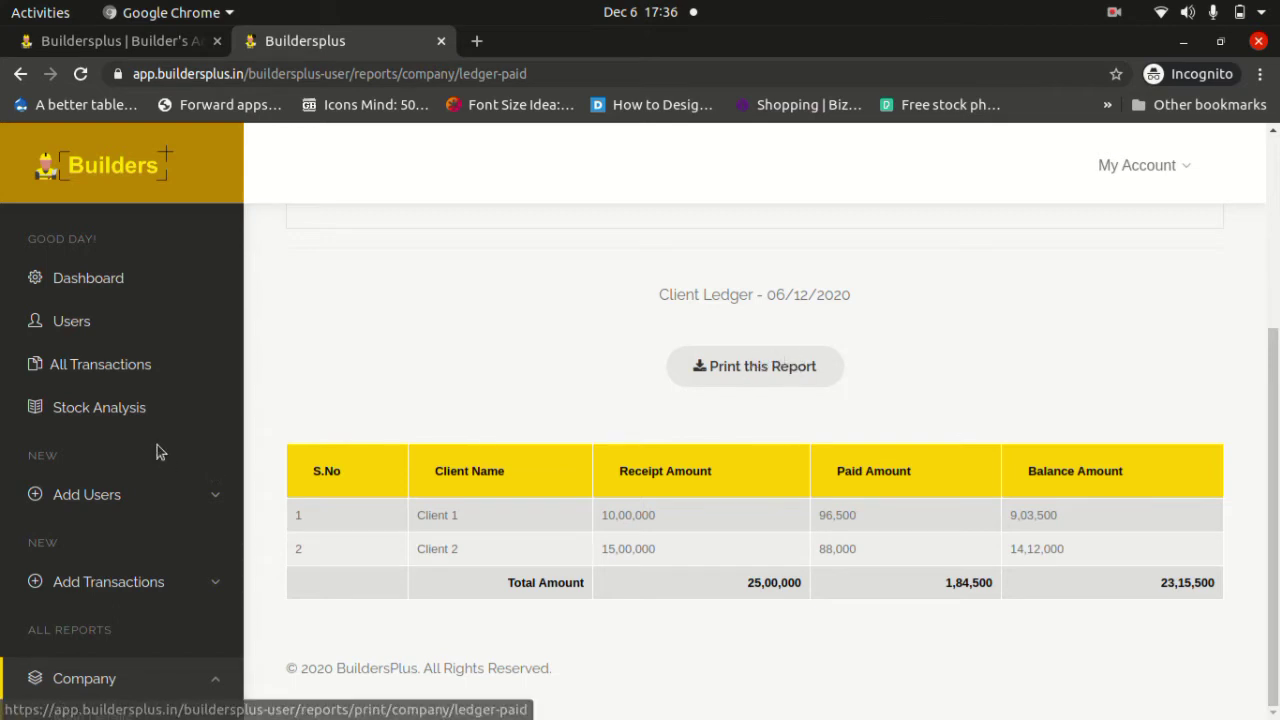
pyautogui.scroll(-3, 157, 420)
pyautogui.scroll(-1, 160, 445)
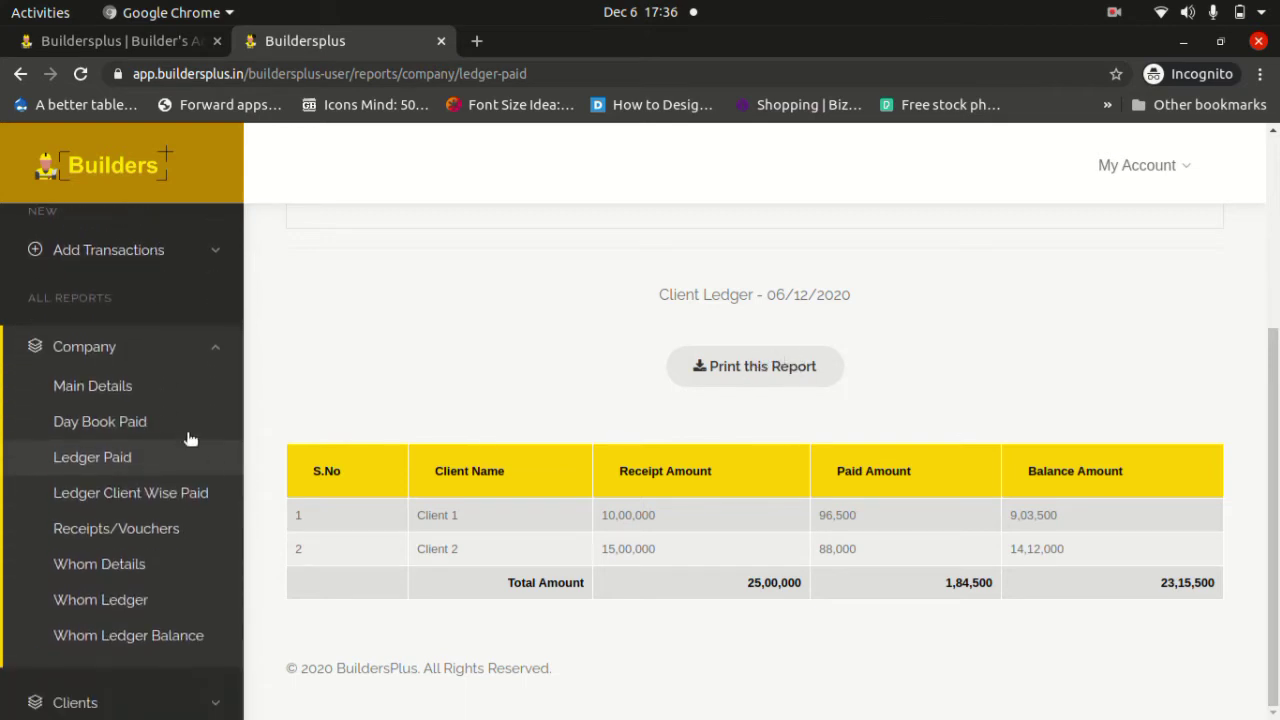
# Open Ledger Client Wise Paid and review Client 1's 10,00,000 credit, 77,500 and 19,000 payments, 9,03,500 balance.
pyautogui.click(181, 503)
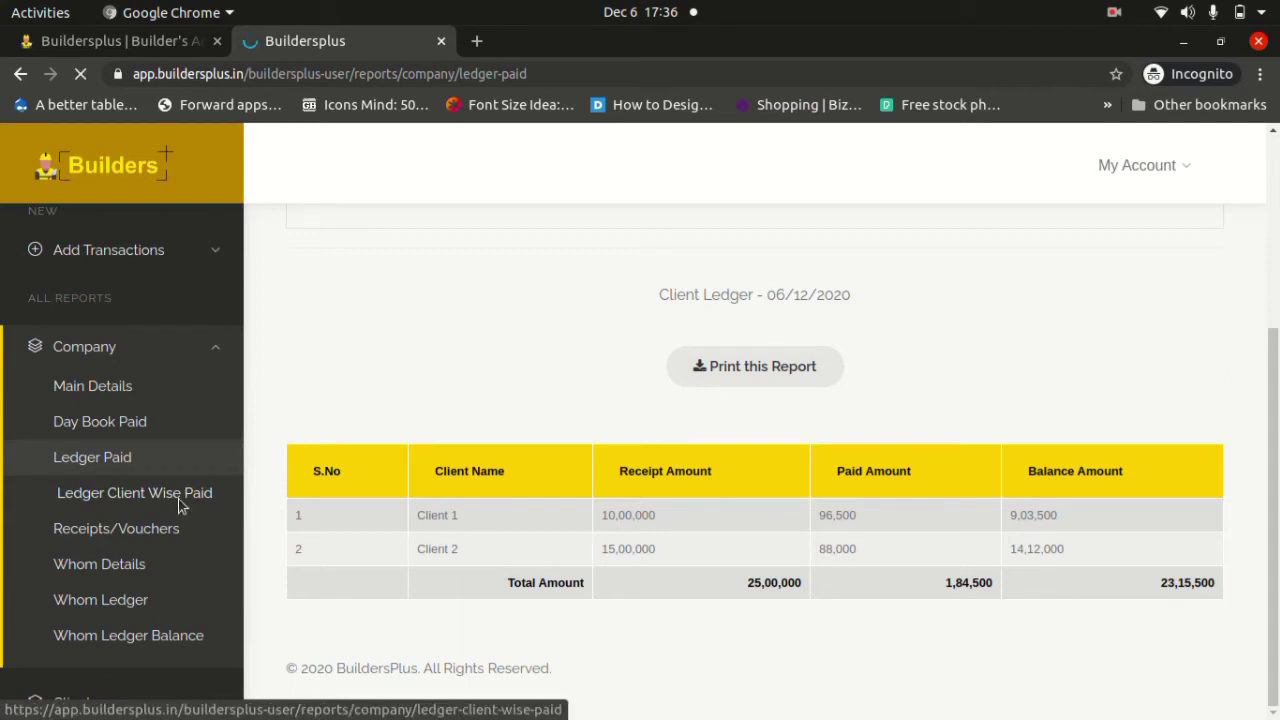
pyautogui.scroll(-5, 433, 556)
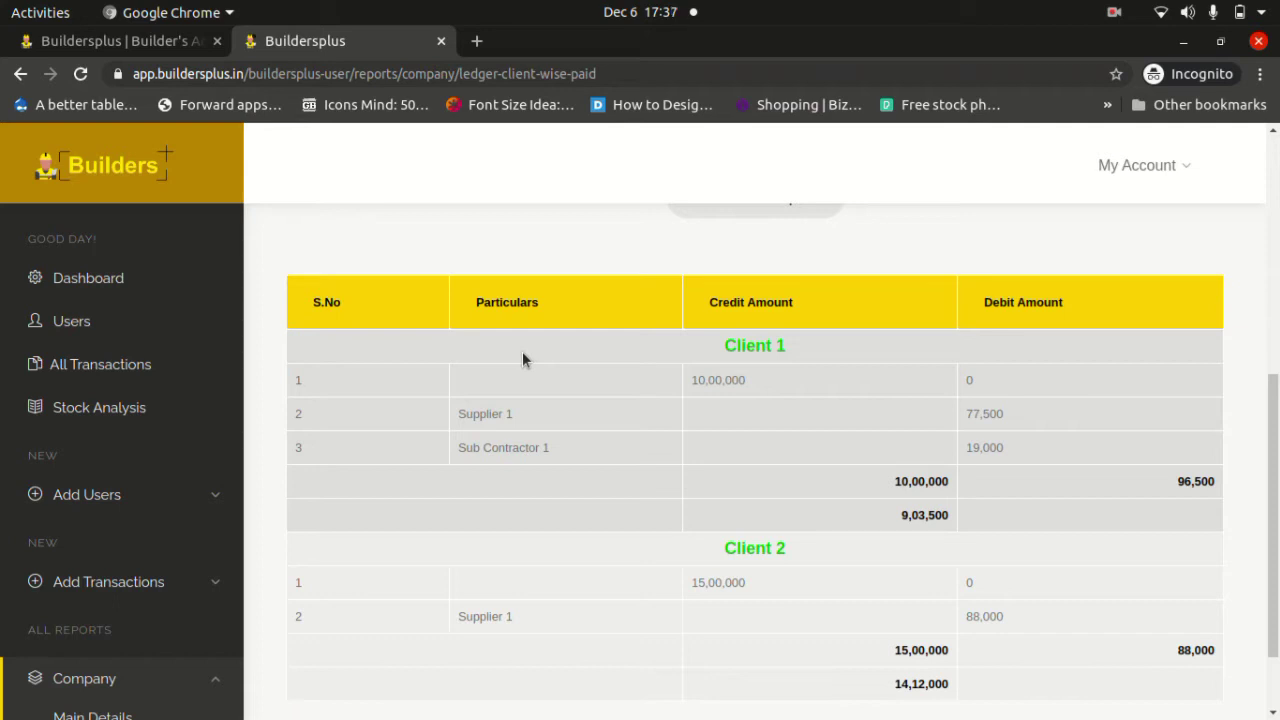
pyautogui.moveTo(746, 380); pyautogui.dragTo(690, 378)
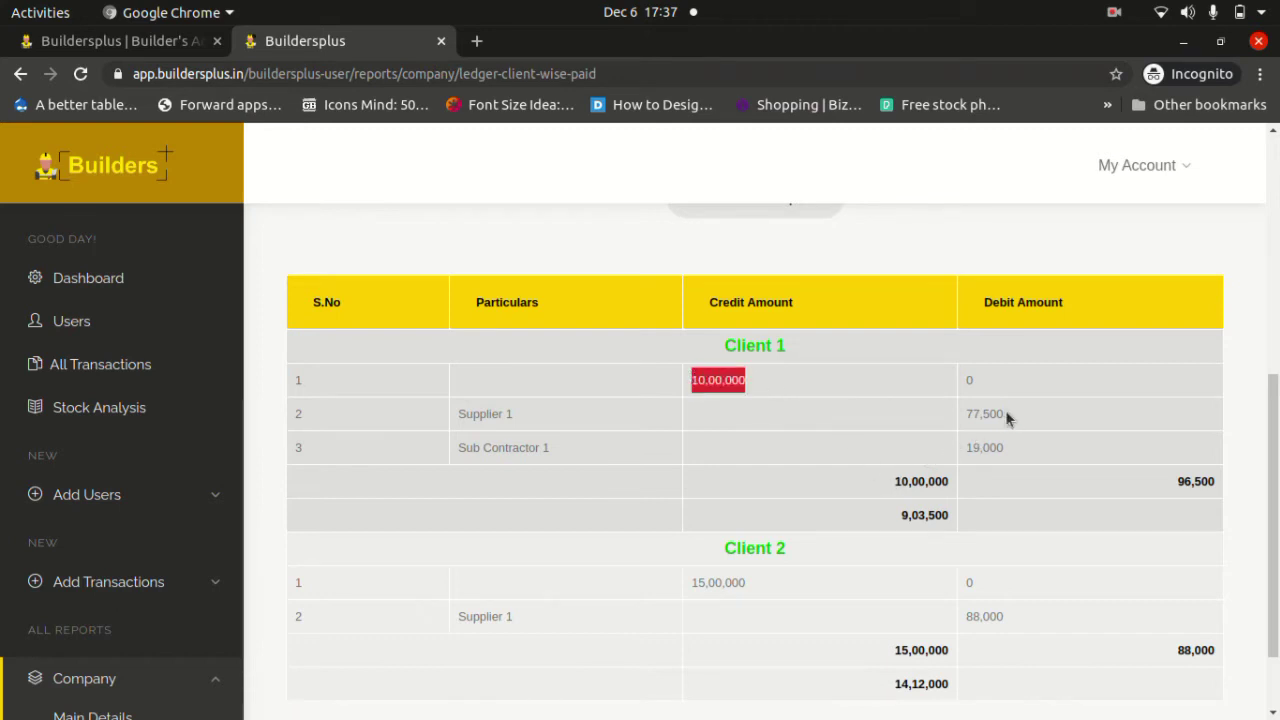
pyautogui.moveTo(1005, 413); pyautogui.dragTo(966, 414)
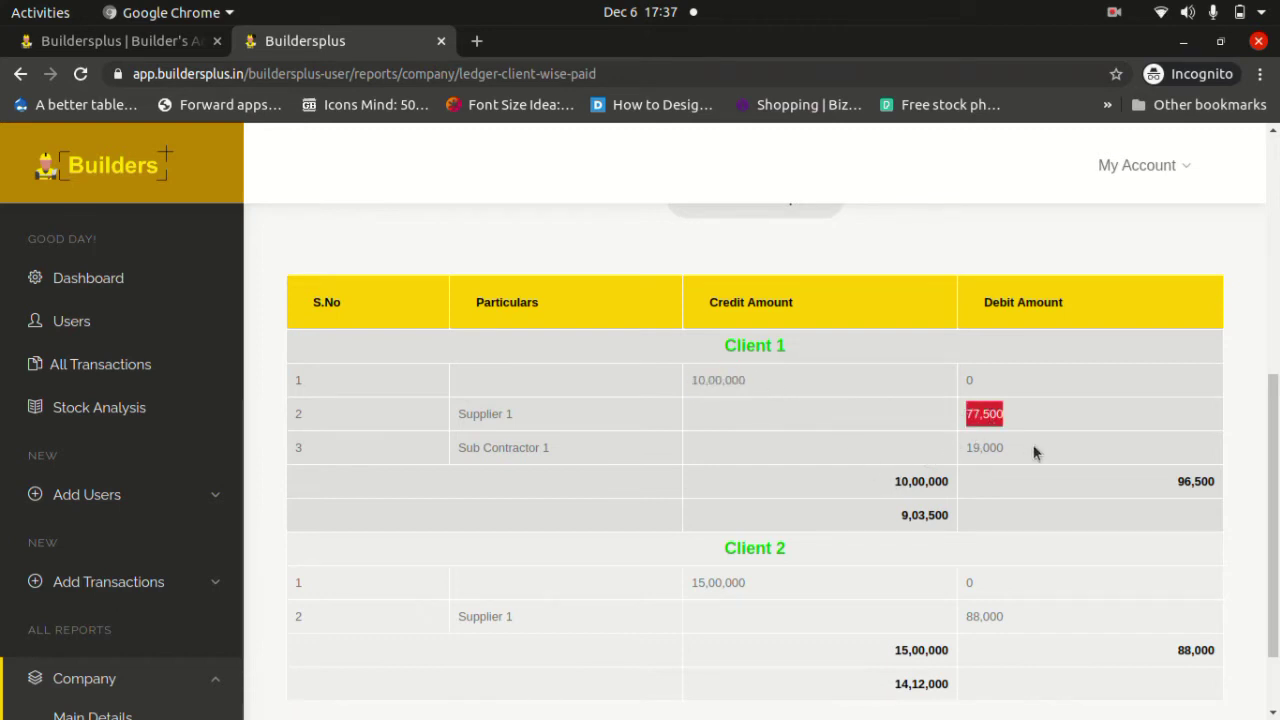
pyautogui.moveTo(1031, 450); pyautogui.dragTo(965, 451)
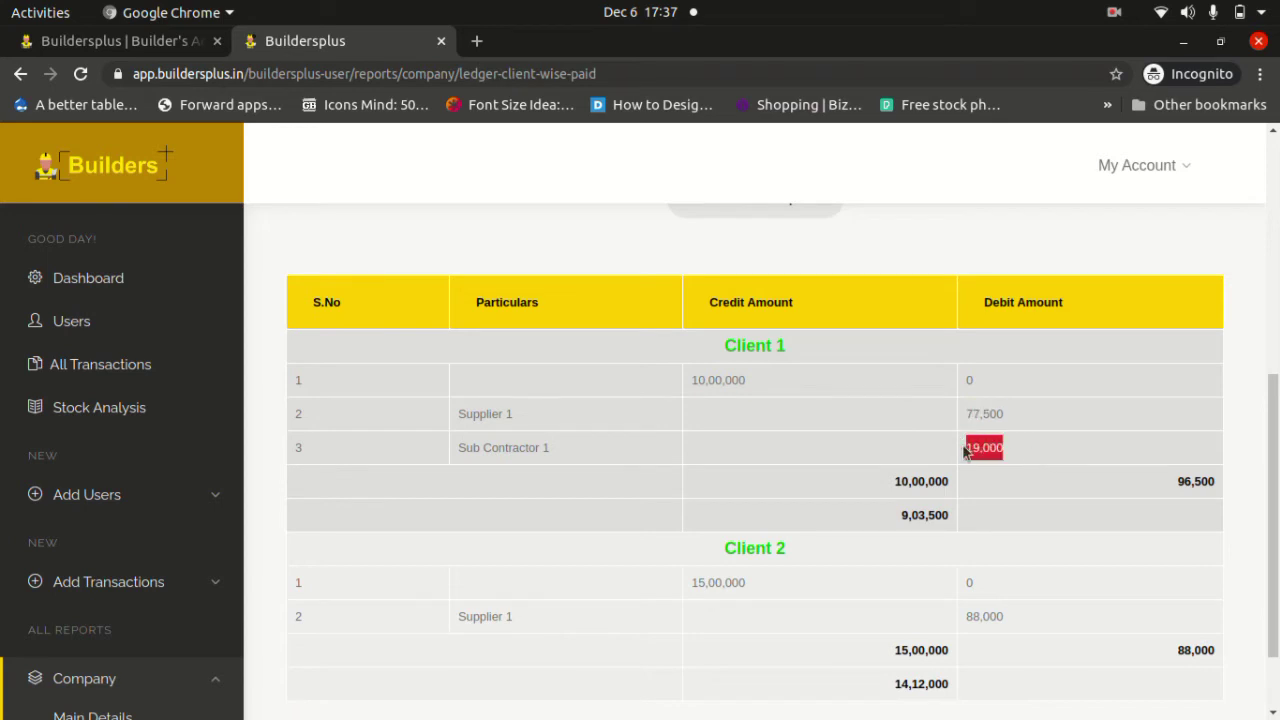
pyautogui.moveTo(1182, 482); pyautogui.dragTo(1200, 700)
pyautogui.click(1115, 432)
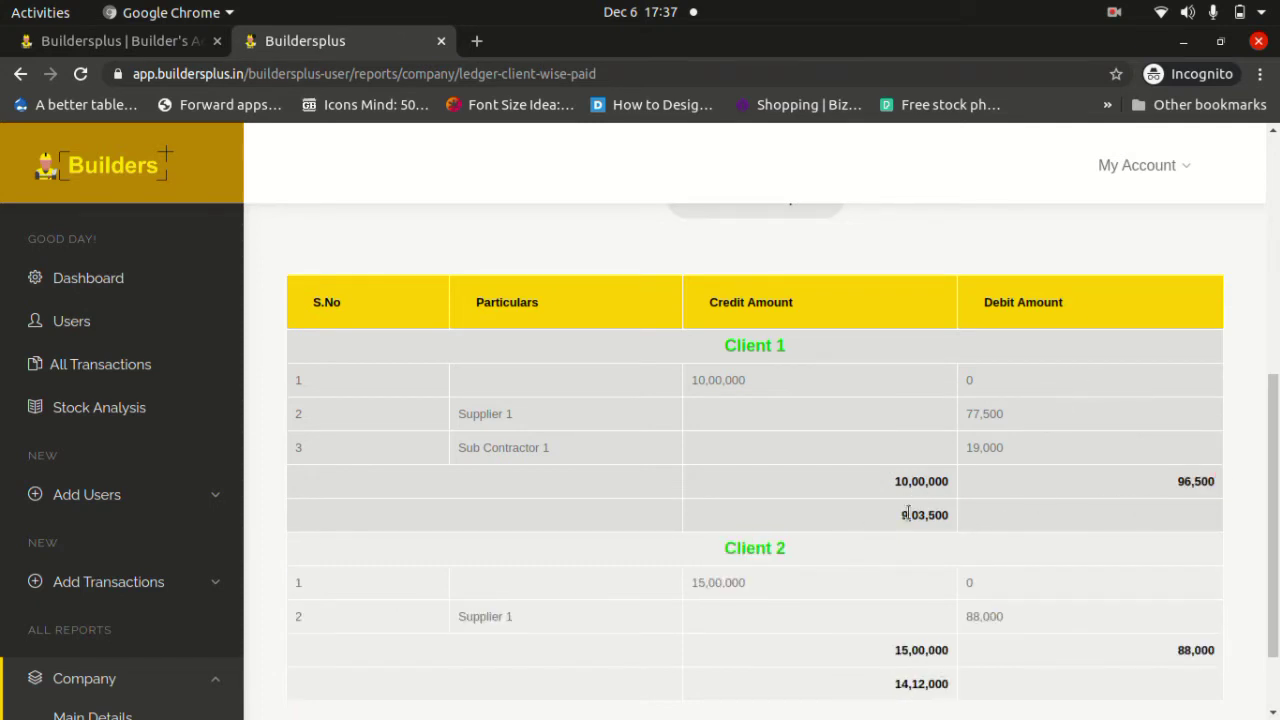
pyautogui.moveTo(898, 515); pyautogui.dragTo(951, 527)
pyautogui.scroll(-2, 949, 519)
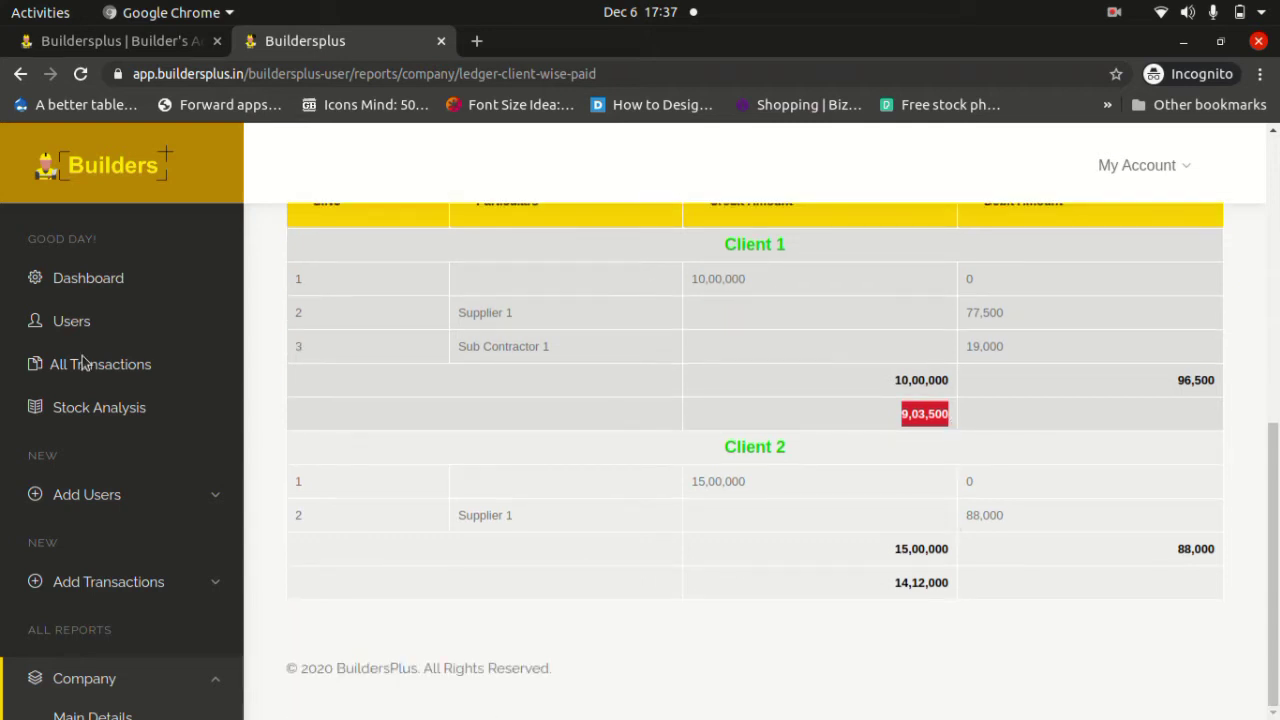
pyautogui.scroll(-5, 75, 365)
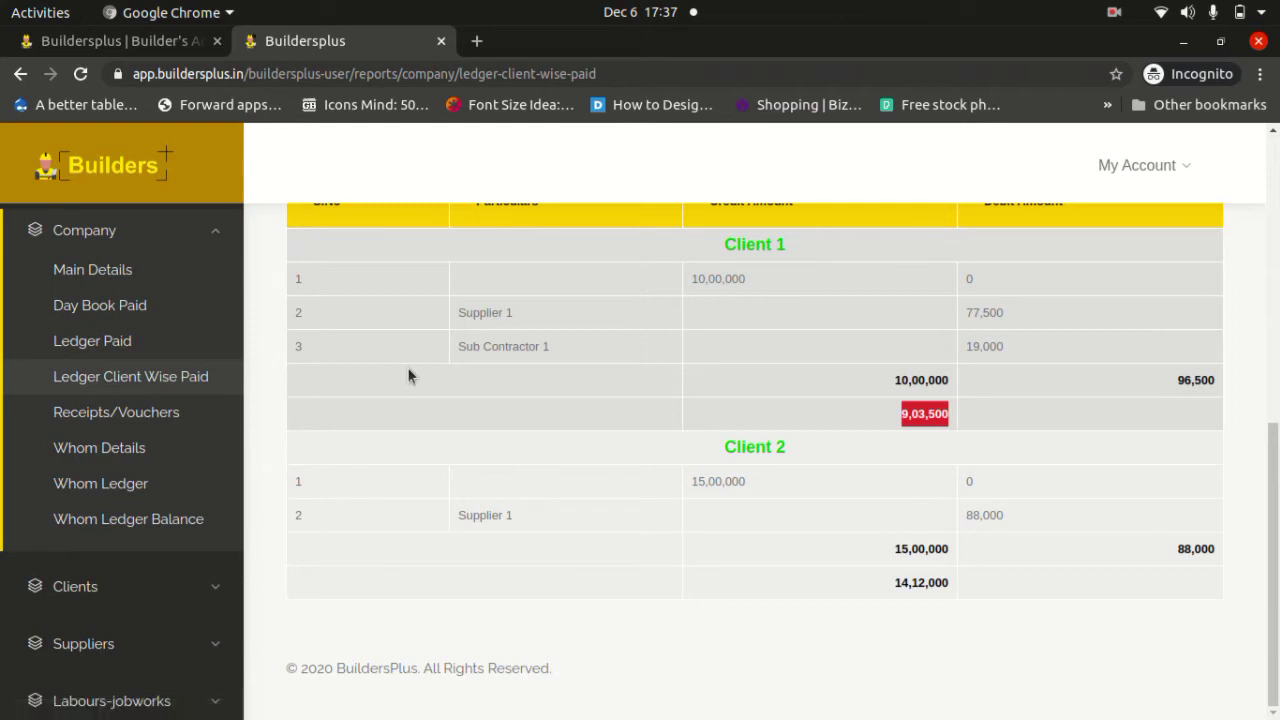
pyautogui.scroll(3, 408, 374)
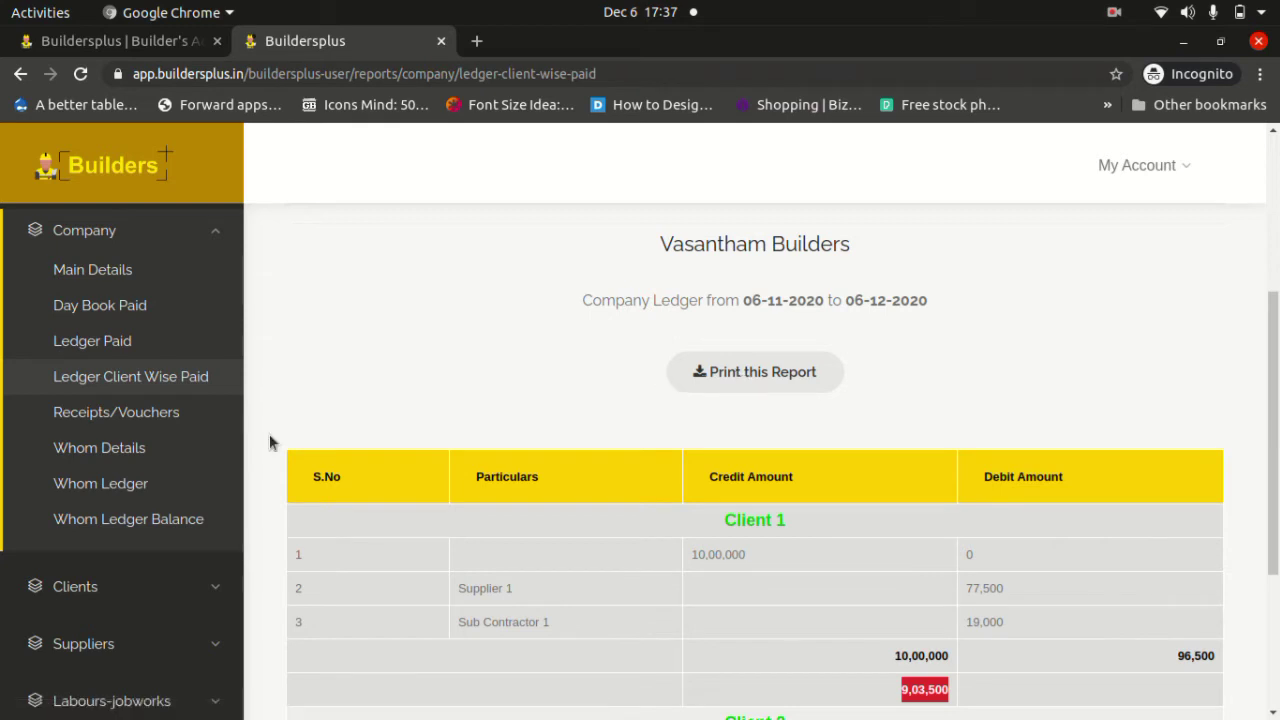
# Open the Vouchers report and view the Supplier Voucher and Subcontractor Voucher lists.
pyautogui.click(150, 420)
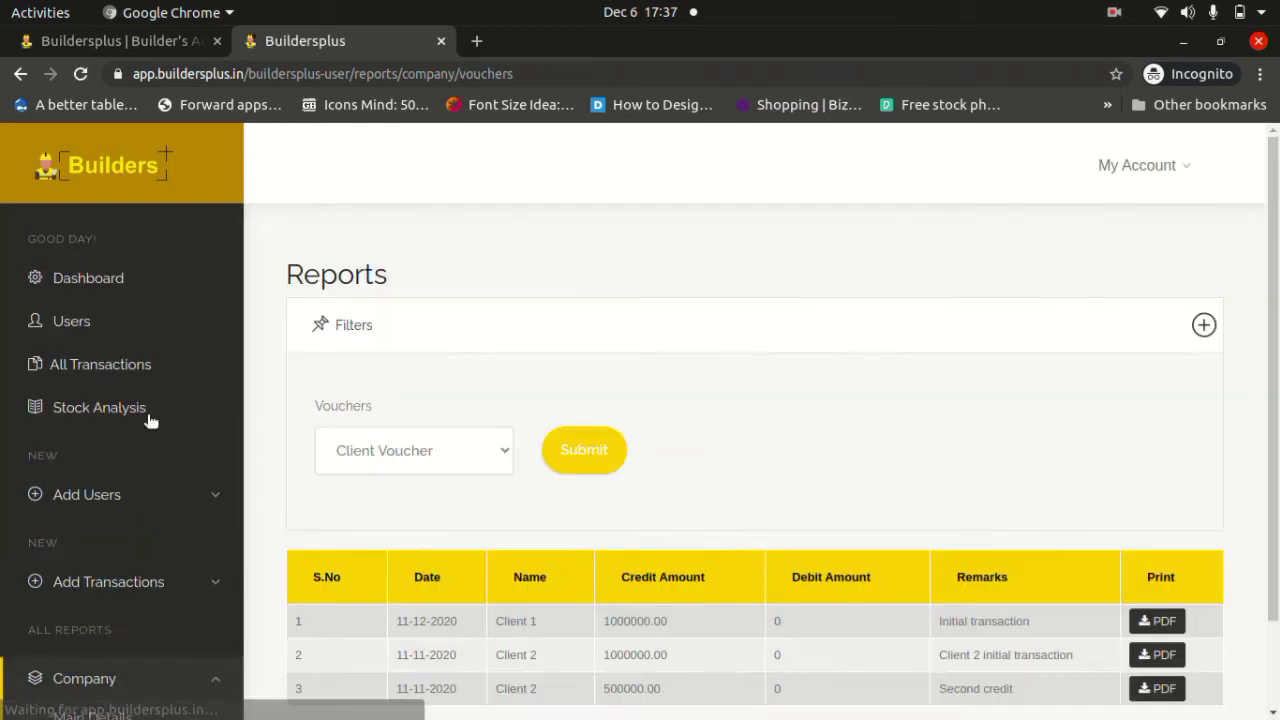
pyautogui.scroll(-2, 353, 393)
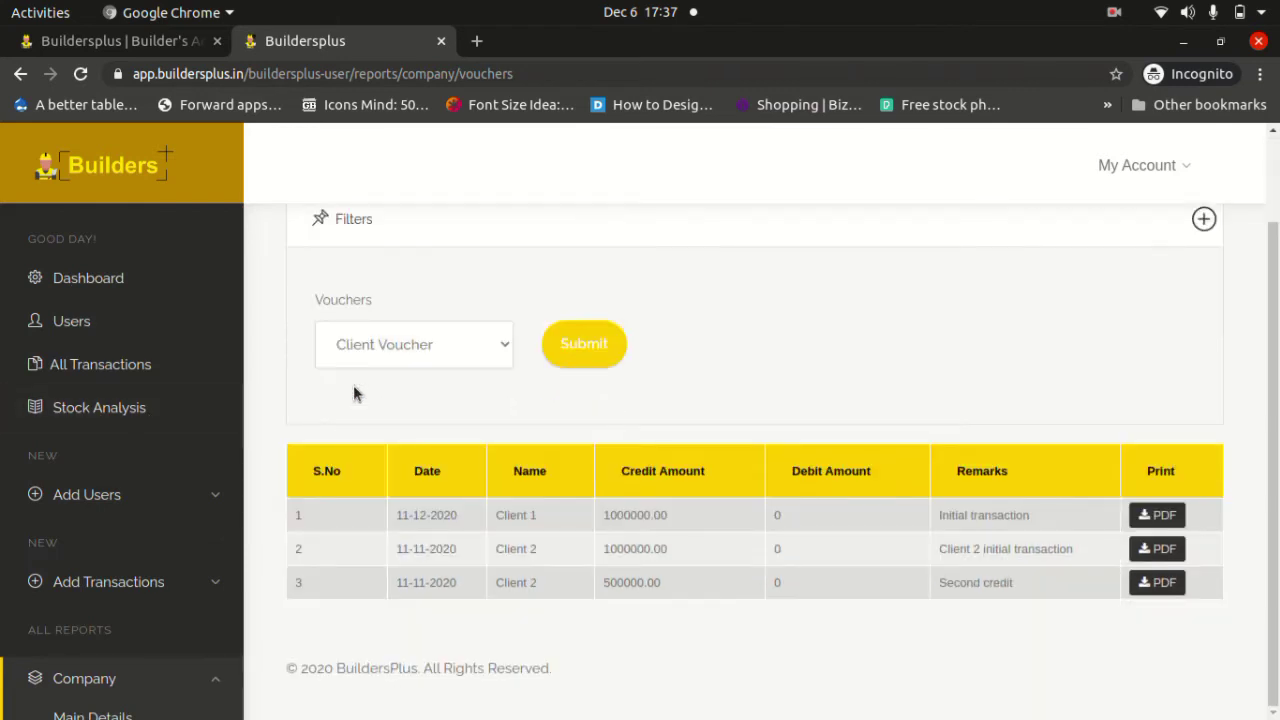
pyautogui.click(513, 344)
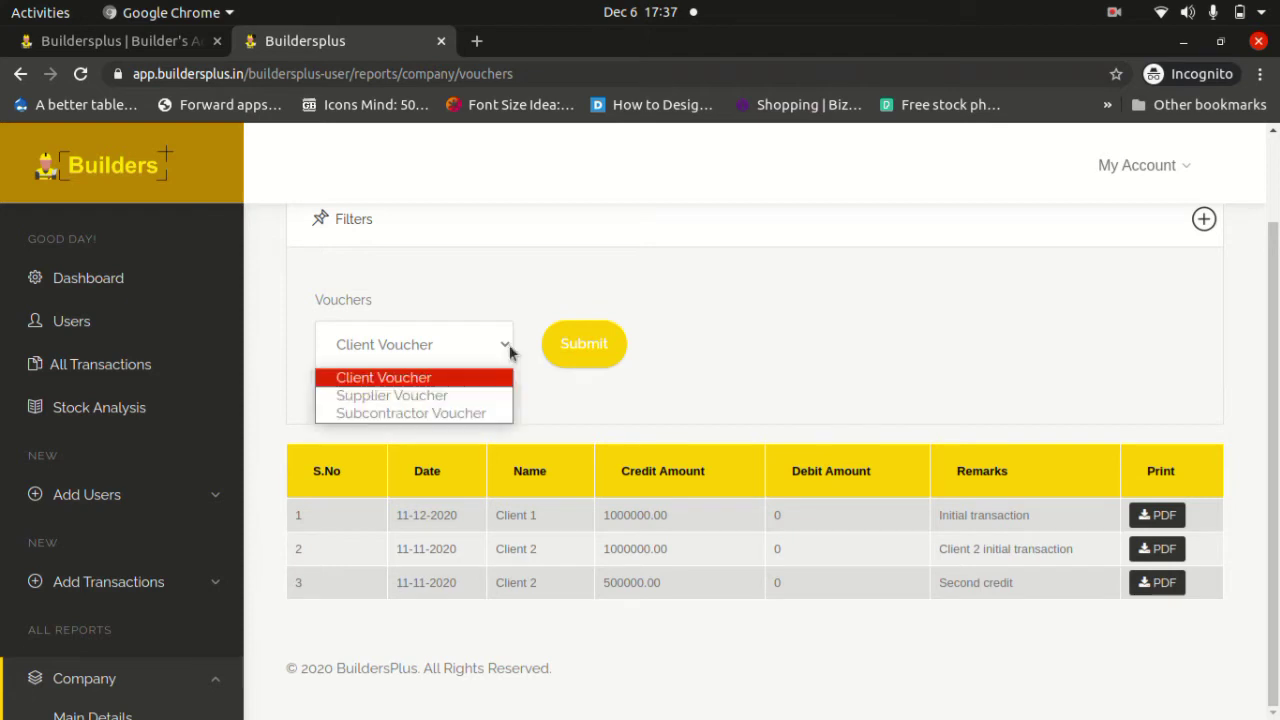
pyautogui.click(431, 401)
pyautogui.click(584, 348)
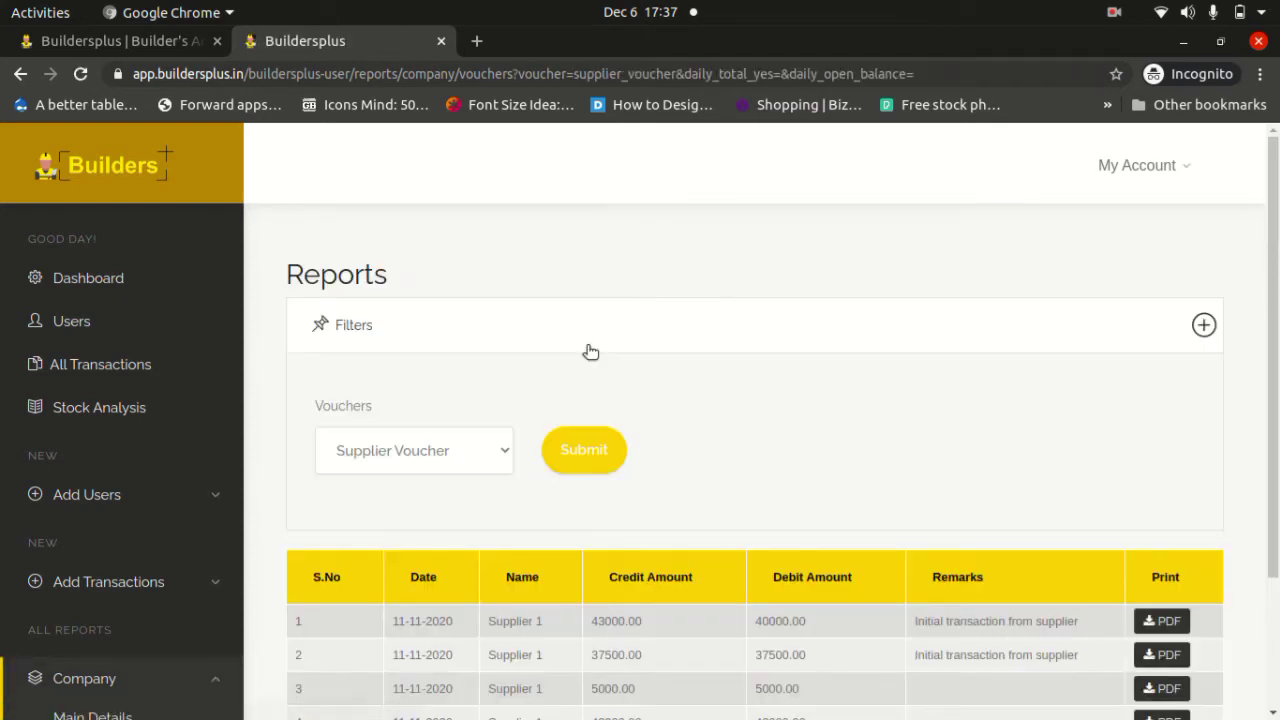
pyautogui.scroll(-3, 590, 351)
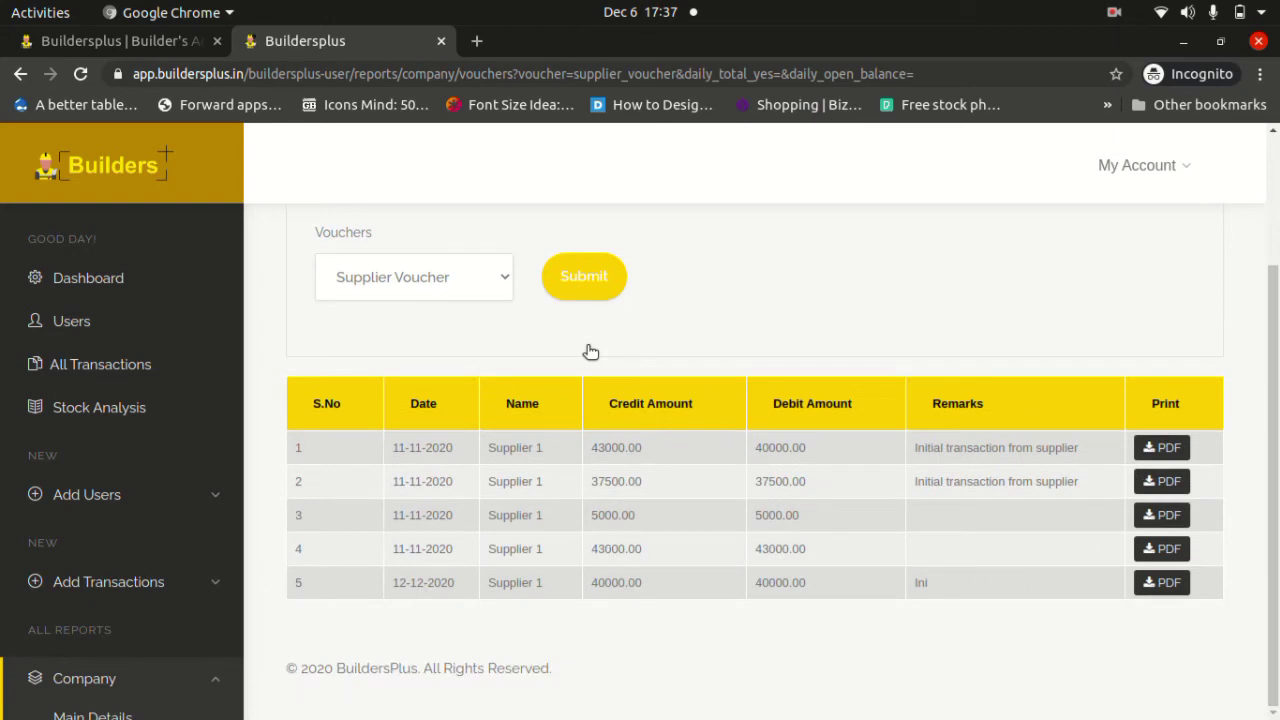
pyautogui.click(487, 290)
pyautogui.click(437, 346)
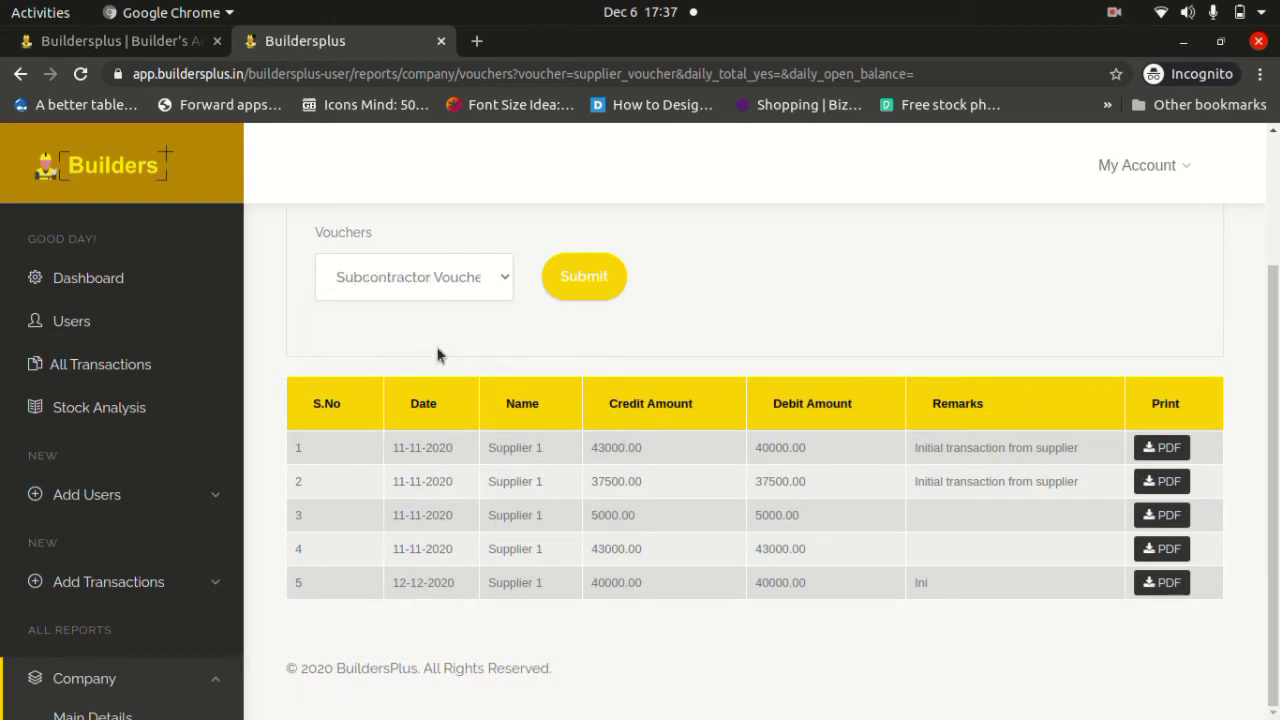
pyautogui.click(584, 296)
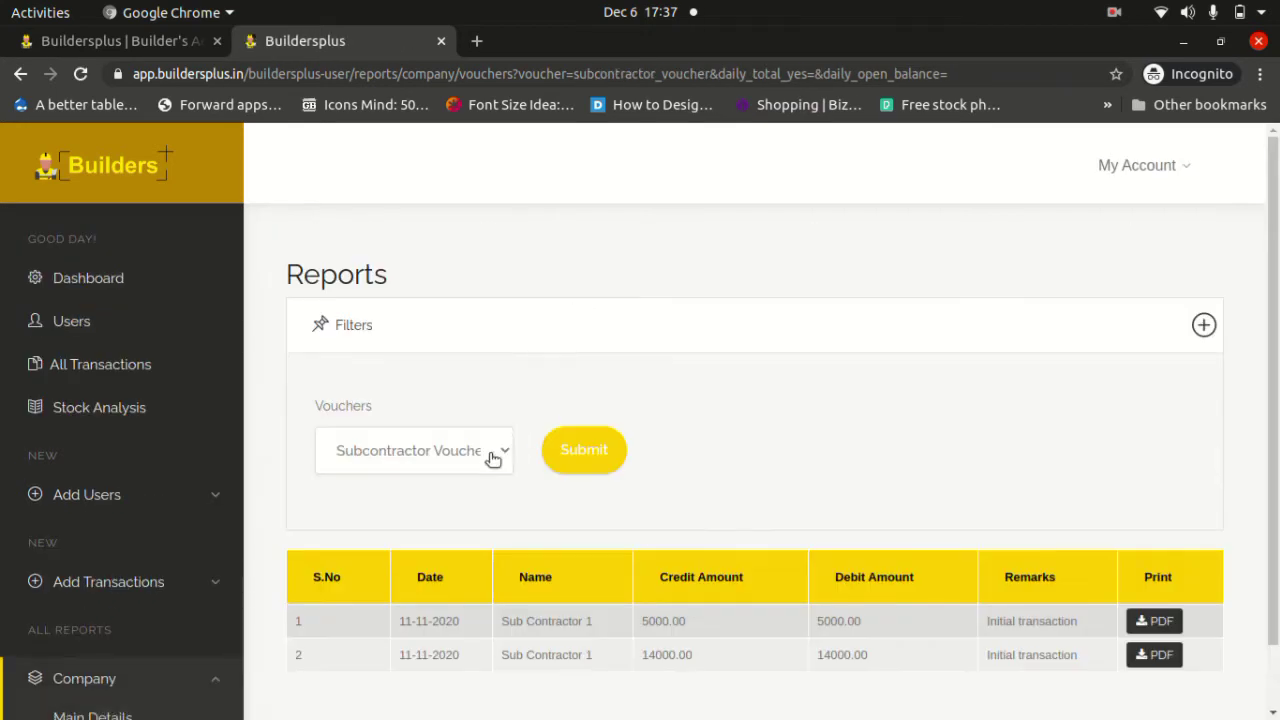
# Switch the voucher type back to Client Voucher and load its list.
pyautogui.click(484, 455)
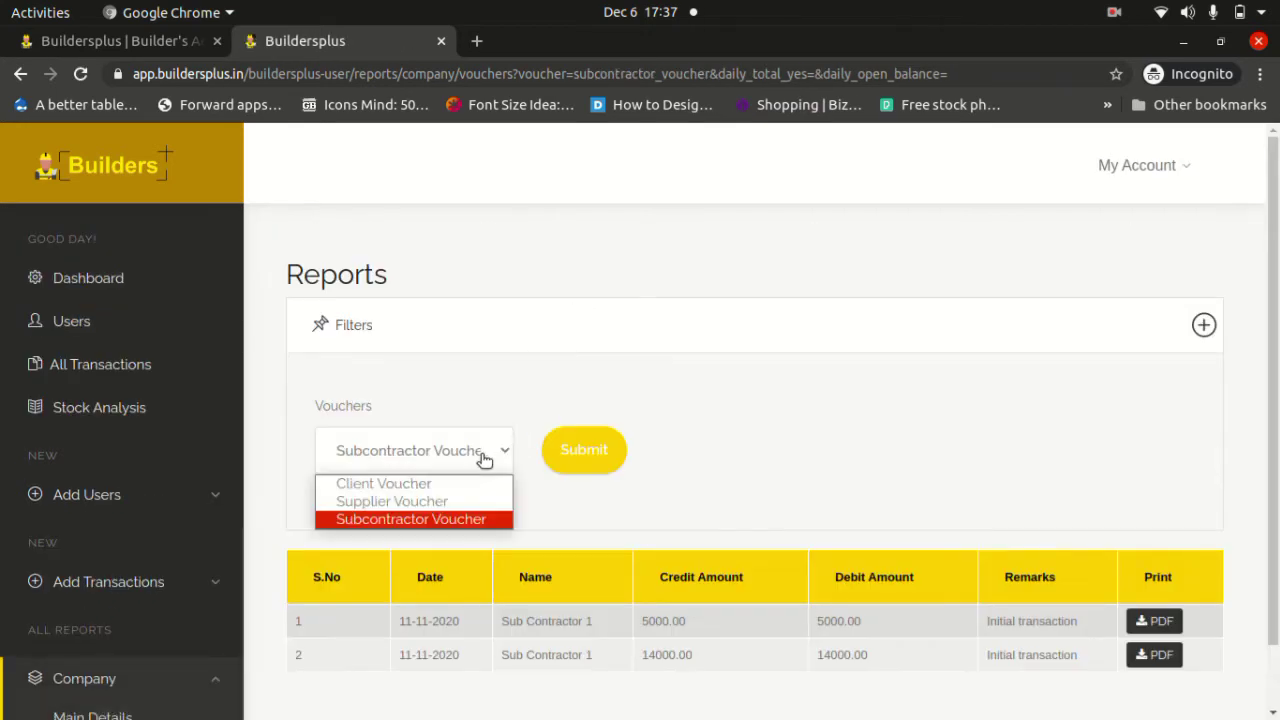
pyautogui.click(430, 483)
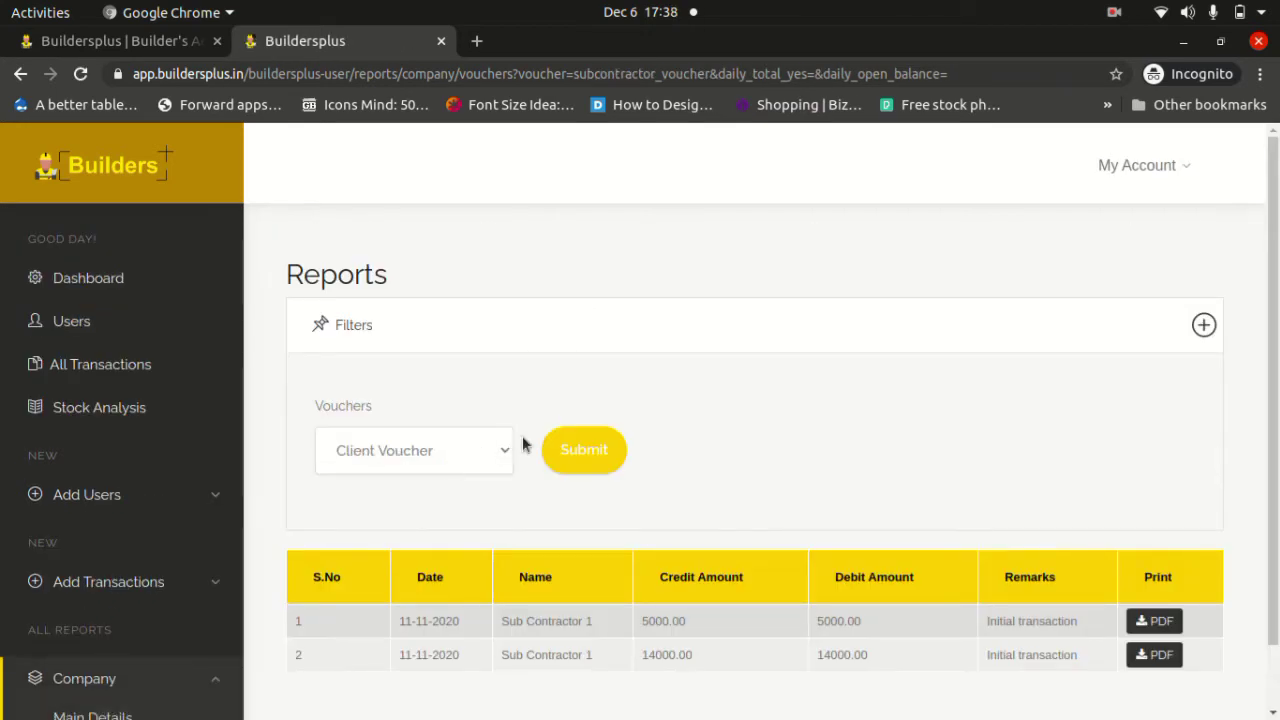
pyautogui.click(565, 440)
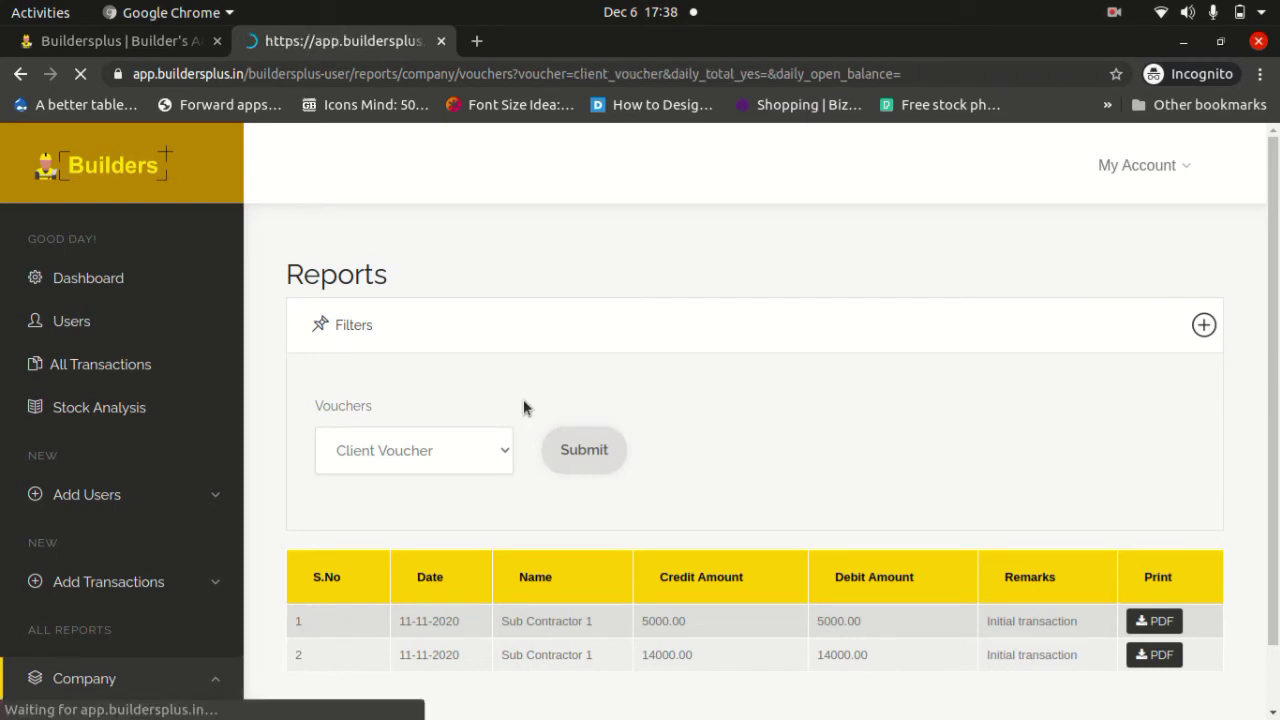
pyautogui.scroll(-2, 523, 407)
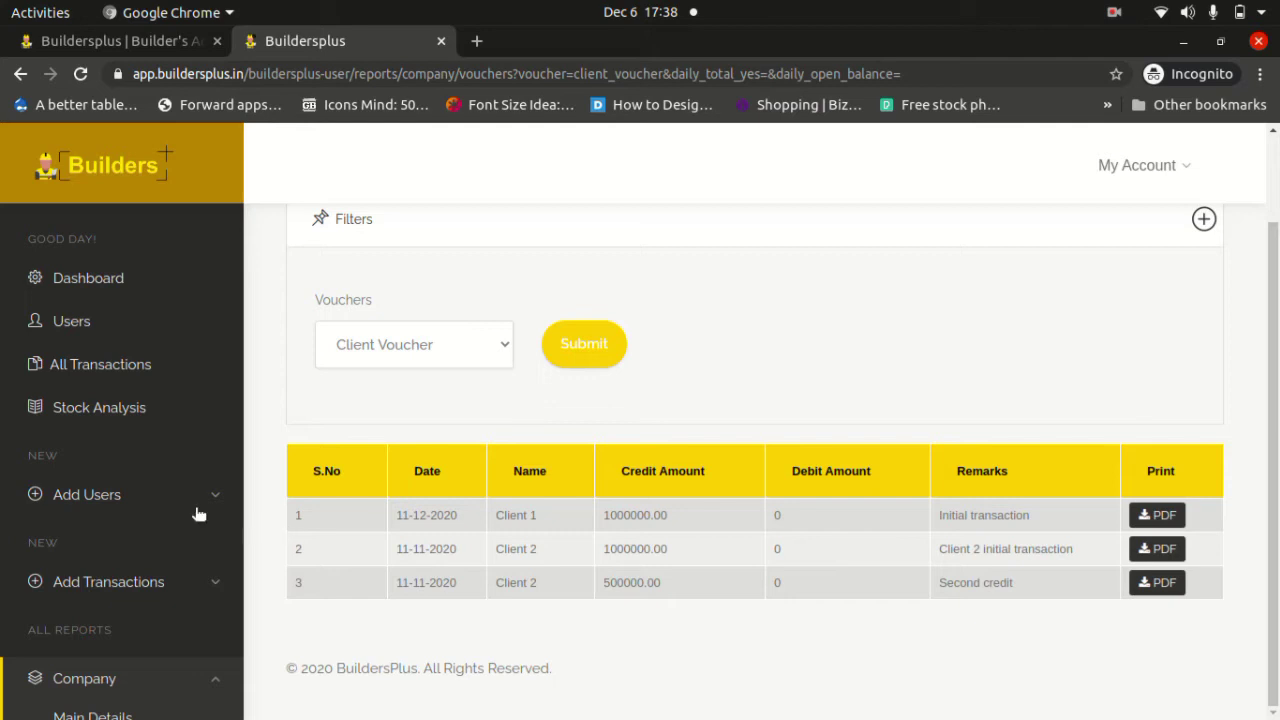
pyautogui.scroll(-4, 200, 510)
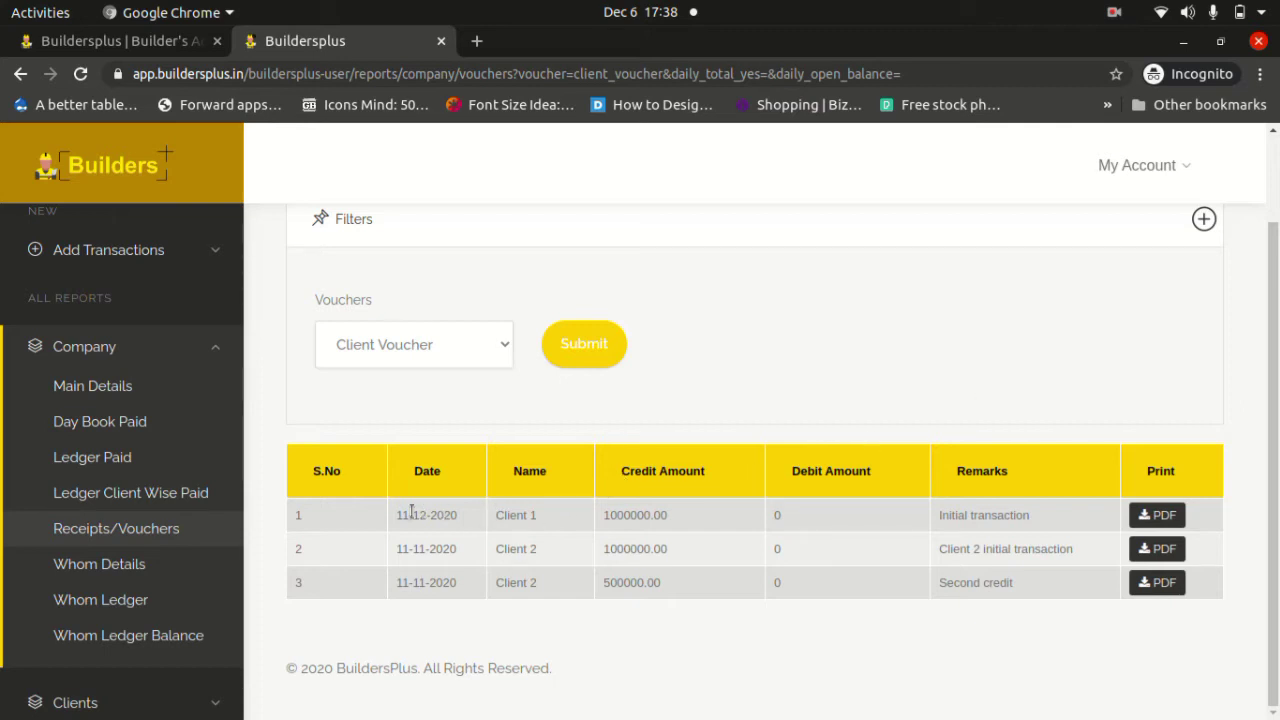
# Download Client 1's row-1 voucher as a PDF and open it.
pyautogui.moveTo(394, 518); pyautogui.dragTo(706, 517)
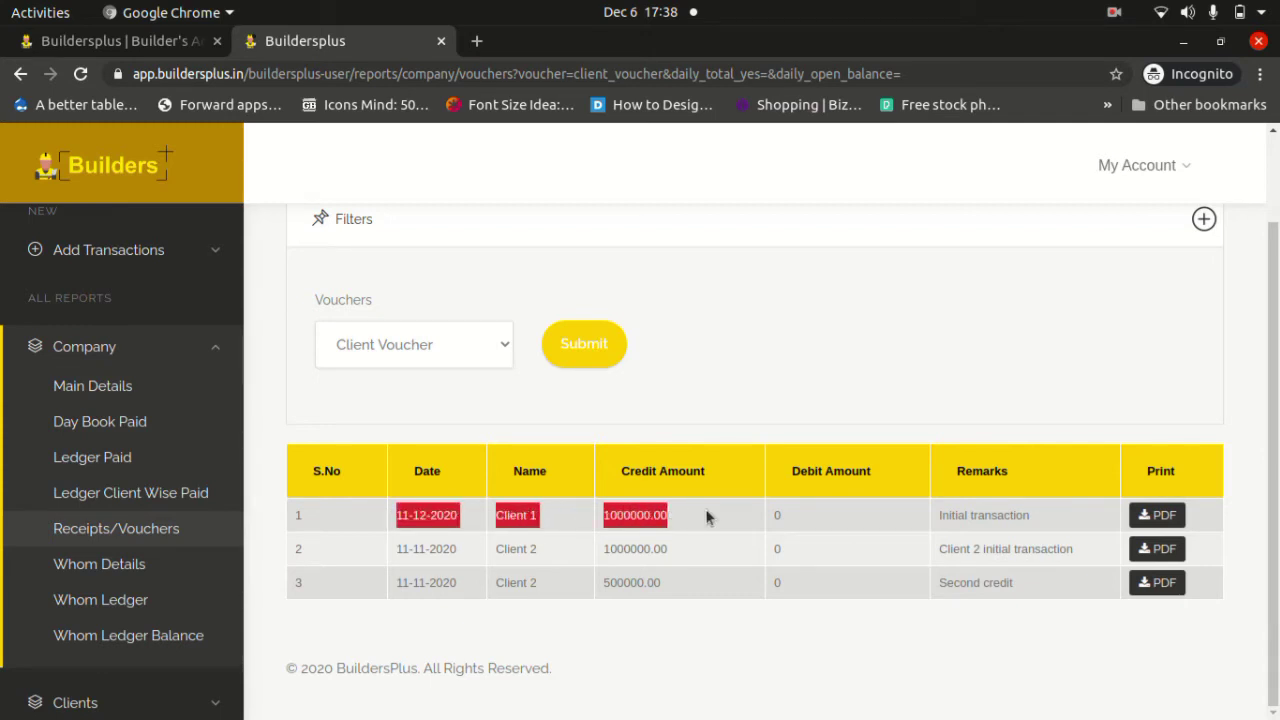
pyautogui.click(706, 517)
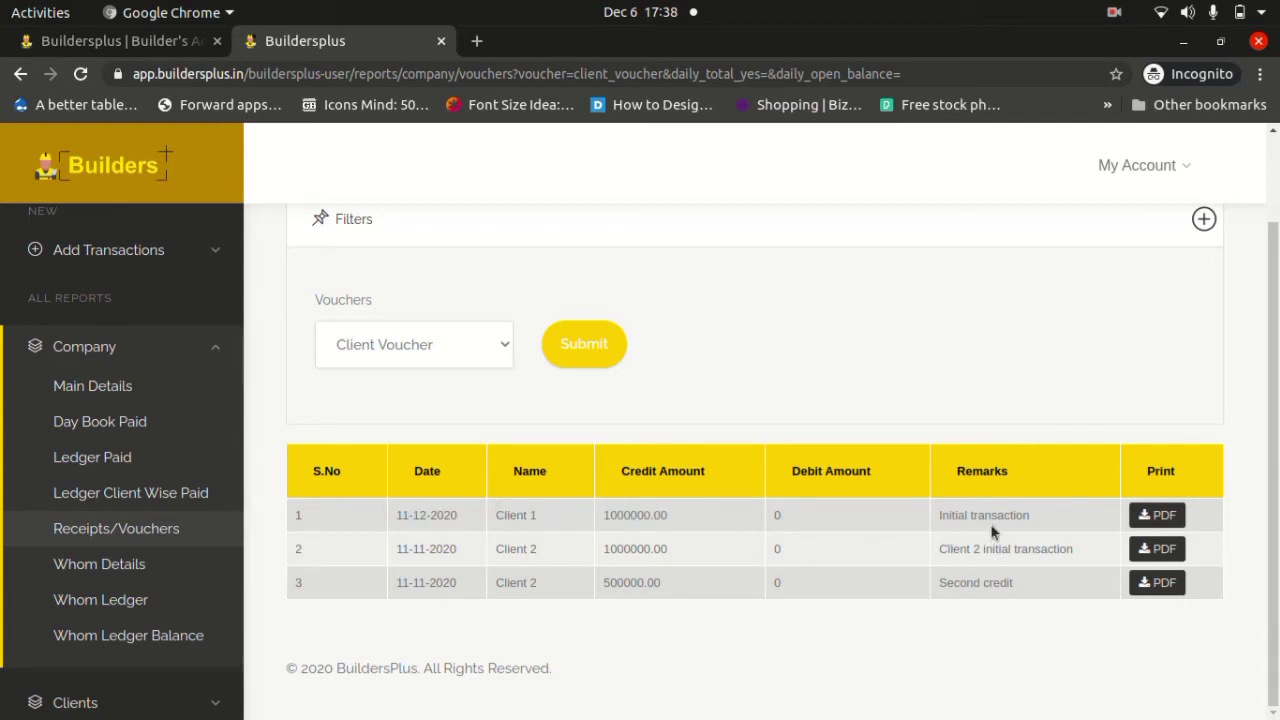
pyautogui.click(1153, 516)
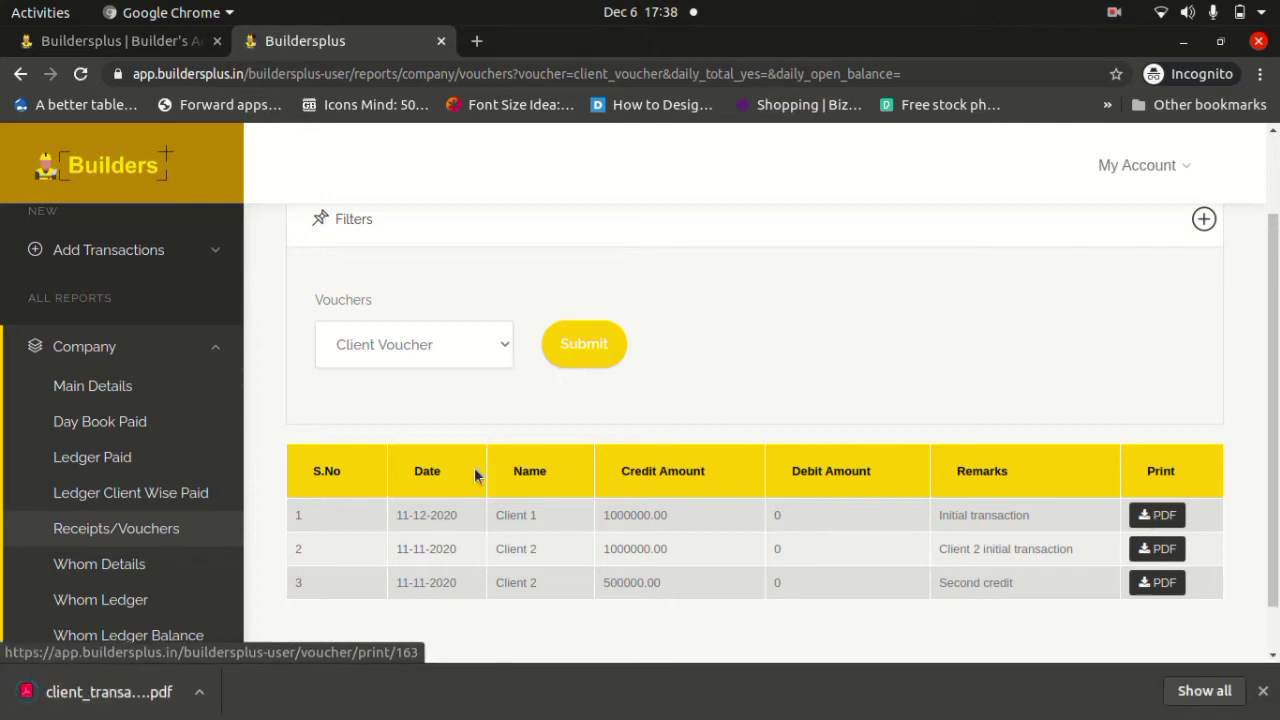
pyautogui.click(140, 697)
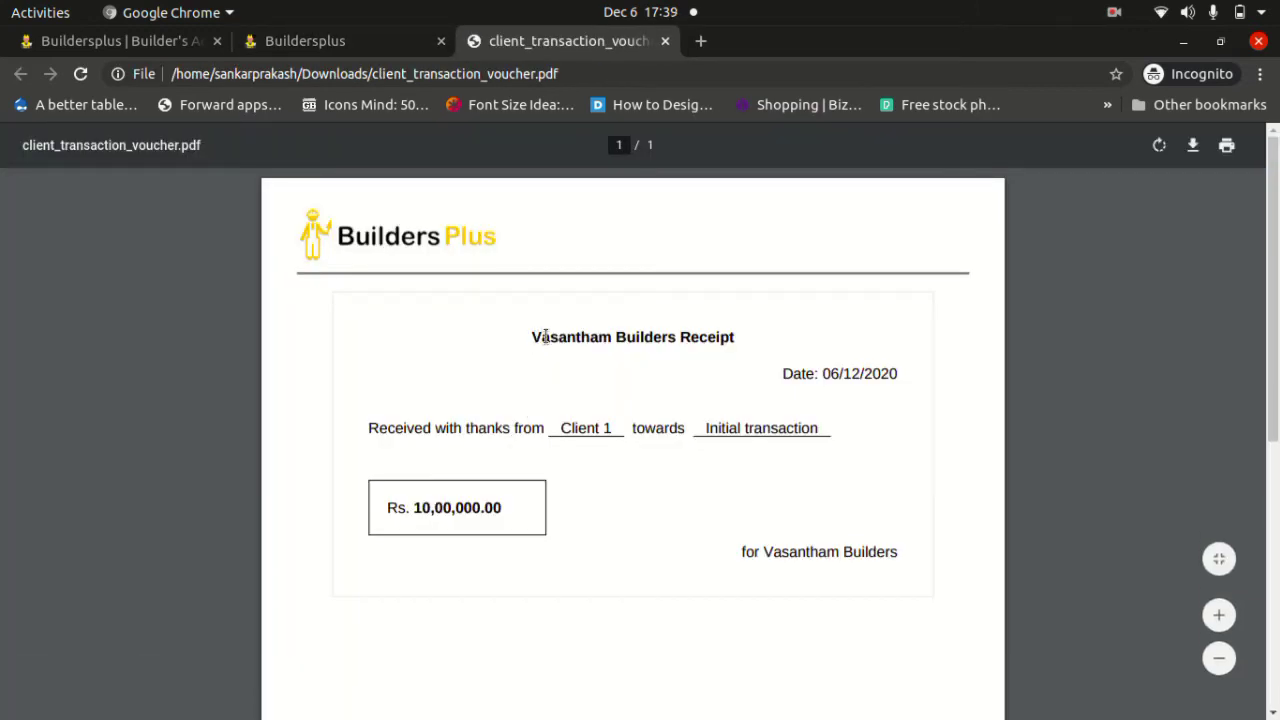
# Highlight the receipt title, 'Received with thanks from', 'Initial transaction' and the 10,00,000.00 amount.
pyautogui.moveTo(532, 334); pyautogui.dragTo(745, 328)
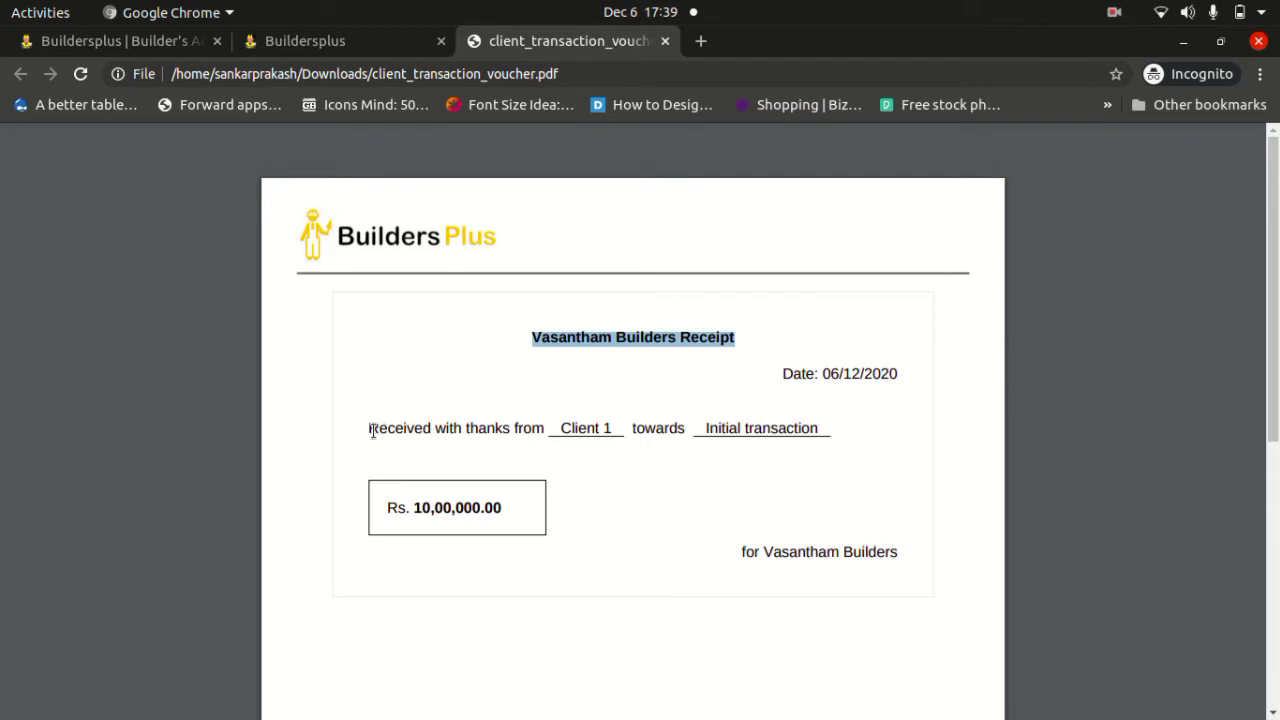
pyautogui.click(372, 430)
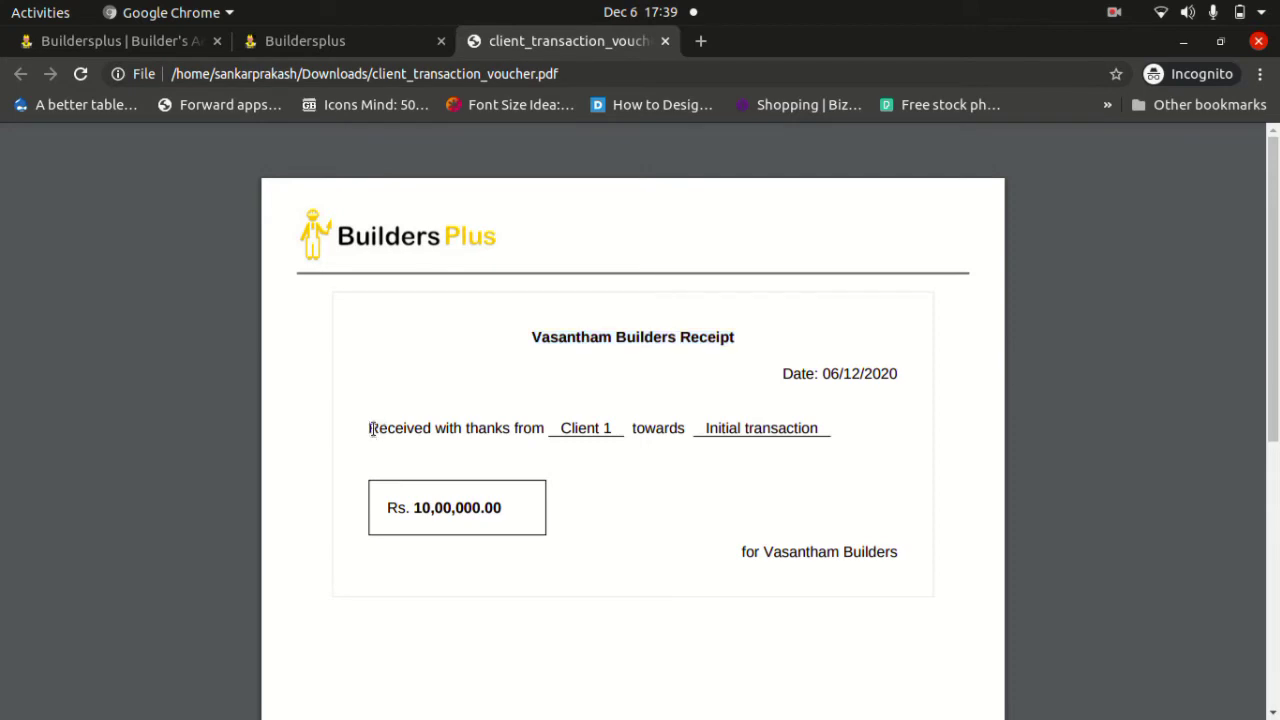
pyautogui.moveTo(372, 430); pyautogui.dragTo(582, 430)
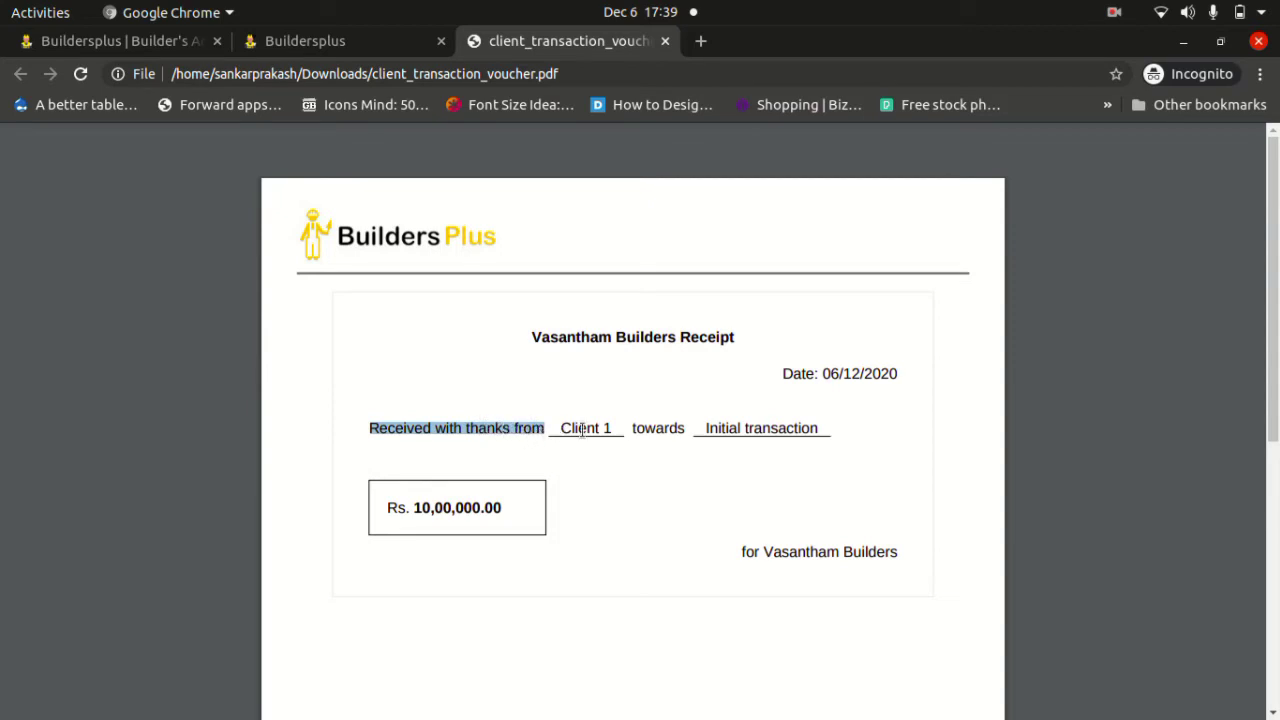
pyautogui.click(583, 430)
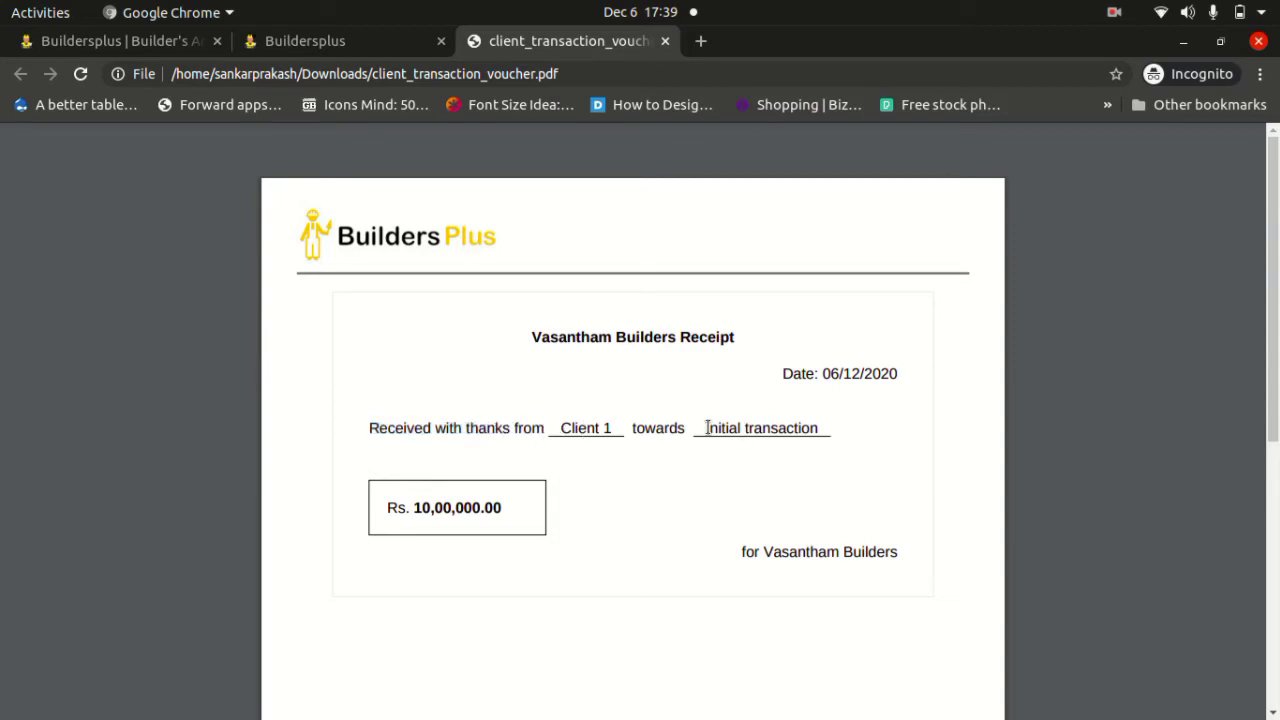
pyautogui.moveTo(707, 428); pyautogui.dragTo(825, 426)
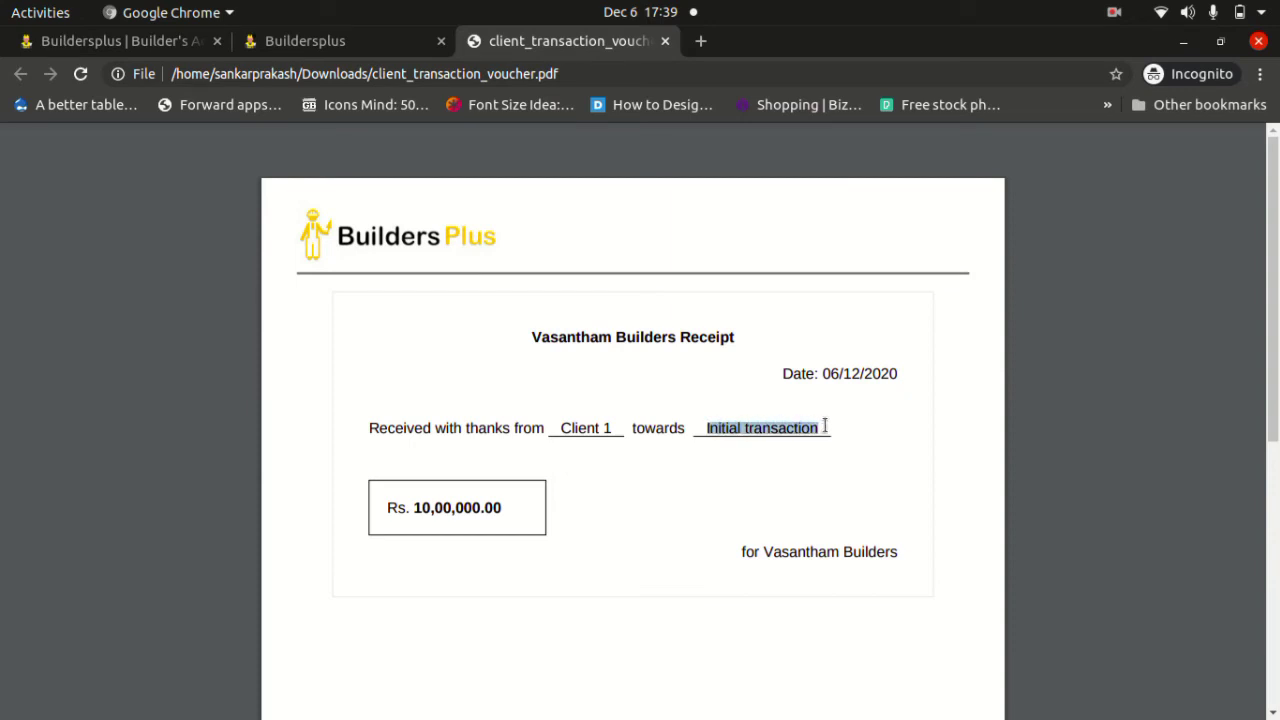
pyautogui.click(418, 505)
pyautogui.moveTo(418, 505); pyautogui.dragTo(508, 499)
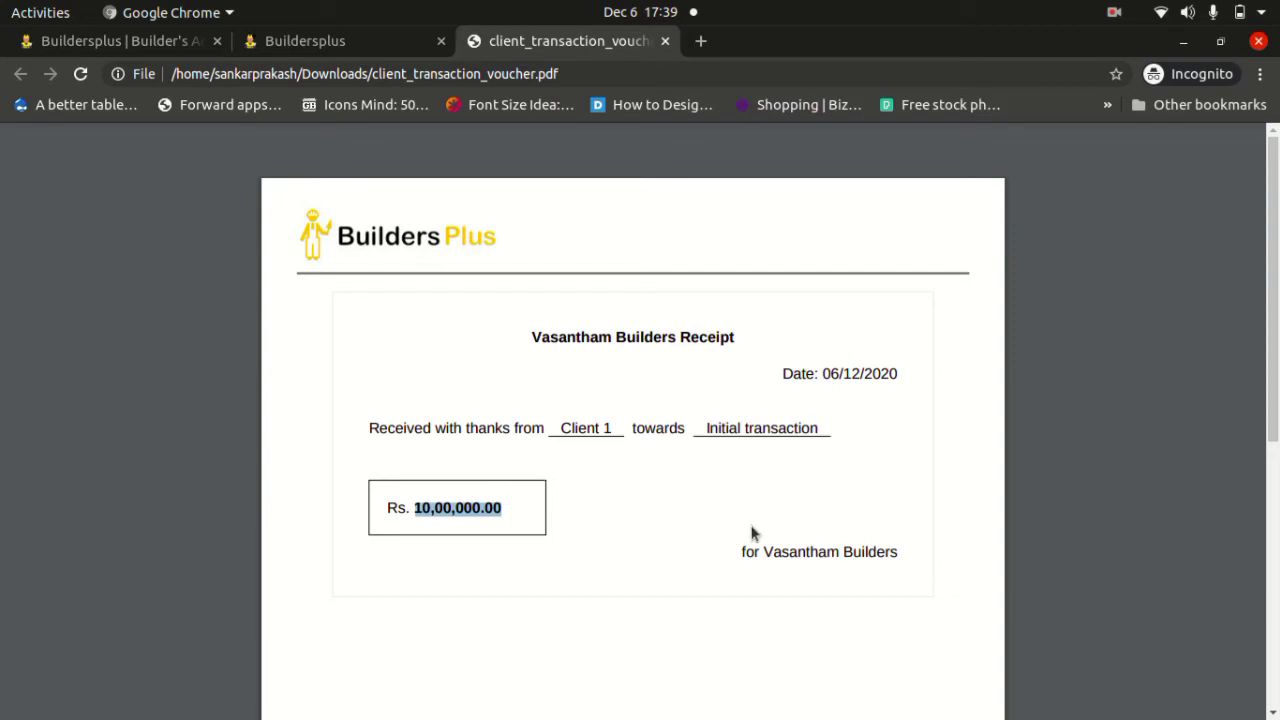
pyautogui.click(799, 507)
# Check the receipt footer, then close the PDF to return to the vouchers list.
pyautogui.scroll(-5, 799, 507)
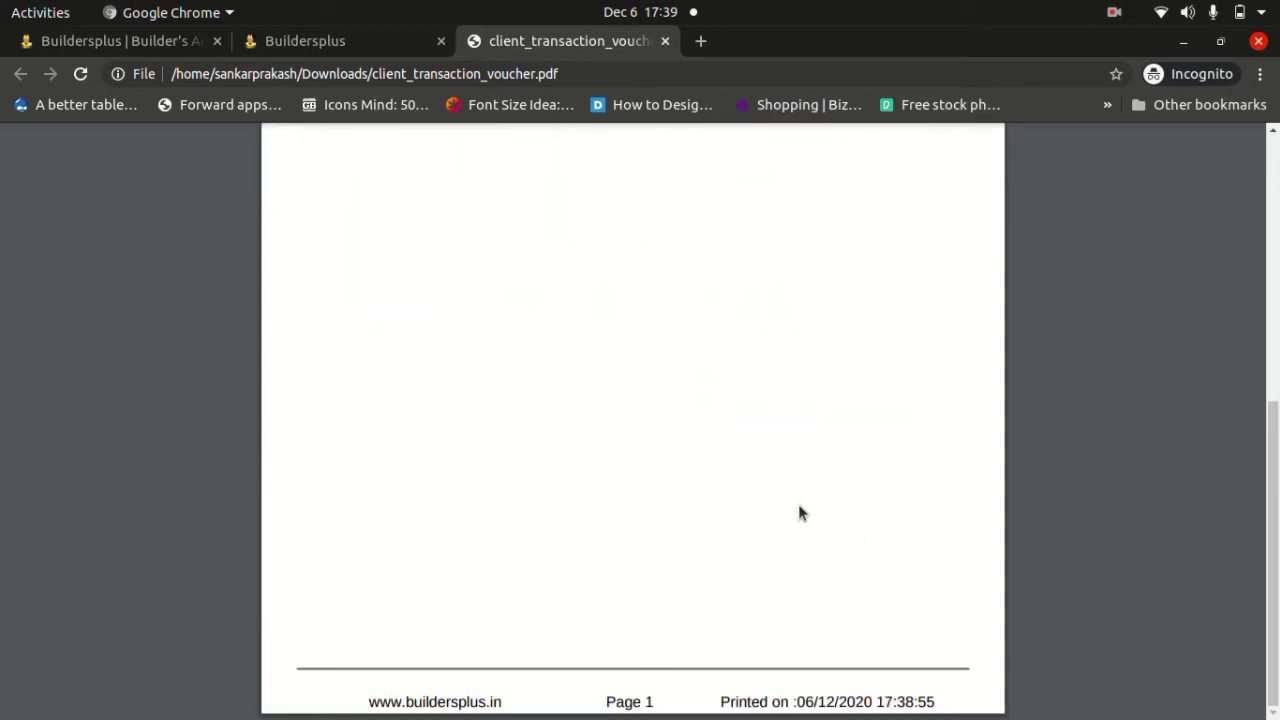
pyautogui.scroll(5, 798, 504)
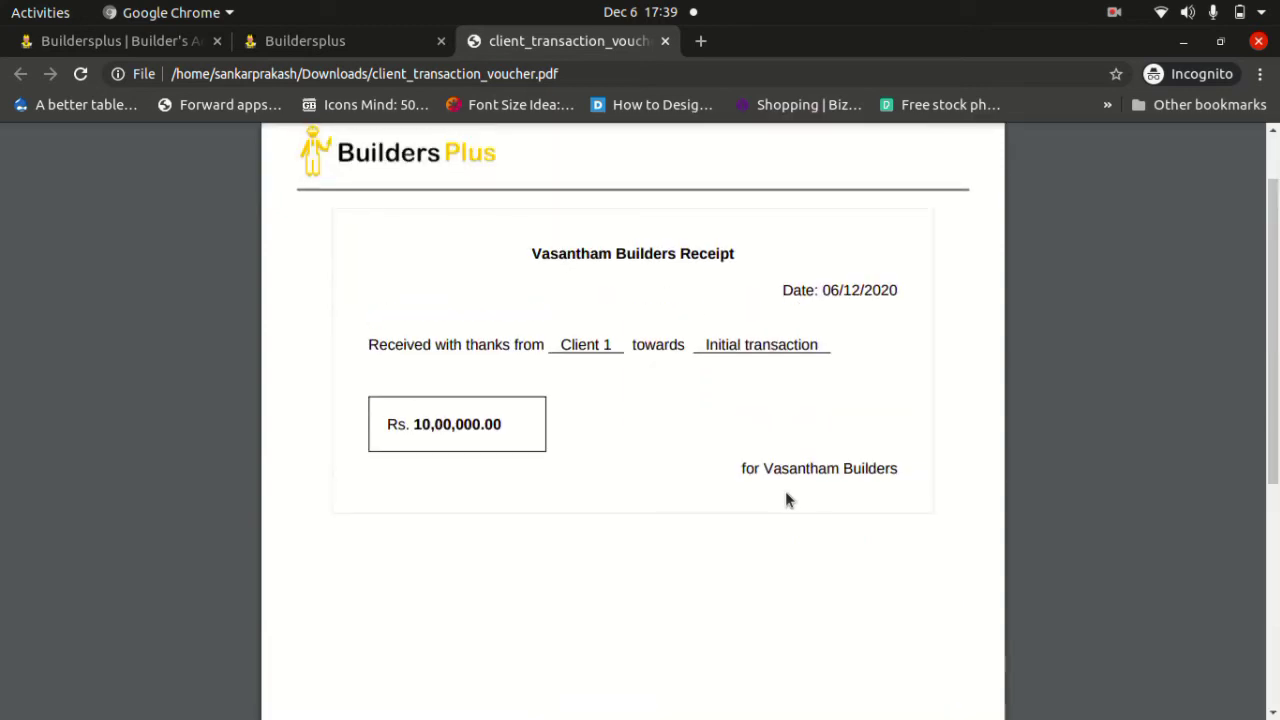
pyautogui.click(665, 41)
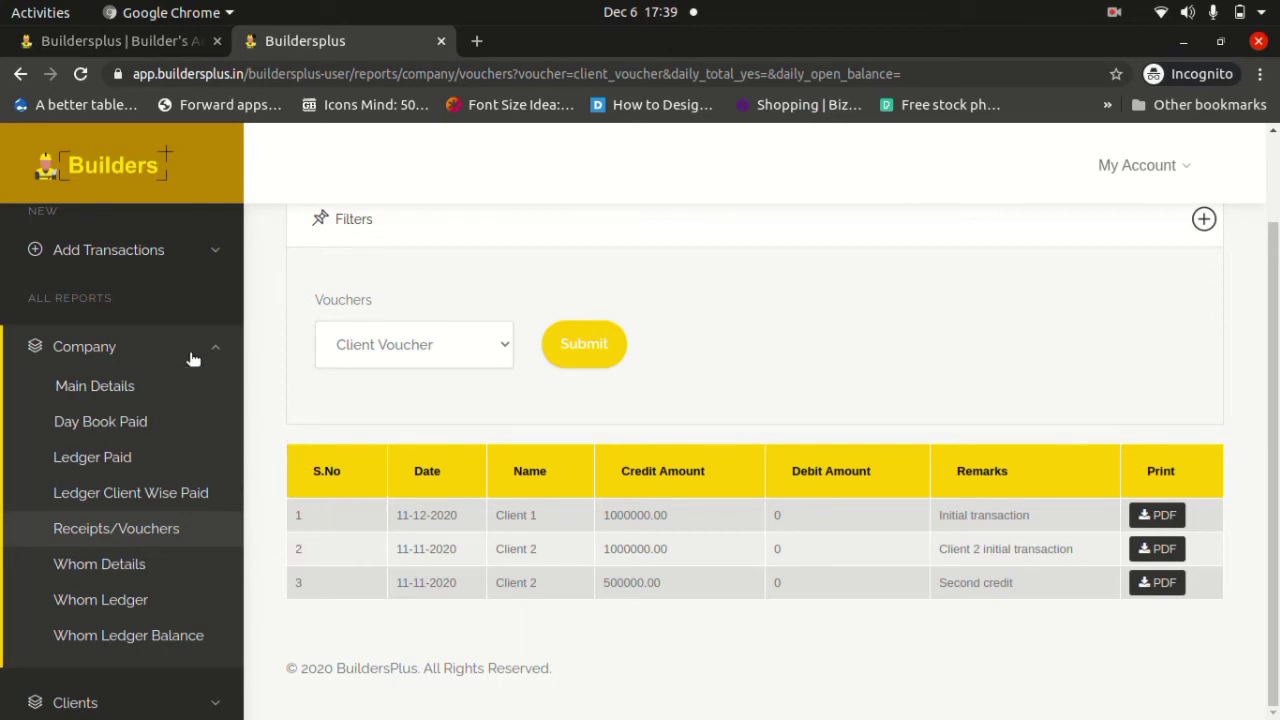
# Open the Company Whom Details report, defaulting to 06/11/2020 to 06/12/2020.
pyautogui.click(103, 564)
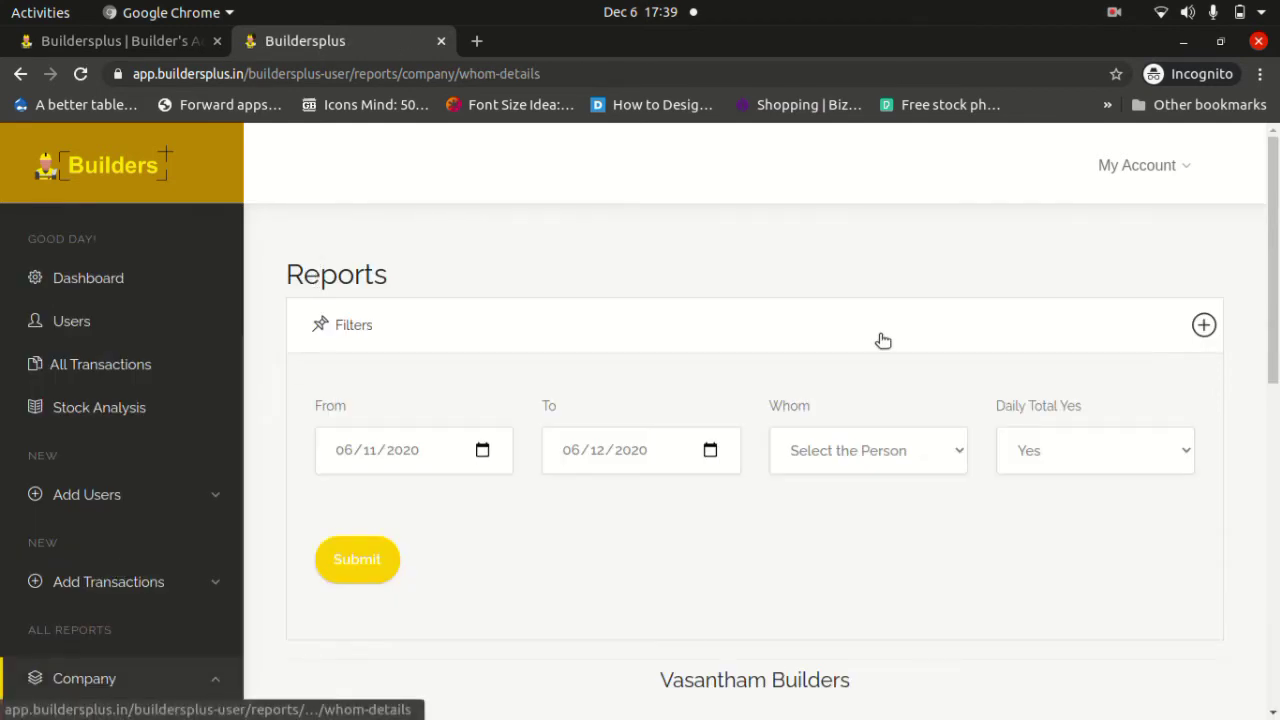
pyautogui.scroll(-4, 885, 510)
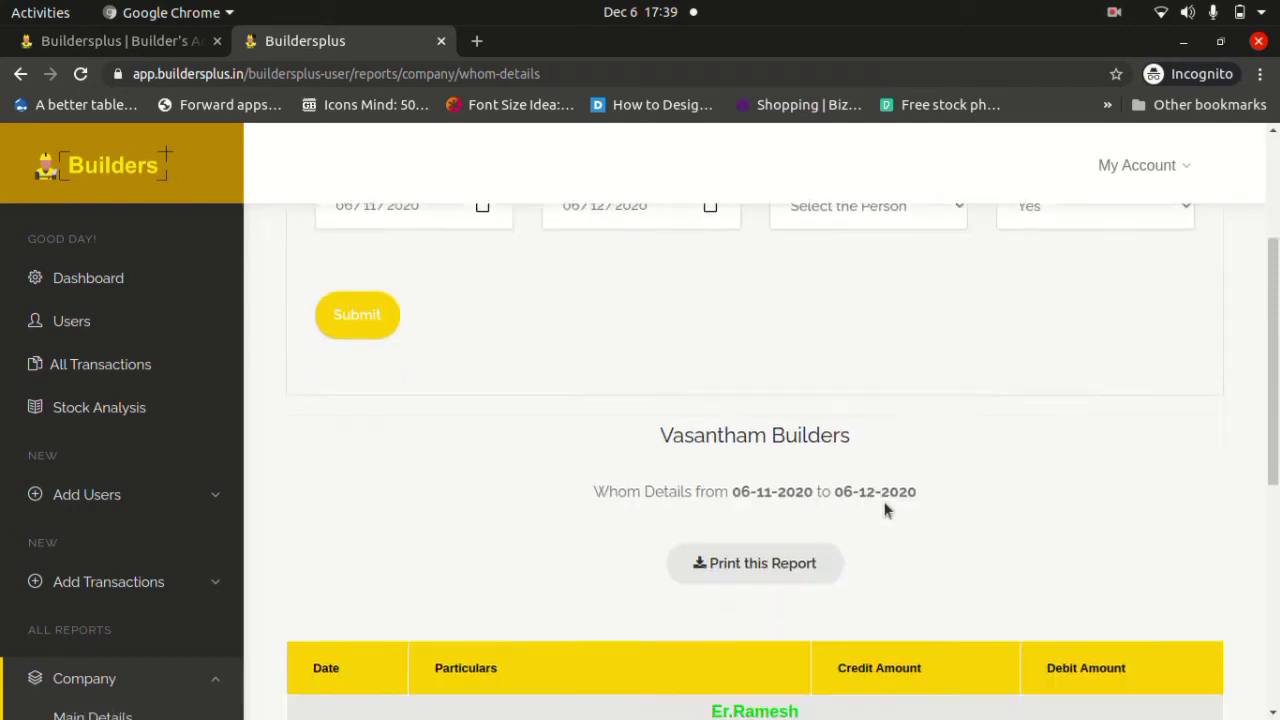
pyautogui.scroll(-1, 885, 510)
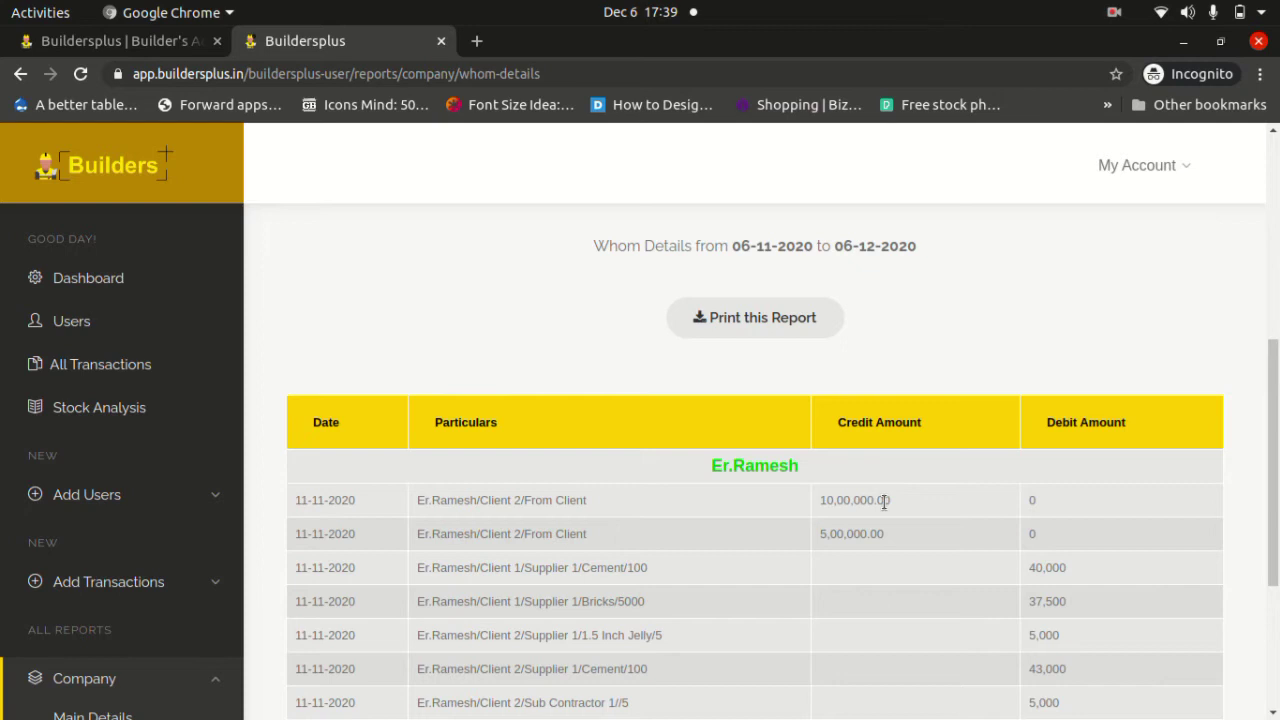
pyautogui.scroll(-1, 766, 357)
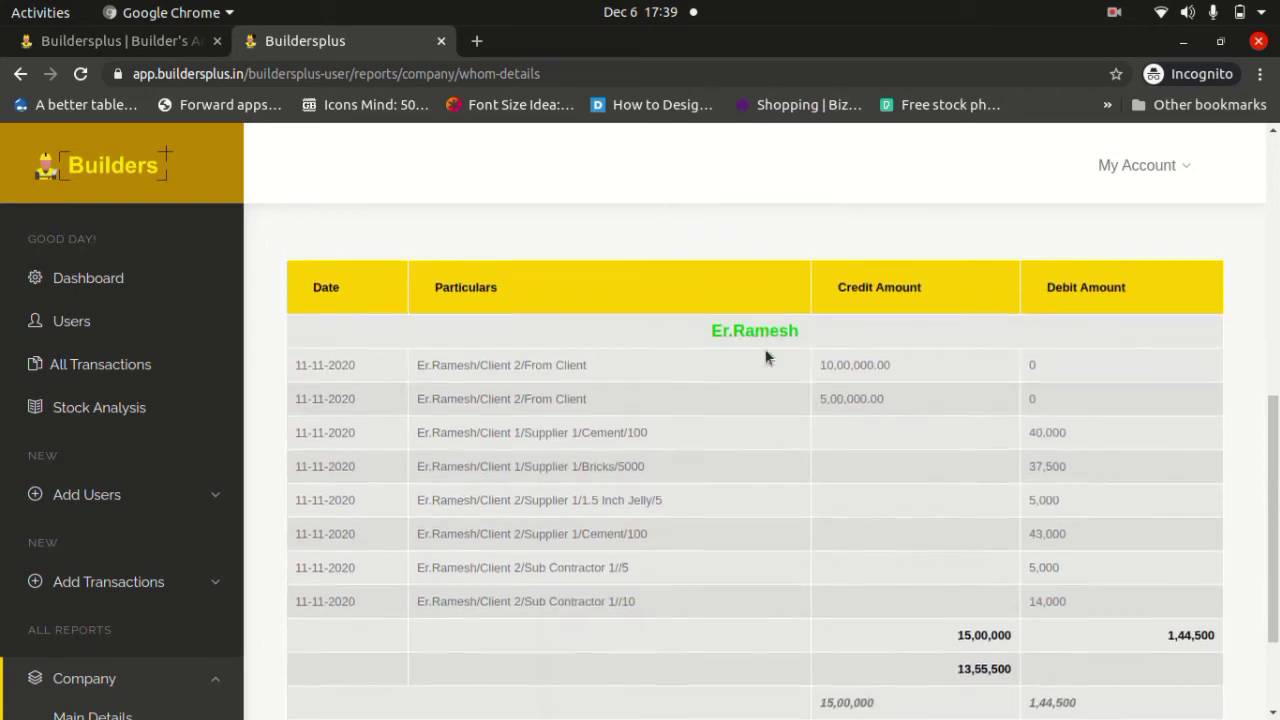
pyautogui.scroll(-2, 166, 409)
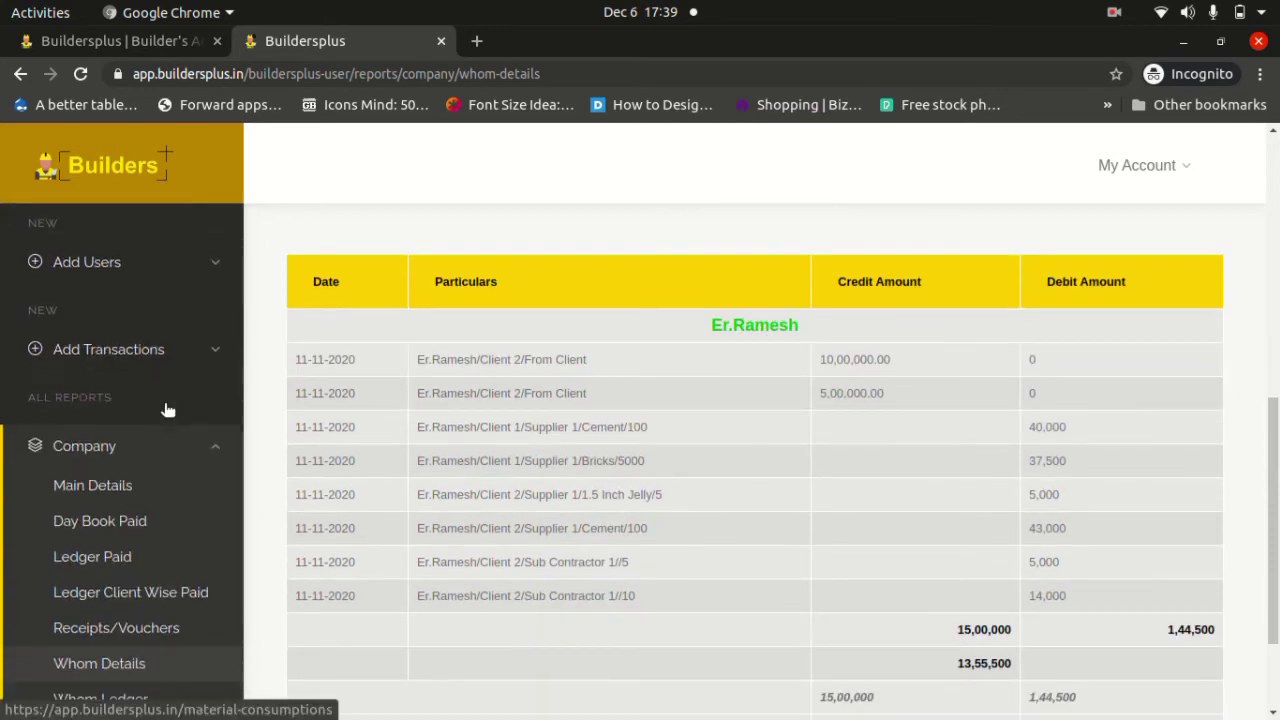
pyautogui.scroll(-2, 166, 408)
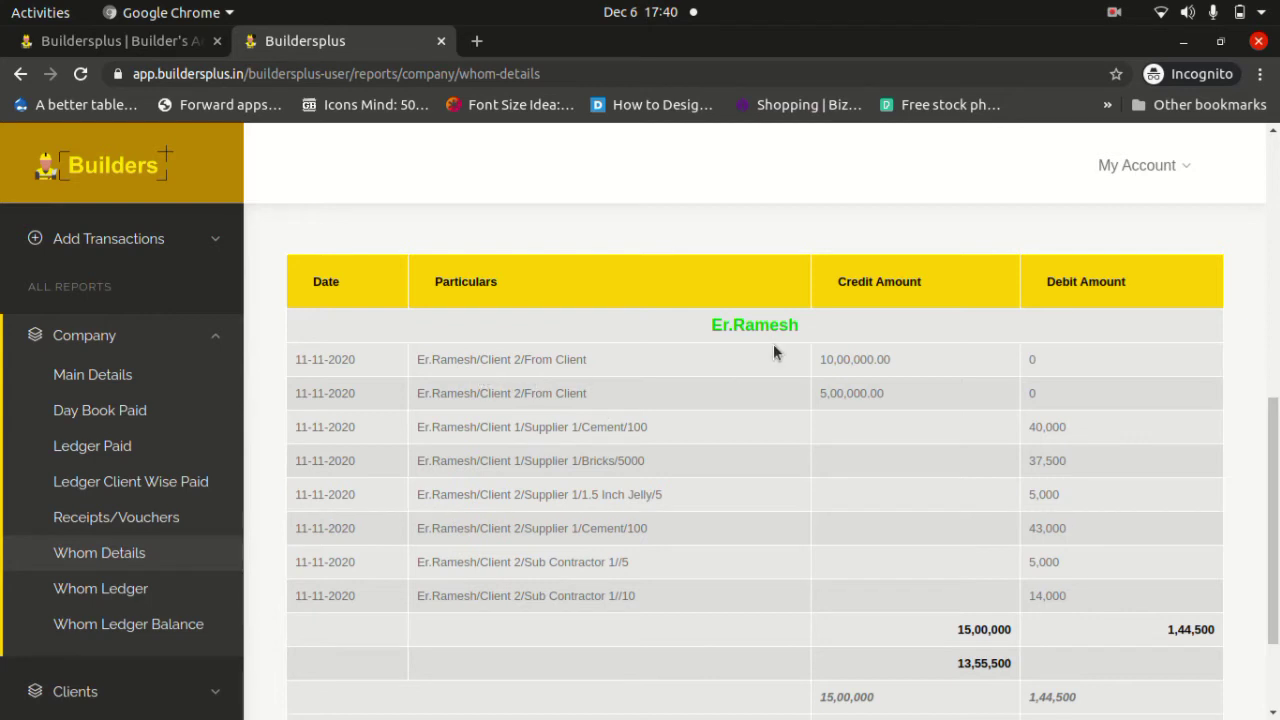
pyautogui.scroll(-2, 924, 497)
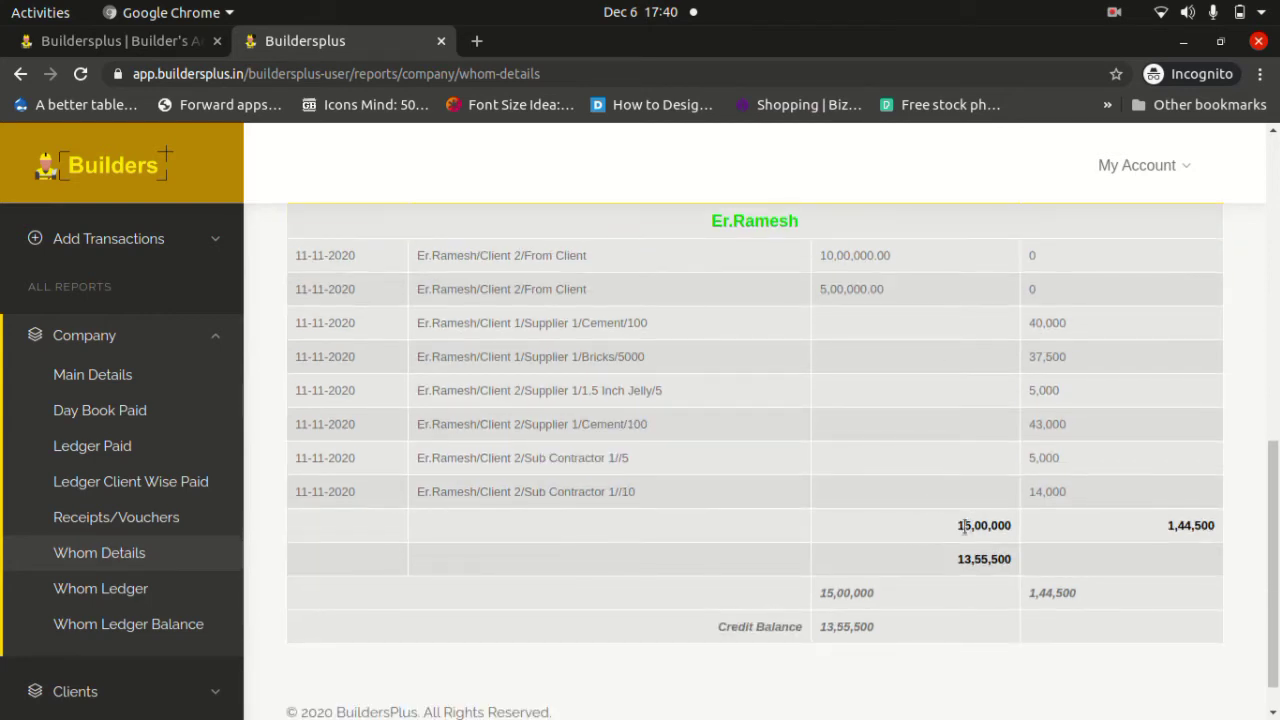
pyautogui.moveTo(958, 526); pyautogui.dragTo(1020, 527)
pyautogui.scroll(10, 1020, 527)
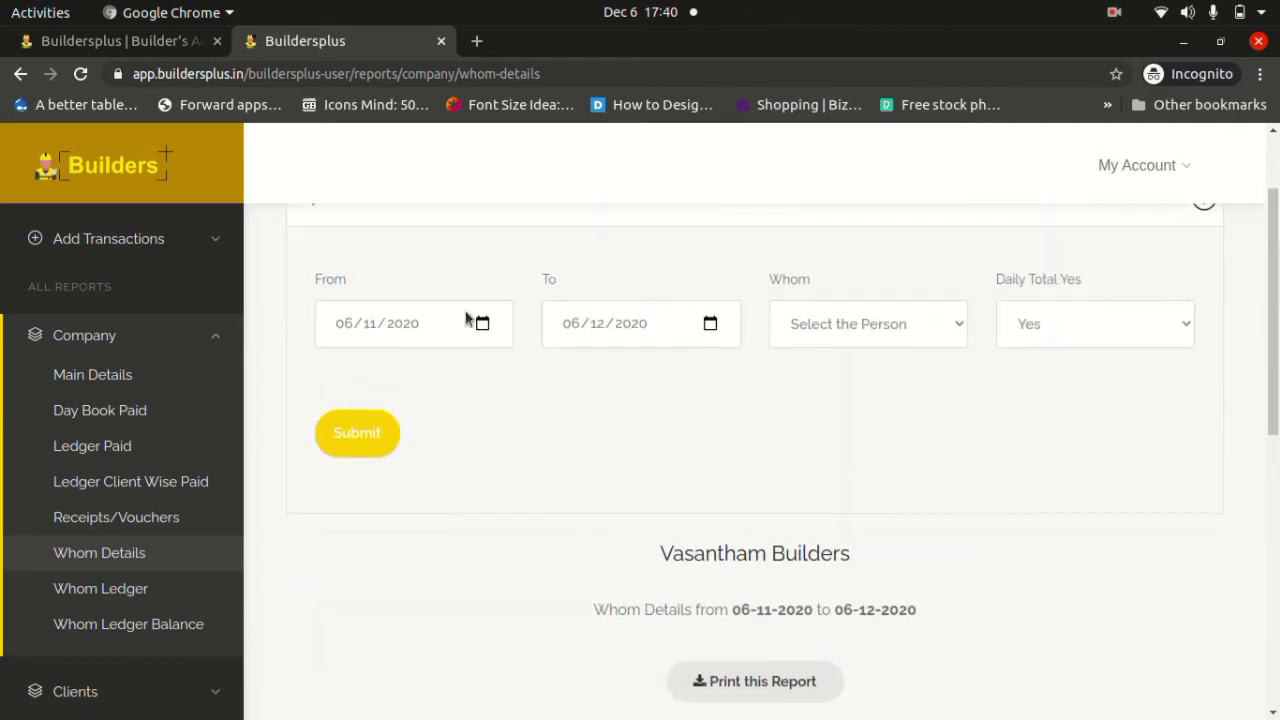
pyautogui.scroll(-8, 743, 398)
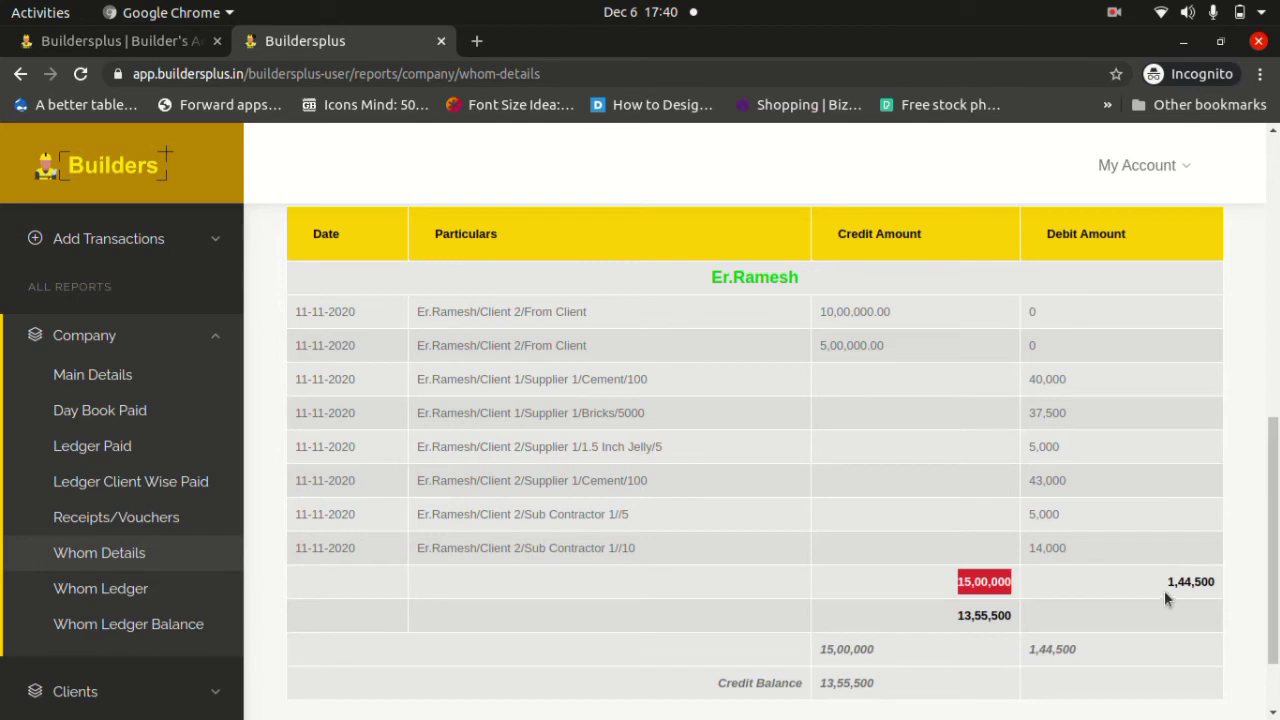
pyautogui.moveTo(1170, 582); pyautogui.dragTo(1208, 584)
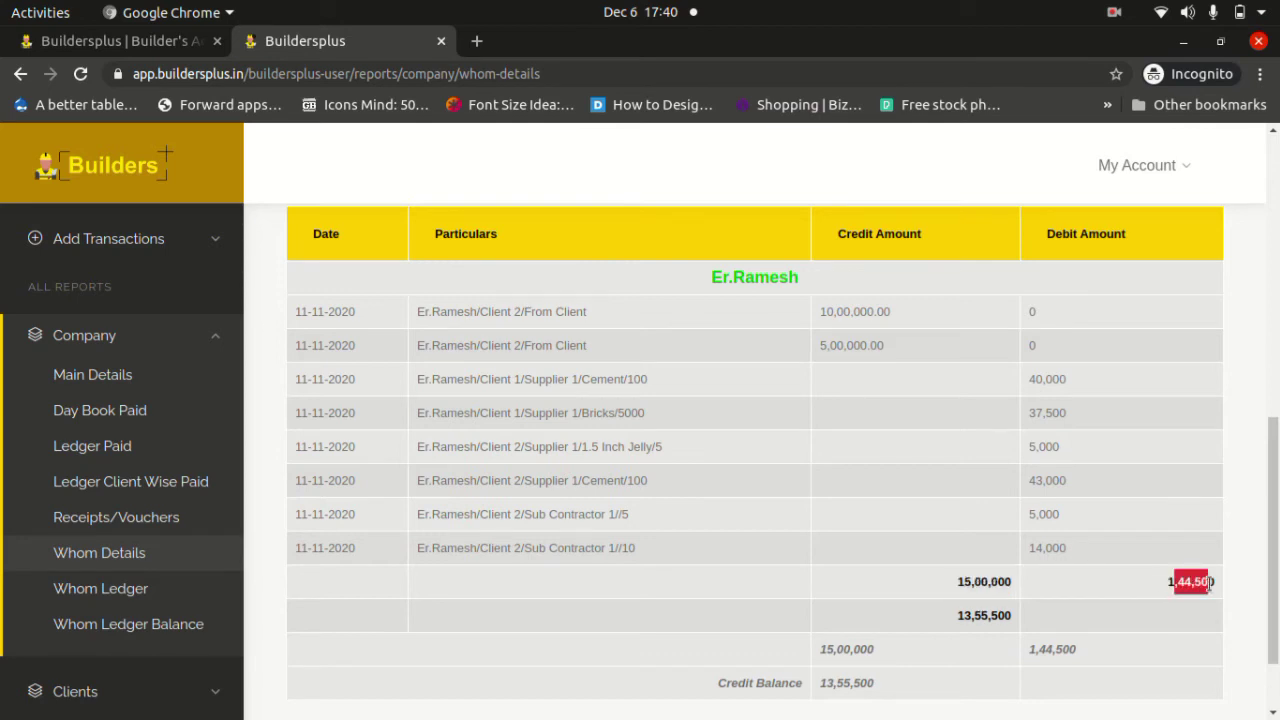
pyautogui.scroll(-2, 929, 638)
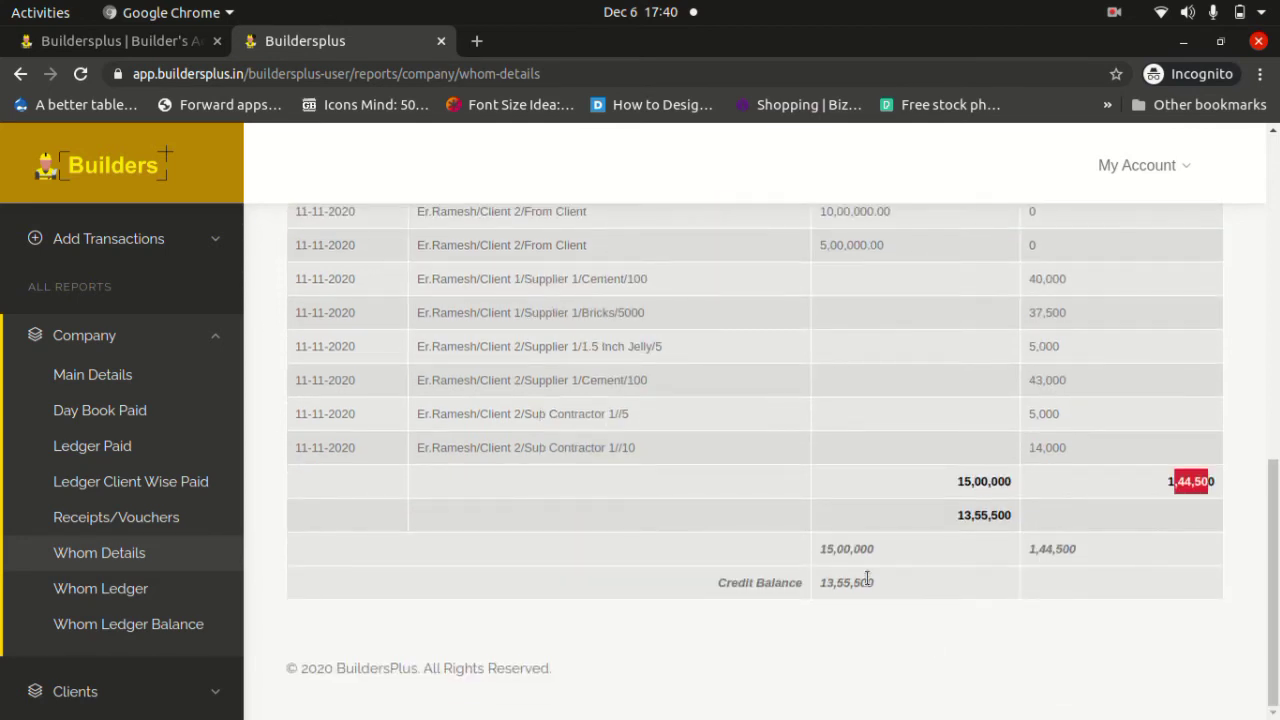
pyautogui.moveTo(881, 585); pyautogui.dragTo(813, 590)
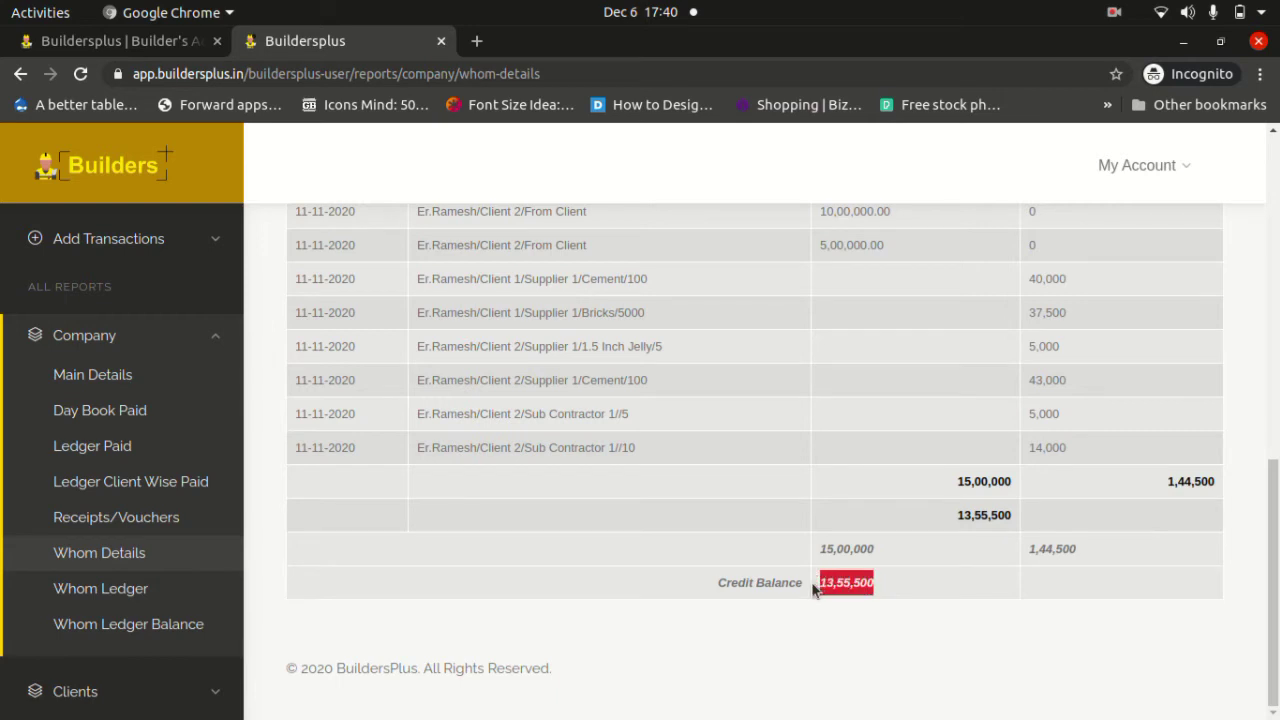
pyautogui.scroll(2, 812, 588)
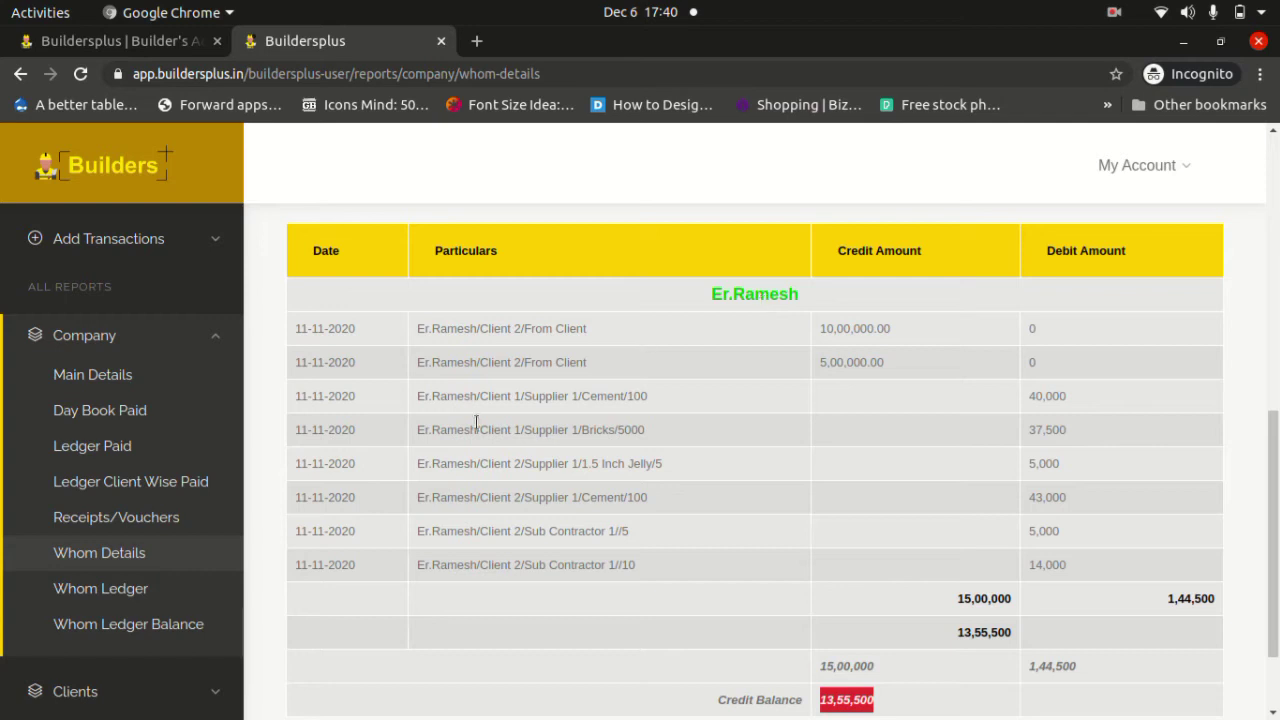
# Open Whom Ledger and highlight the 13,55,500 credit balance below the per-client totals.
pyautogui.click(143, 595)
pyautogui.scroll(-5, 588, 455)
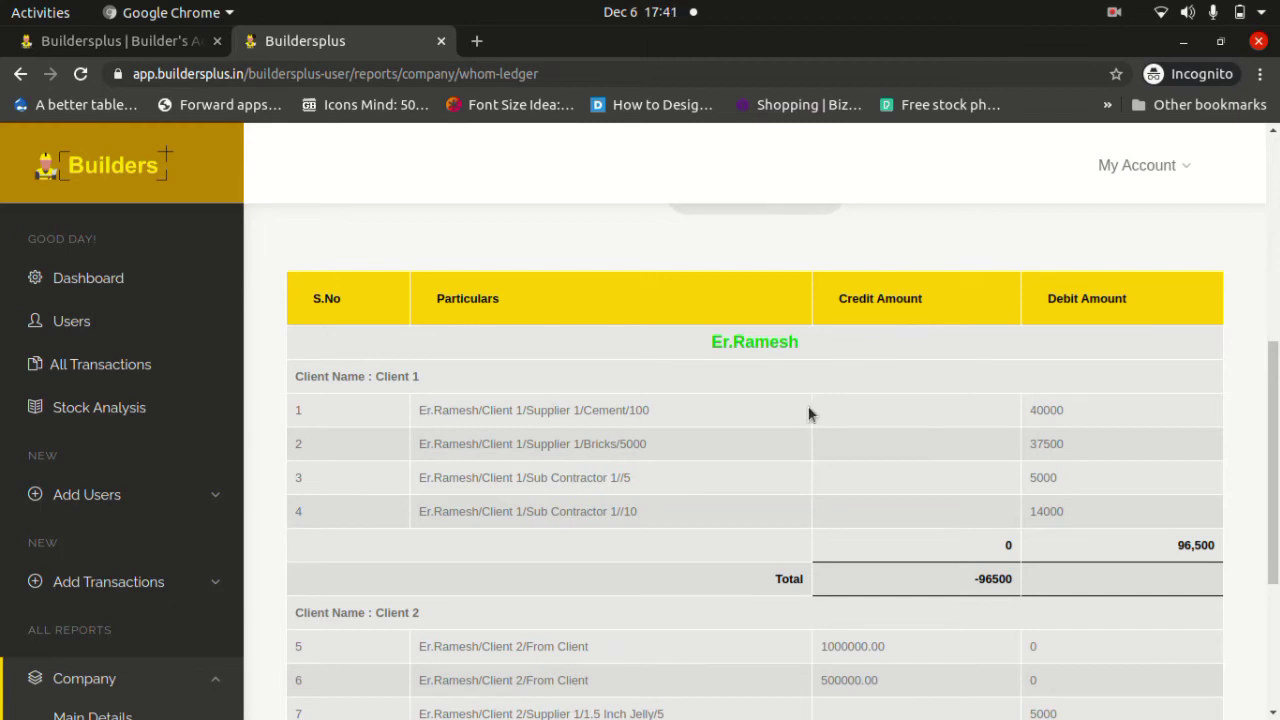
pyautogui.scroll(-5, 1102, 335)
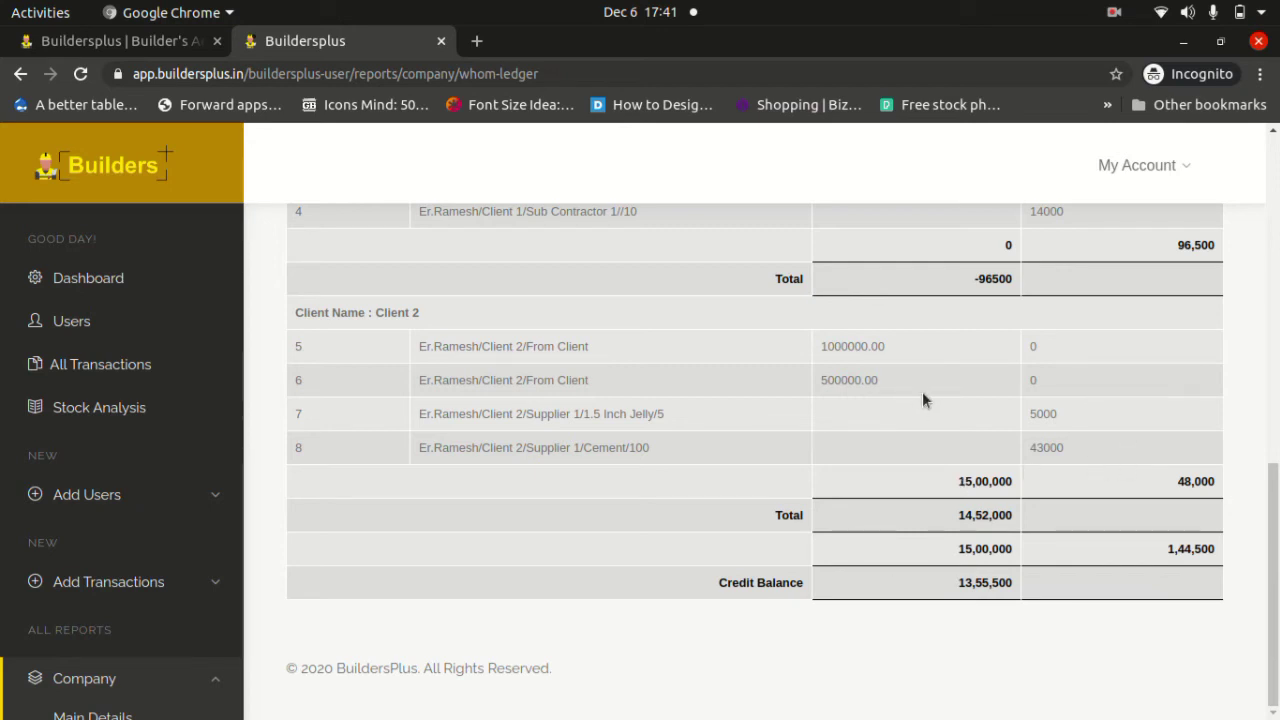
pyautogui.moveTo(957, 587); pyautogui.dragTo(1028, 584)
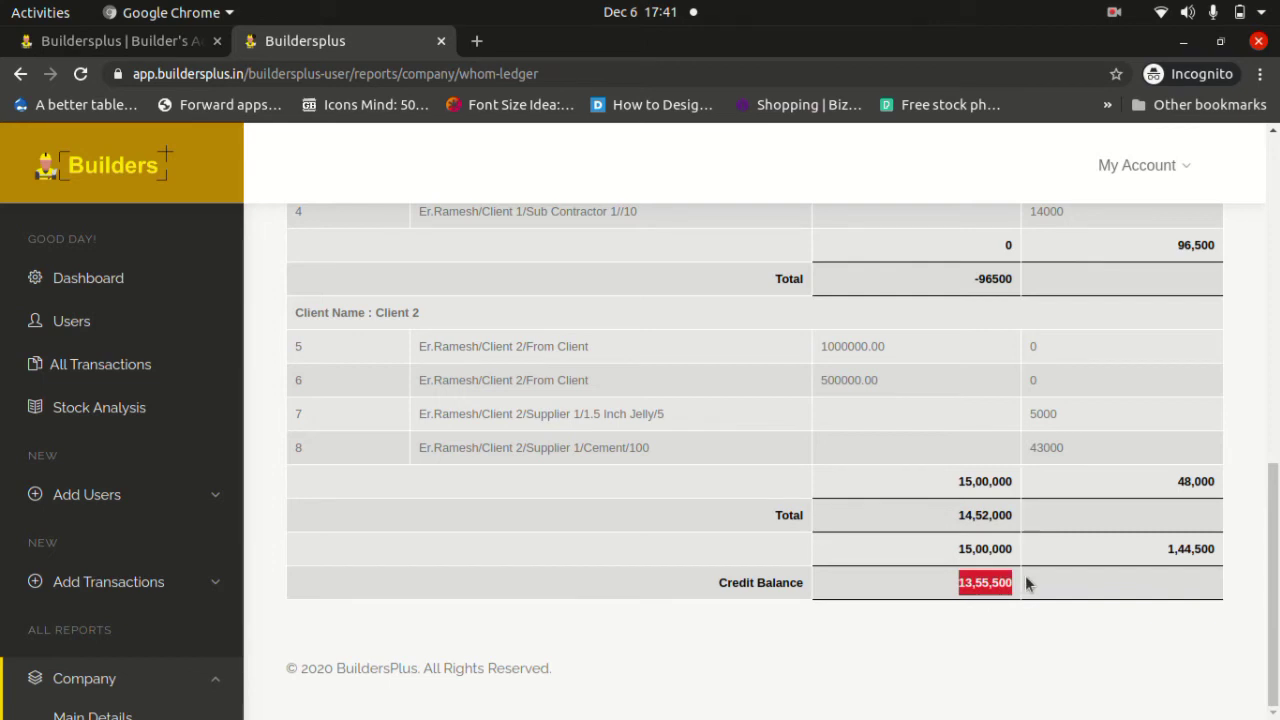
pyautogui.scroll(-5, 177, 449)
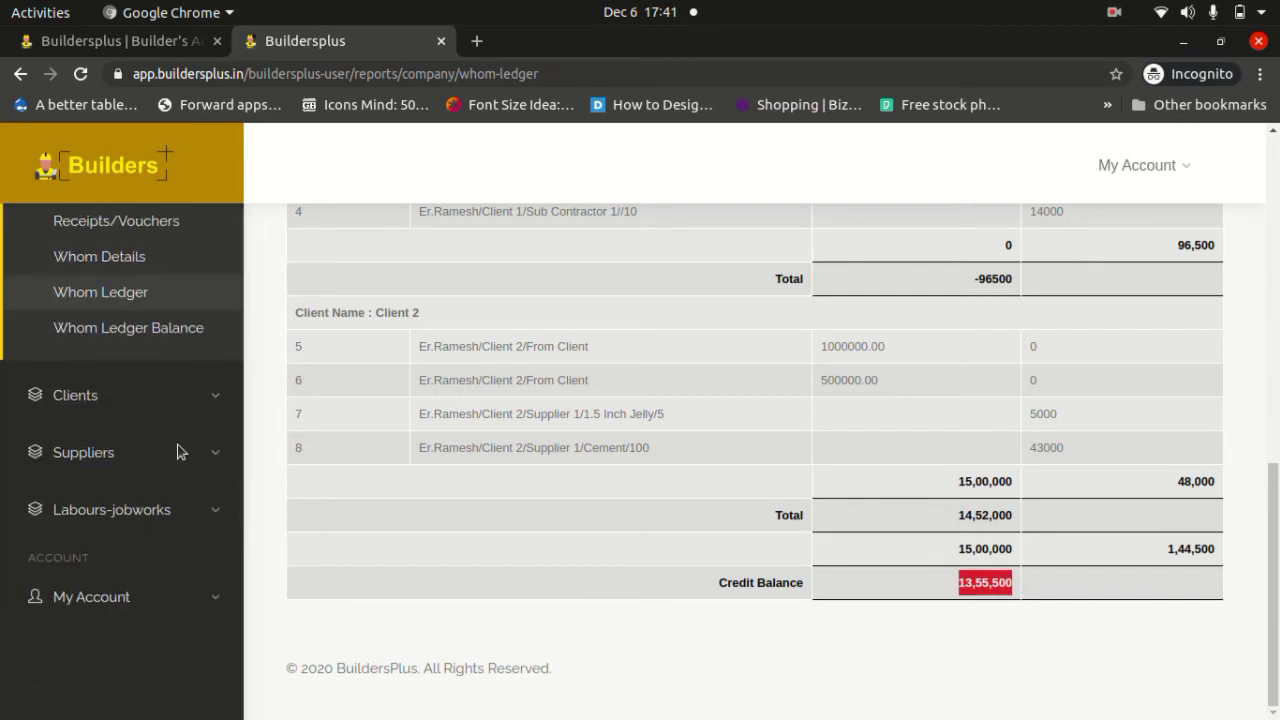
# Open Whom Ledger Balance, highlight the 23,15,500 balance amount, and collapse the Company menu.
pyautogui.click(158, 336)
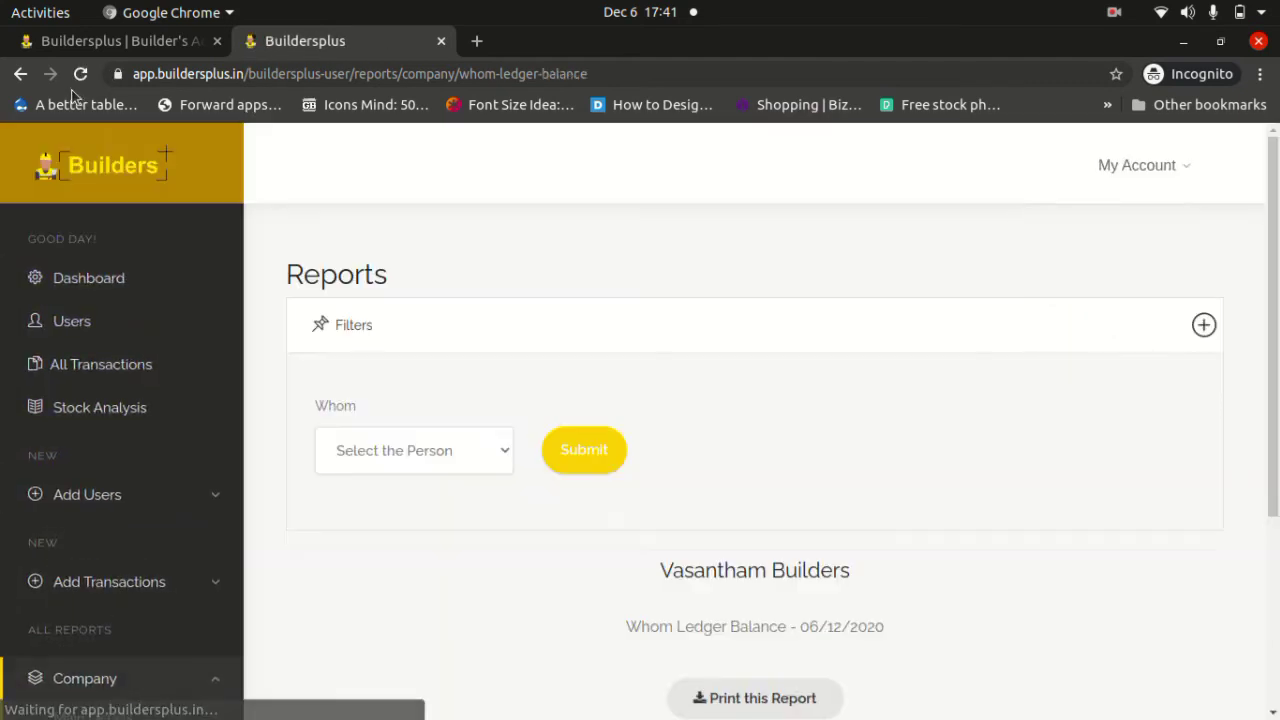
pyautogui.scroll(-5, 467, 245)
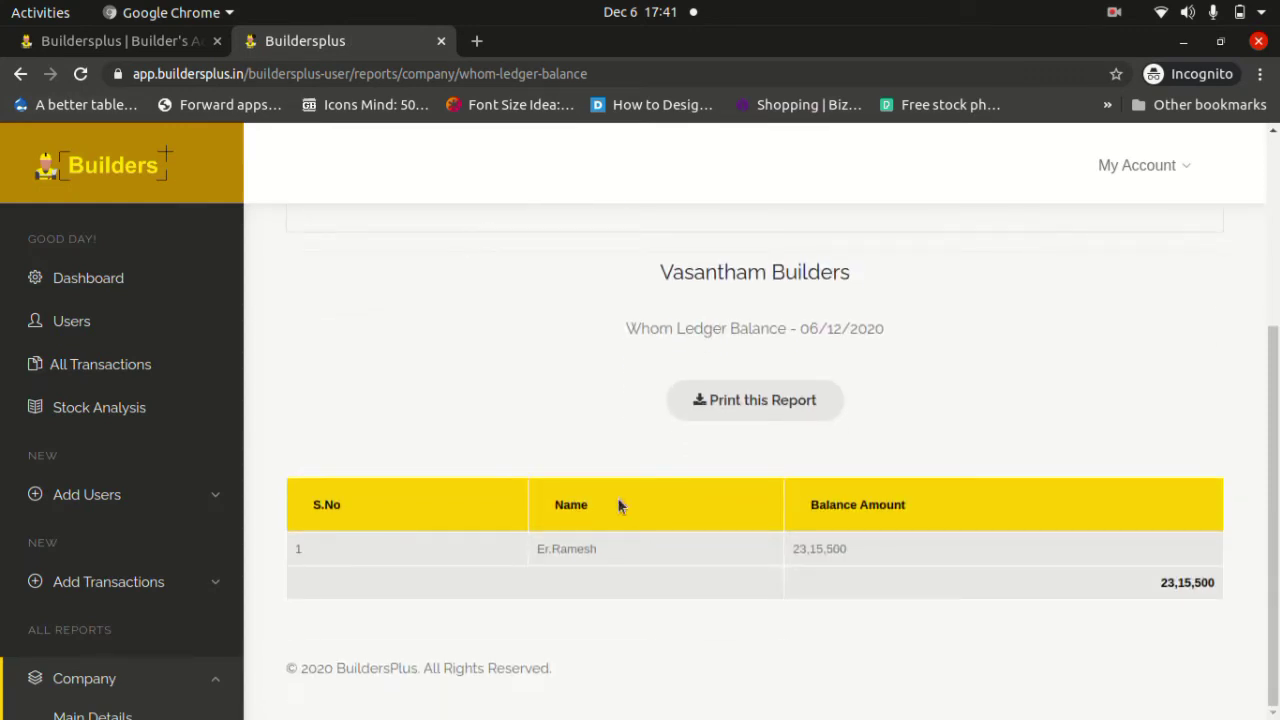
pyautogui.scroll(-3, 131, 420)
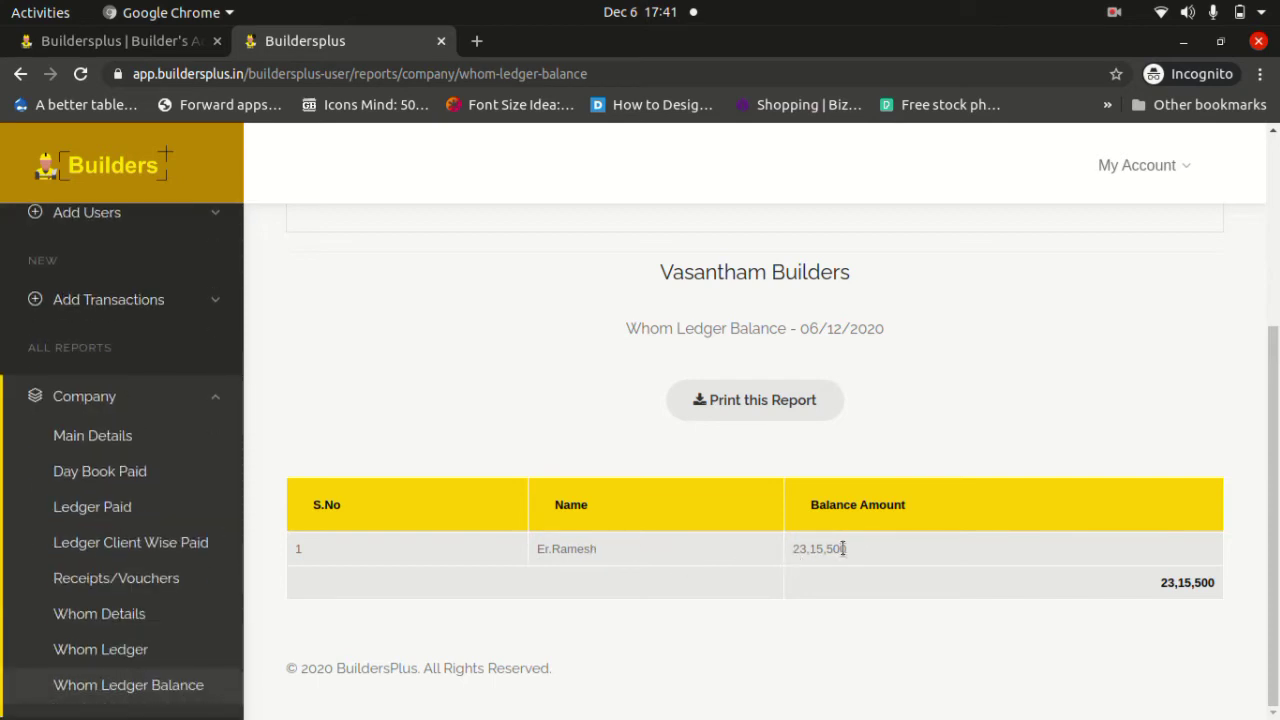
pyautogui.moveTo(851, 549); pyautogui.dragTo(790, 556)
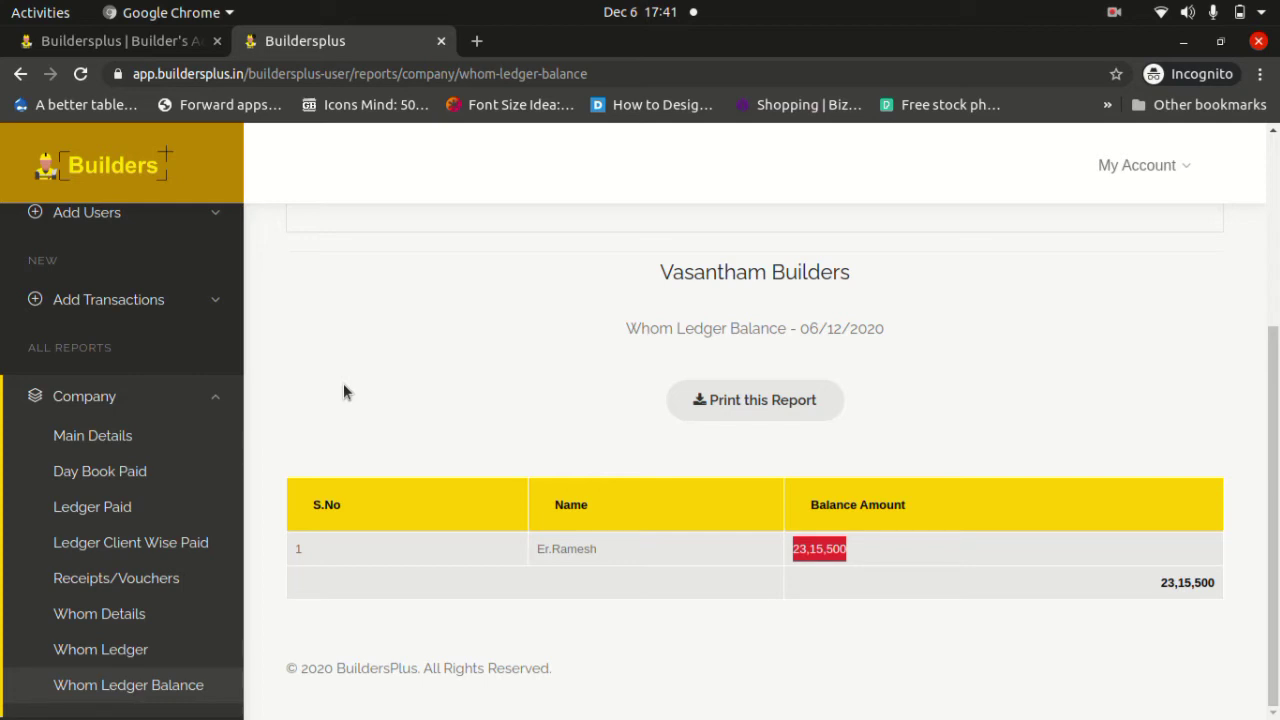
pyautogui.click(219, 398)
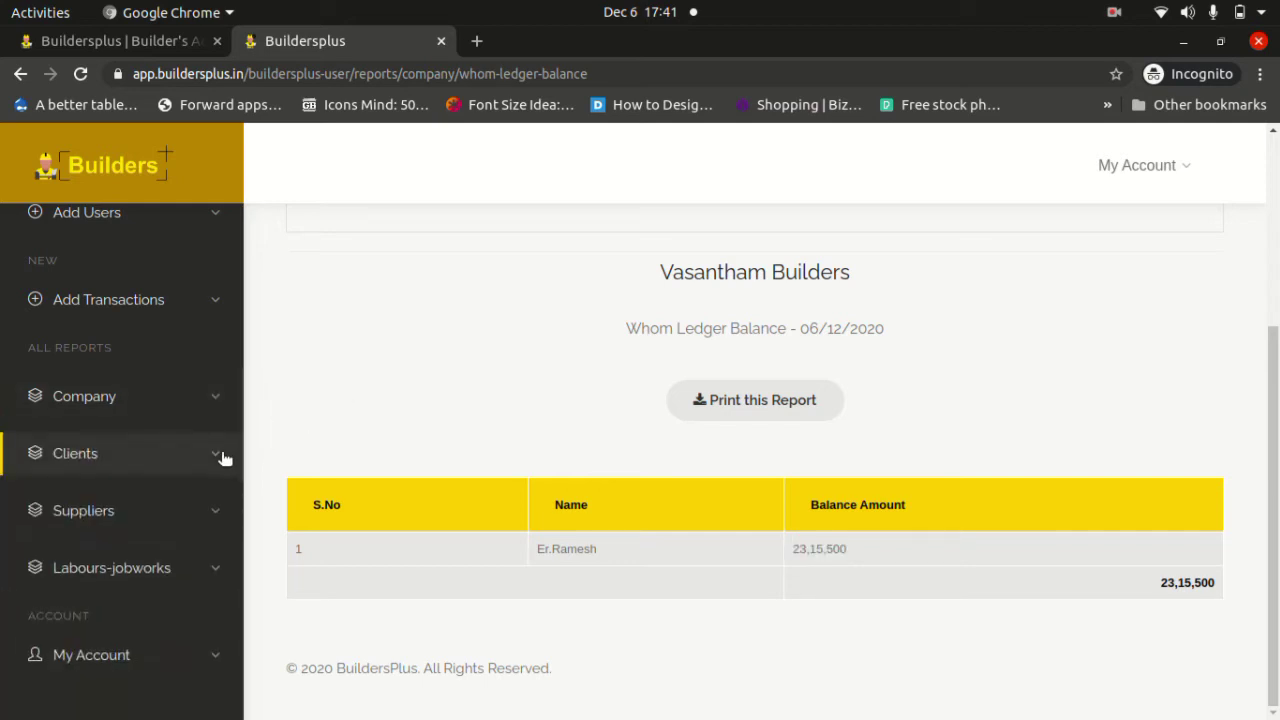
# Open Client Main Details and view totals: agreement 45,00,000, received 25,00,000, profit 92.09%.
pyautogui.click(220, 455)
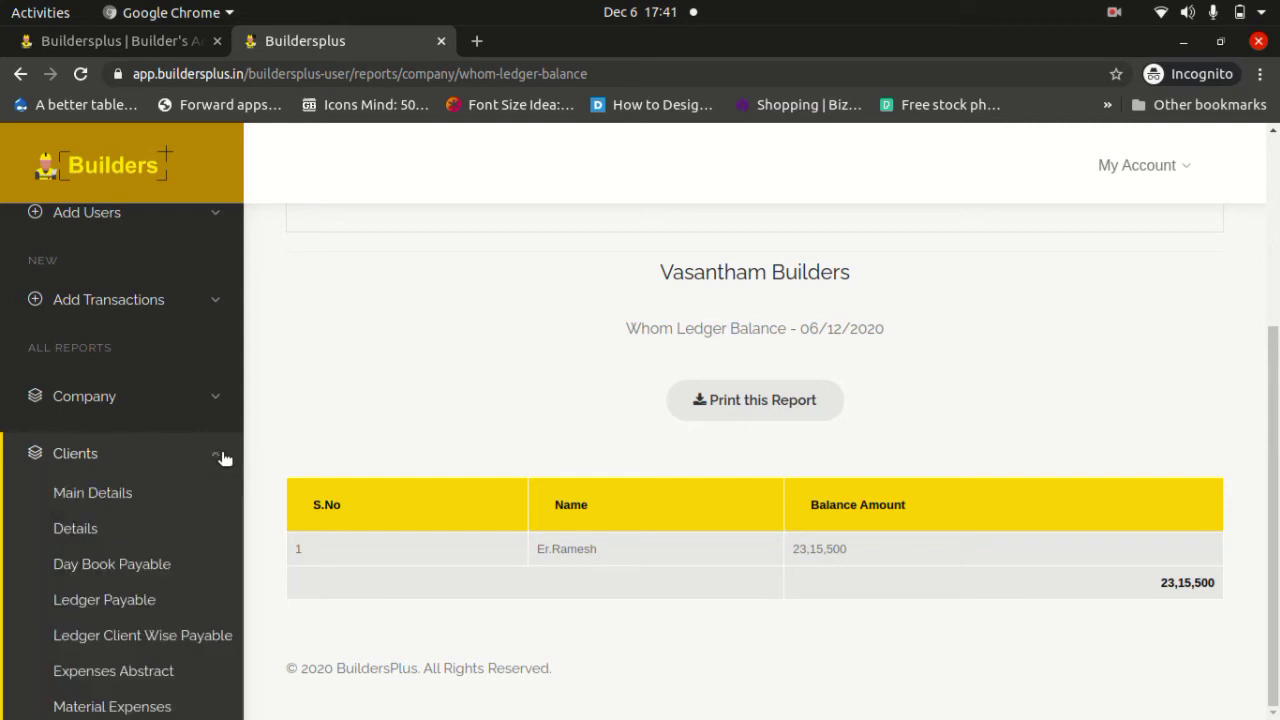
pyautogui.click(100, 494)
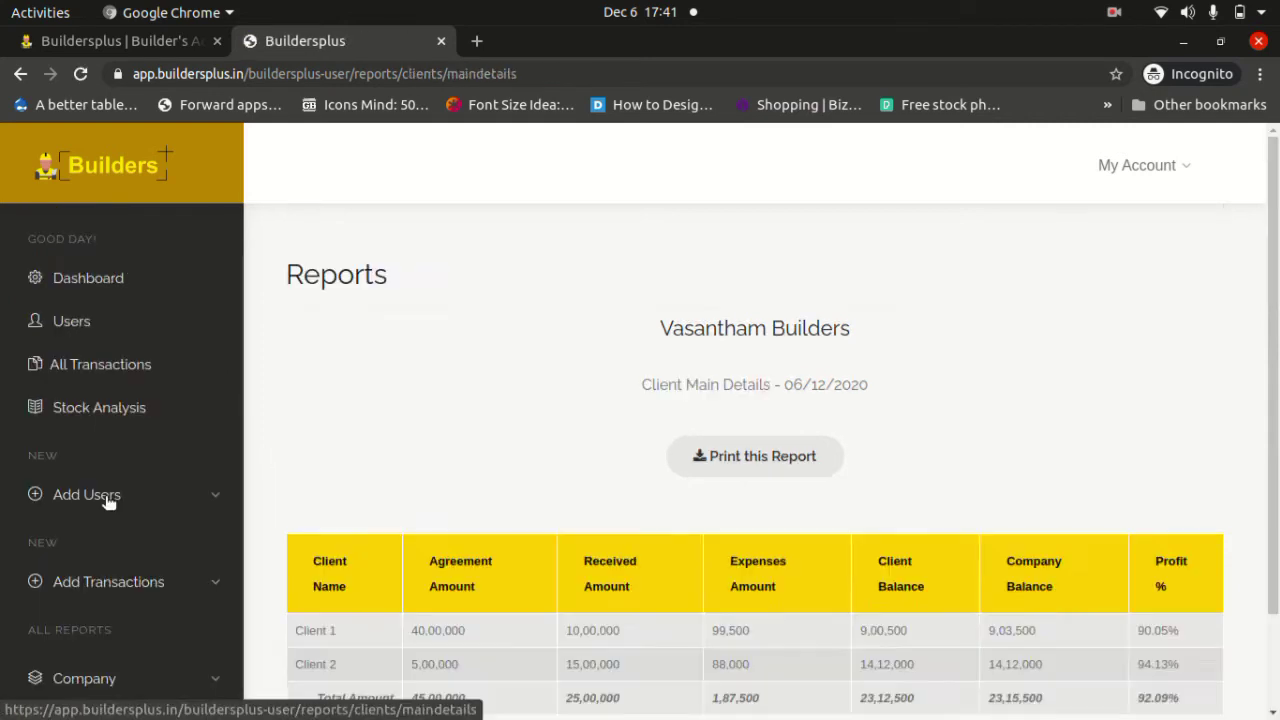
pyautogui.scroll(-2, 377, 432)
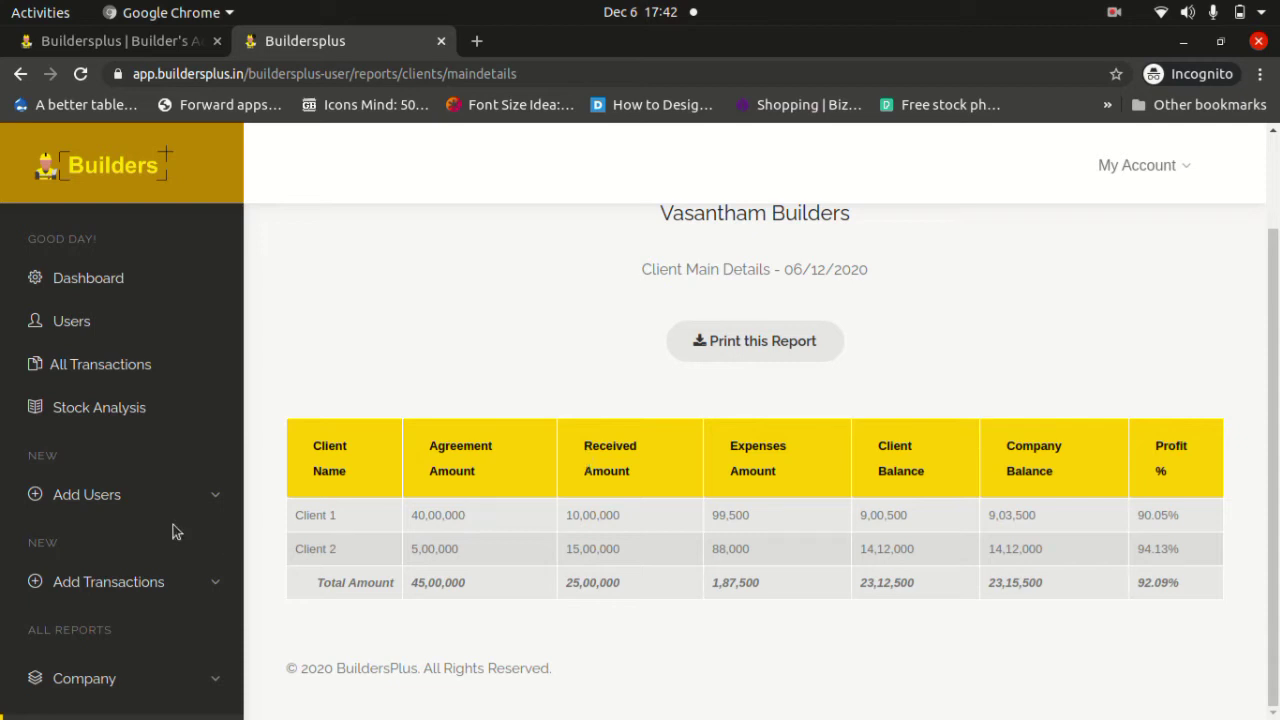
pyautogui.scroll(-5, 140, 515)
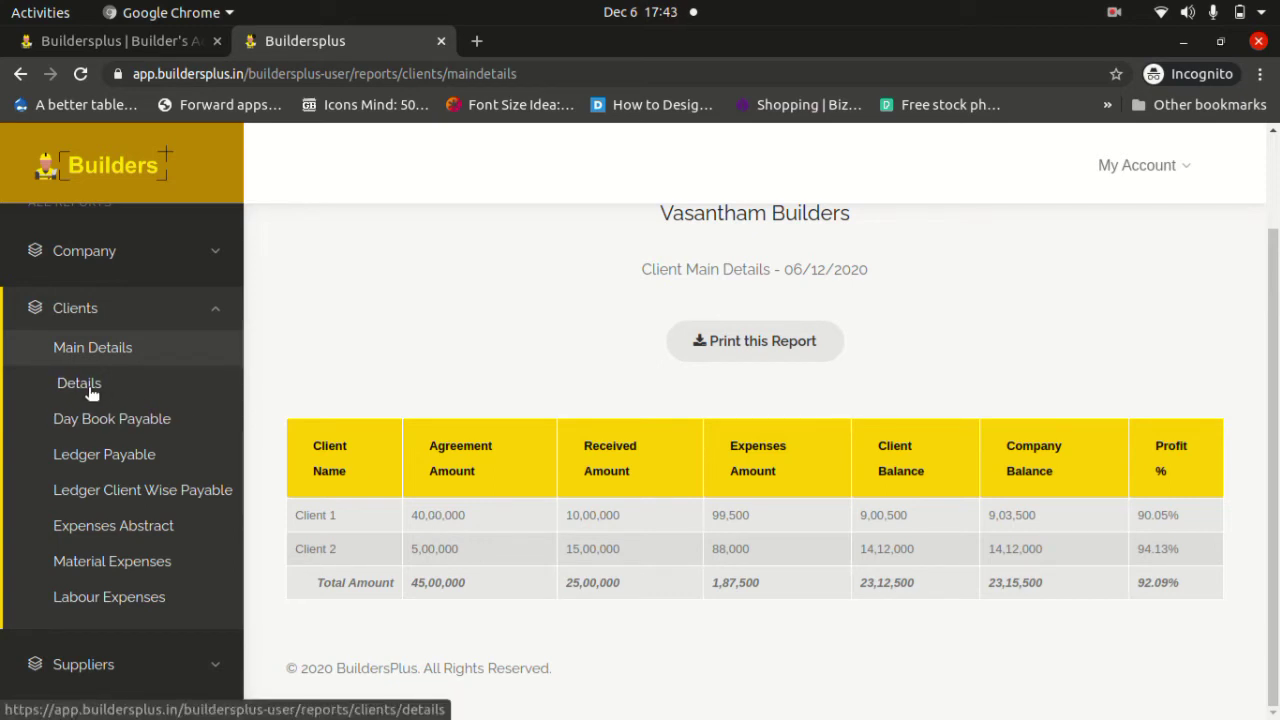
# Open Client Details and point out Client 2's receipts of 1000000.00 and 500000.00.
pyautogui.click(90, 393)
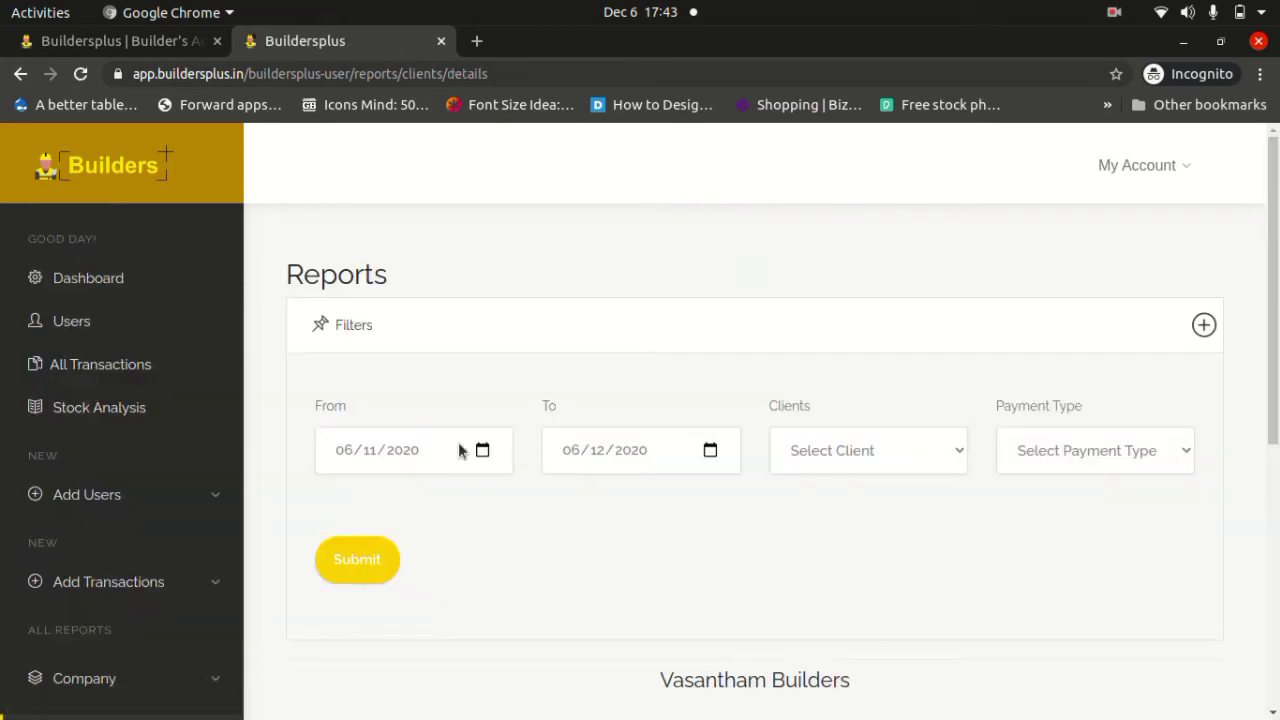
pyautogui.scroll(-5, 458, 449)
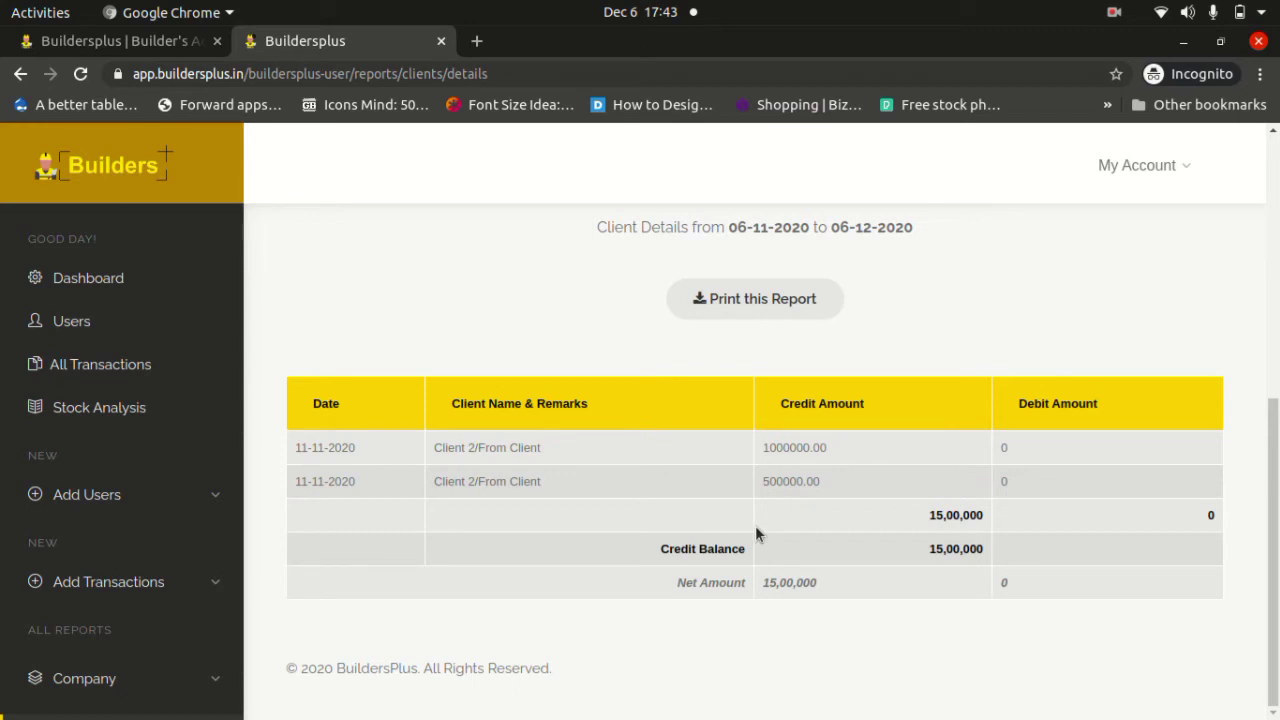
pyautogui.doubleClick(776, 447)
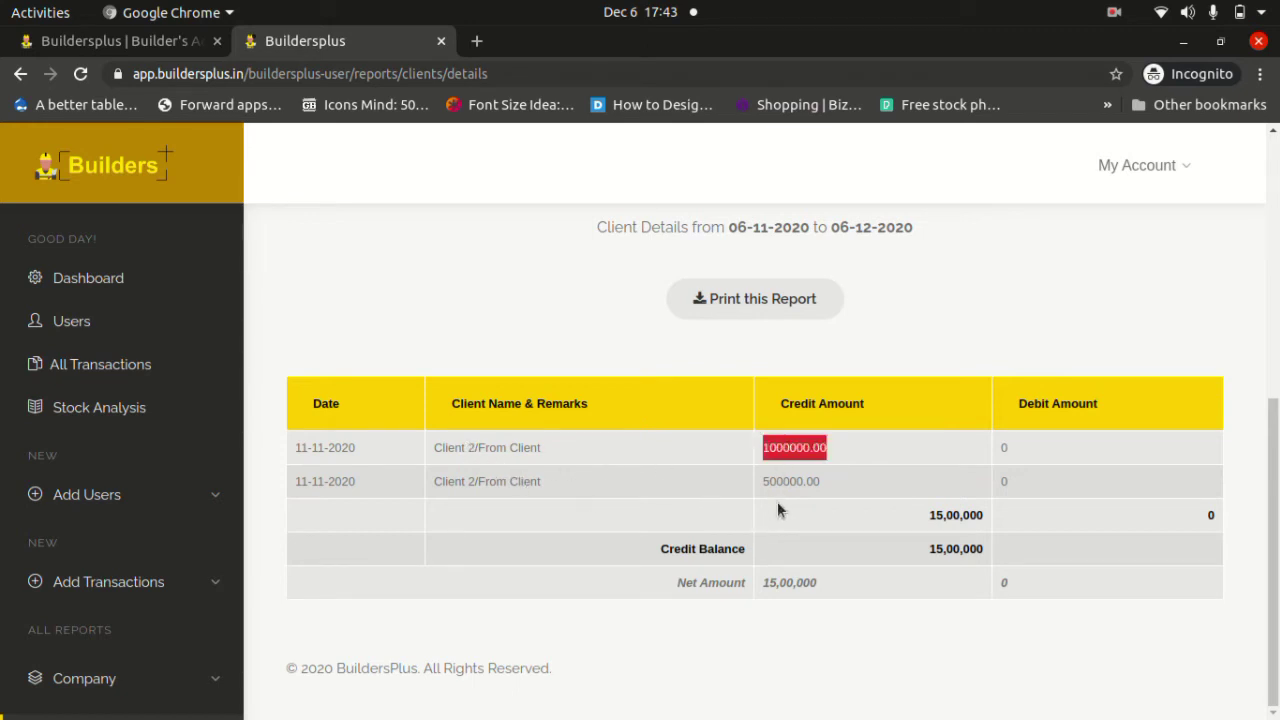
pyautogui.doubleClick(775, 483)
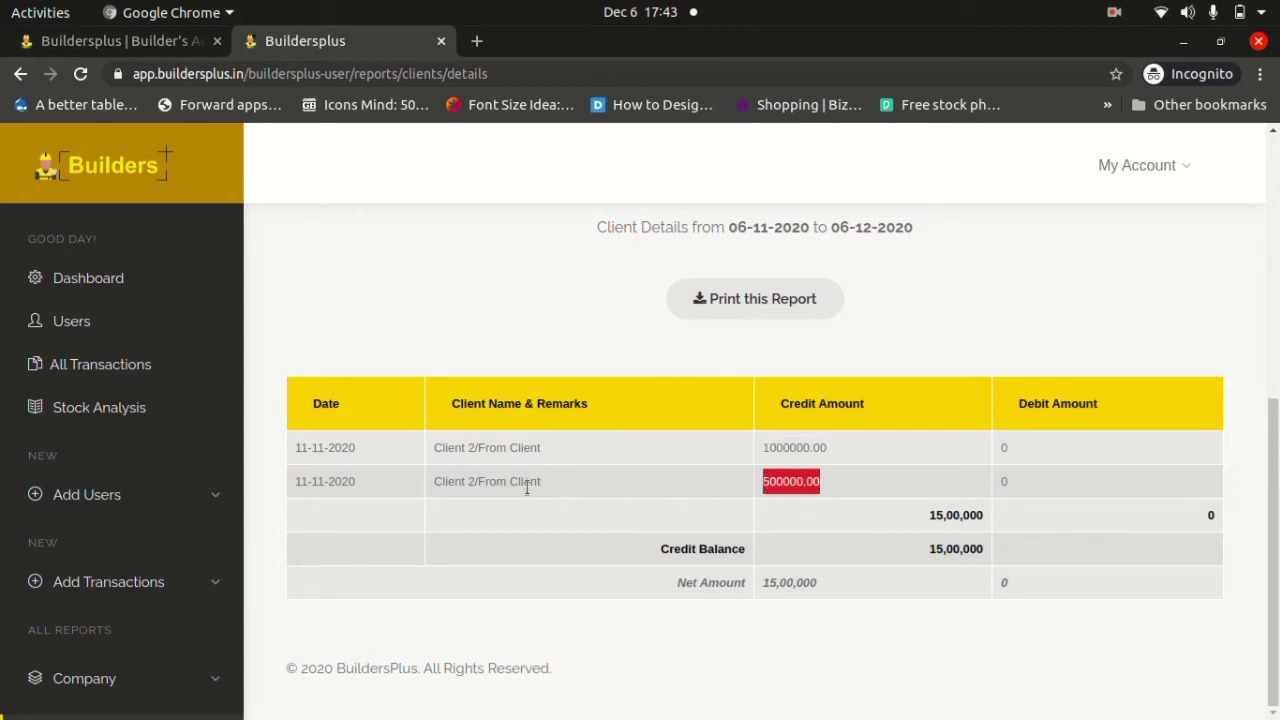
pyautogui.scroll(5, 527, 487)
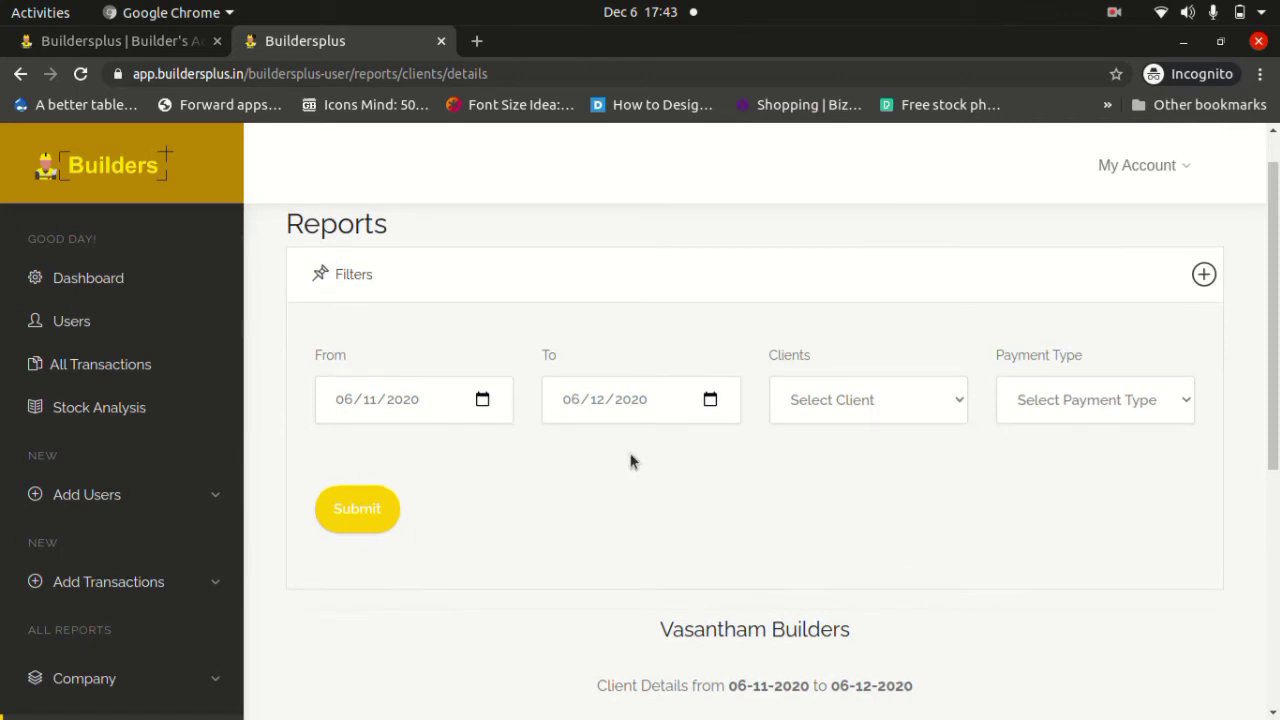
# Set the report's To date to 15 December 2020 and submit.
pyautogui.click(714, 405)
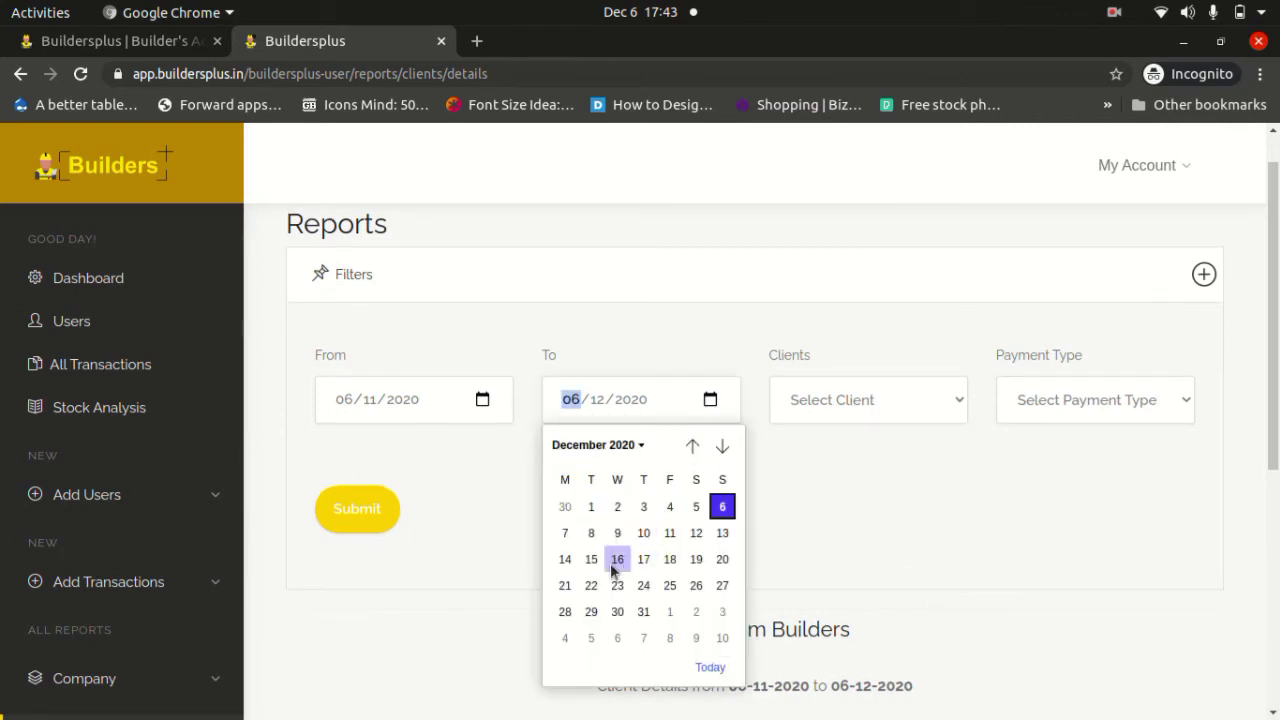
pyautogui.click(591, 561)
pyautogui.click(380, 515)
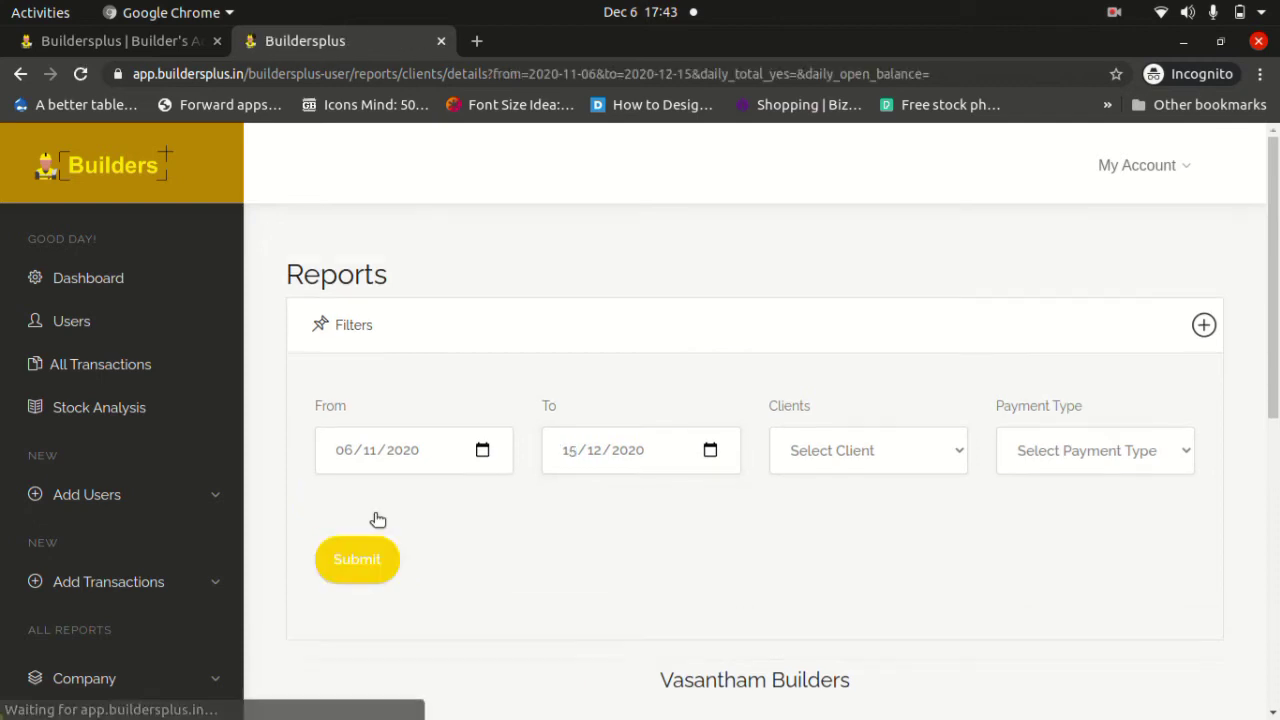
pyautogui.scroll(-5, 378, 518)
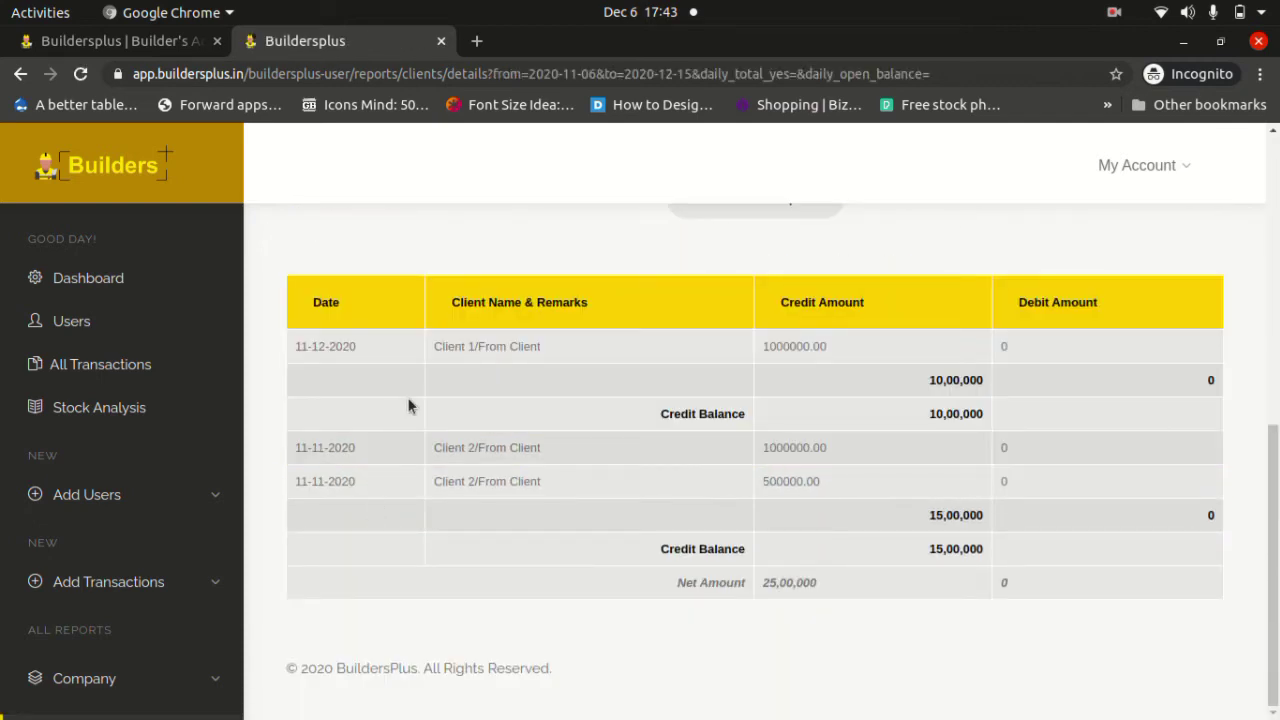
# Point out Client 1's 1000000.00 receipt and the 25,00,000 net amount.
pyautogui.moveTo(557, 354); pyautogui.dragTo(436, 346)
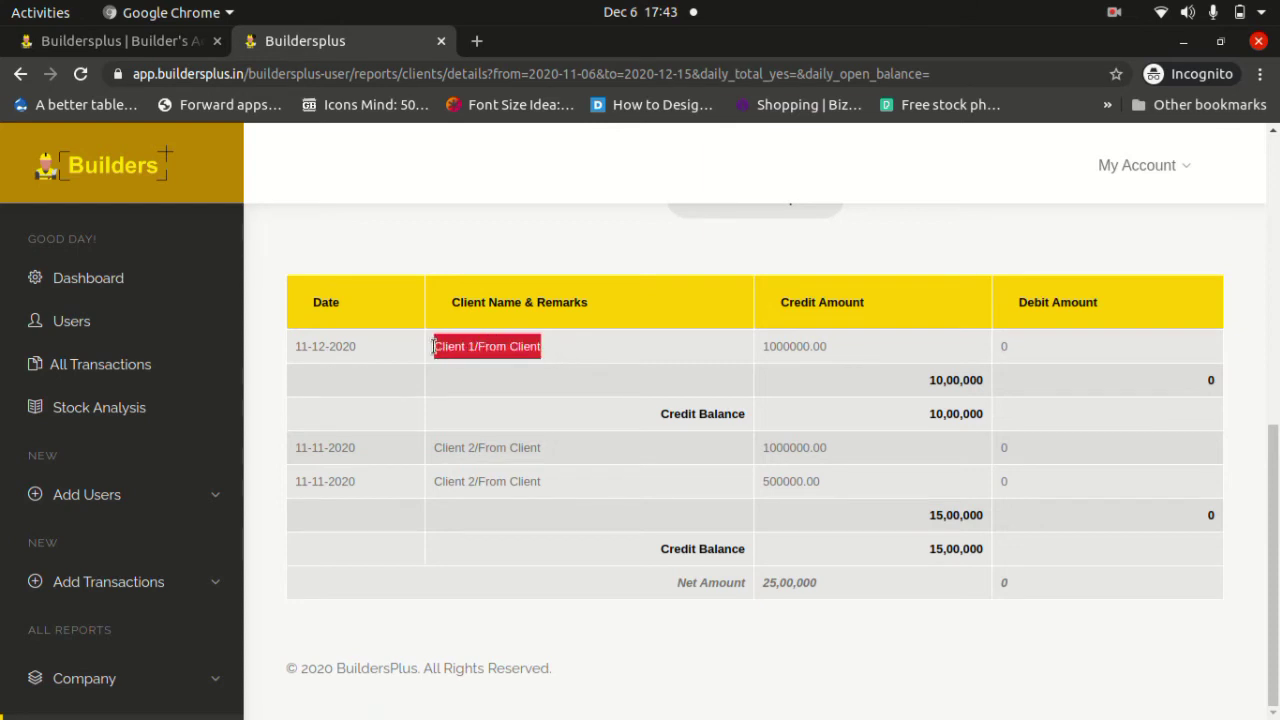
pyautogui.moveTo(833, 352); pyautogui.dragTo(762, 346)
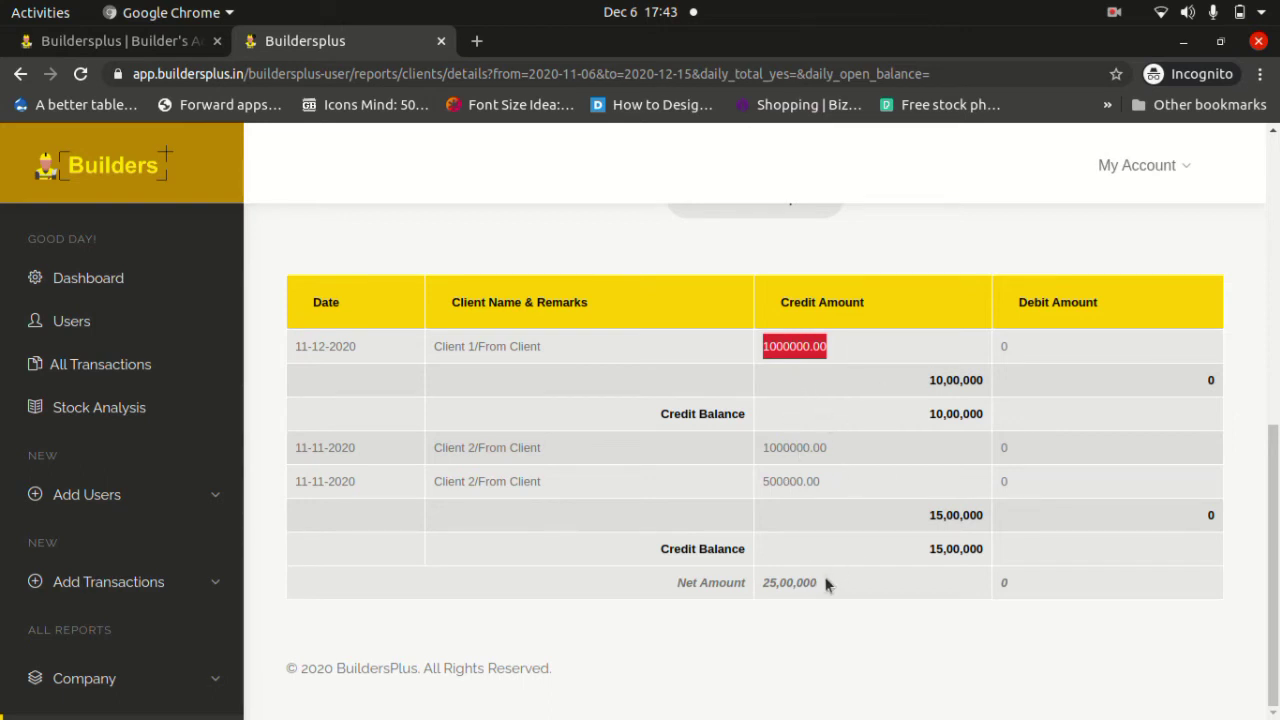
pyautogui.moveTo(826, 583); pyautogui.dragTo(756, 589)
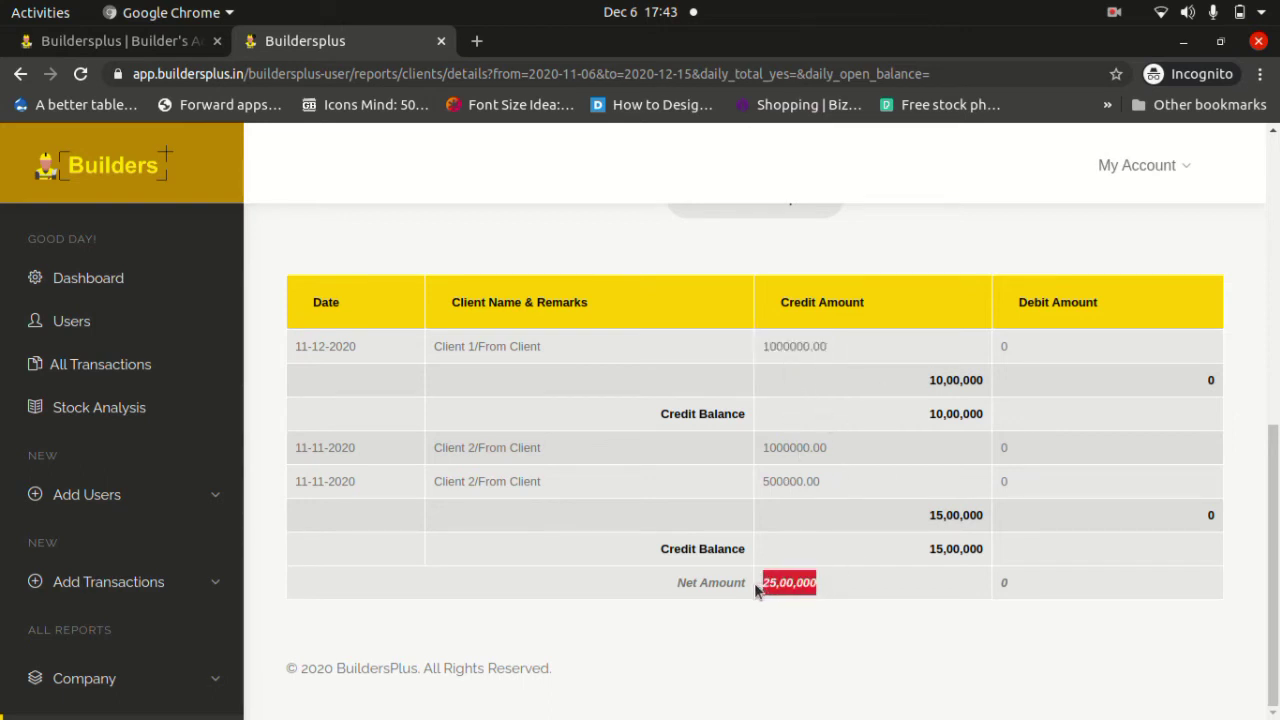
pyautogui.scroll(-5, 86, 450)
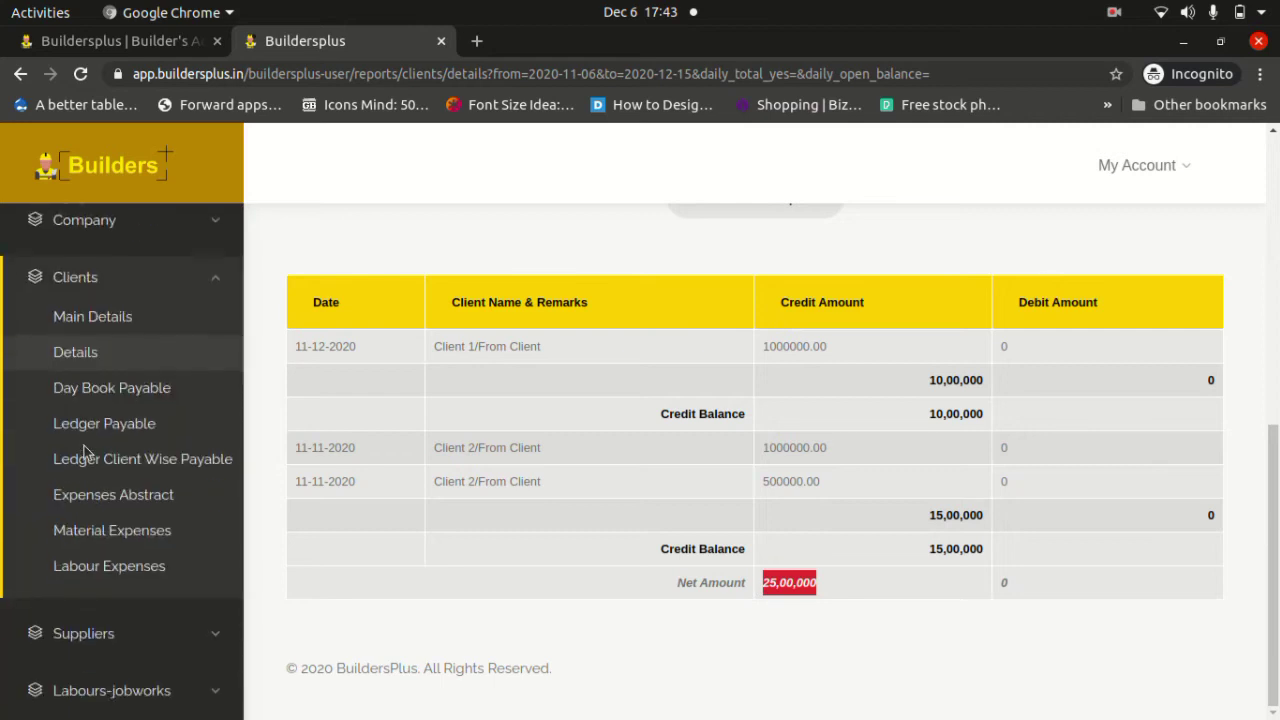
# Open the client Day Book Payable report and scroll through its entries.
pyautogui.click(95, 400)
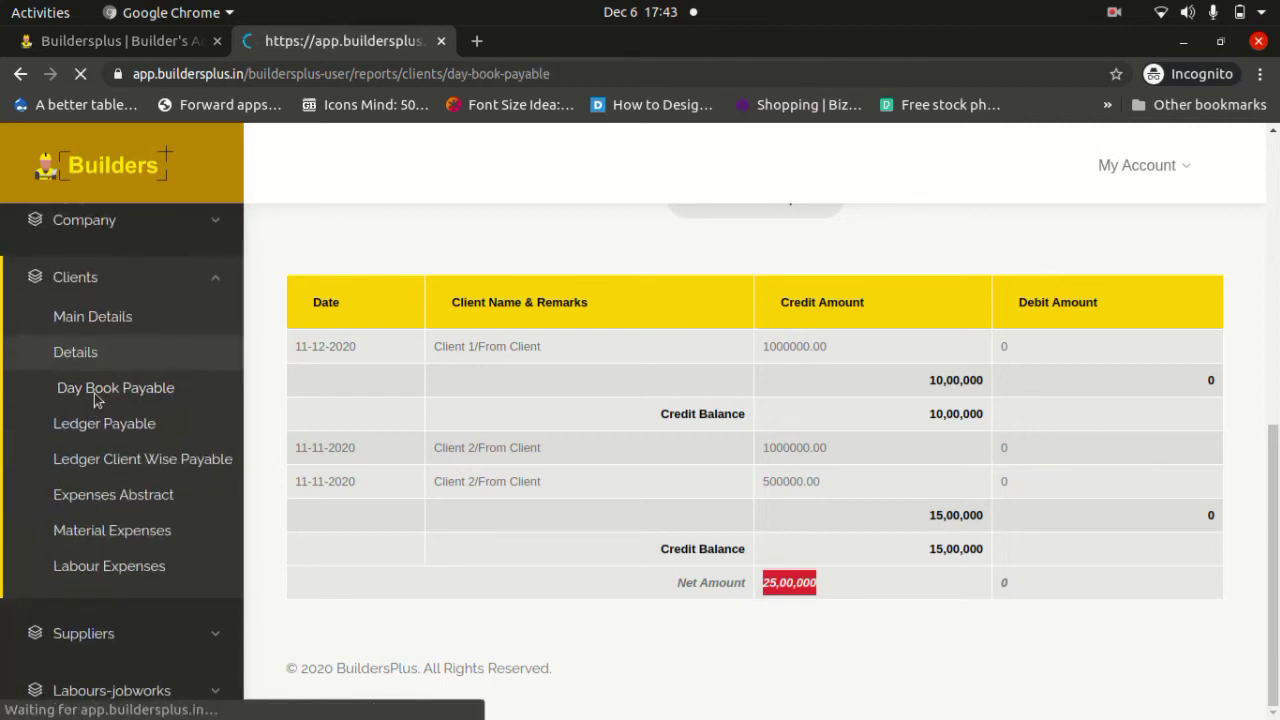
pyautogui.scroll(-5, 171, 452)
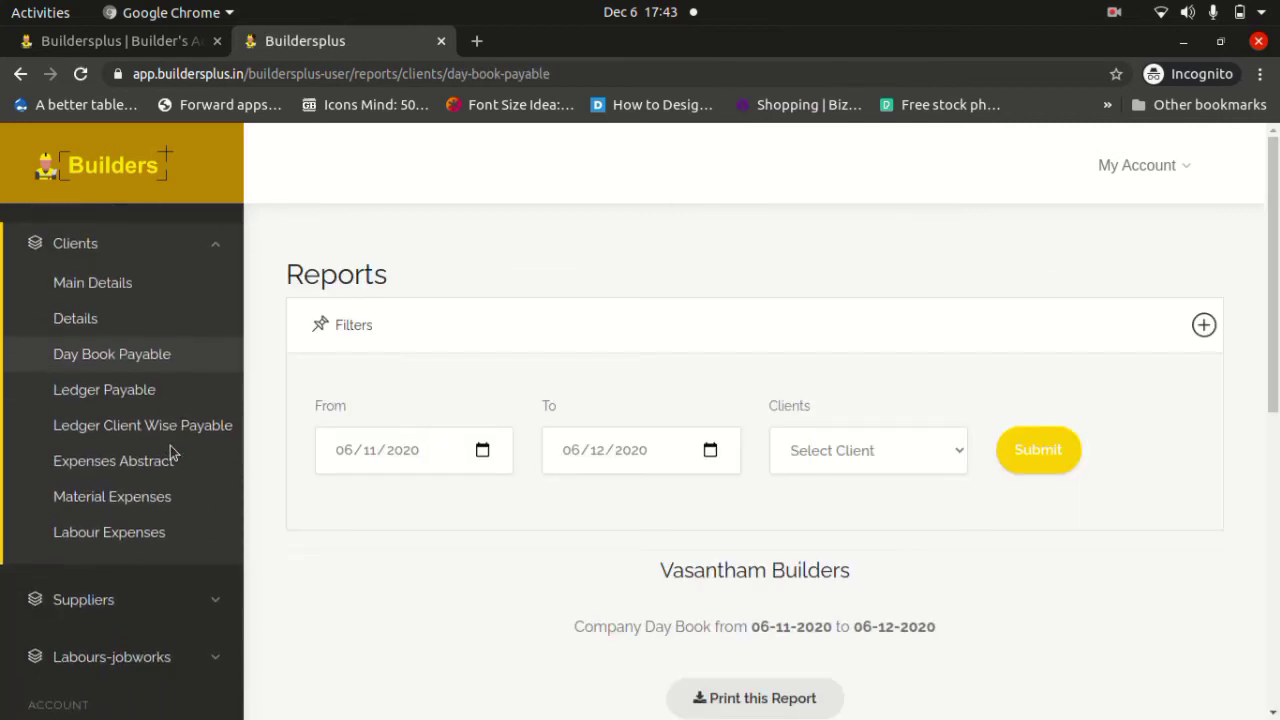
pyautogui.scroll(1, 171, 452)
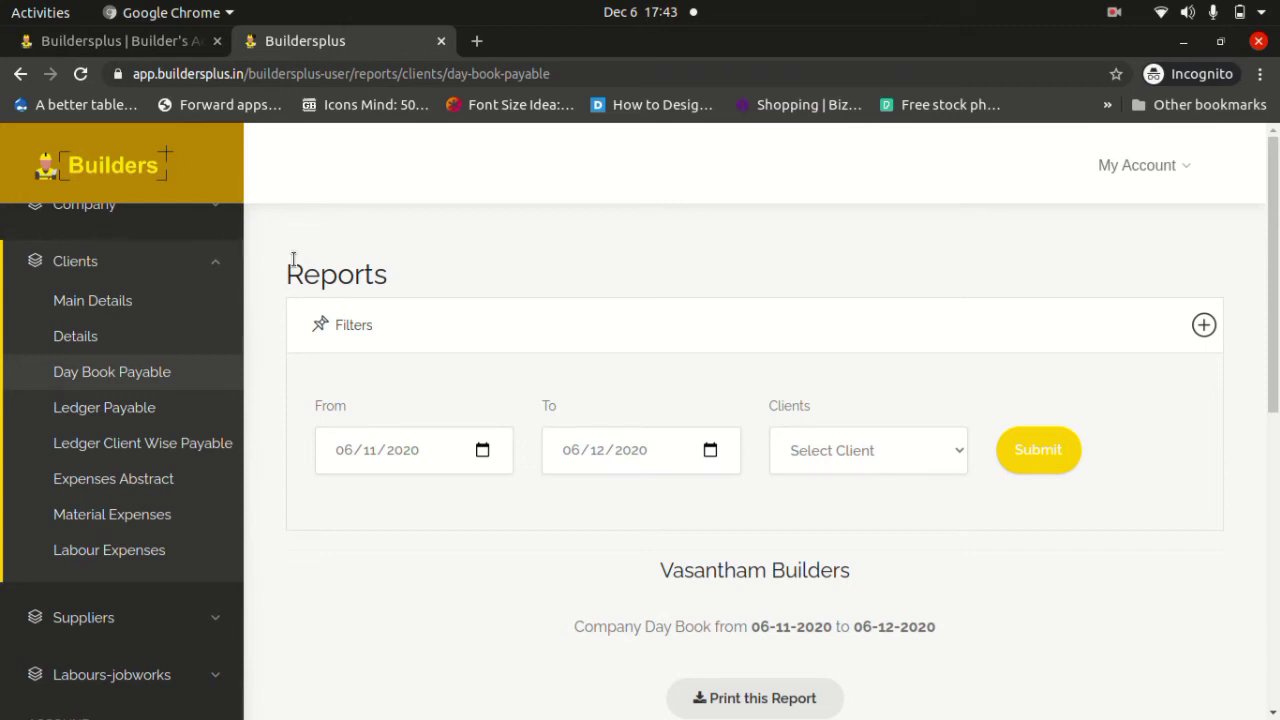
pyautogui.scroll(-5, 293, 258)
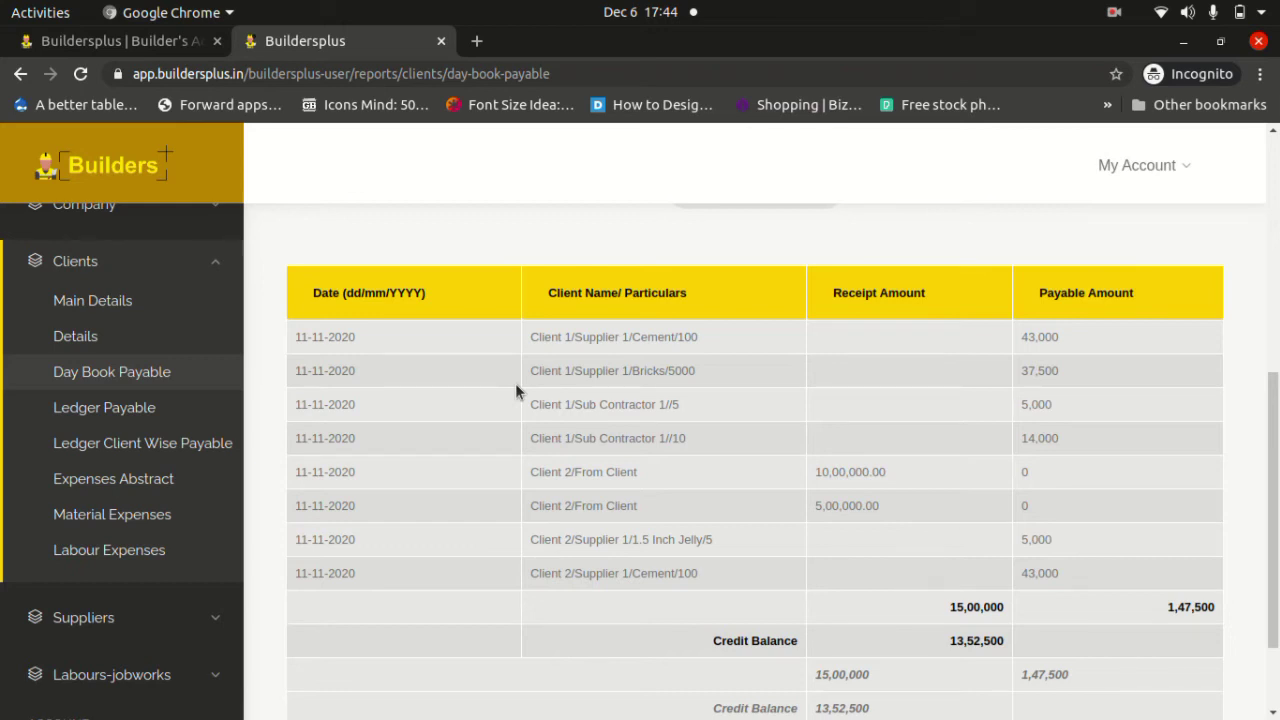
pyautogui.scroll(4, 515, 383)
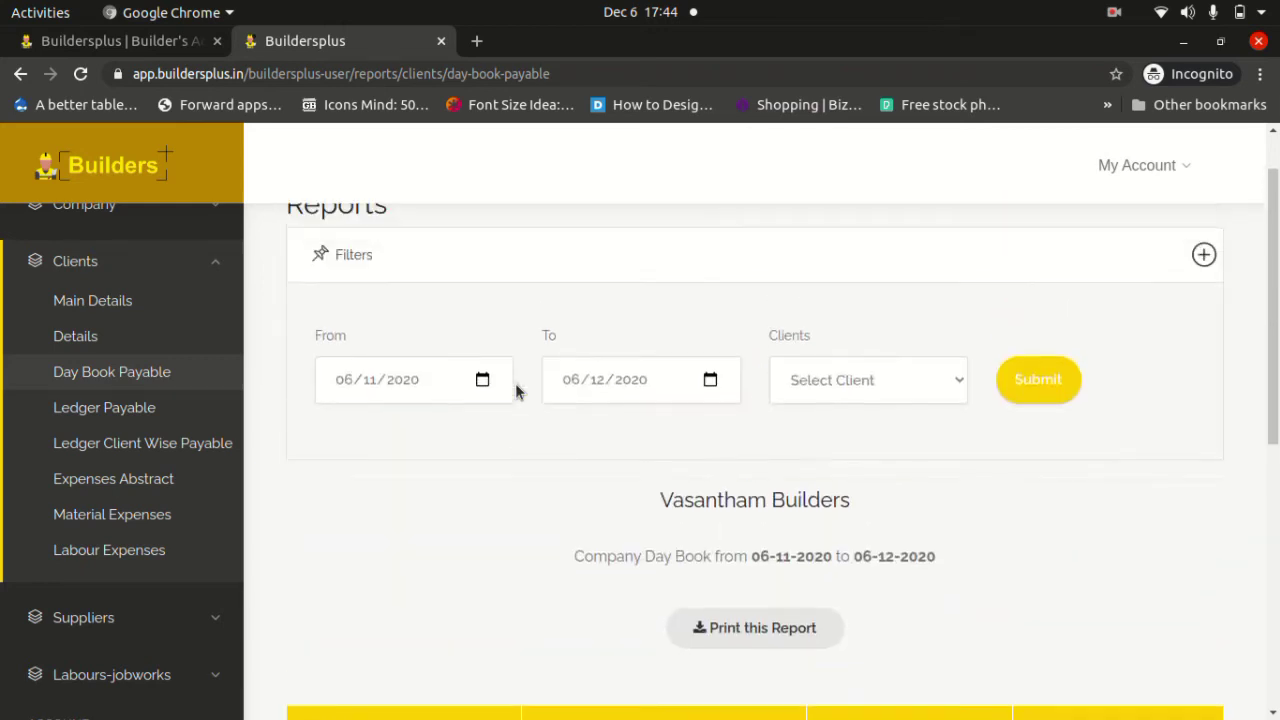
# Rerun Day Book Payable for 01/09/2020 to 15/12/2020.
pyautogui.click(710, 381)
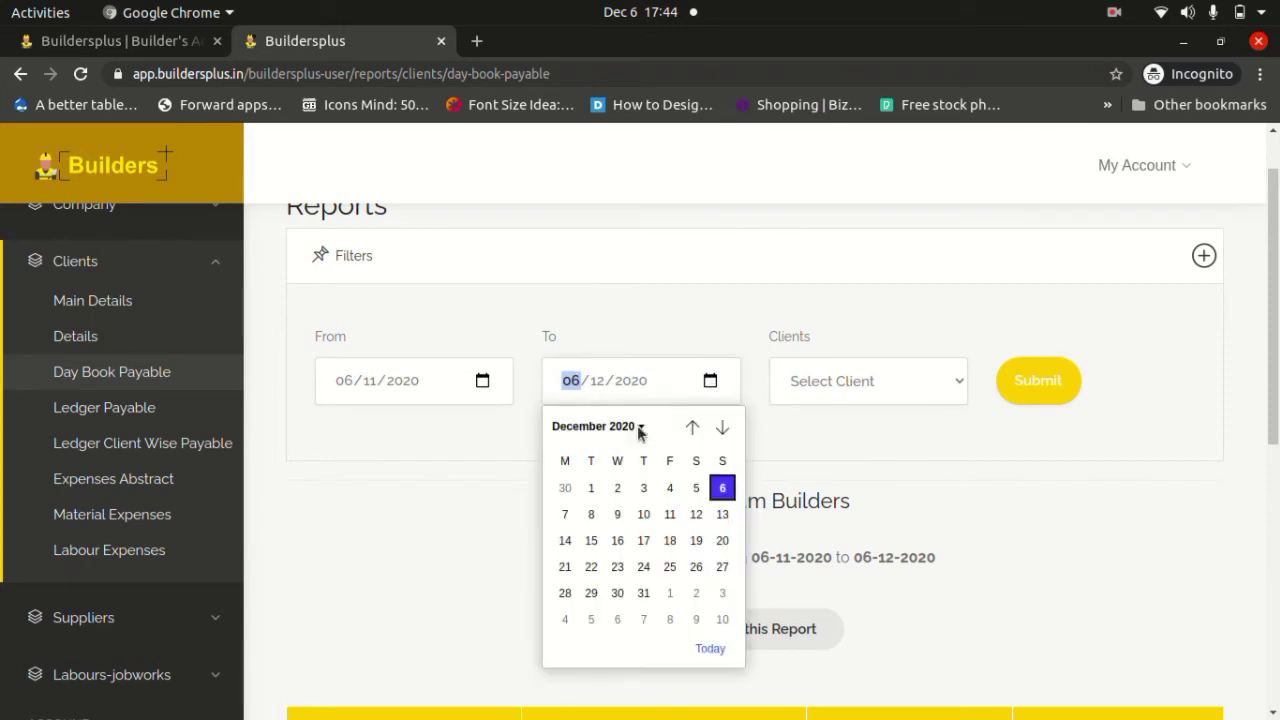
pyautogui.click(596, 548)
pyautogui.click(482, 381)
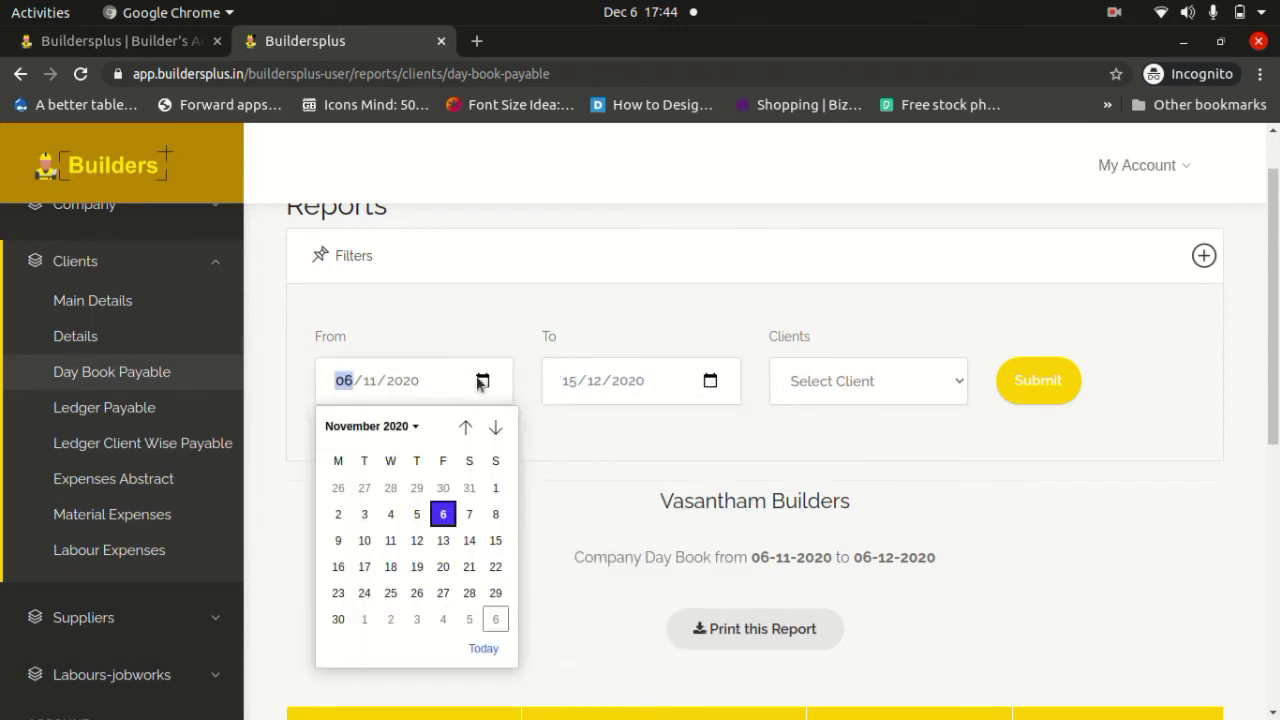
pyautogui.click(465, 427)
pyautogui.click(465, 427)
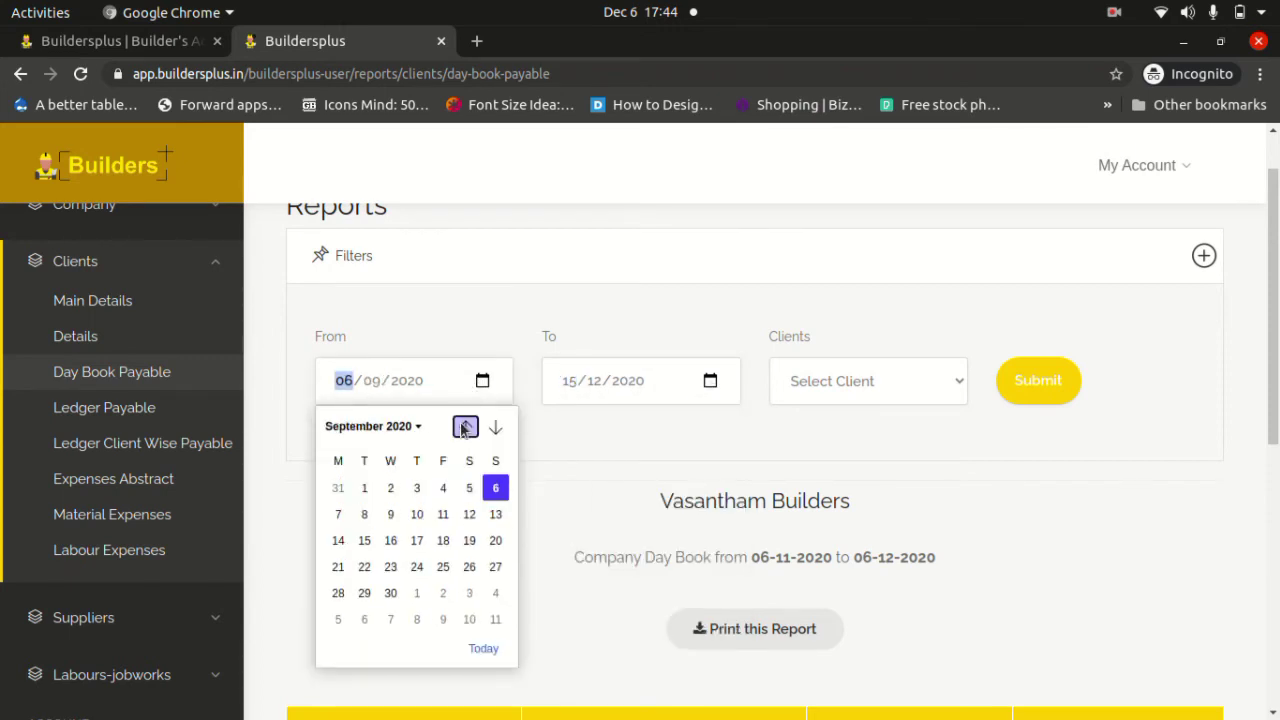
pyautogui.click(363, 494)
pyautogui.click(1037, 390)
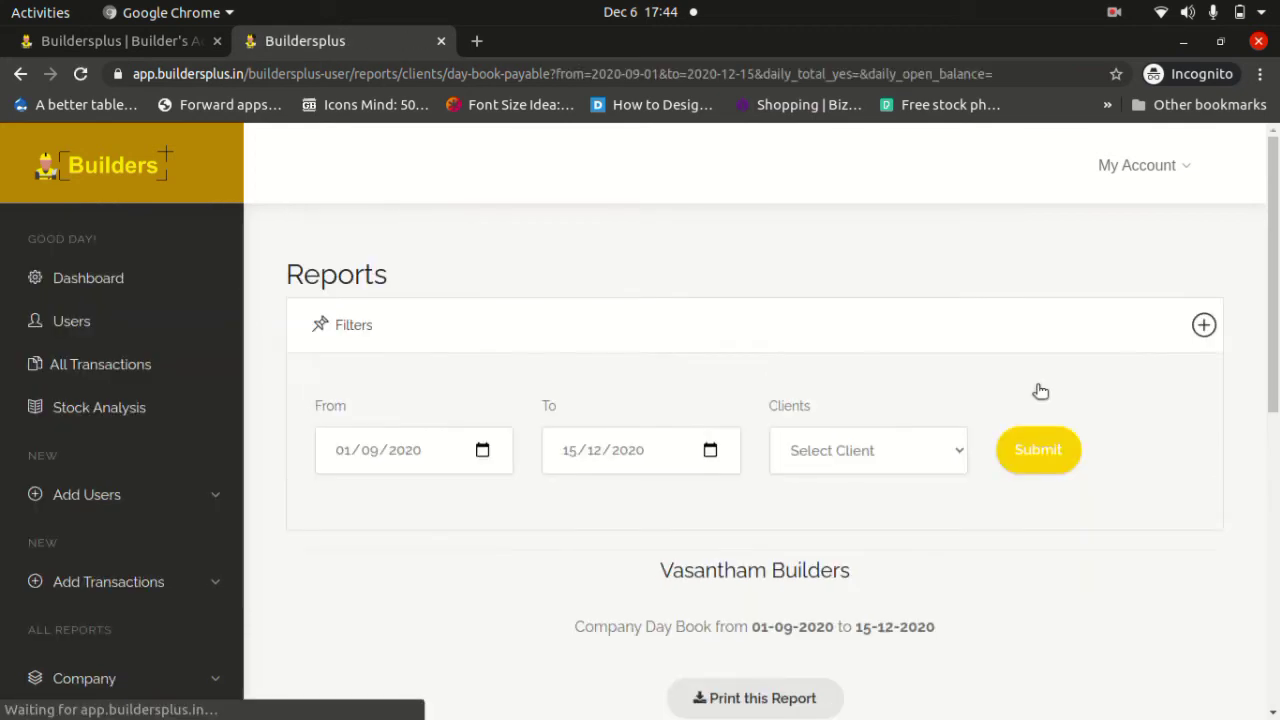
# Point out the 12-12-2020 entry and the Client 1 receipt in the Day Book.
pyautogui.scroll(-10, 889, 509)
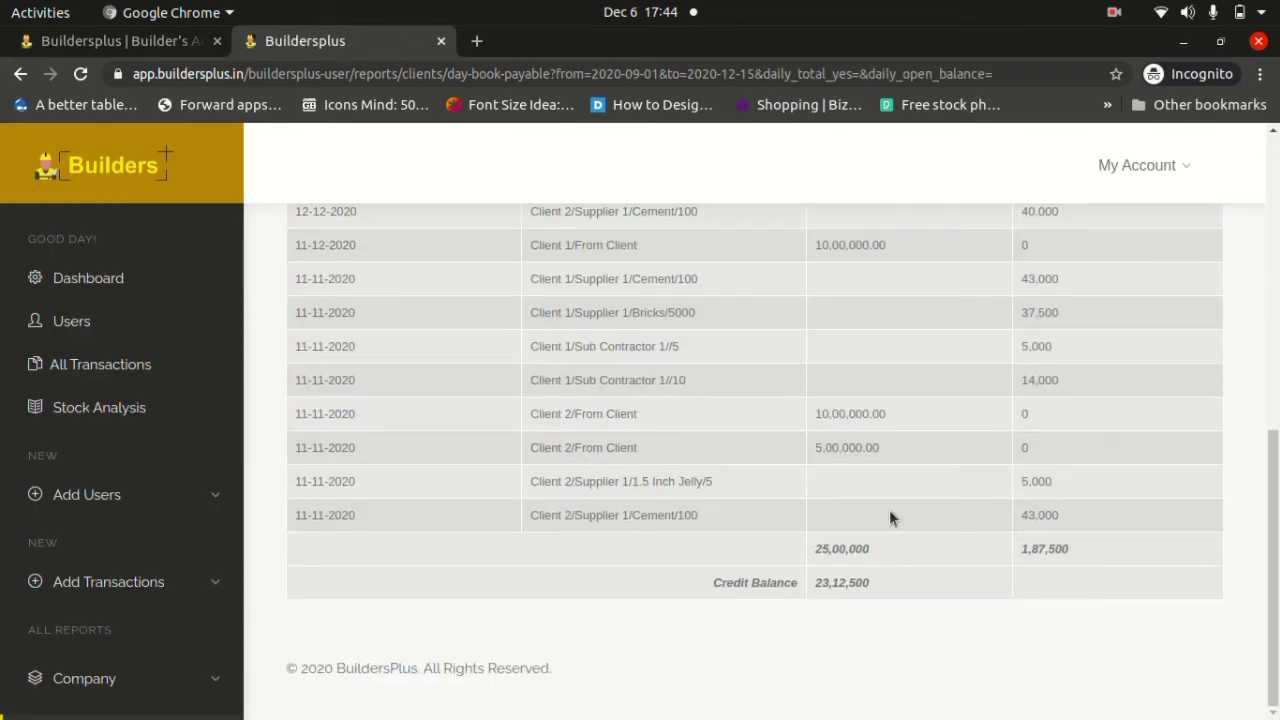
pyautogui.scroll(2, 890, 511)
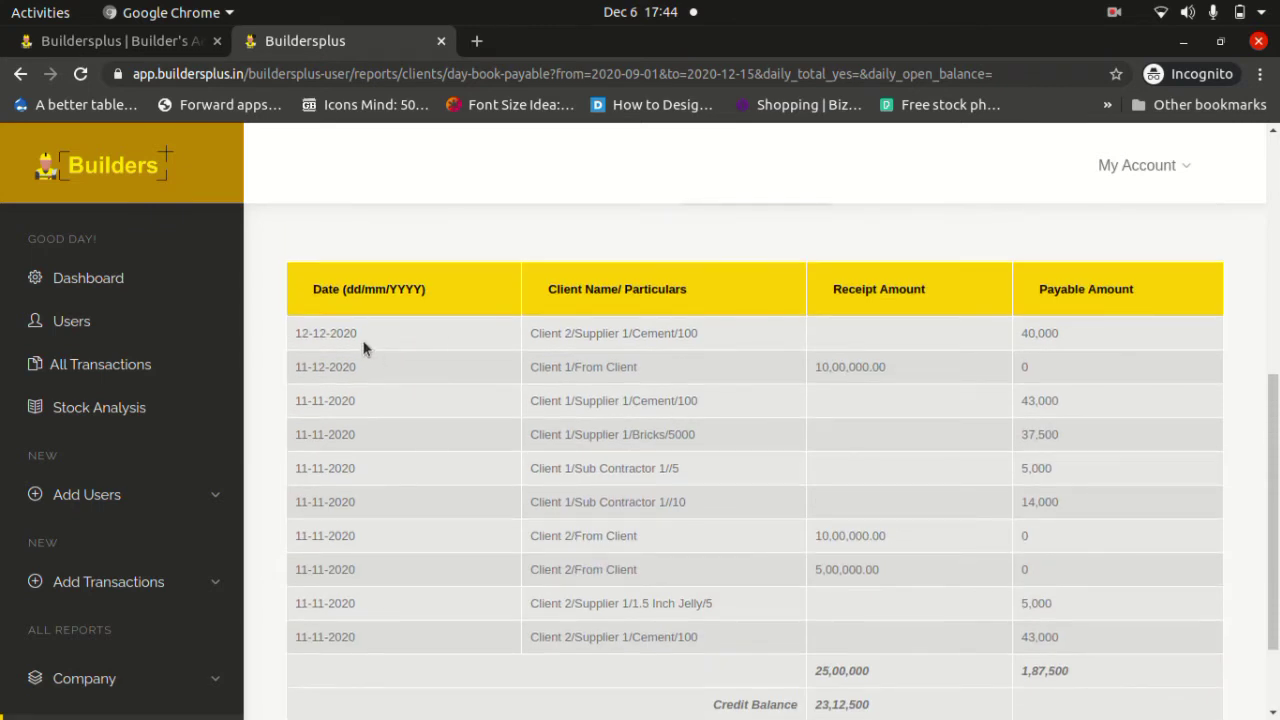
pyautogui.moveTo(360, 340); pyautogui.dragTo(294, 334)
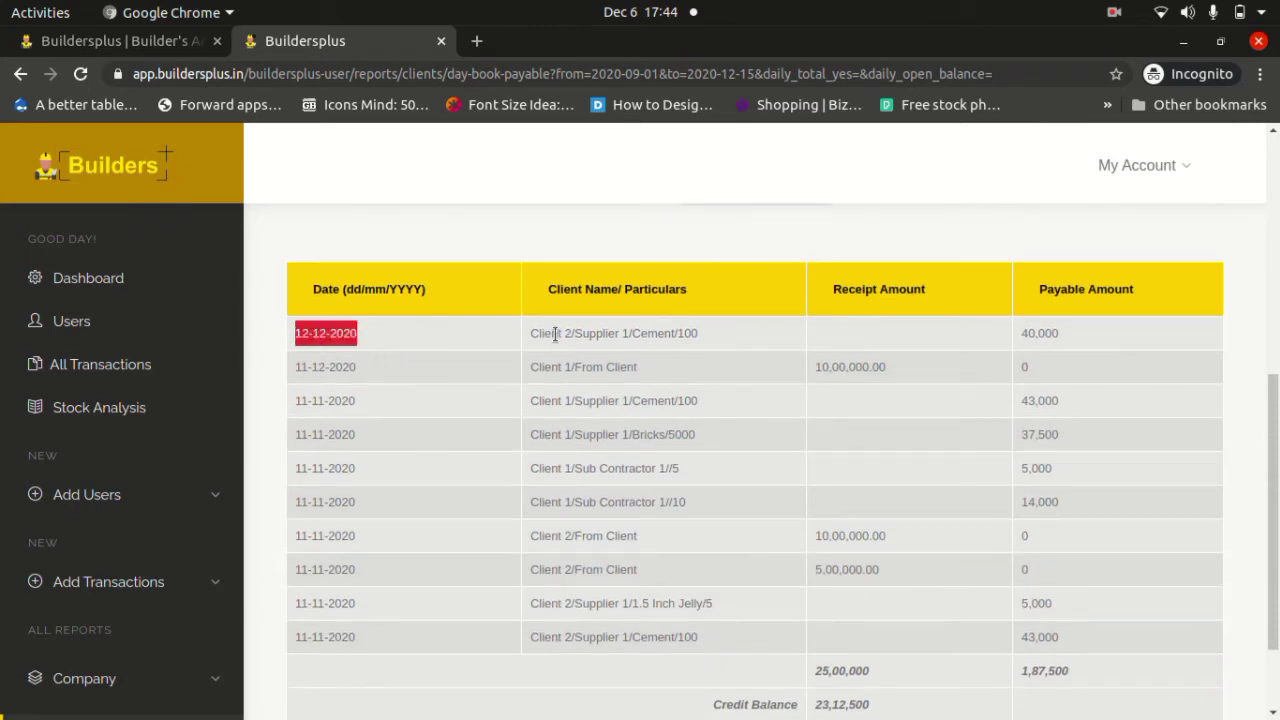
pyautogui.moveTo(557, 333); pyautogui.dragTo(688, 338)
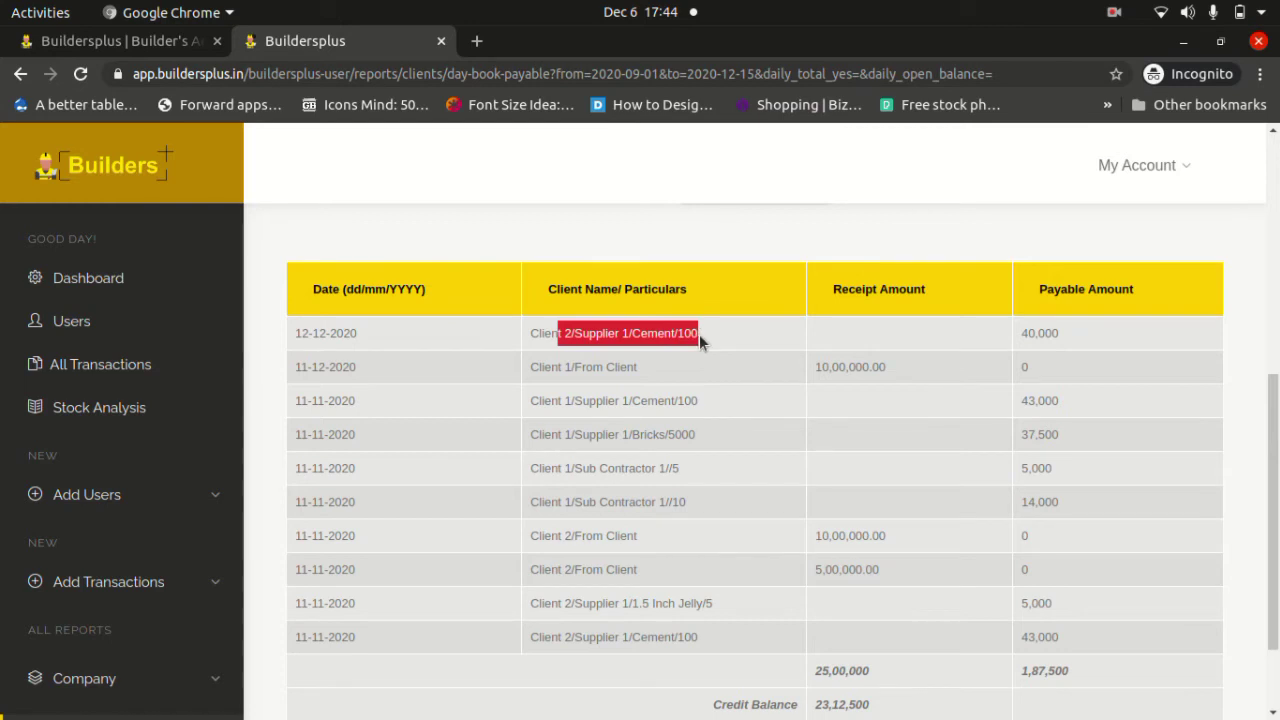
pyautogui.doubleClick(556, 336)
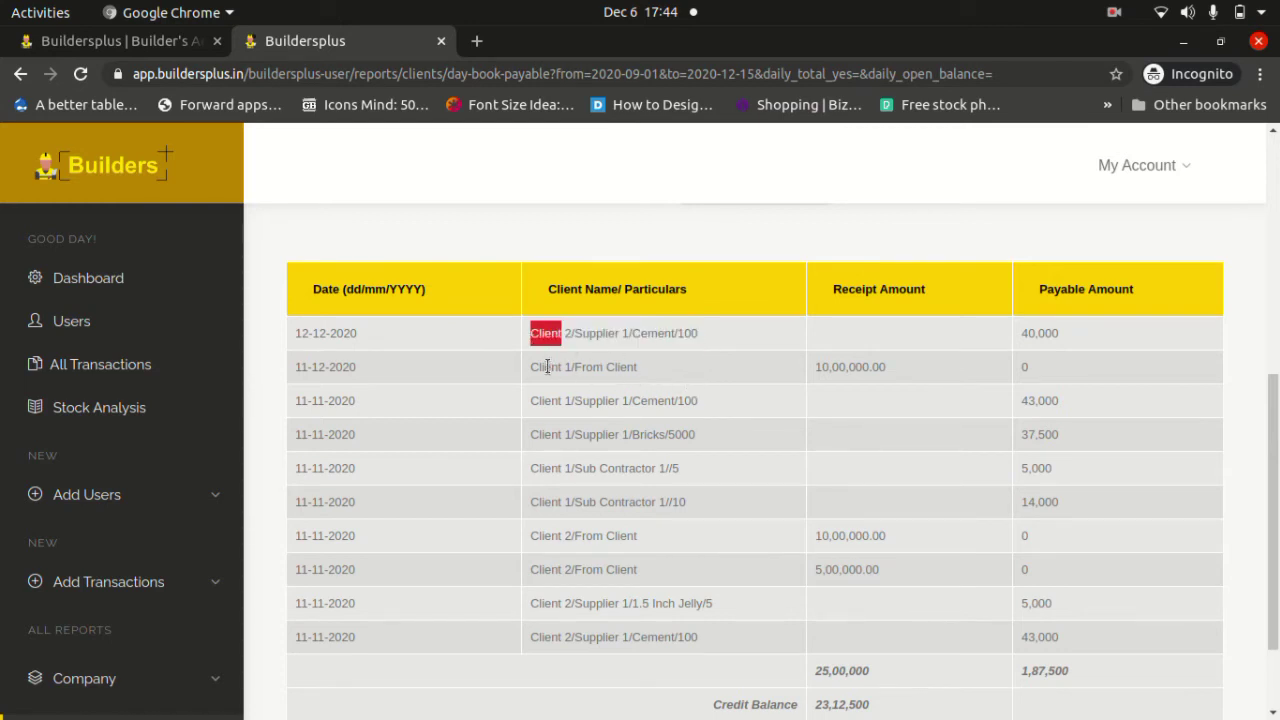
pyautogui.moveTo(551, 367); pyautogui.dragTo(911, 360)
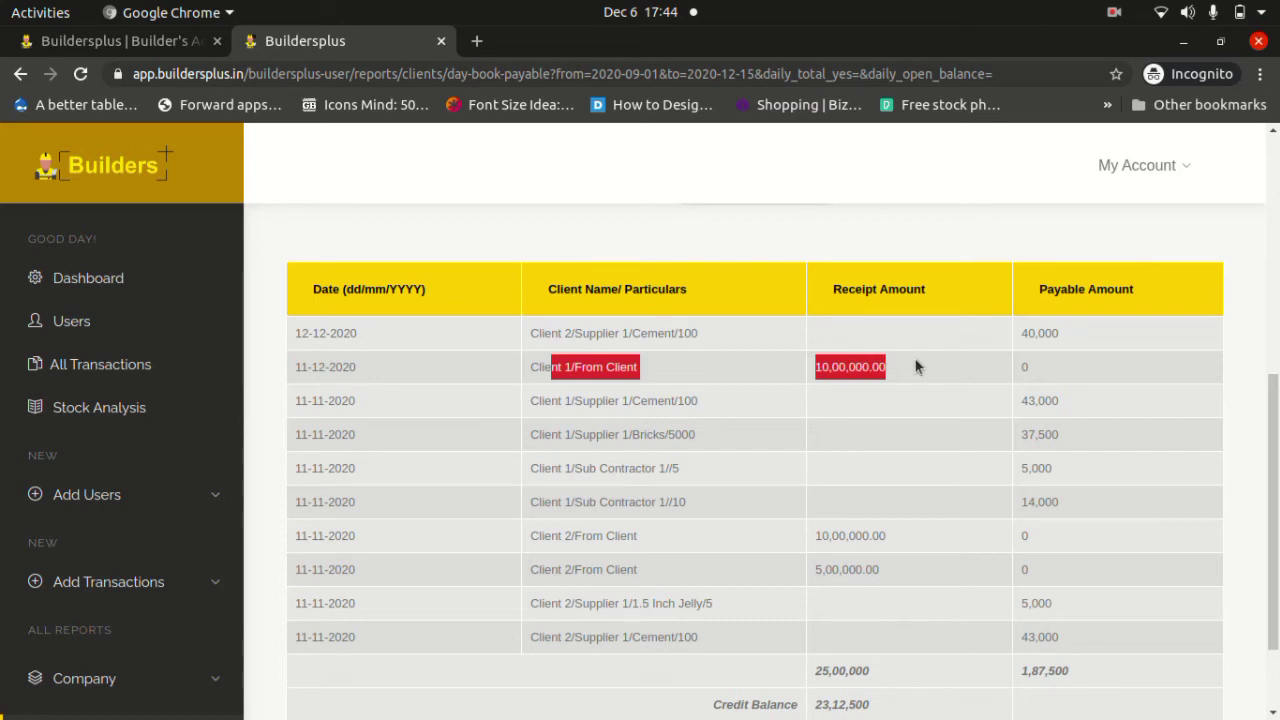
pyautogui.click(915, 367)
# Highlight the 25,00,000 receipt total, 1,87,500 payable and 23,12,500 credit balance.
pyautogui.scroll(-2, 915, 365)
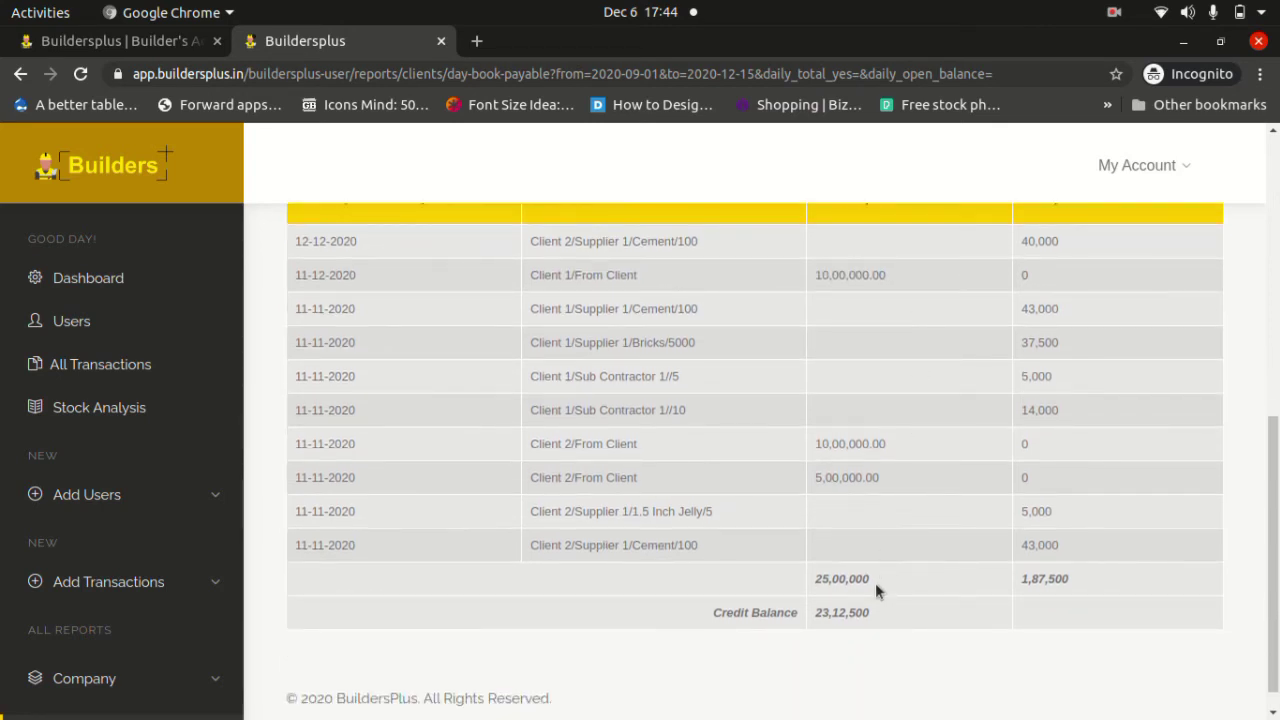
pyautogui.moveTo(876, 580); pyautogui.dragTo(813, 588)
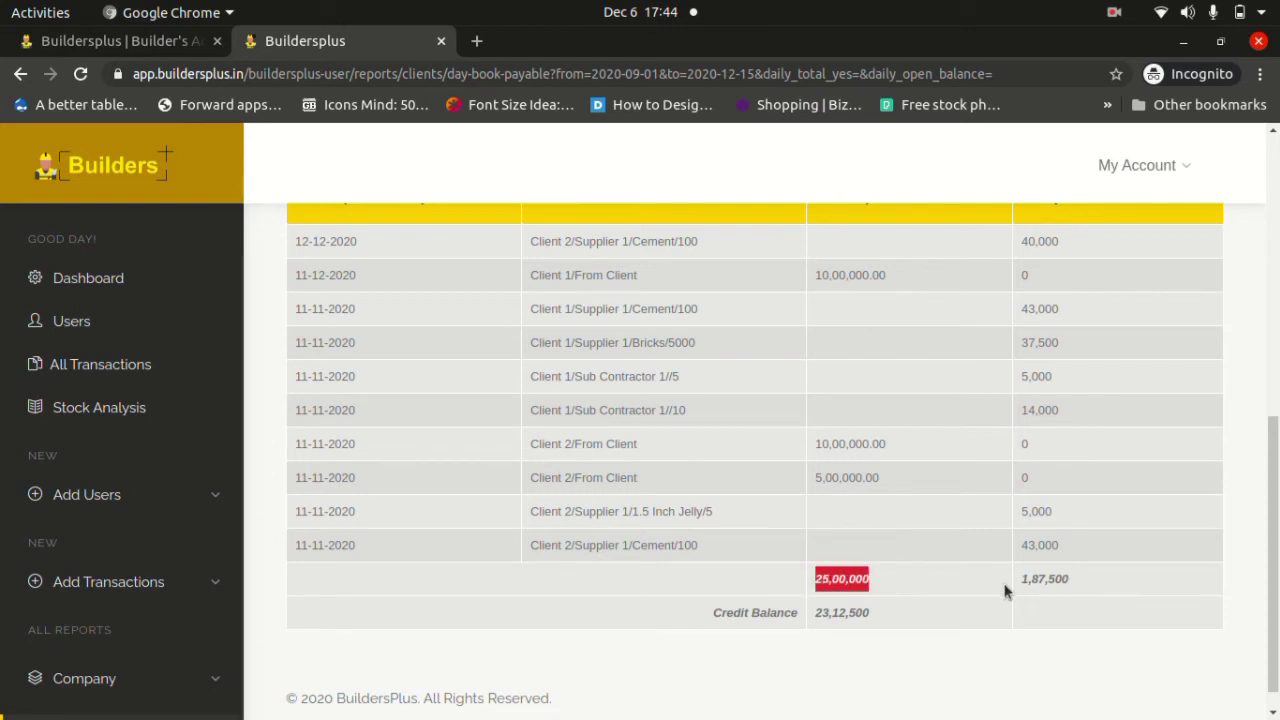
pyautogui.moveTo(1087, 580); pyautogui.dragTo(1021, 580)
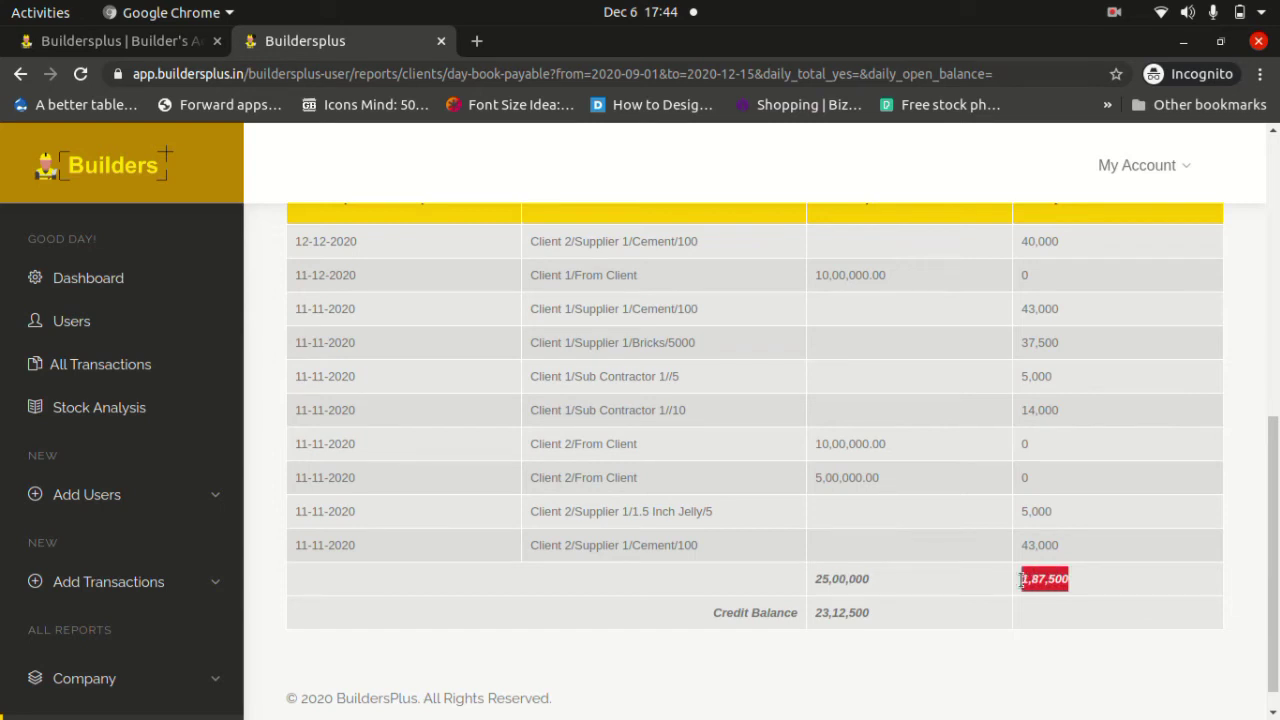
pyautogui.scroll(2, 1021, 580)
pyautogui.scroll(-2, 1022, 588)
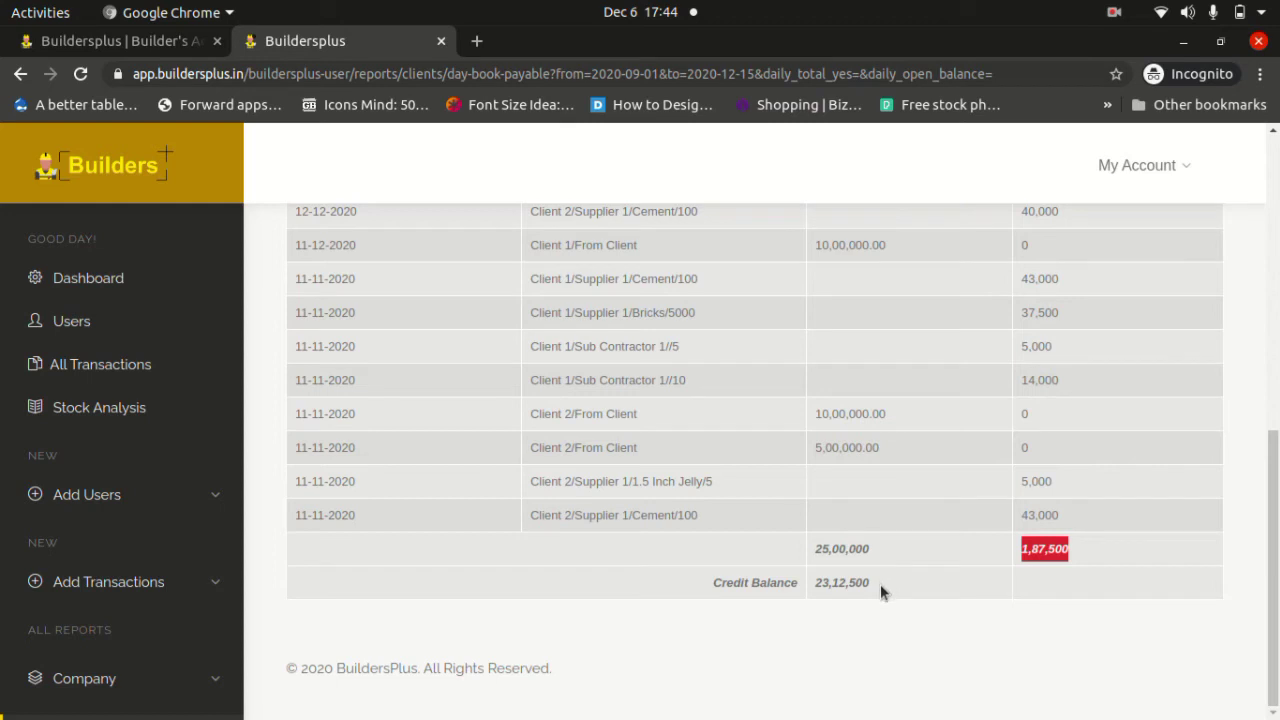
pyautogui.moveTo(880, 586); pyautogui.dragTo(814, 592)
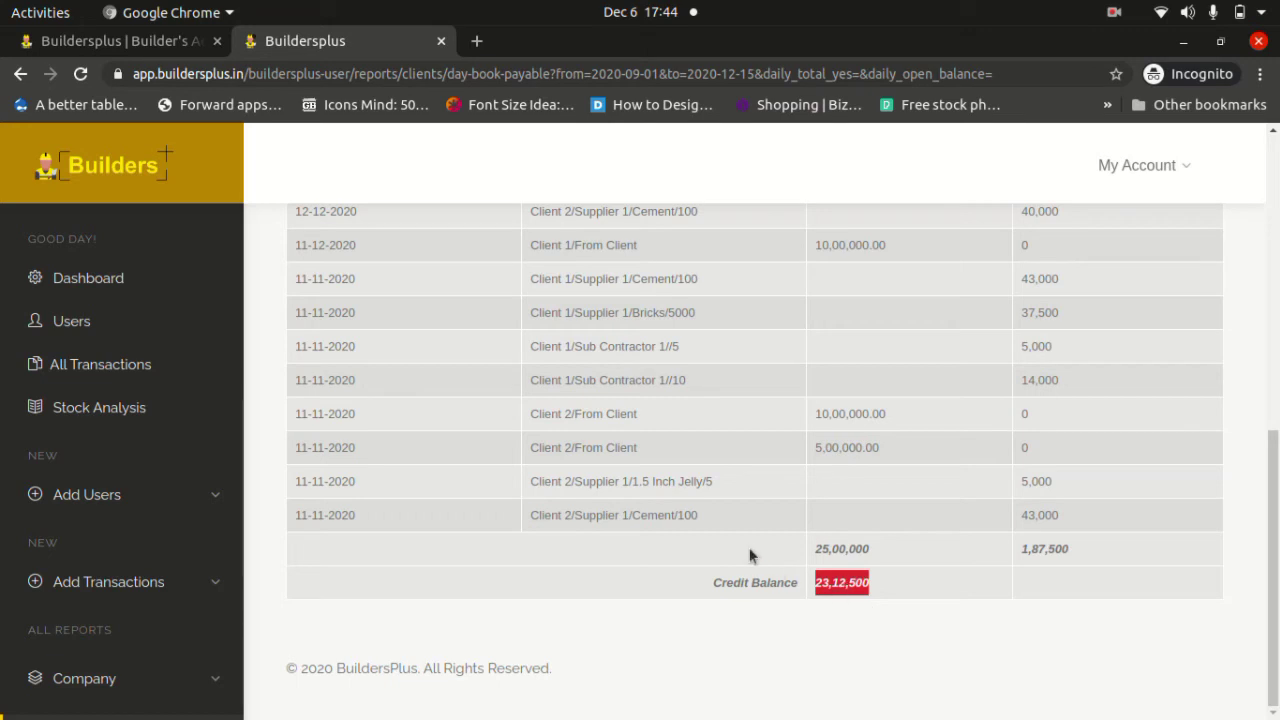
pyautogui.scroll(-4, 160, 488)
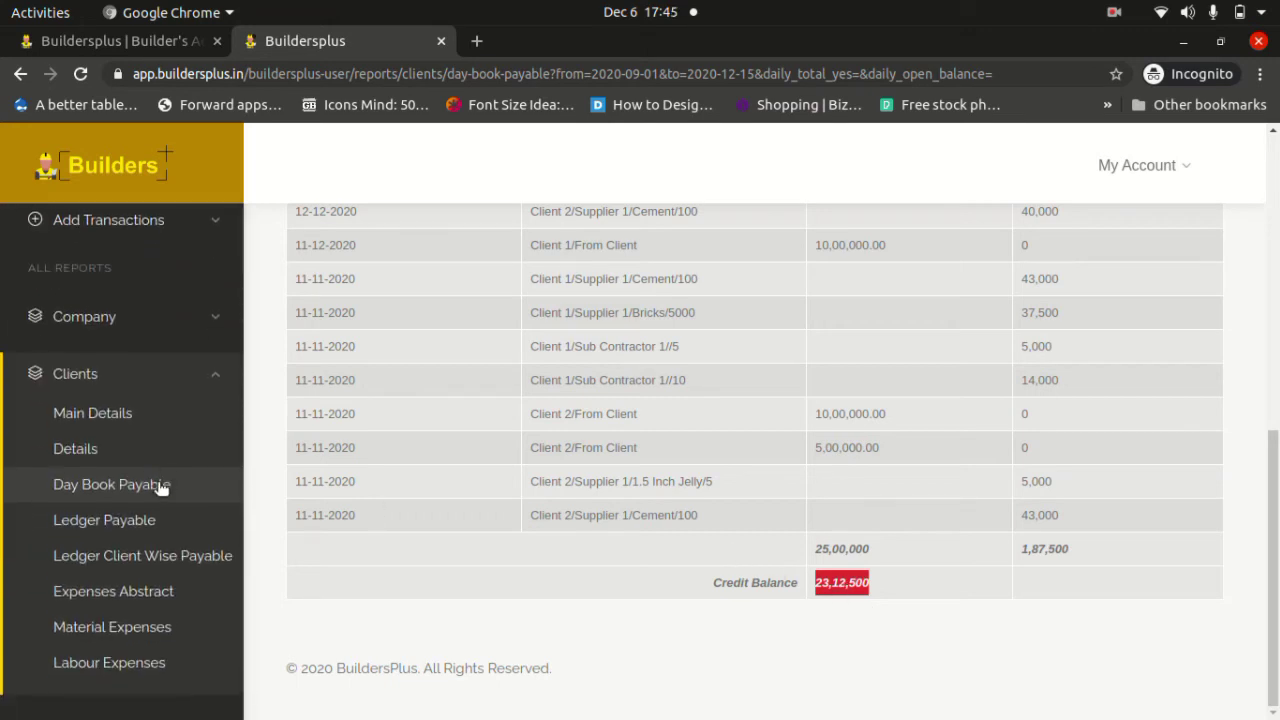
pyautogui.click(152, 532)
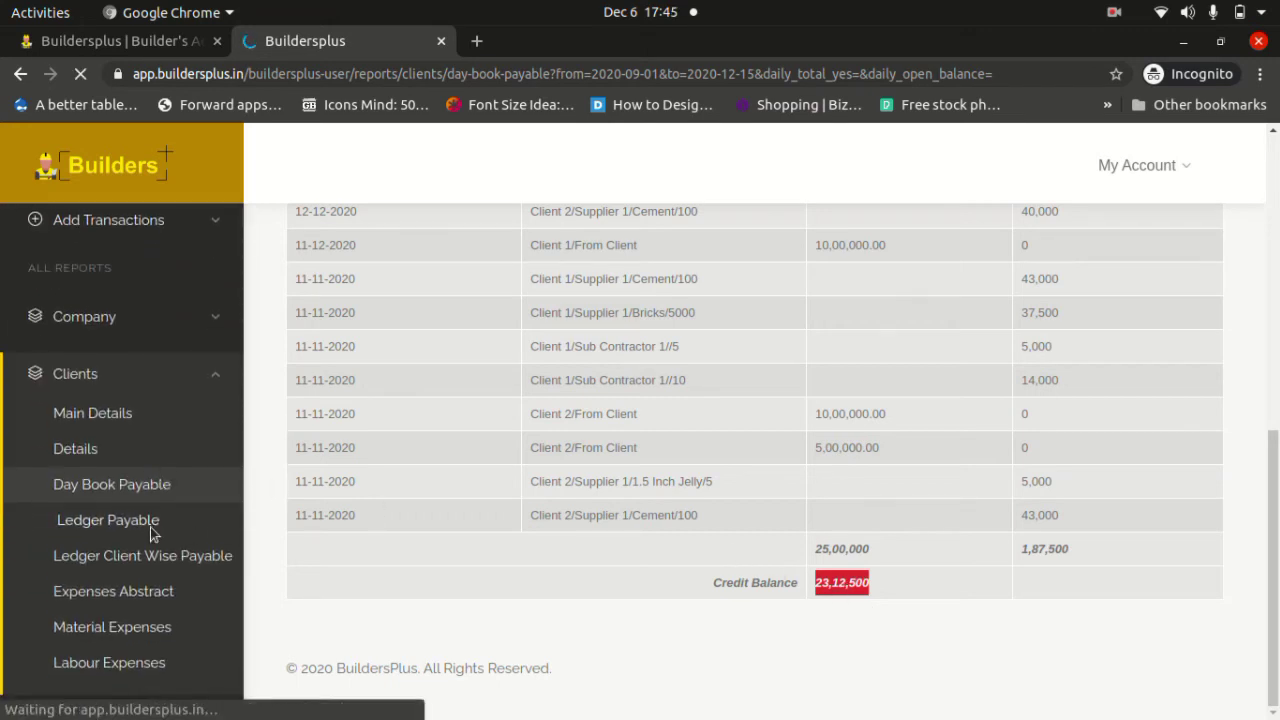
# Highlight the Client Ledger's Total Amount row with the 21,44,000 balance.
pyautogui.scroll(-4, 694, 552)
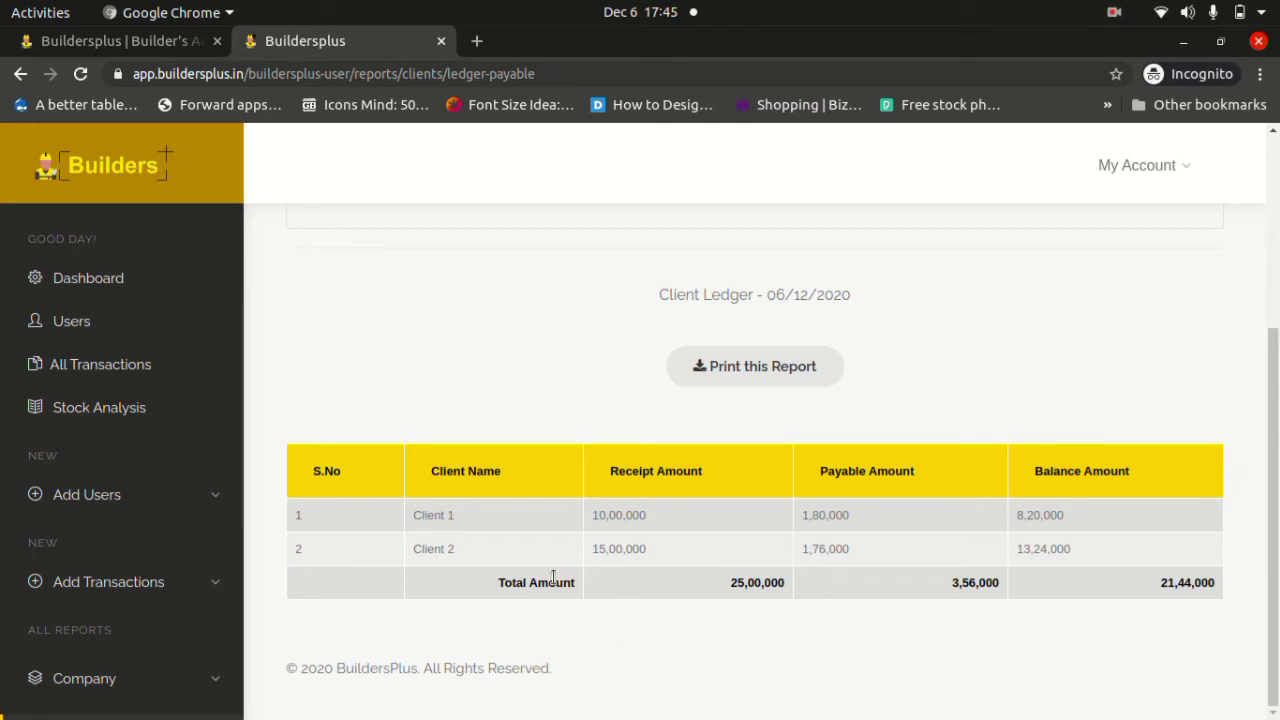
pyautogui.moveTo(497, 590); pyautogui.dragTo(1062, 606)
pyautogui.click(683, 615)
pyautogui.scroll(-6, 123, 528)
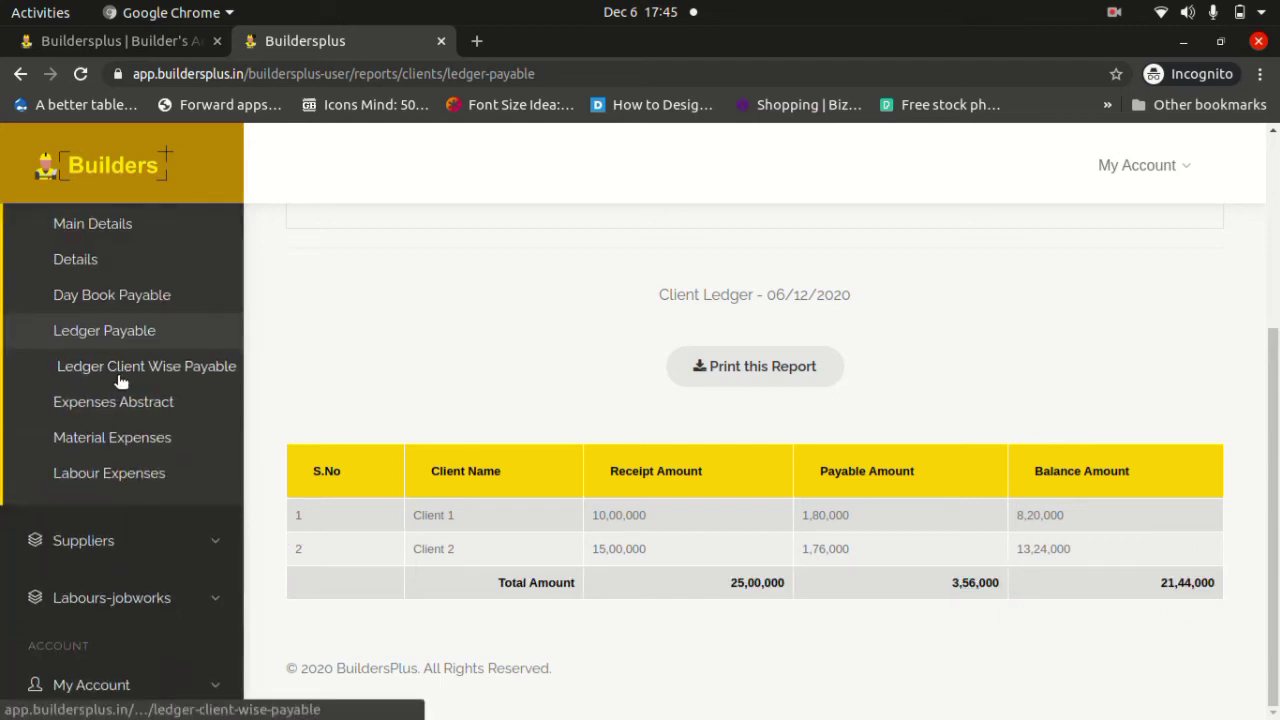
# Open Ledger Client Wise Payable and point out Client 1's Supplier 1 and Sub Contractor 1 entries.
pyautogui.click(118, 378)
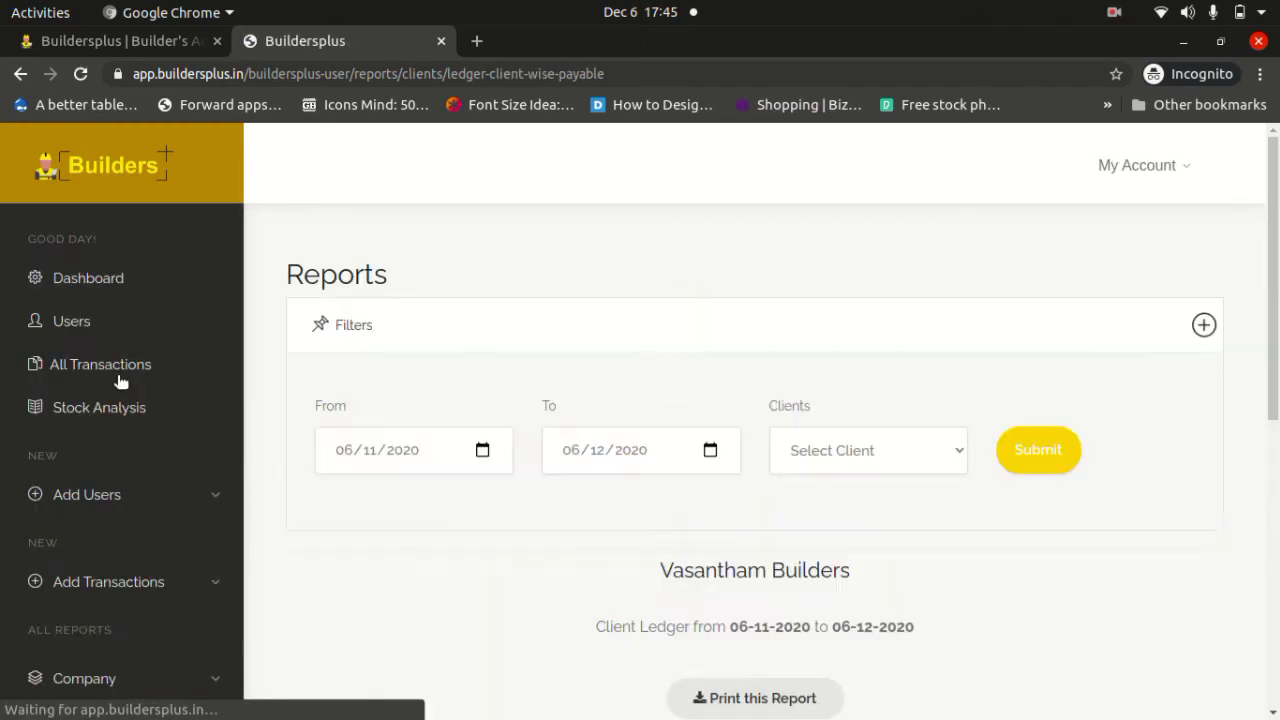
pyautogui.scroll(-5, 400, 455)
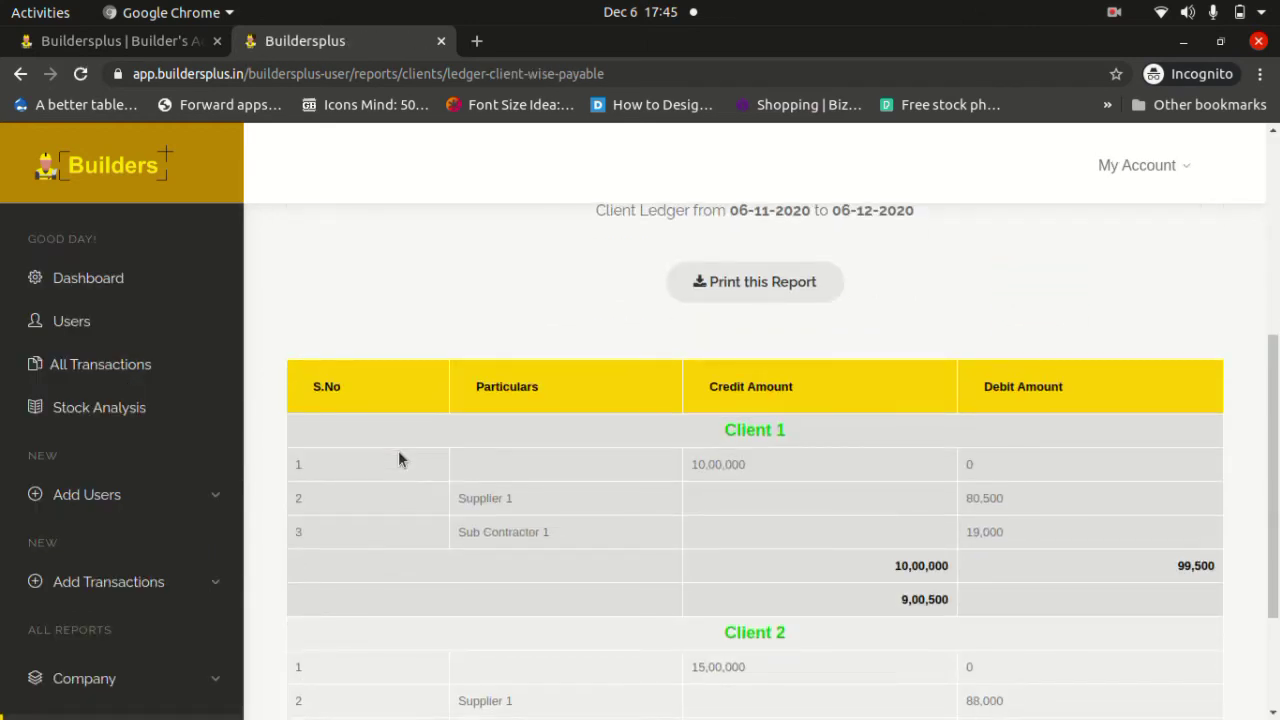
pyautogui.scroll(-1, 398, 459)
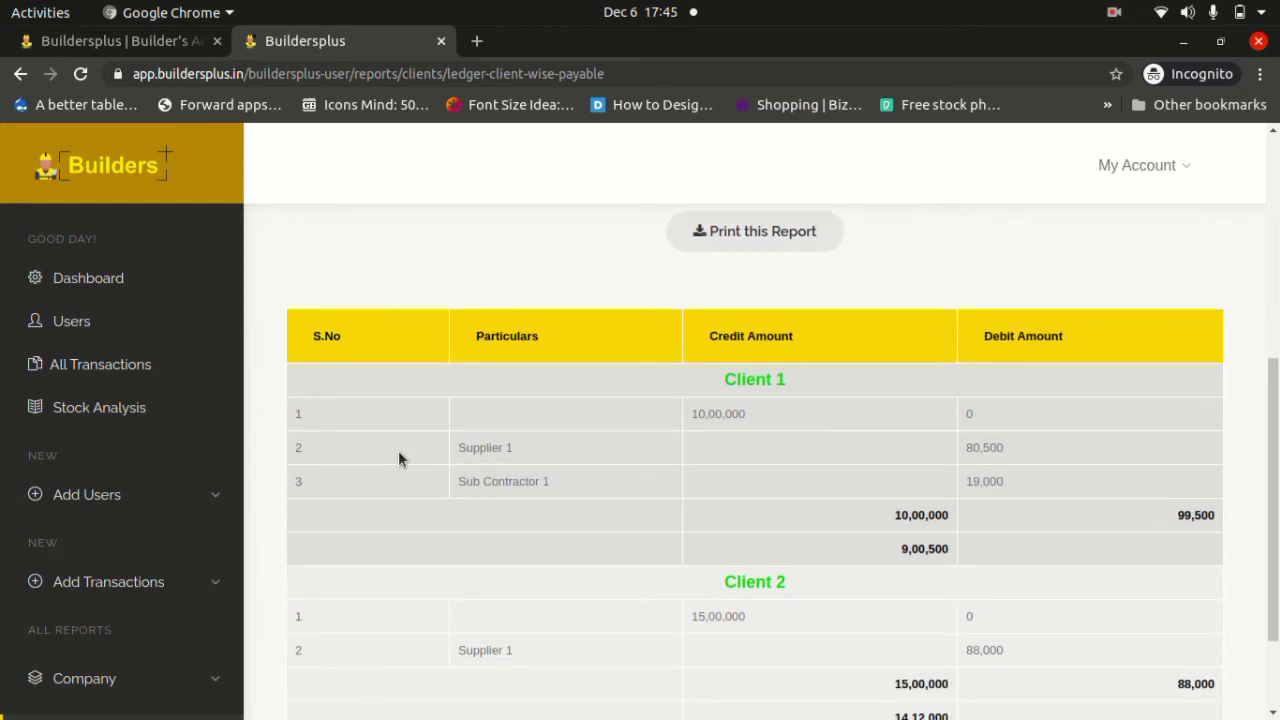
pyautogui.doubleClick(761, 380)
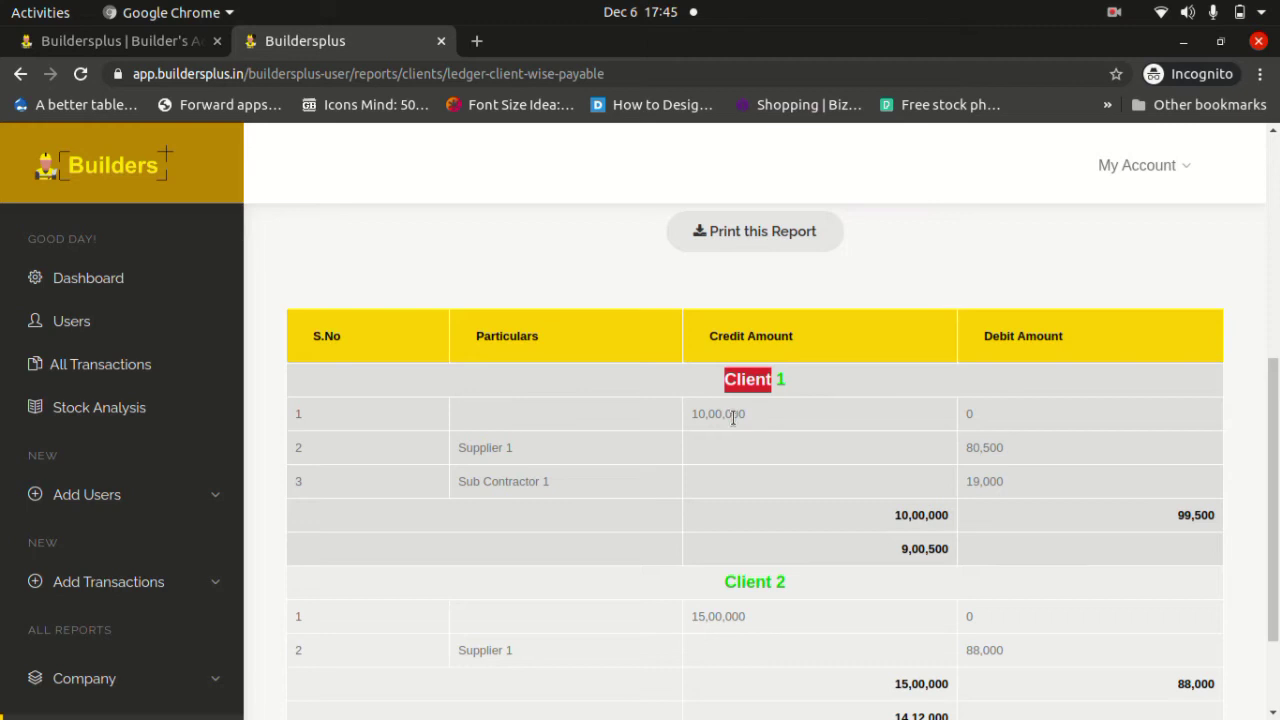
pyautogui.scroll(-3, 42, 445)
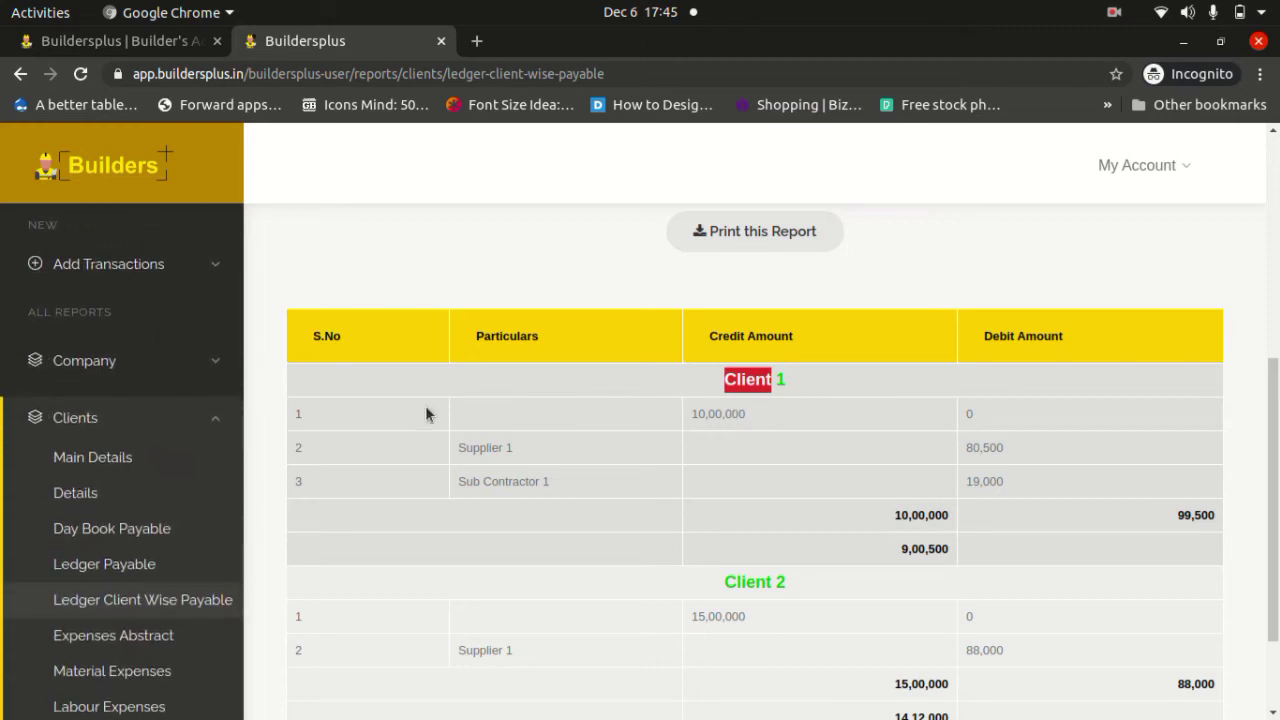
pyautogui.doubleClick(484, 450)
pyautogui.doubleClick(495, 478)
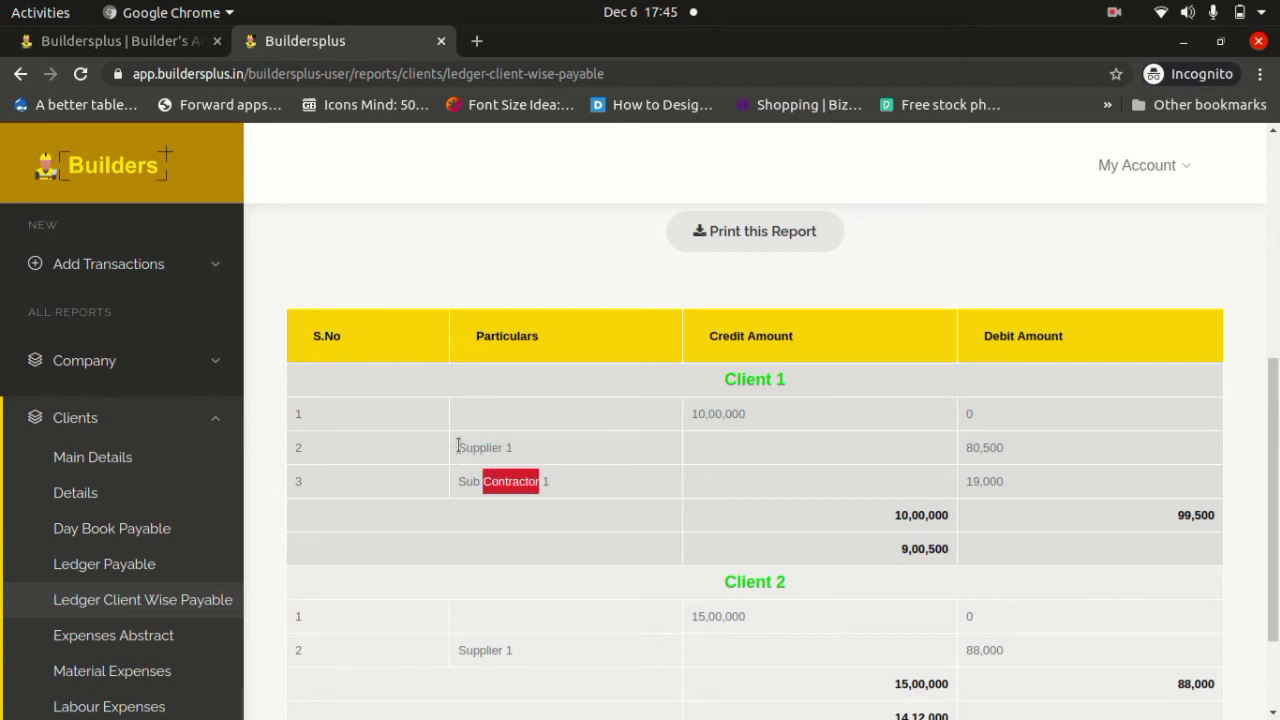
pyautogui.moveTo(456, 446); pyautogui.dragTo(531, 451)
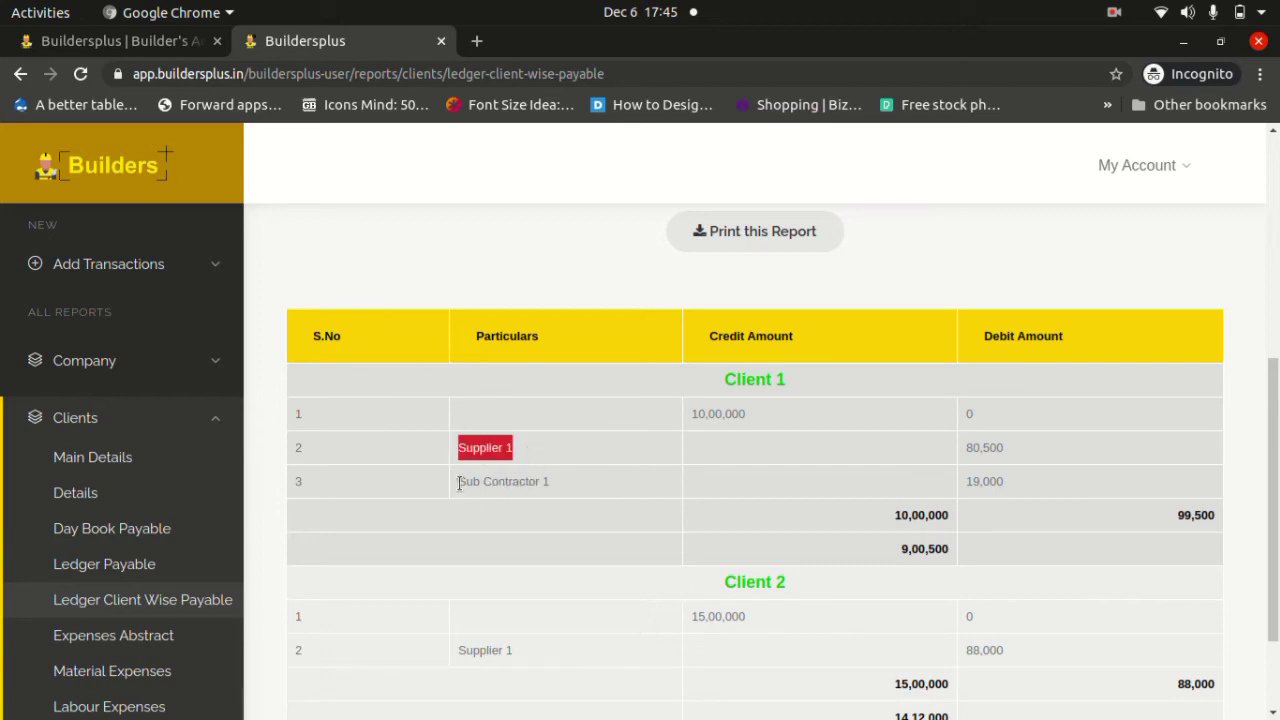
pyautogui.moveTo(457, 481); pyautogui.dragTo(575, 486)
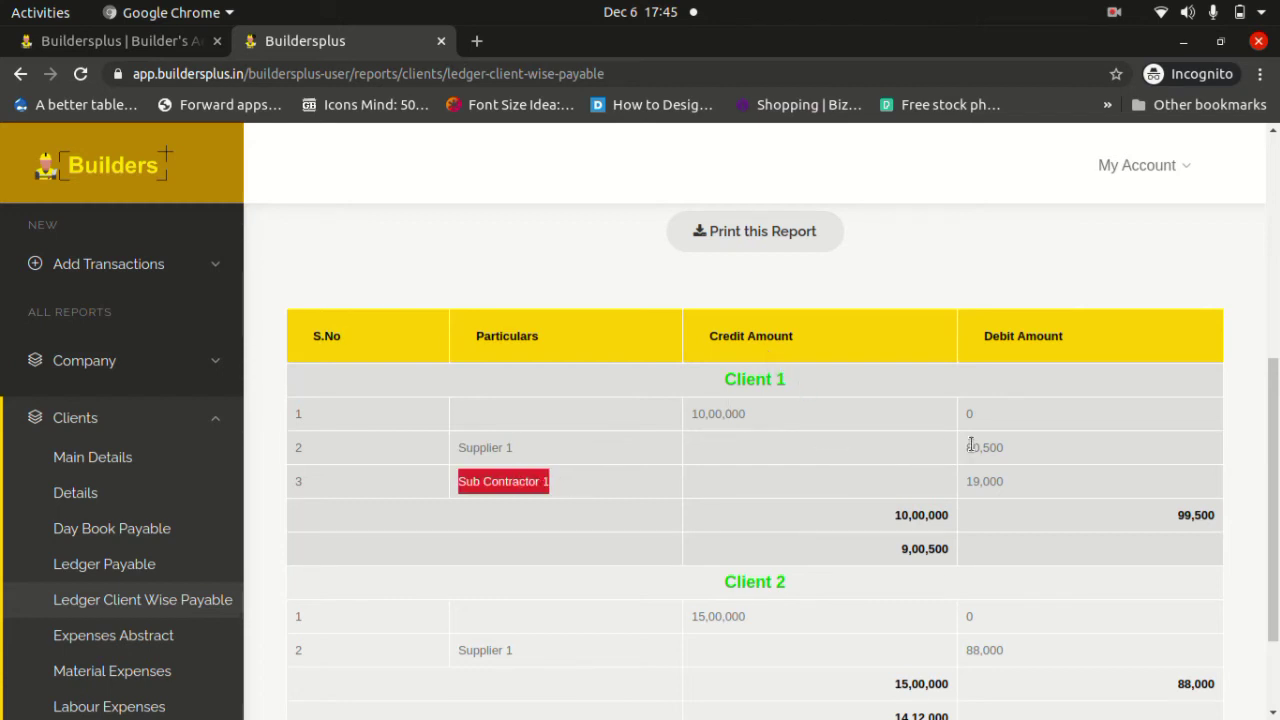
# Highlight Client 1's 80,500 debit, 99,500 debit total and 9,00,500 balance.
pyautogui.click(1008, 453)
pyautogui.moveTo(1008, 453); pyautogui.dragTo(959, 483)
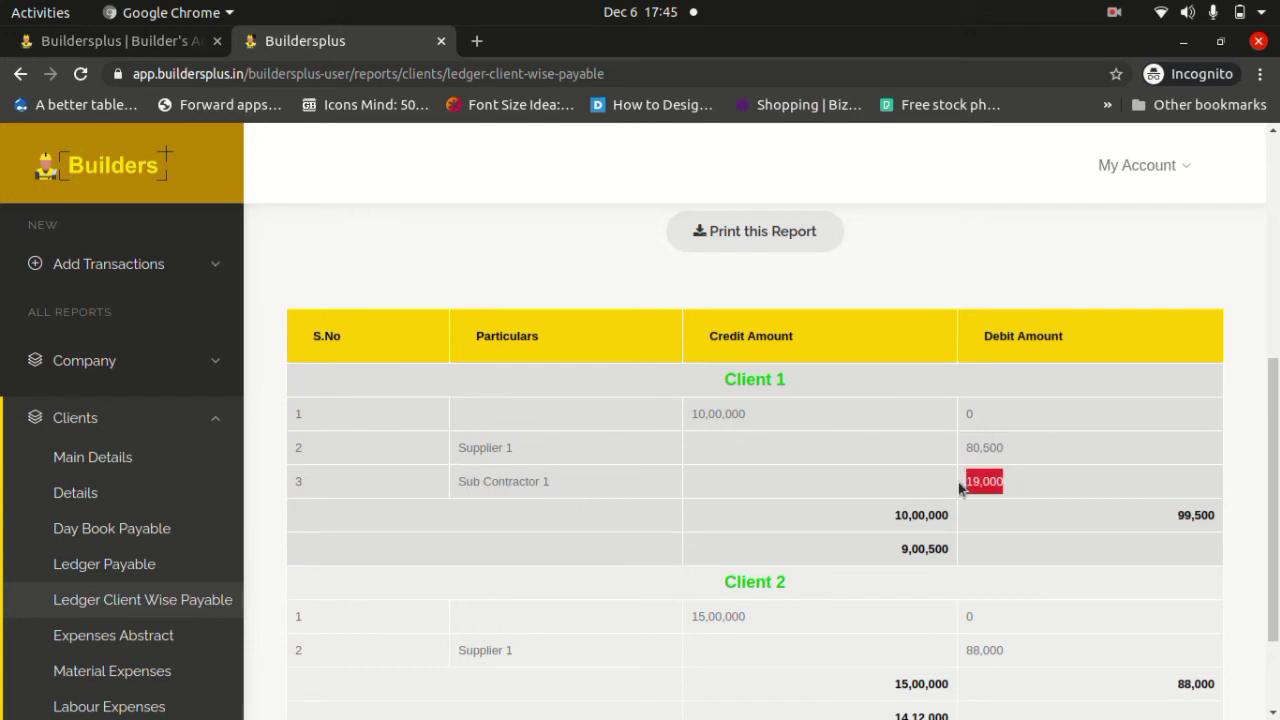
pyautogui.click(1187, 514)
pyautogui.doubleClick(1187, 514)
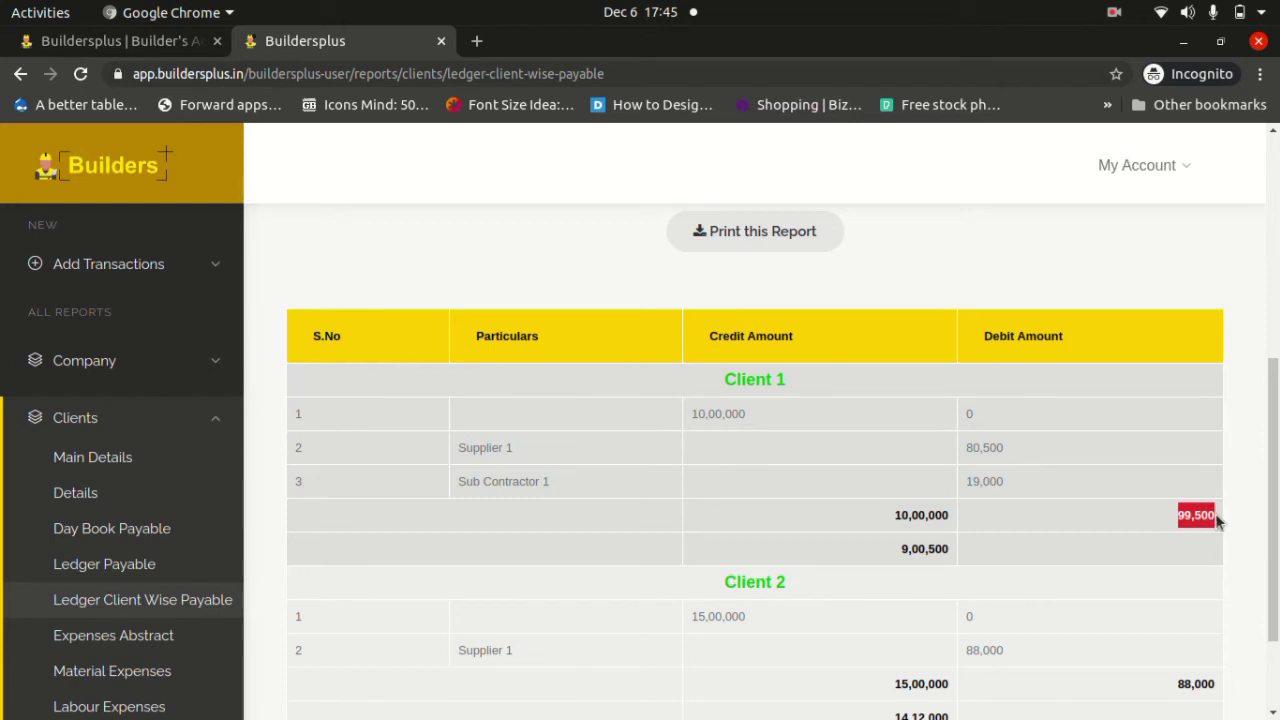
pyautogui.click(730, 422)
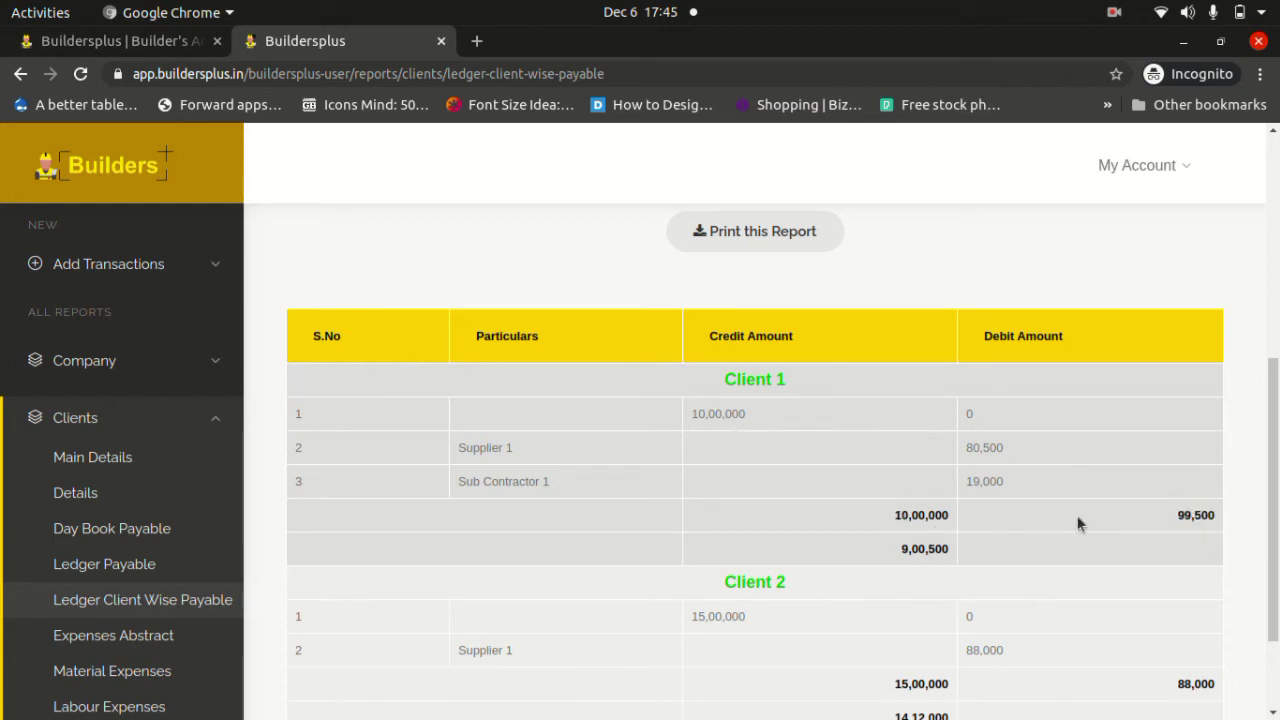
pyautogui.doubleClick(909, 548)
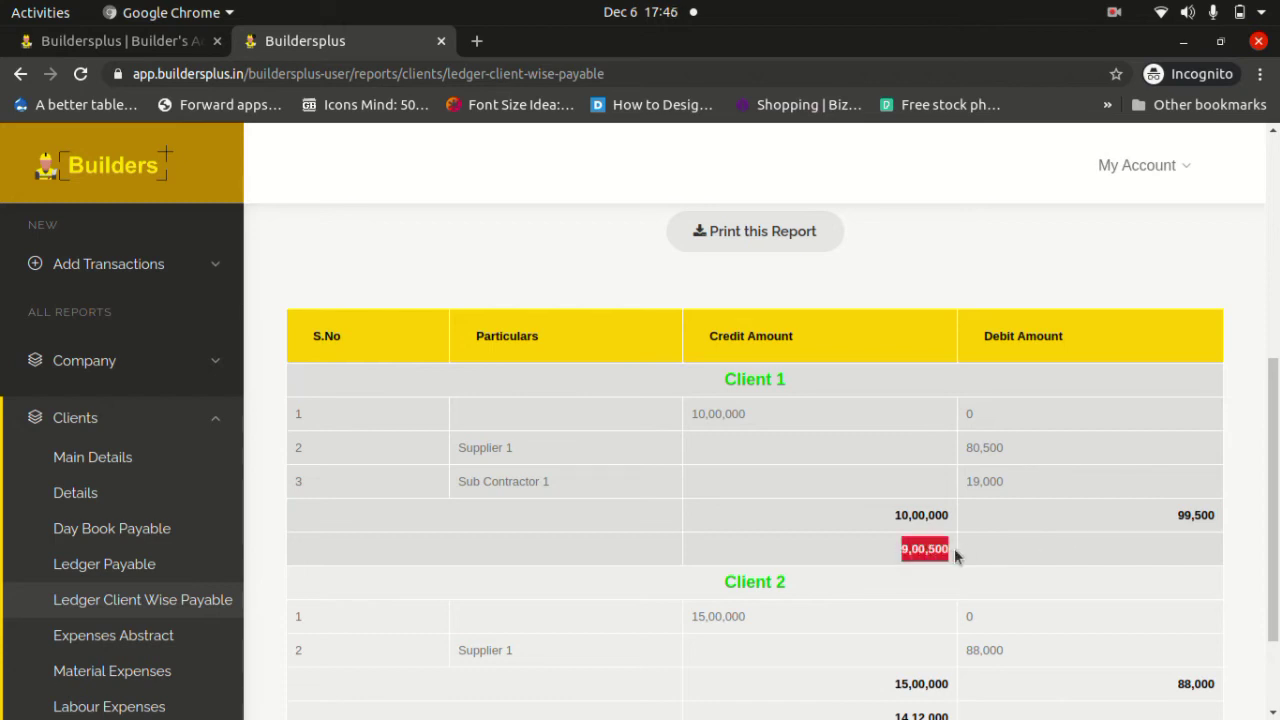
pyautogui.scroll(-3, 955, 556)
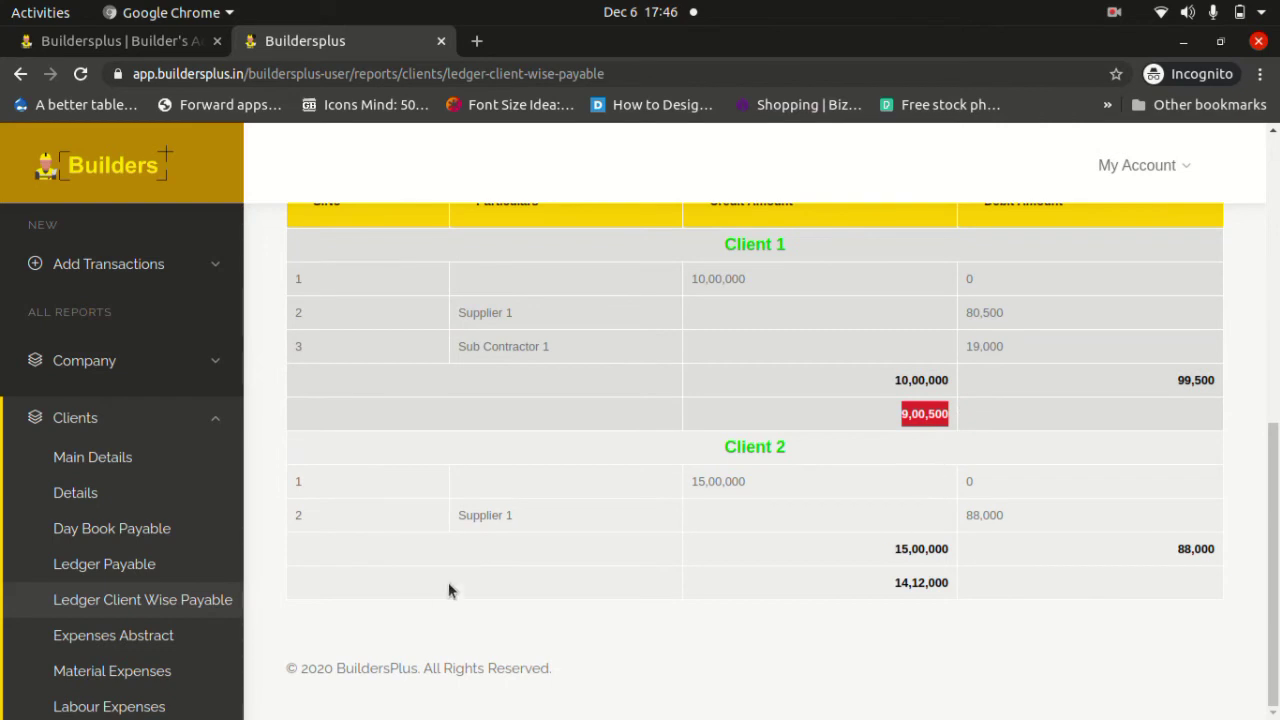
pyautogui.scroll(-3, 183, 554)
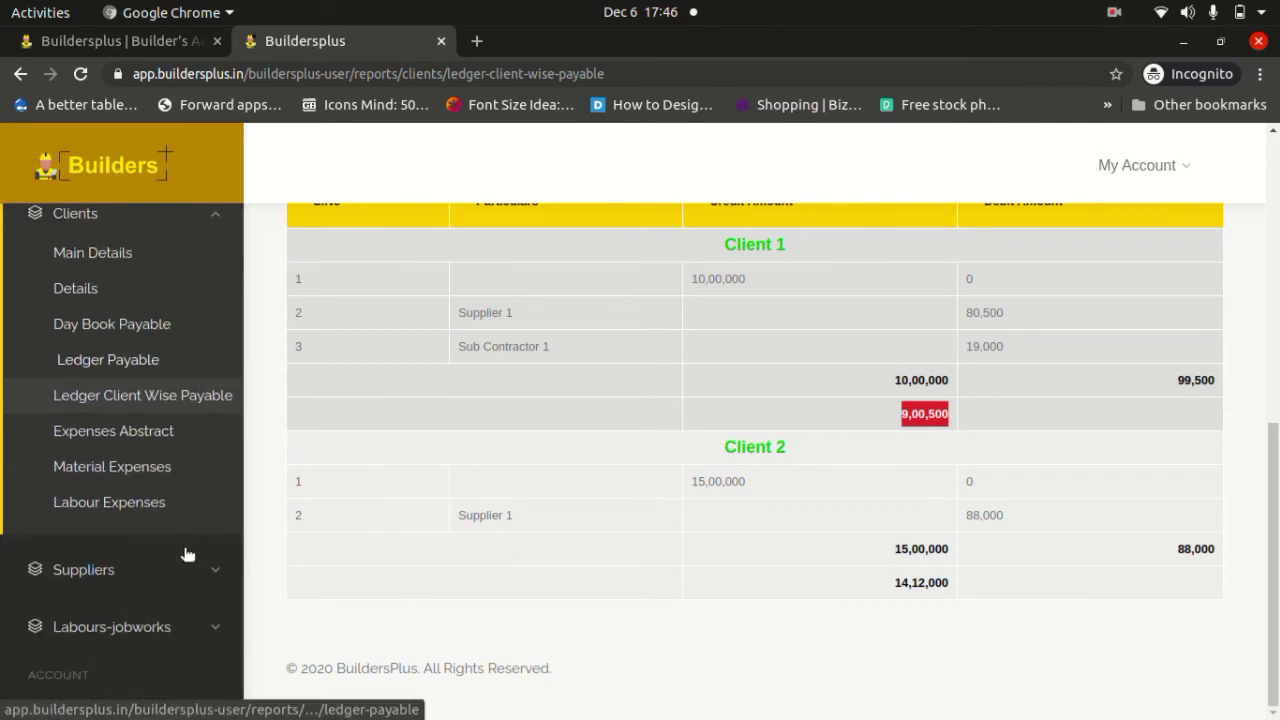
pyautogui.click(143, 446)
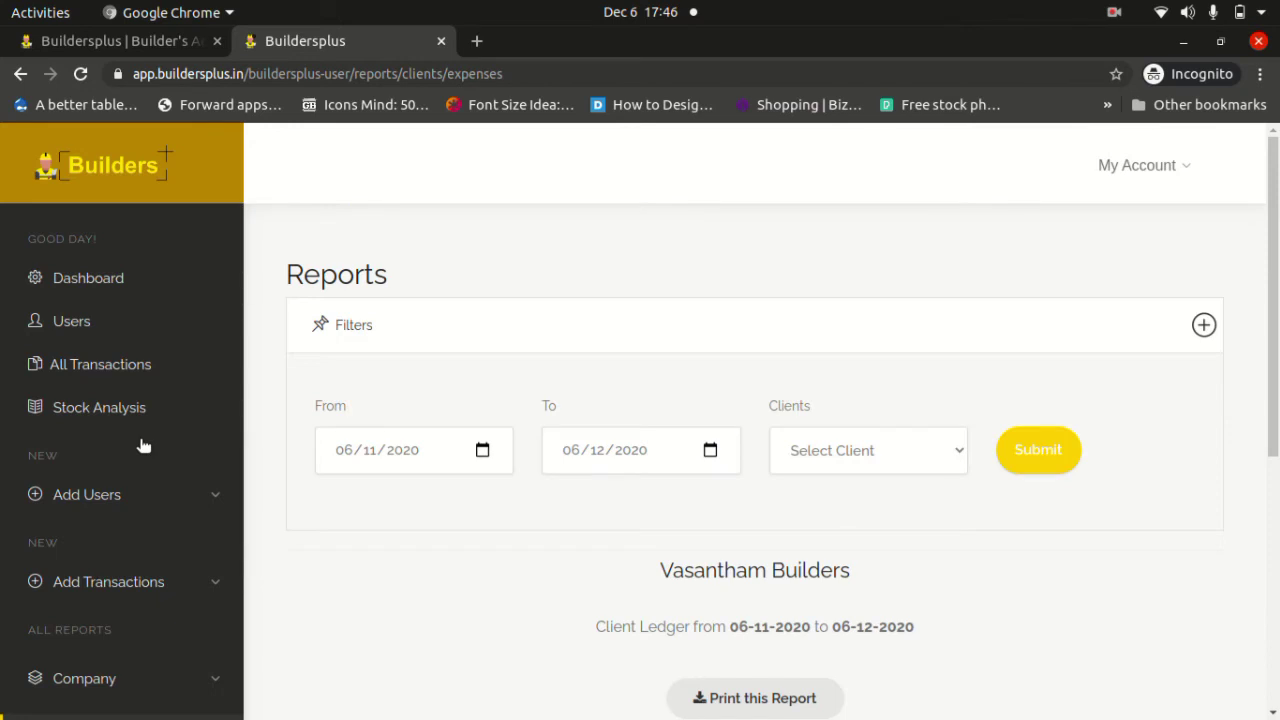
# Run the Expenses Abstract for 01/09/2020 to 15/12/2020.
pyautogui.click(481, 450)
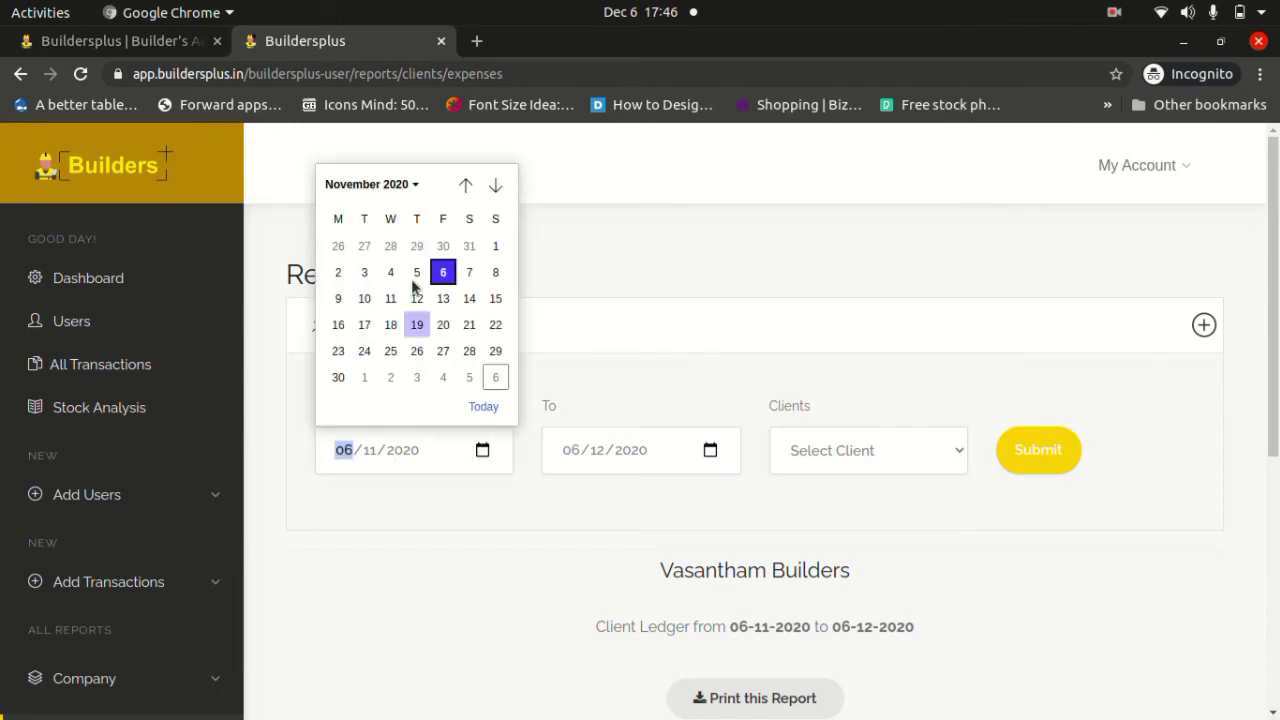
pyautogui.click(465, 184)
pyautogui.click(465, 184)
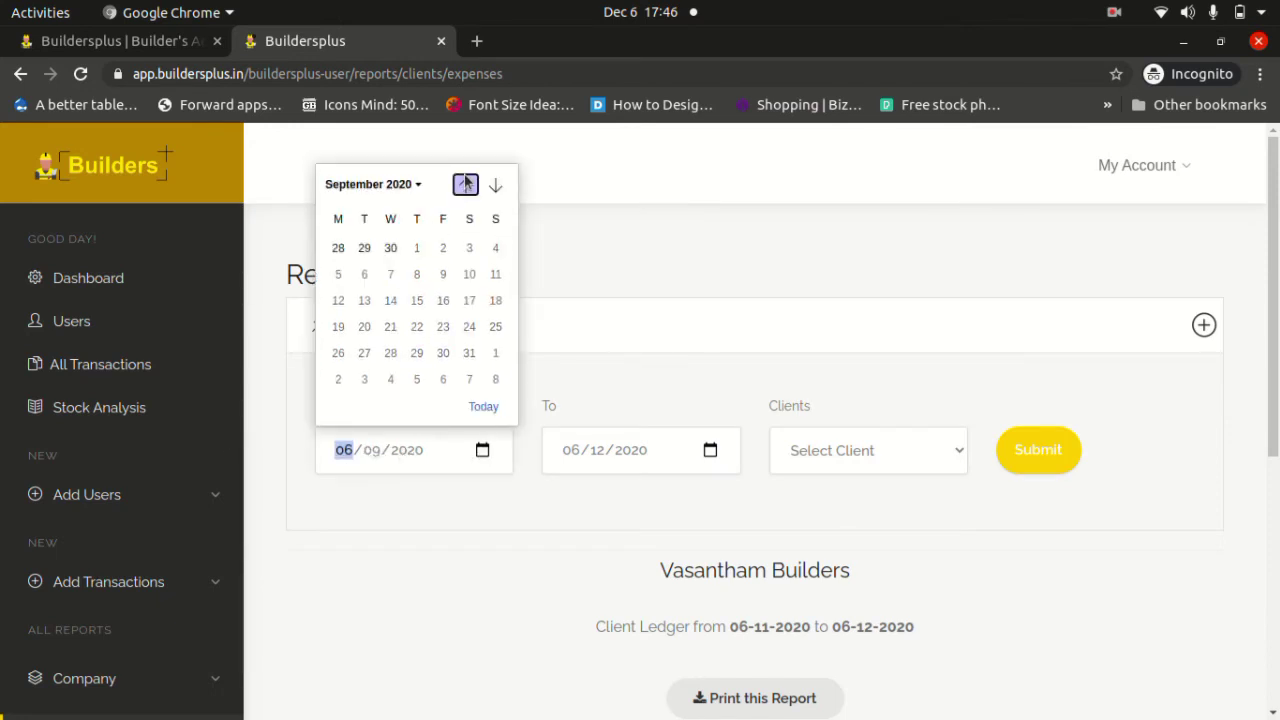
pyautogui.click(364, 247)
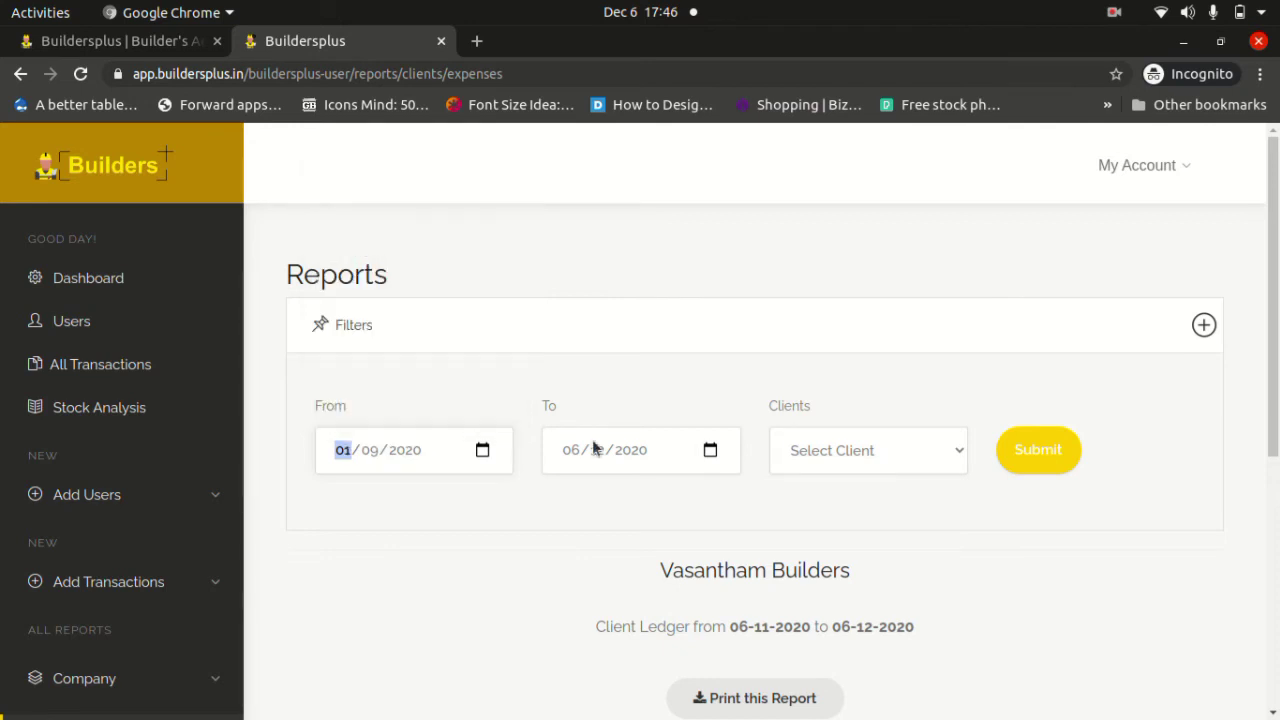
pyautogui.click(710, 451)
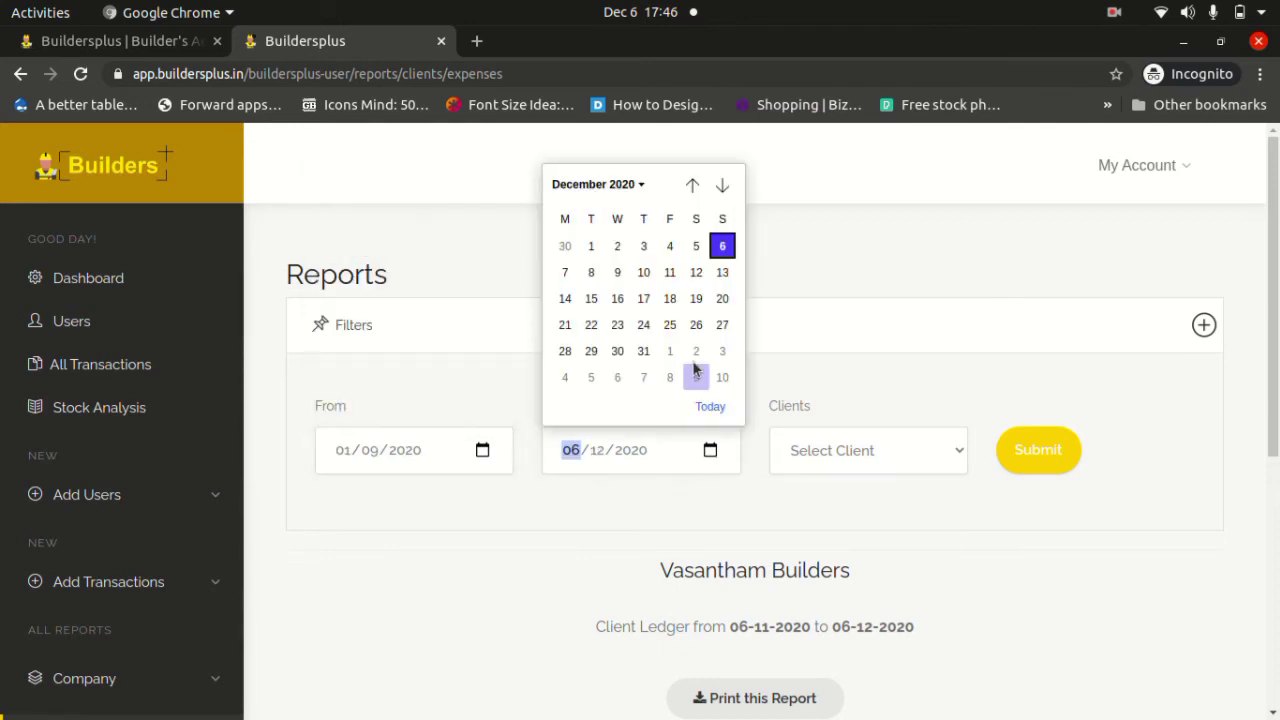
pyautogui.click(591, 298)
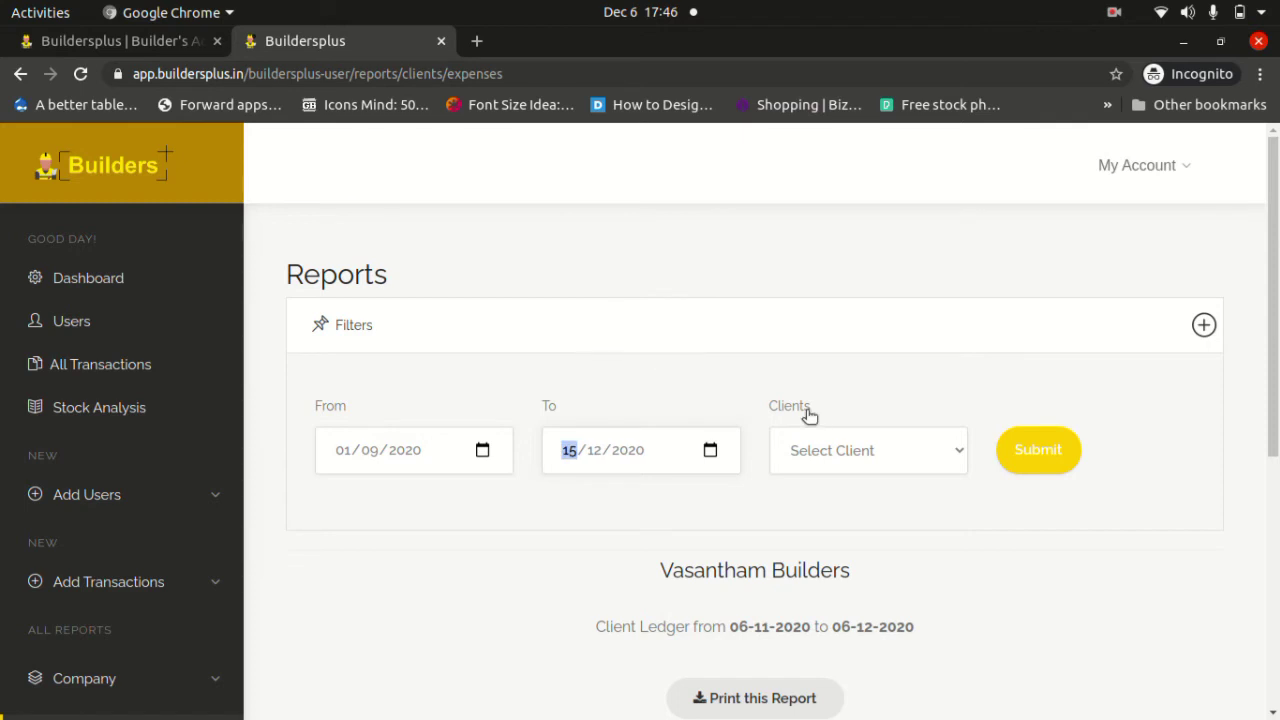
pyautogui.click(1022, 447)
pyautogui.click(1022, 448)
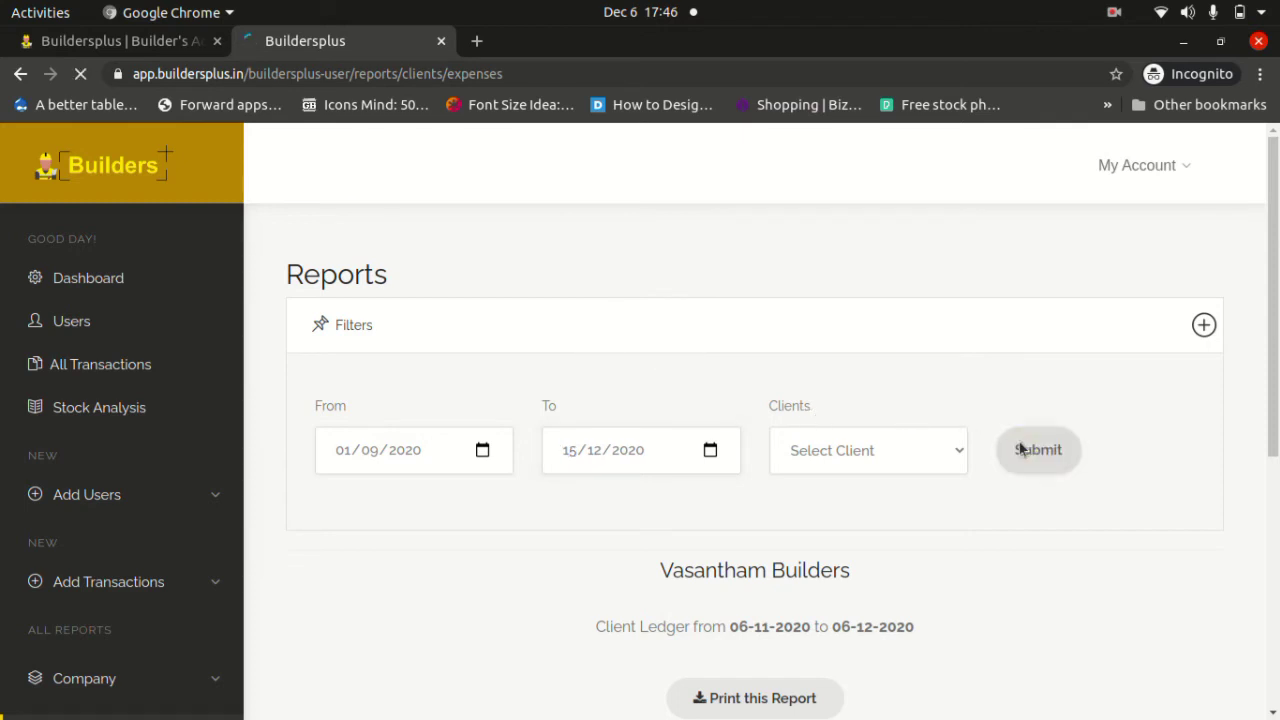
pyautogui.scroll(-5, 1022, 448)
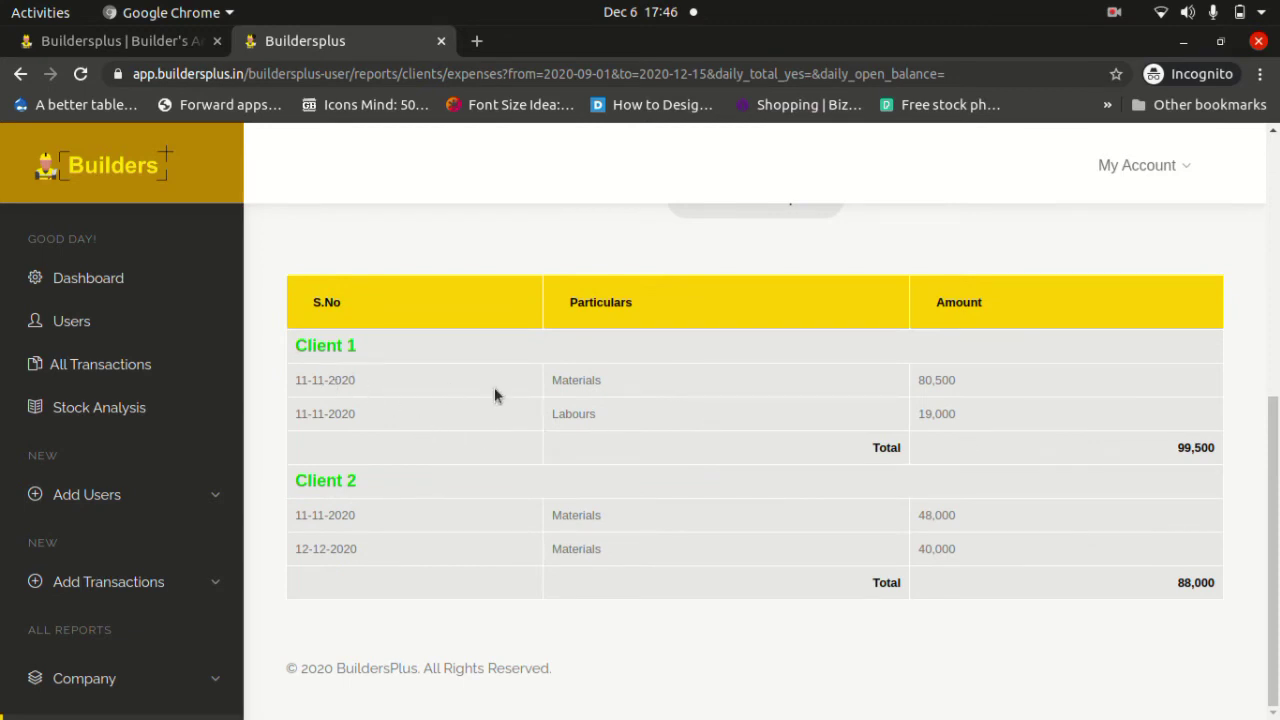
# Highlight Client 1's materials 80,500, labour 19,000, total 99,500, then Client 2's rows.
pyautogui.doubleClick(581, 379)
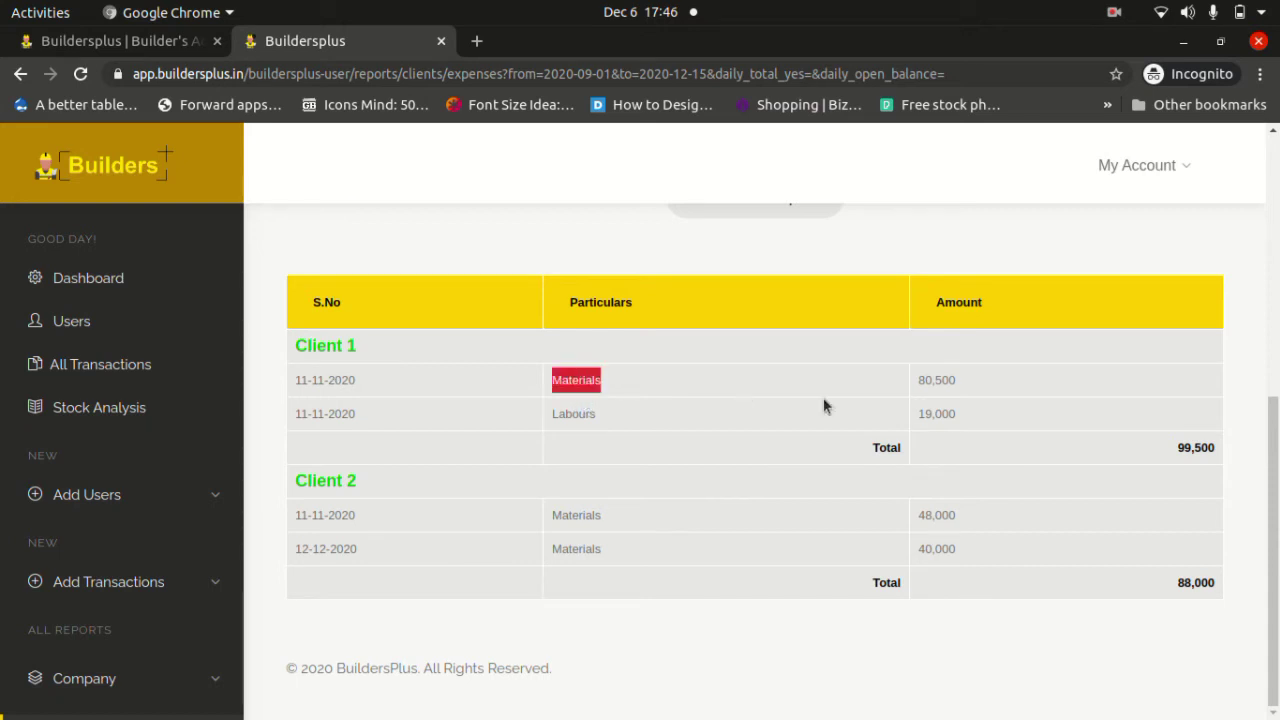
pyautogui.moveTo(981, 390); pyautogui.dragTo(915, 390)
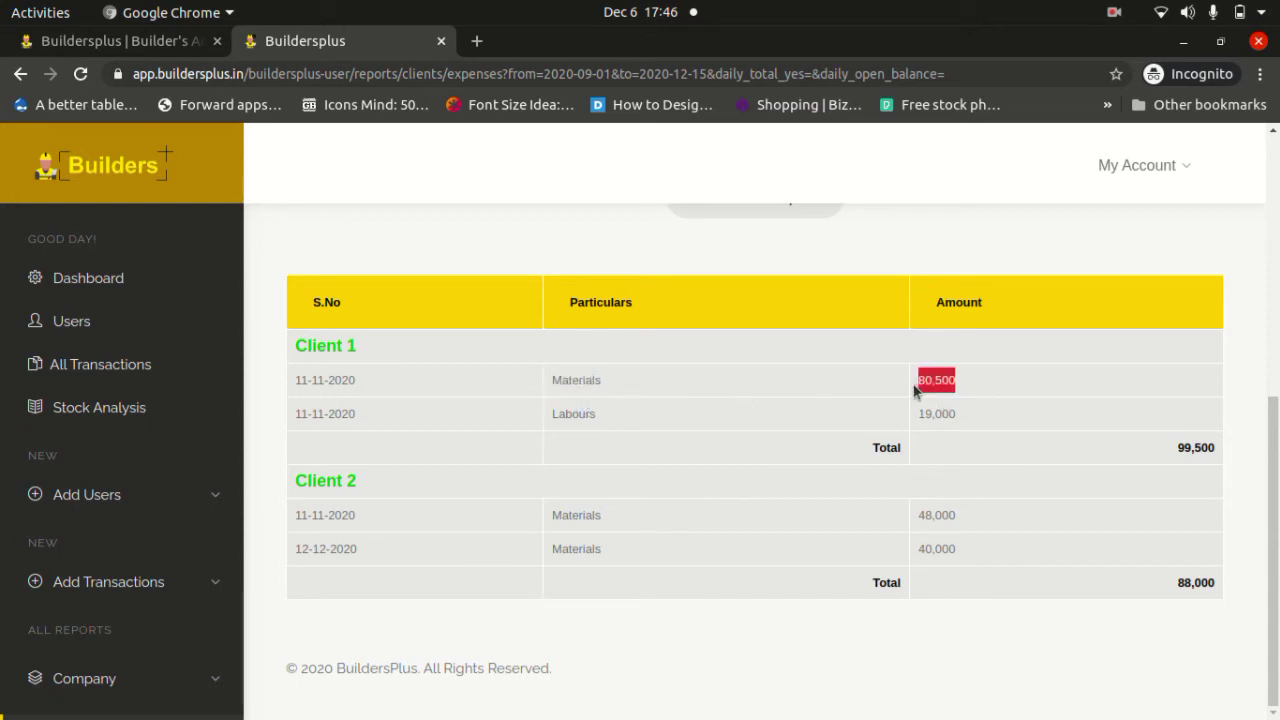
pyautogui.doubleClick(573, 412)
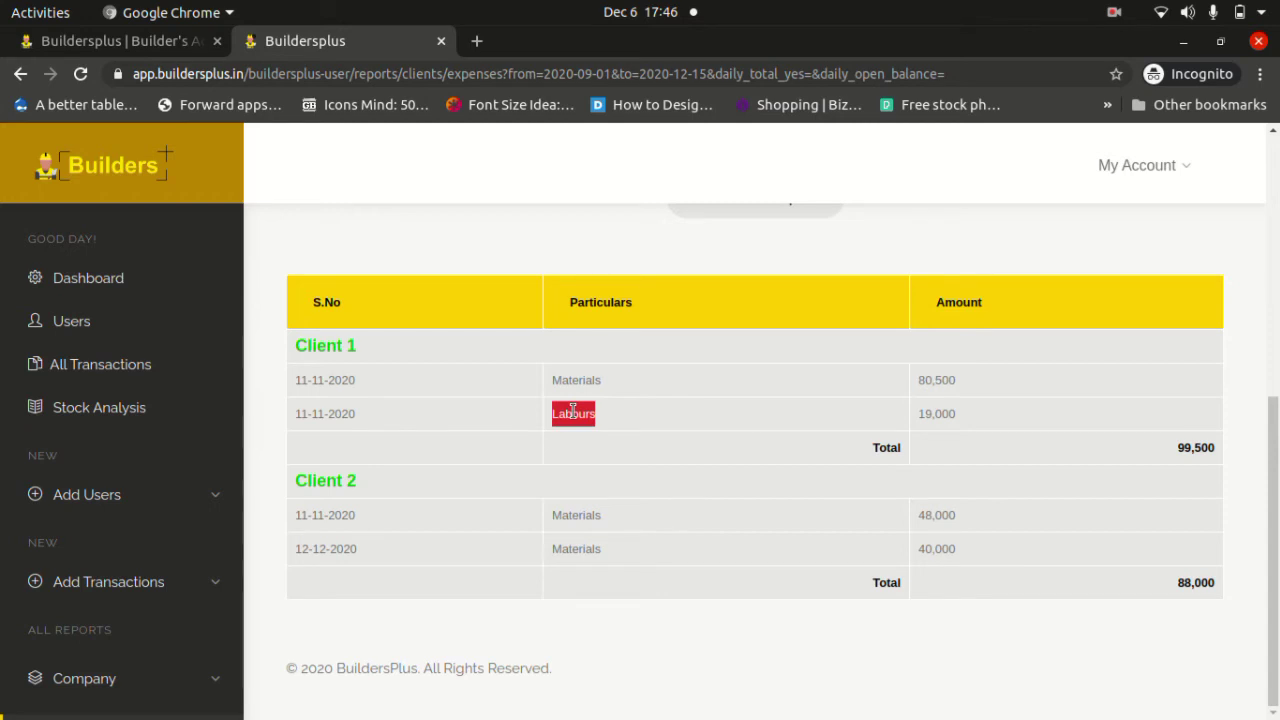
pyautogui.moveTo(974, 418); pyautogui.dragTo(918, 415)
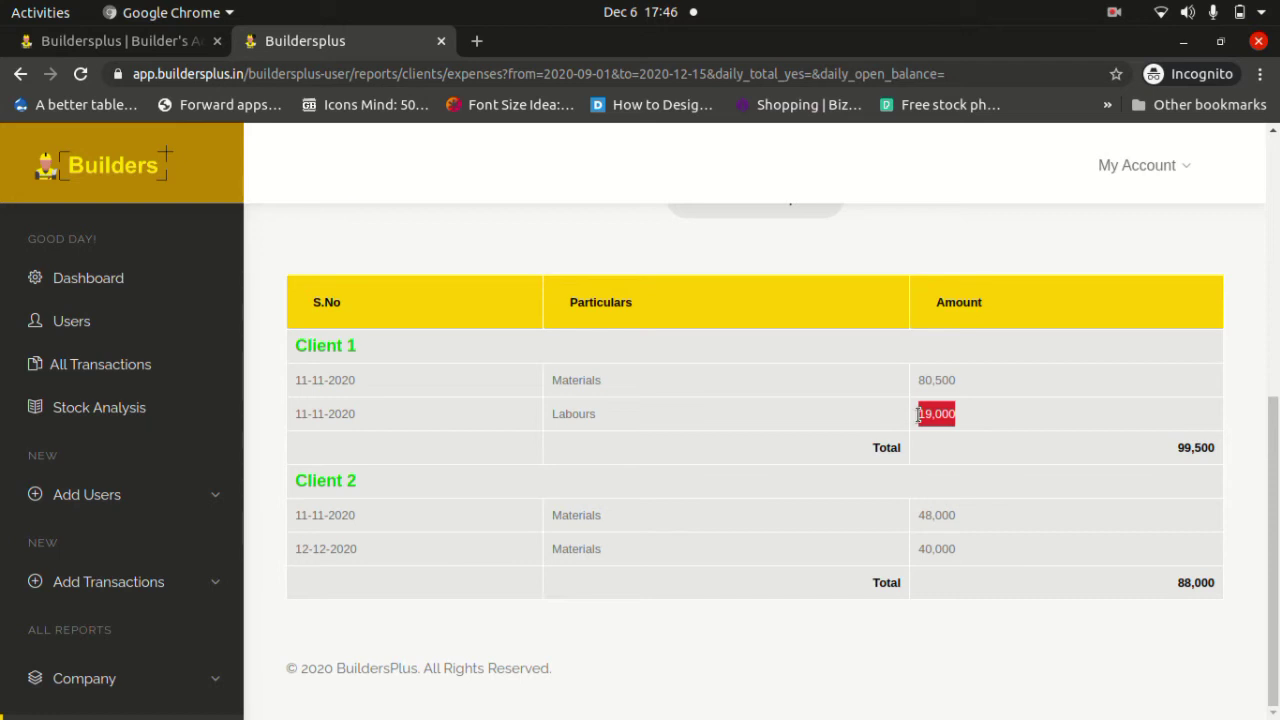
pyautogui.moveTo(1178, 449); pyautogui.dragTo(1228, 455)
pyautogui.click(945, 456)
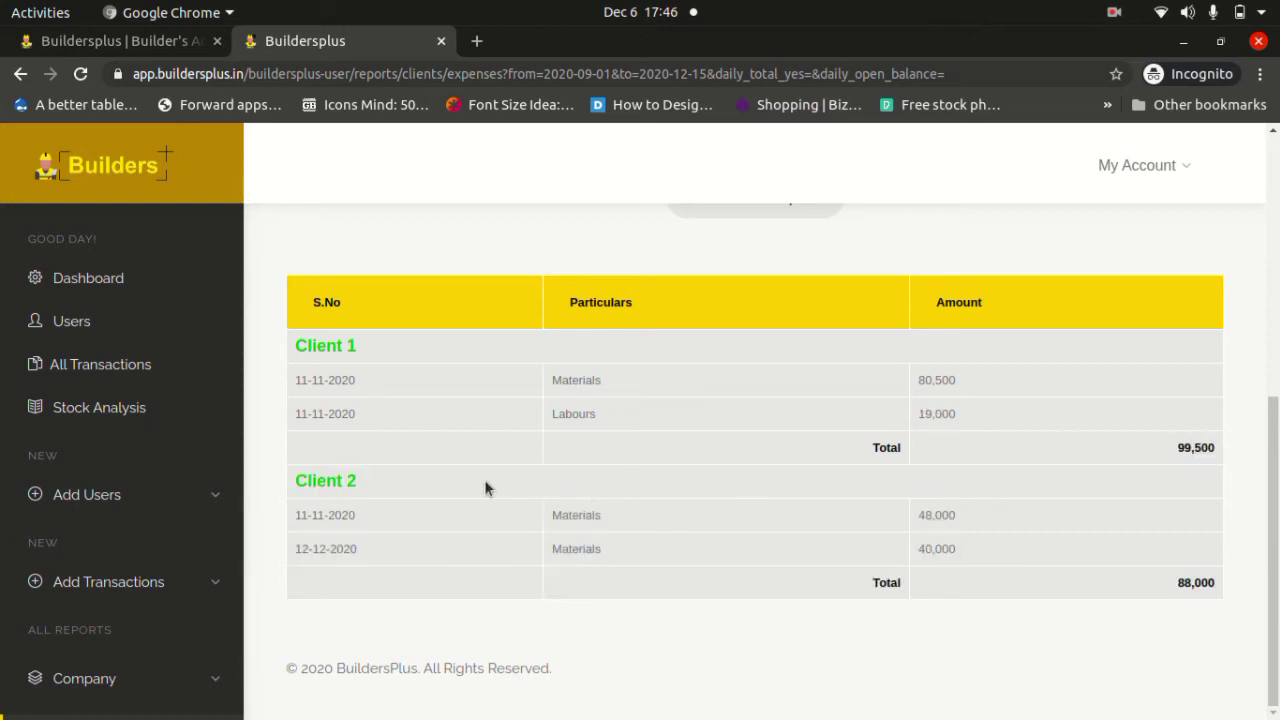
pyautogui.moveTo(294, 481); pyautogui.dragTo(405, 577)
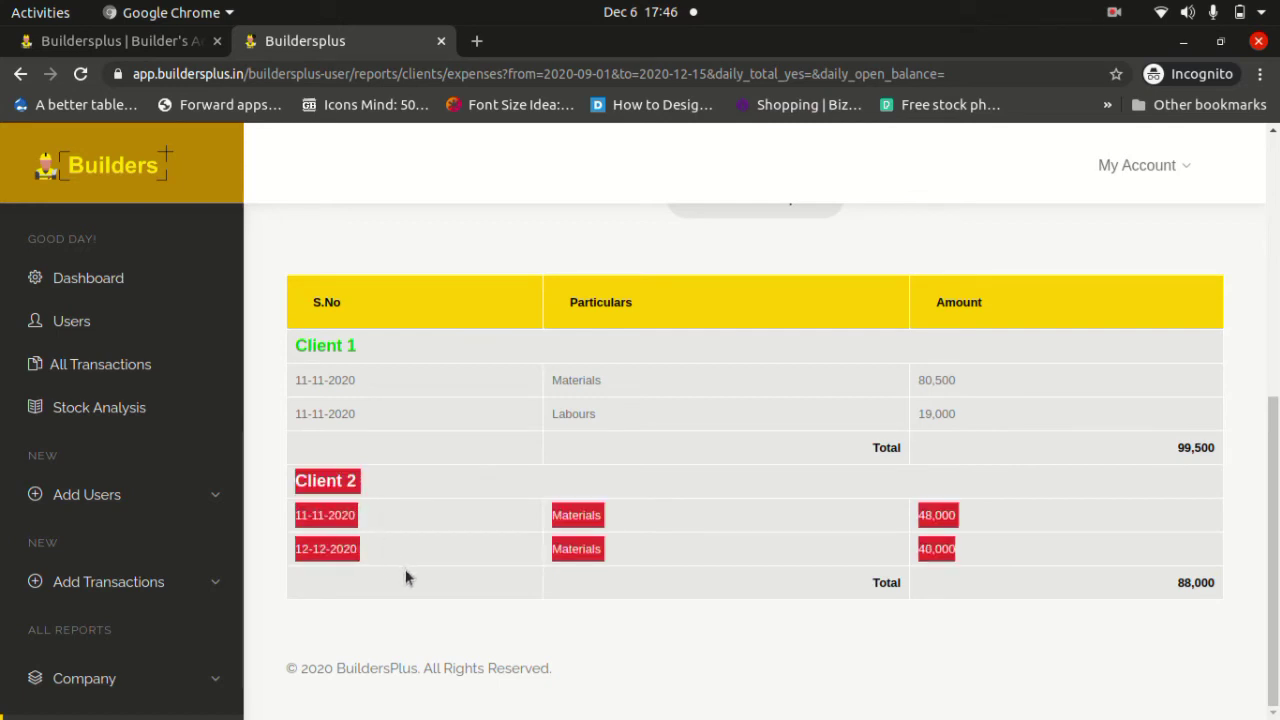
pyautogui.click(668, 527)
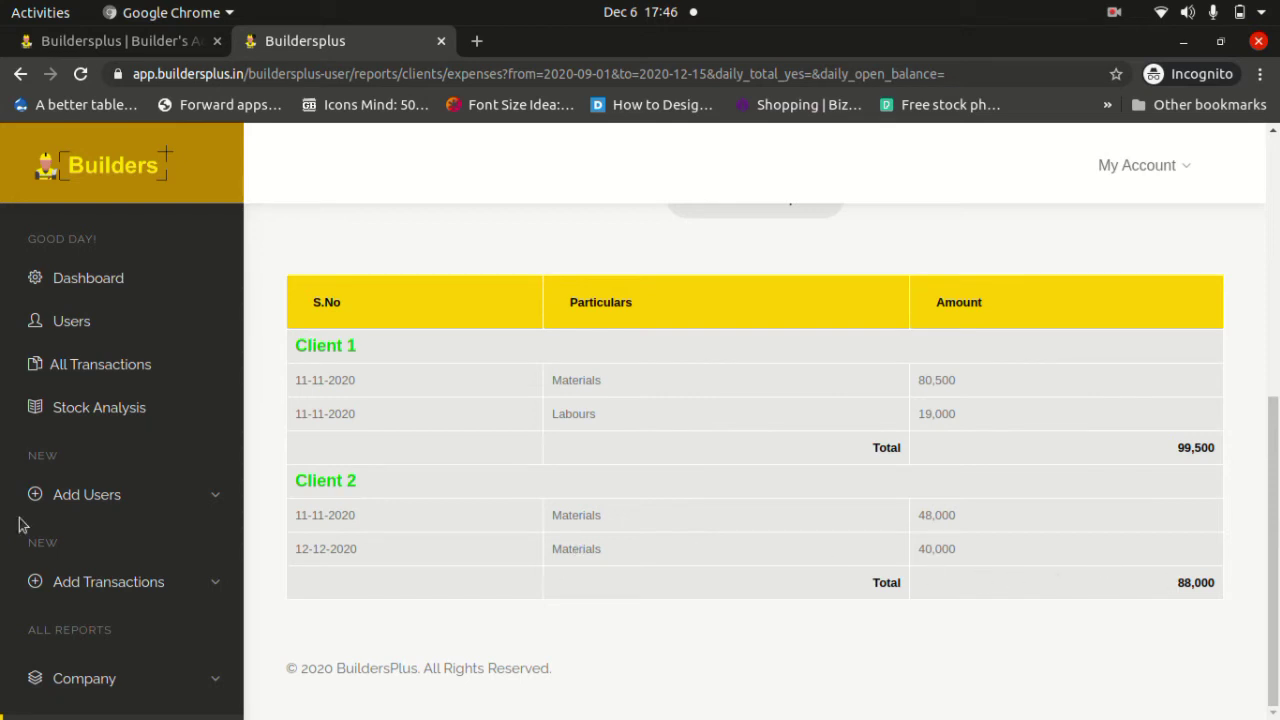
pyautogui.scroll(-6, 17, 523)
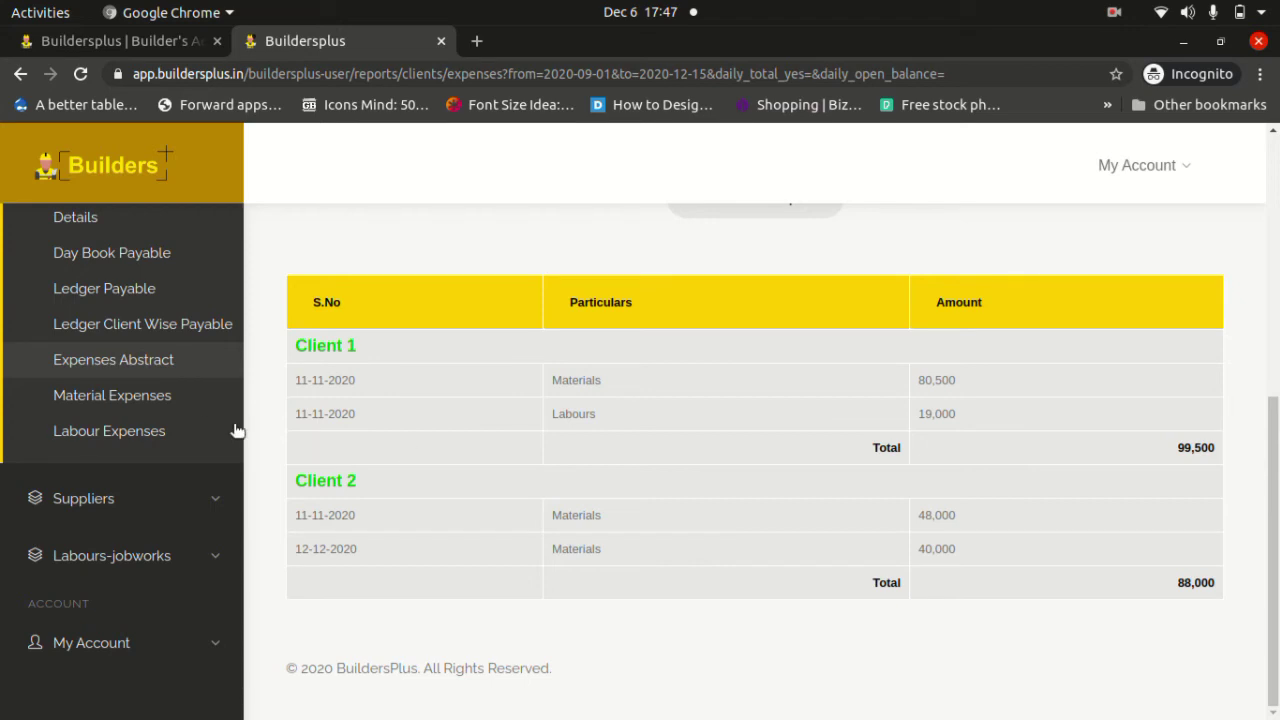
# Open the Material Expenses report and scroll to the material table.
pyautogui.click(167, 398)
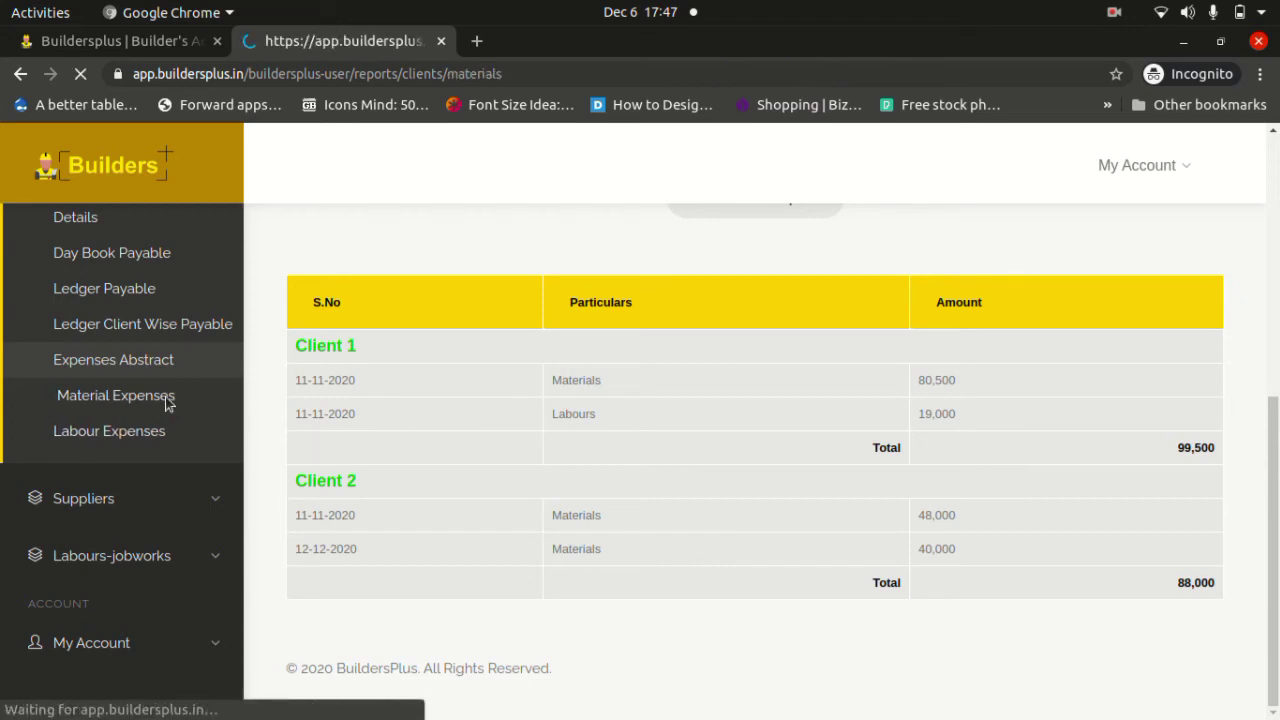
pyautogui.scroll(-3, 167, 400)
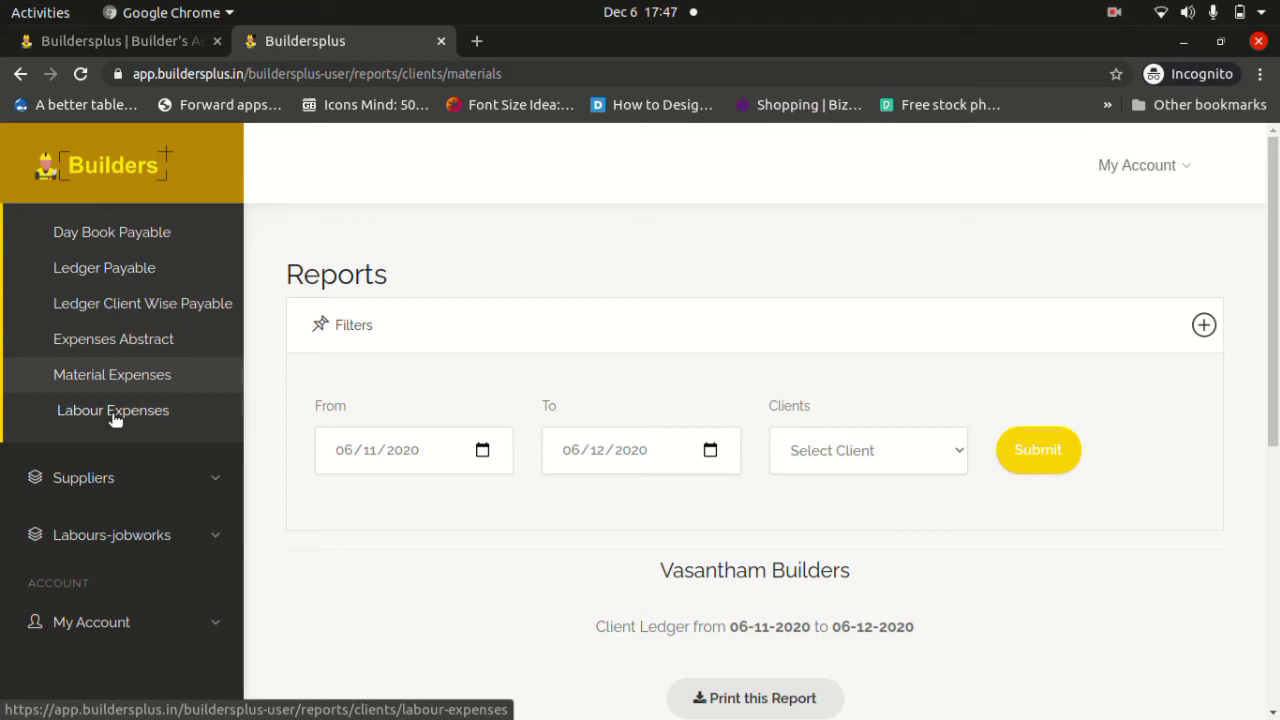
pyautogui.scroll(-2, 113, 418)
pyautogui.scroll(-5, 428, 463)
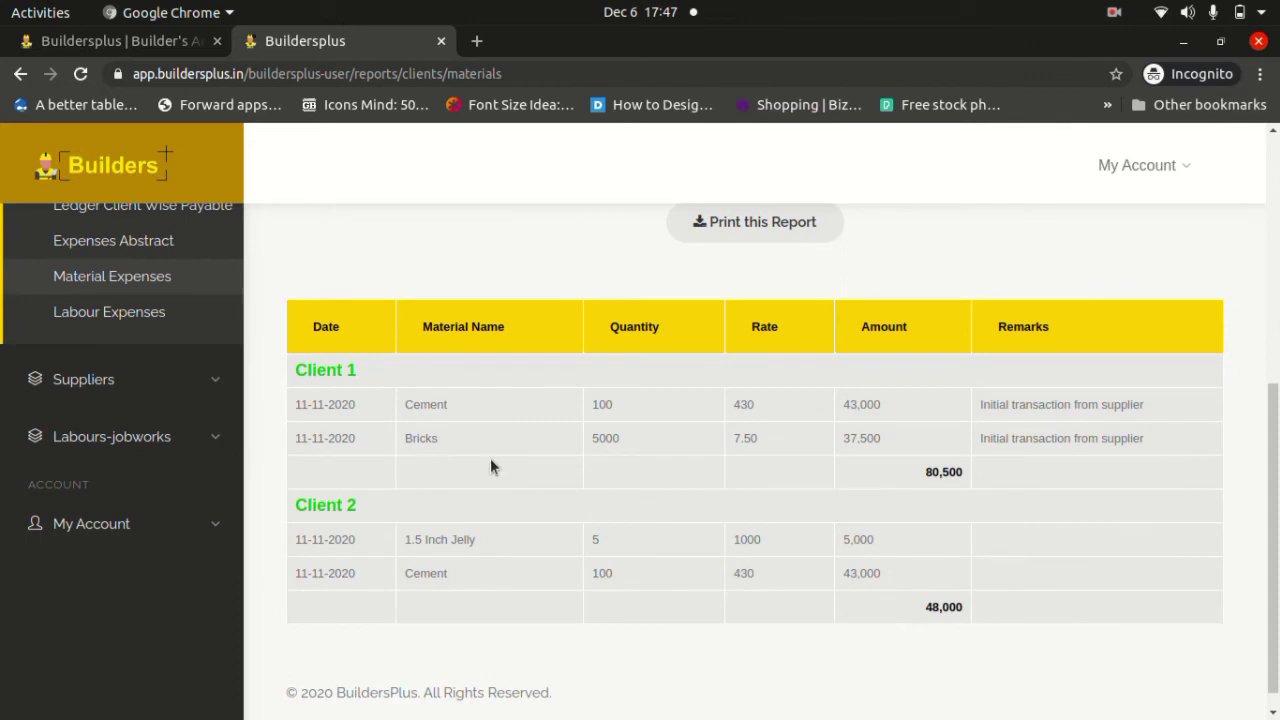
# Highlight Client 1's Cement at rate 430 and the Bricks amount 37,500.
pyautogui.doubleClick(420, 404)
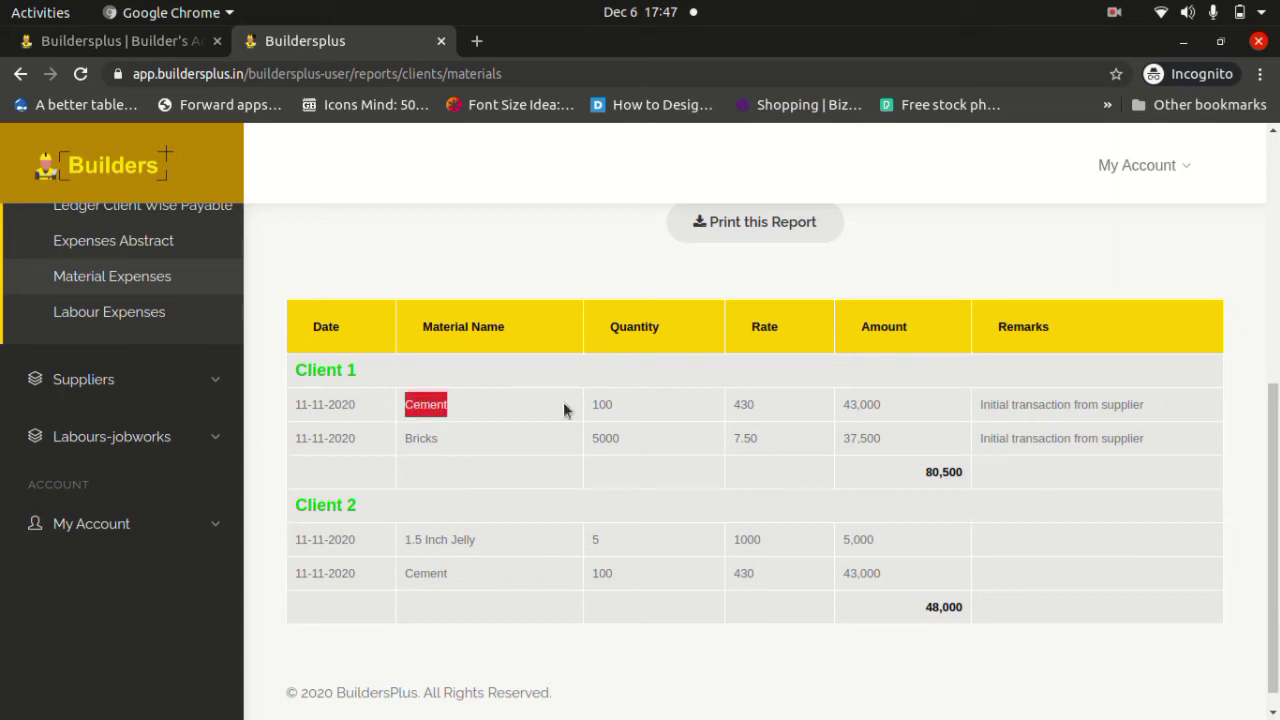
pyautogui.click(743, 407)
pyautogui.doubleClick(743, 405)
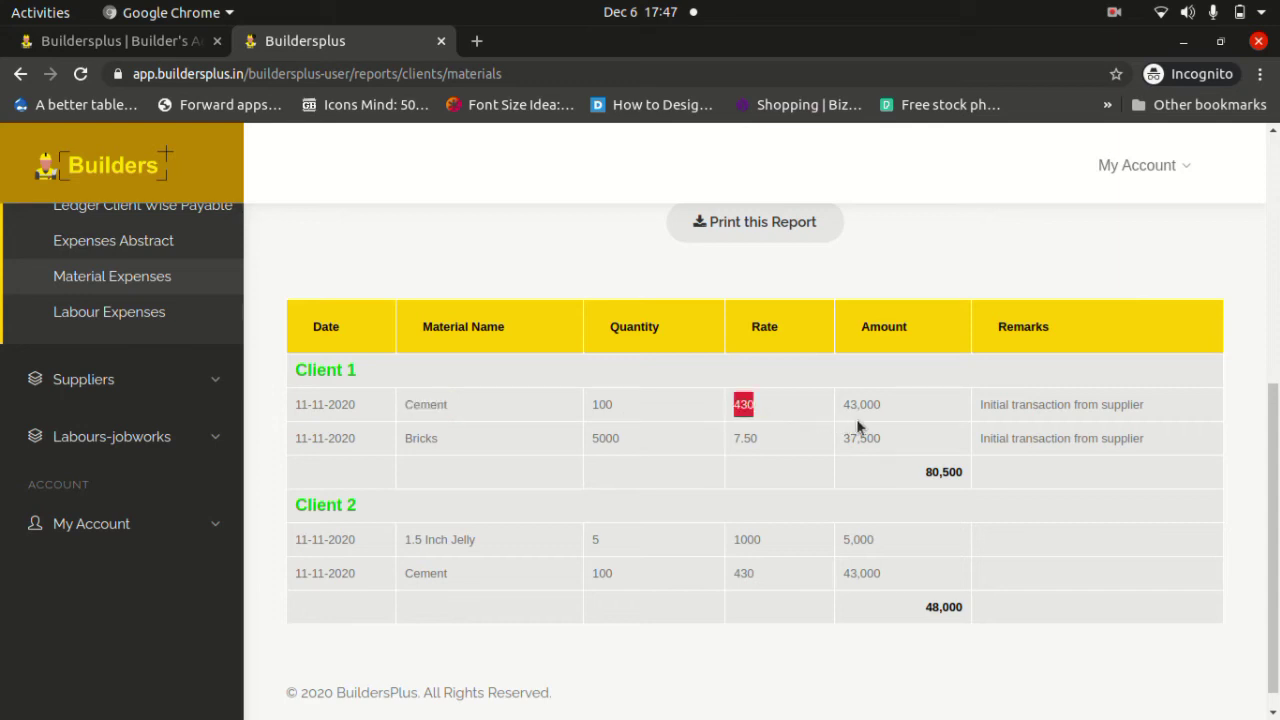
pyautogui.click(891, 400)
pyautogui.moveTo(880, 440); pyautogui.dragTo(844, 443)
pyautogui.click(431, 540)
pyautogui.scroll(2, 320, 346)
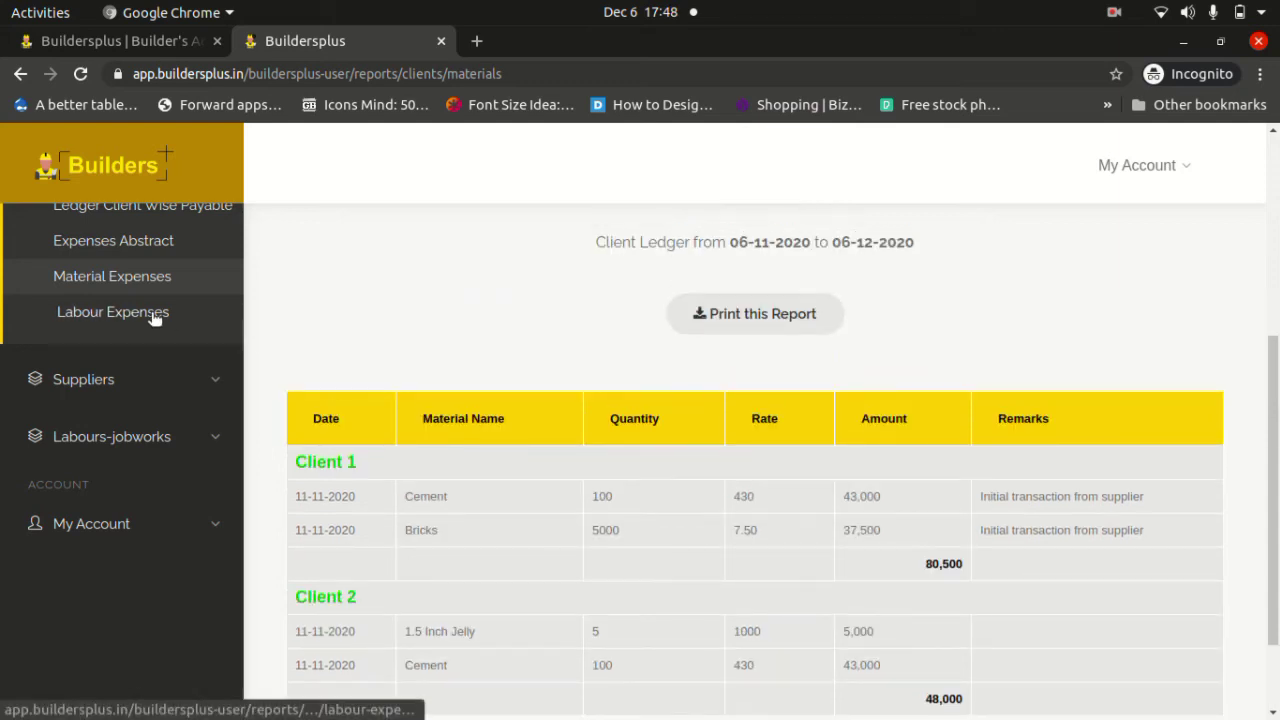
pyautogui.click(157, 314)
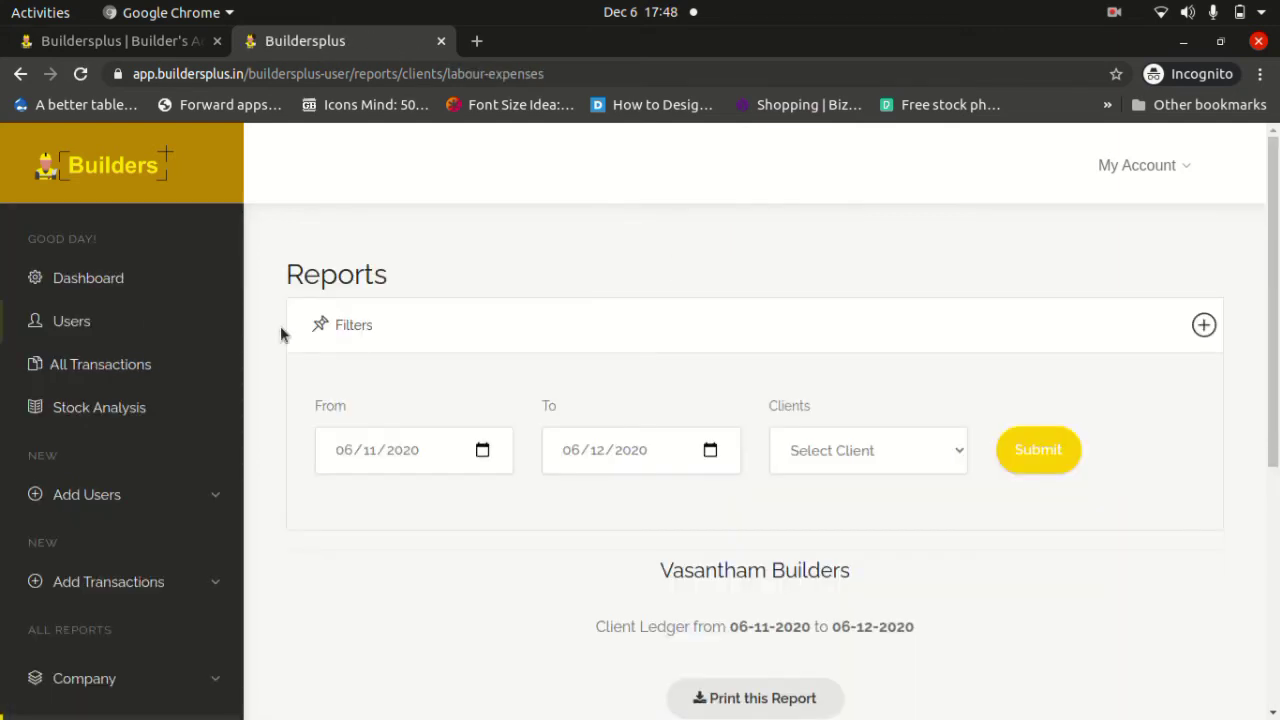
pyautogui.scroll(-9, 409, 400)
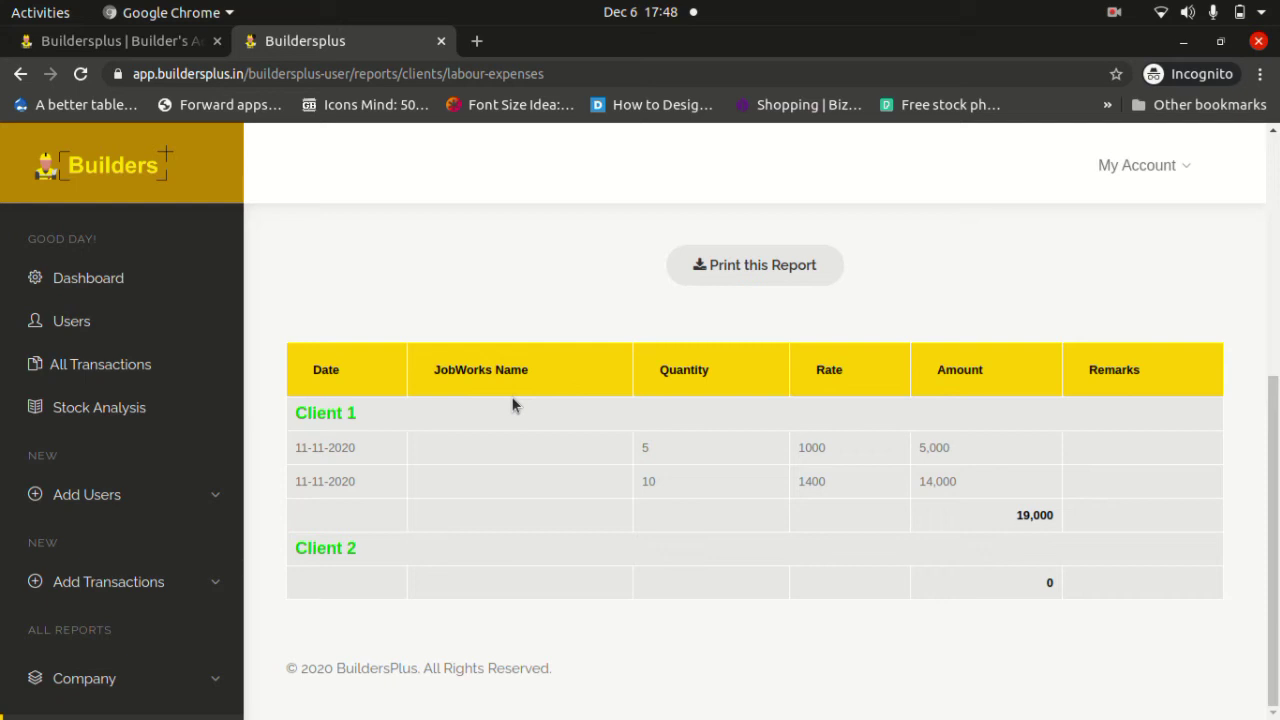
pyautogui.doubleClick(338, 450)
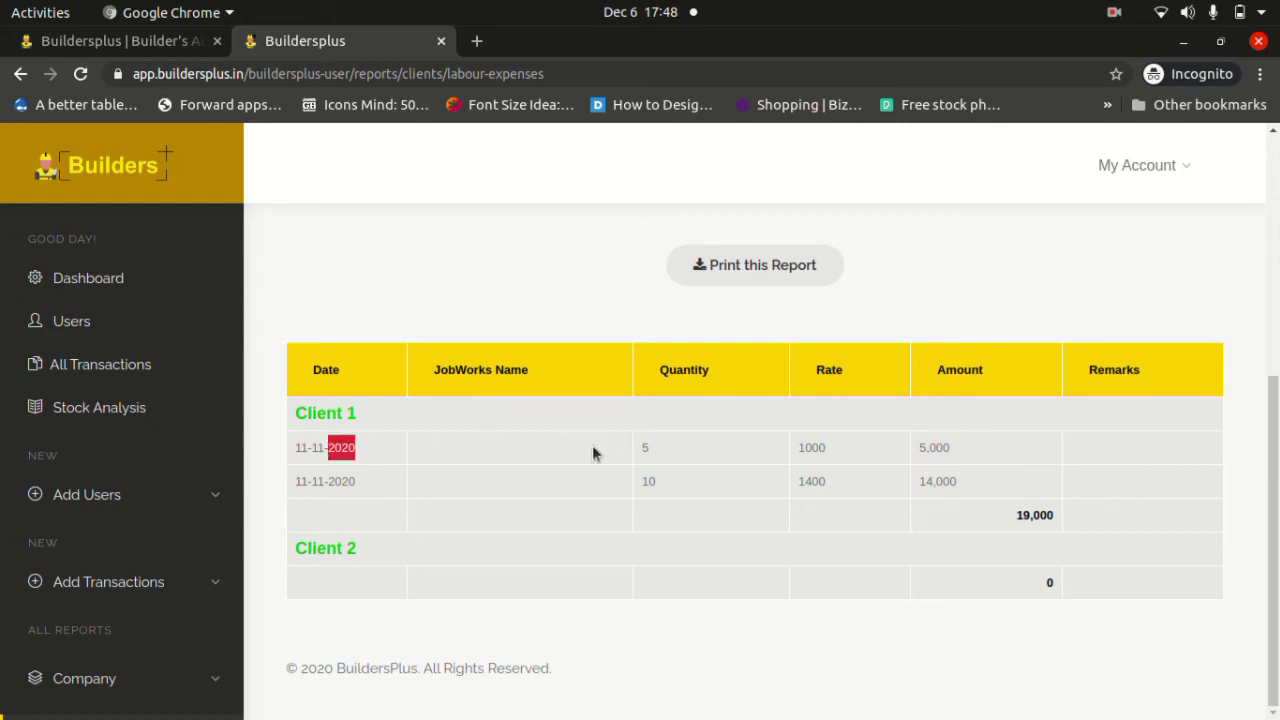
pyautogui.click(672, 452)
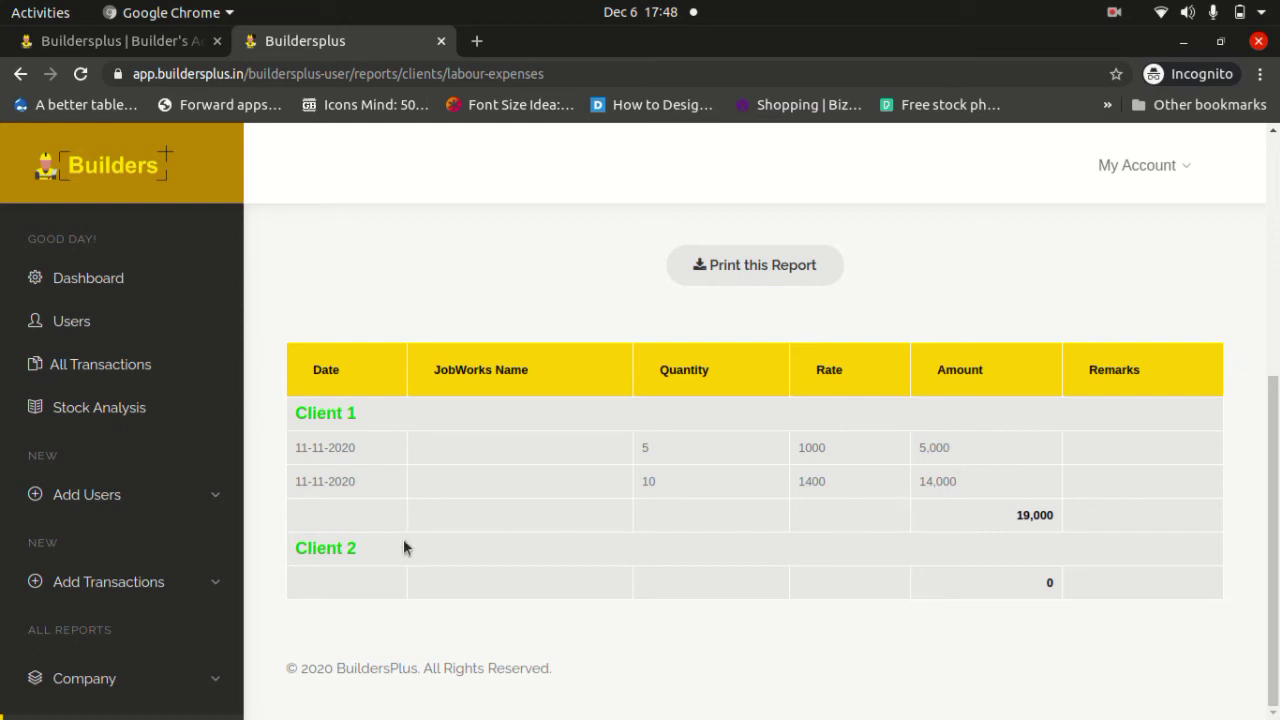
pyautogui.scroll(-8, 114, 509)
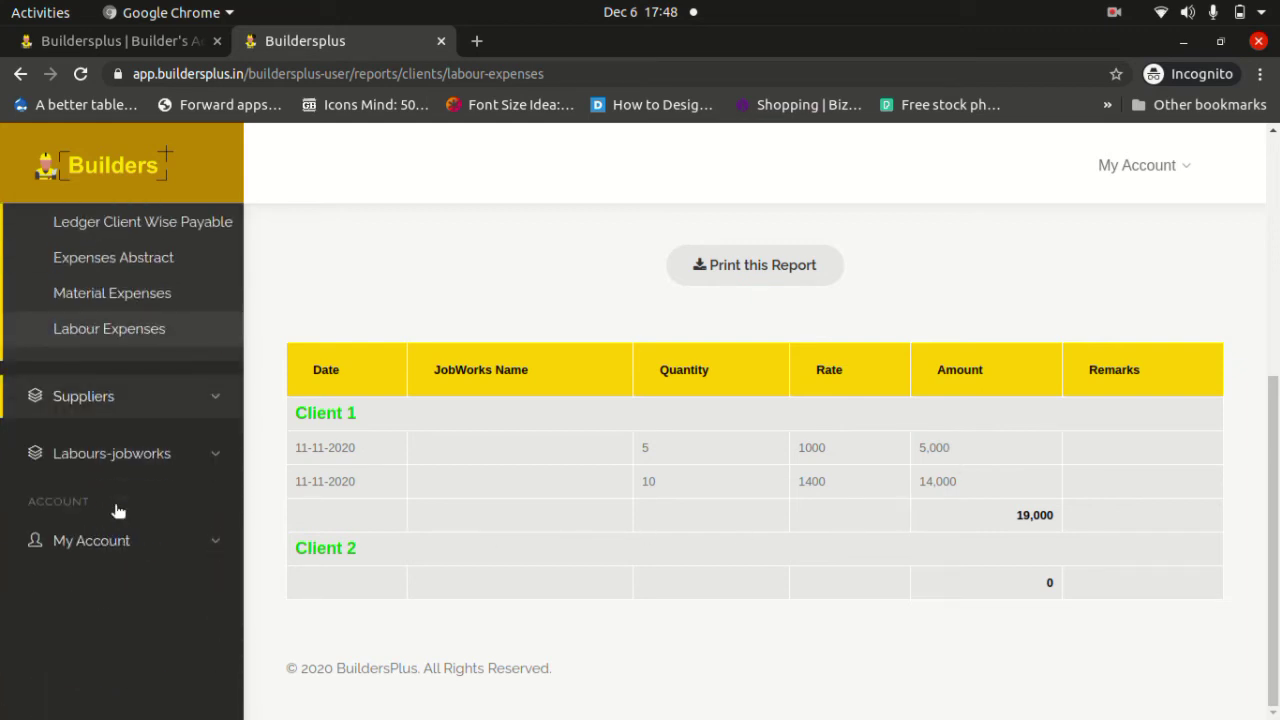
pyautogui.click(195, 326)
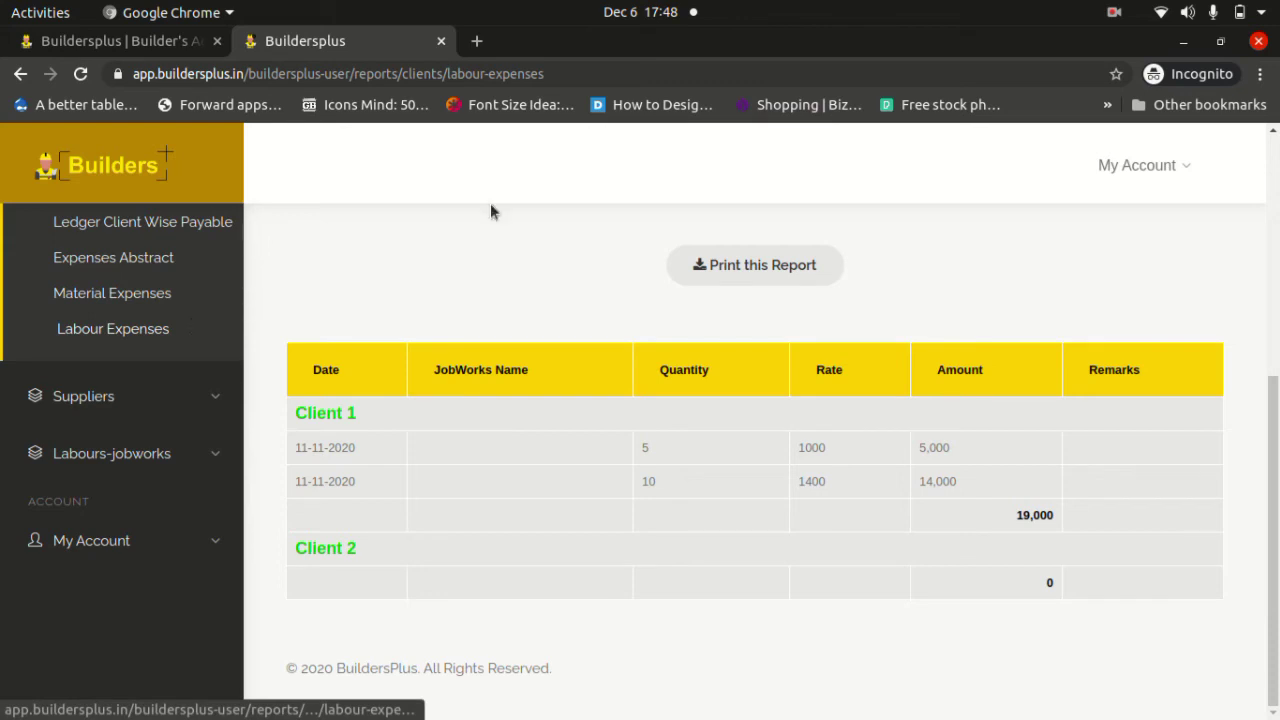
pyautogui.click(1124, 10)
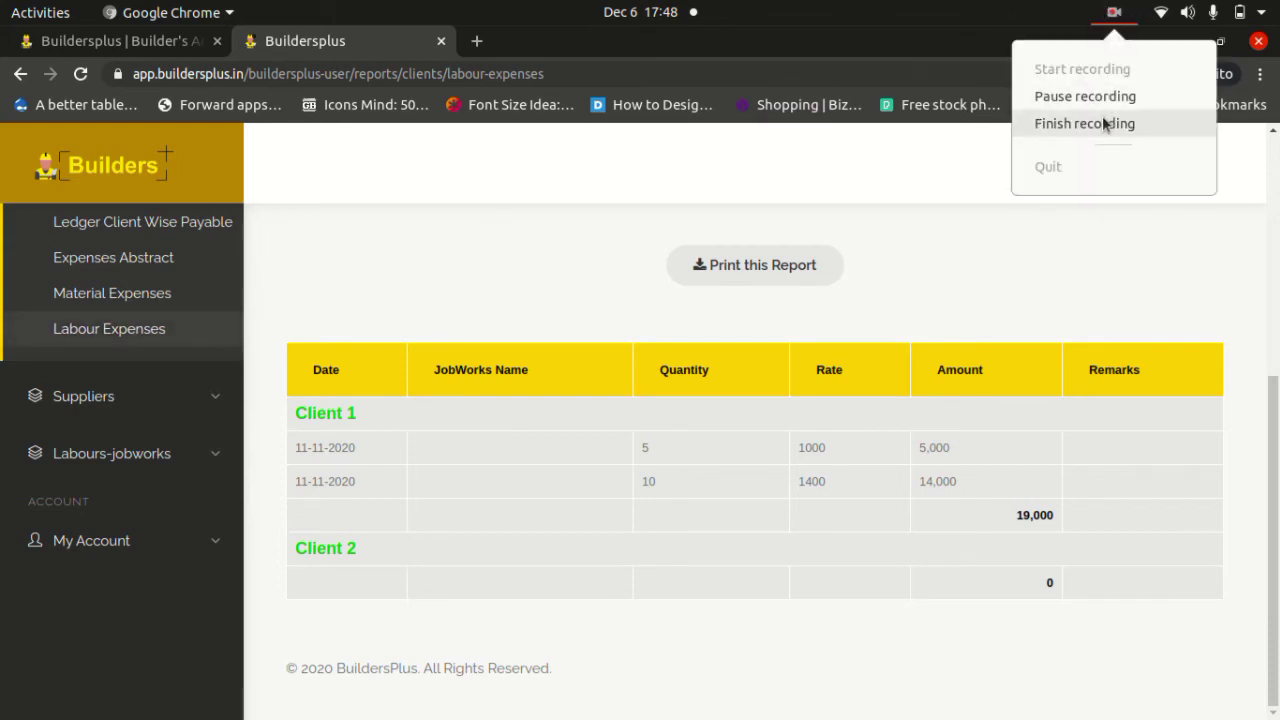
pyautogui.click(1104, 123)
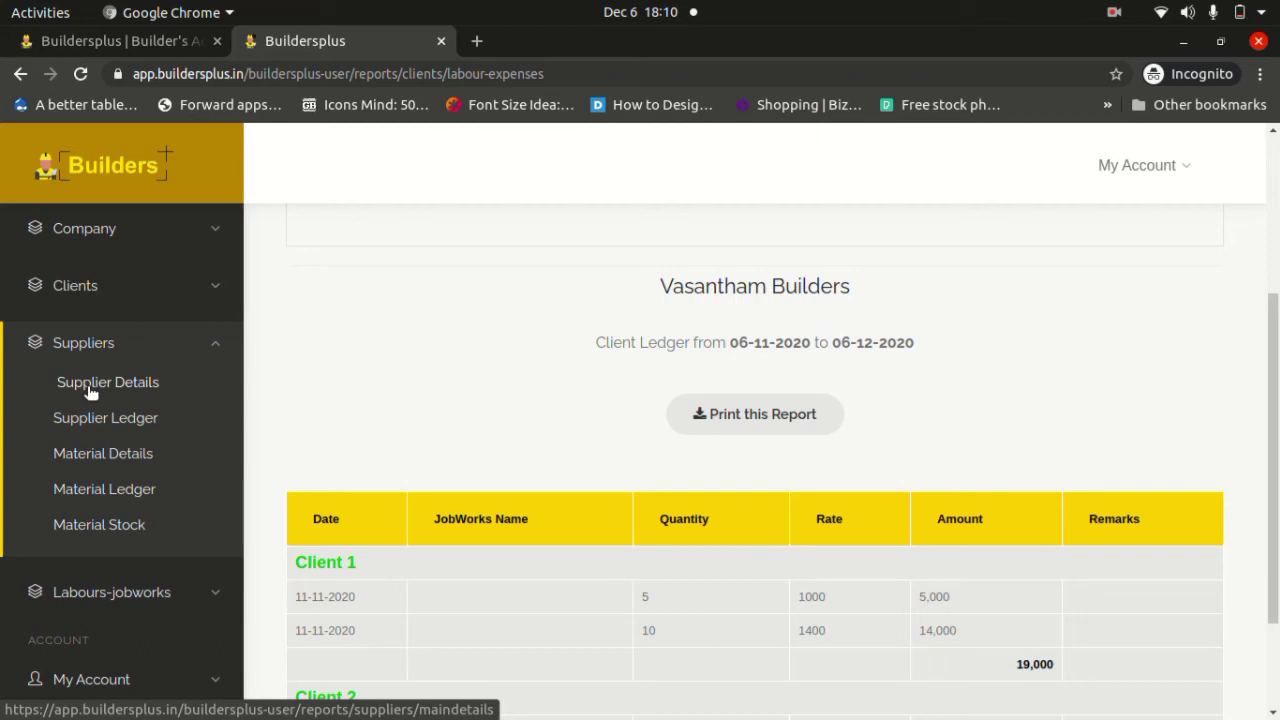
# Open Supplier Details and highlight the Supplier 1 heading, Client 1 label and Cement entry.
pyautogui.click(90, 390)
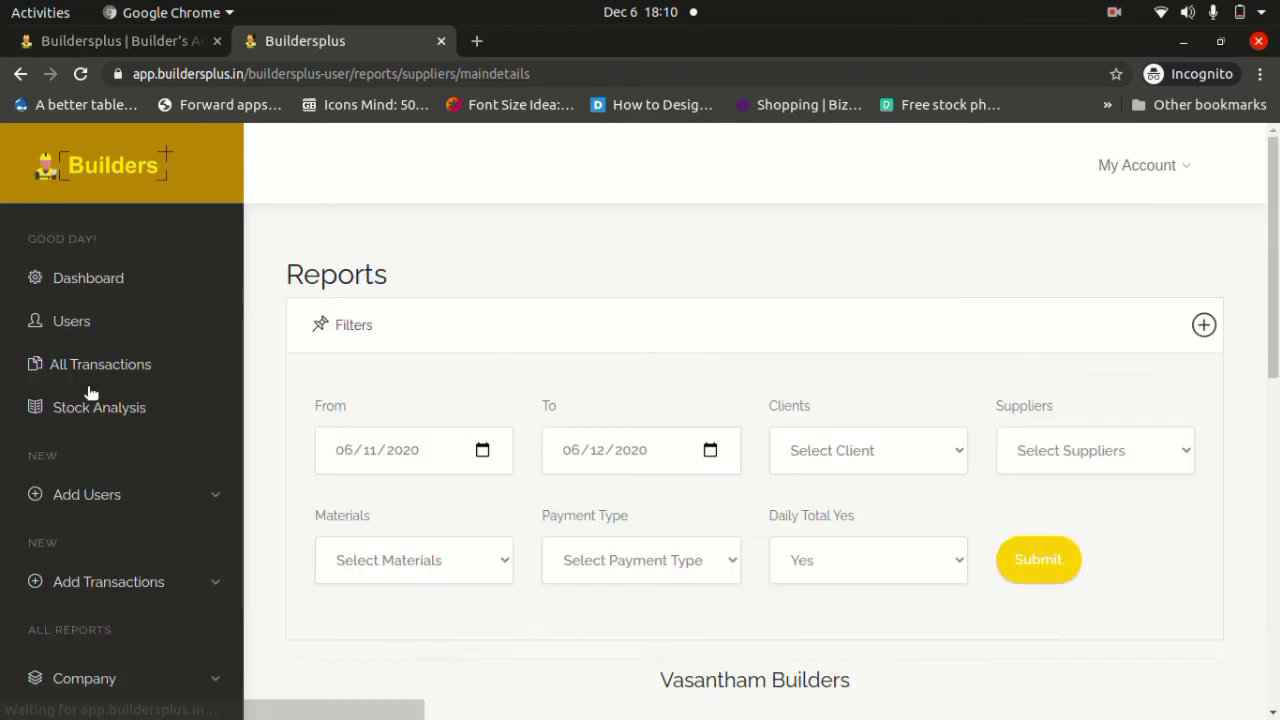
pyautogui.scroll(-6, 267, 292)
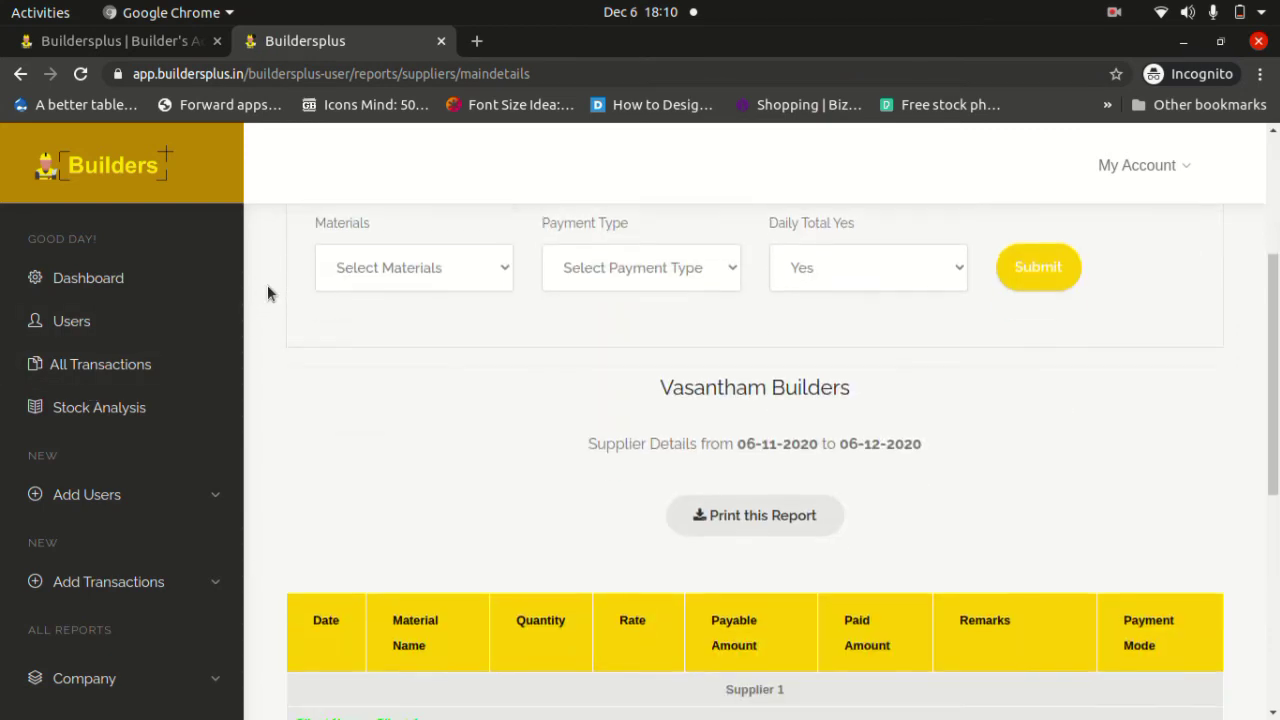
pyautogui.scroll(-3, 267, 292)
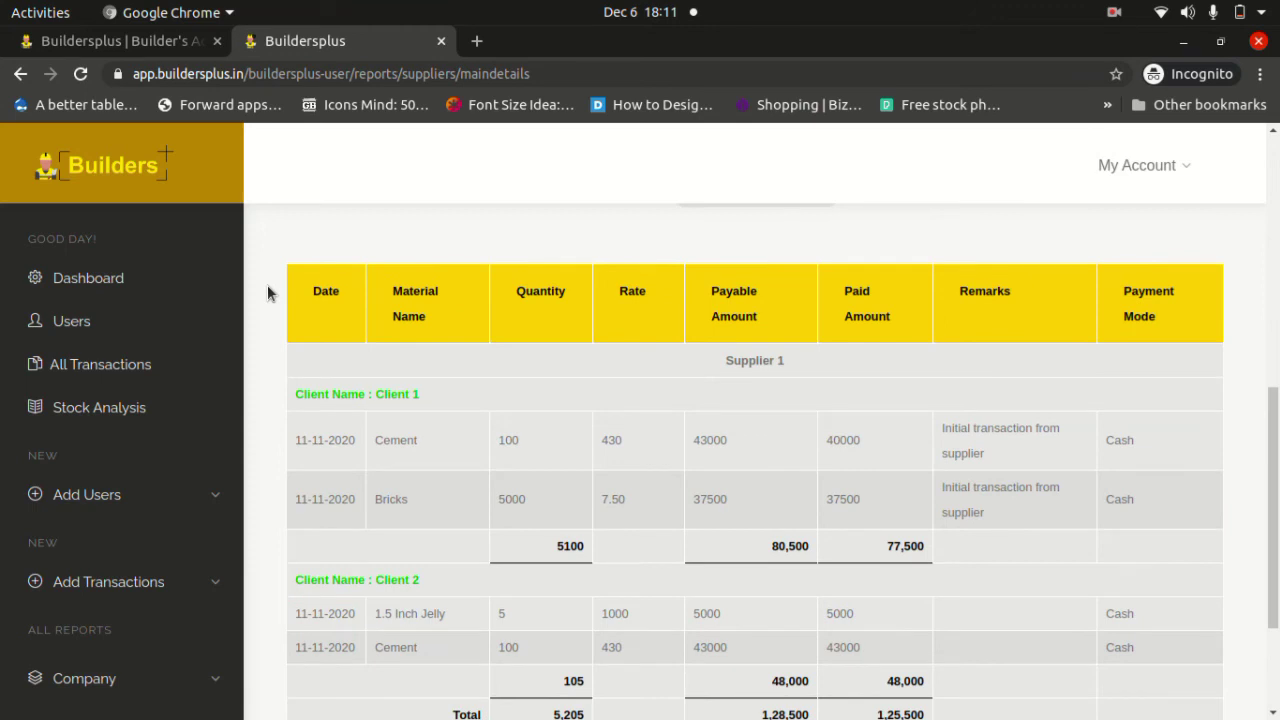
pyautogui.scroll(1, 267, 292)
pyautogui.scroll(-1, 267, 292)
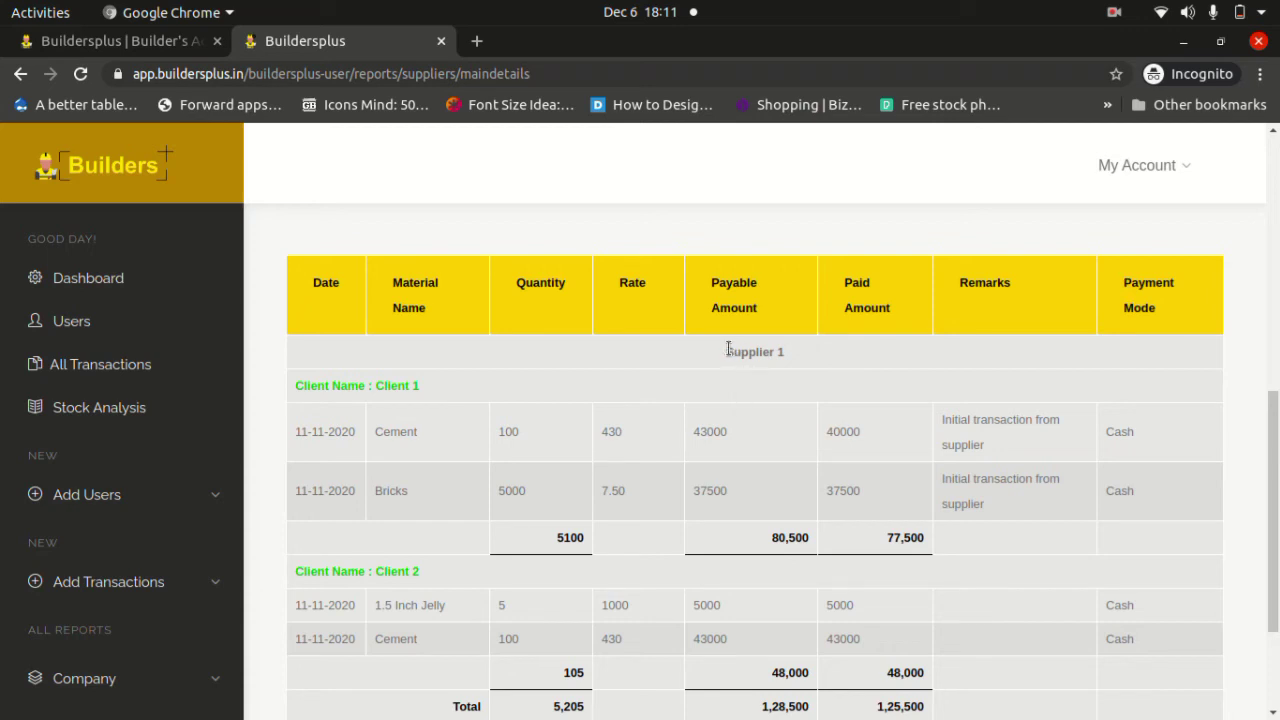
pyautogui.moveTo(726, 349); pyautogui.dragTo(790, 356)
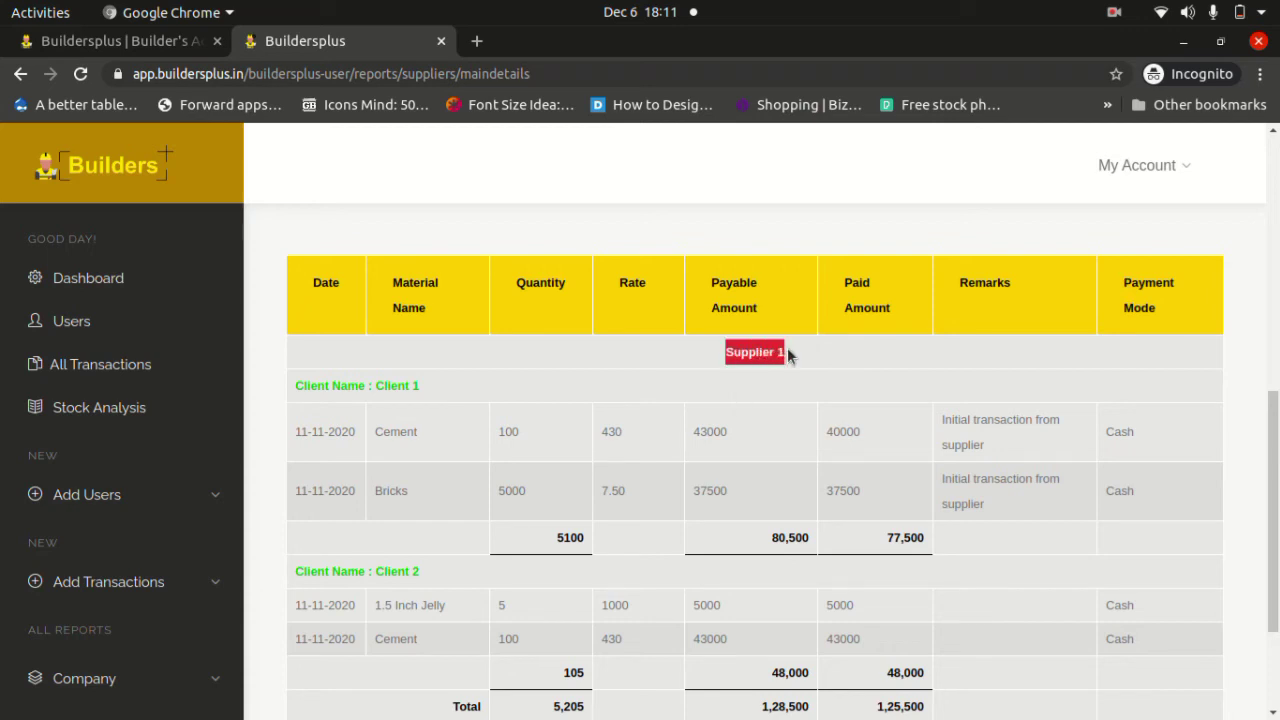
pyautogui.doubleClick(390, 386)
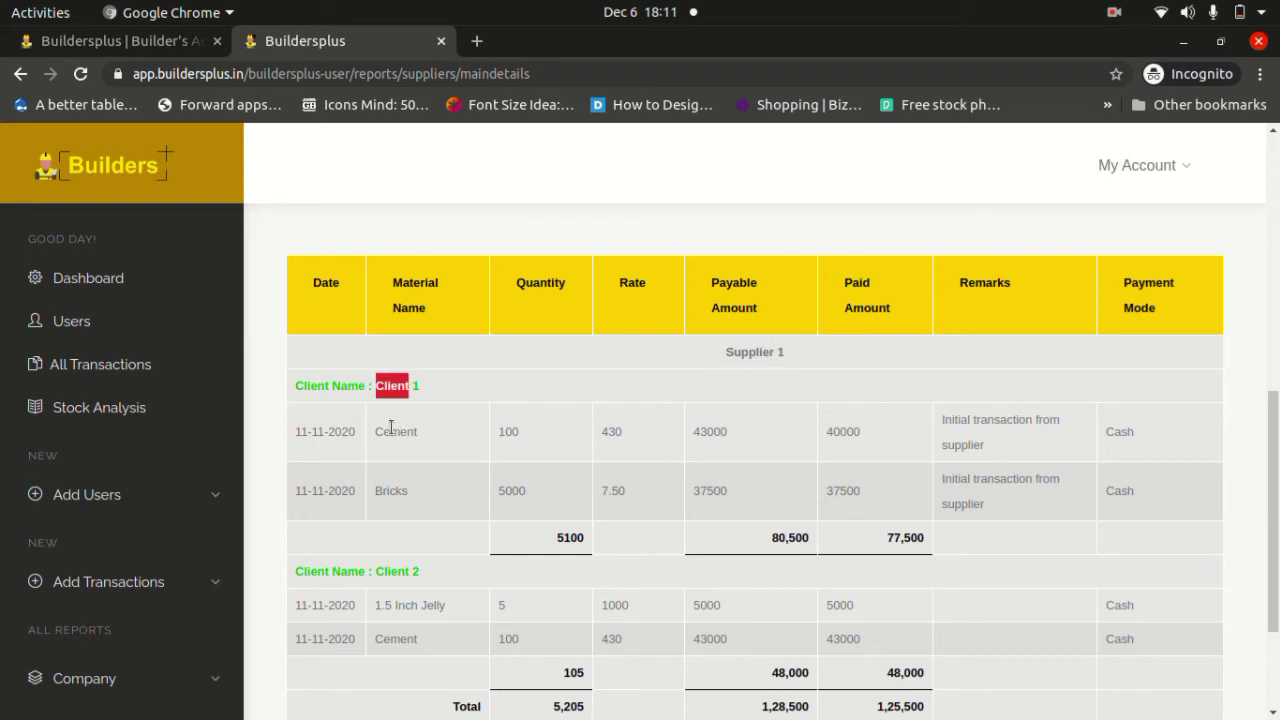
pyautogui.doubleClick(391, 431)
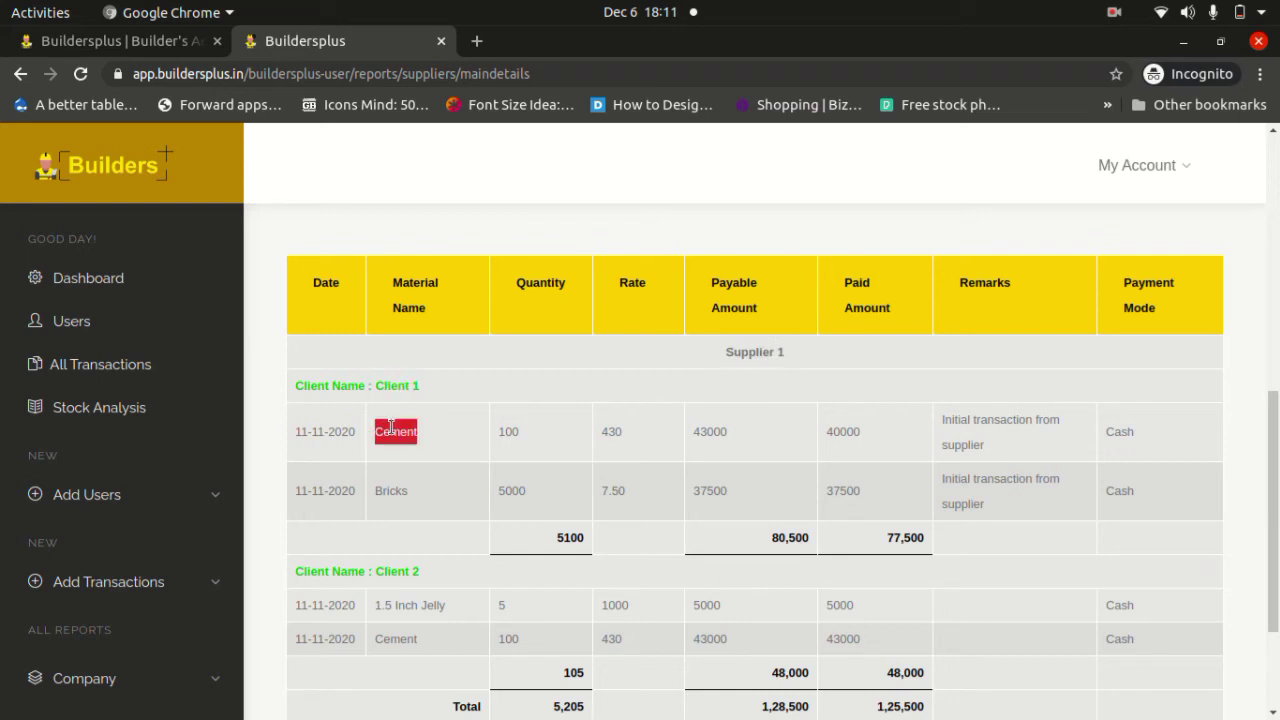
# Highlight Cement's quantity 100, rate 430, payable 43000, paid 40000 and Cash mode.
pyautogui.doubleClick(510, 428)
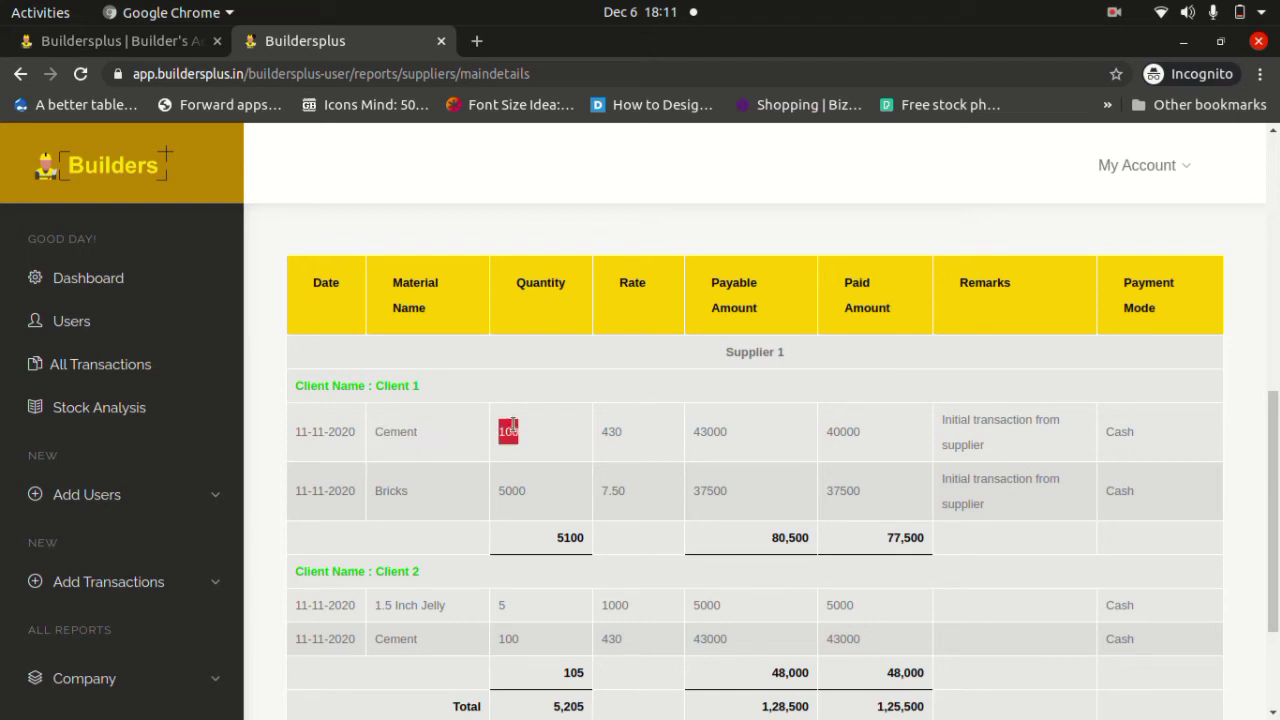
pyautogui.doubleClick(612, 433)
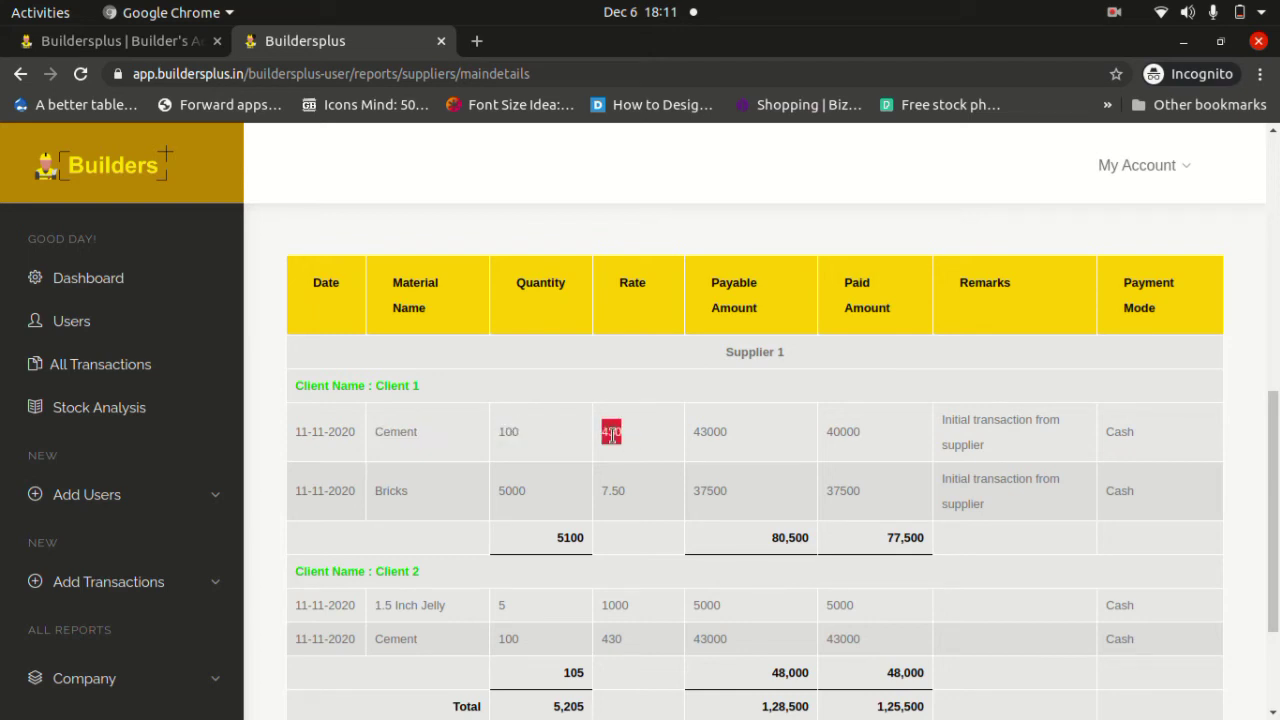
pyautogui.click(709, 432)
pyautogui.doubleClick(709, 432)
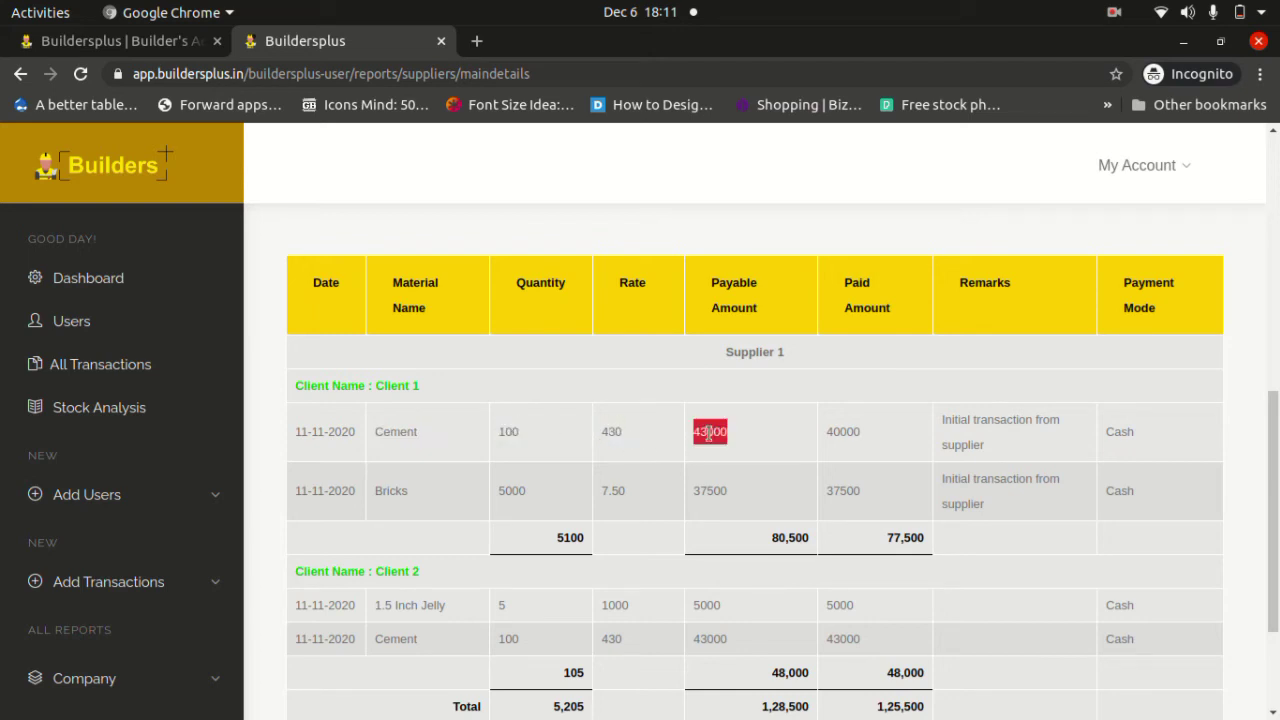
pyautogui.click(837, 430)
pyautogui.doubleClick(839, 430)
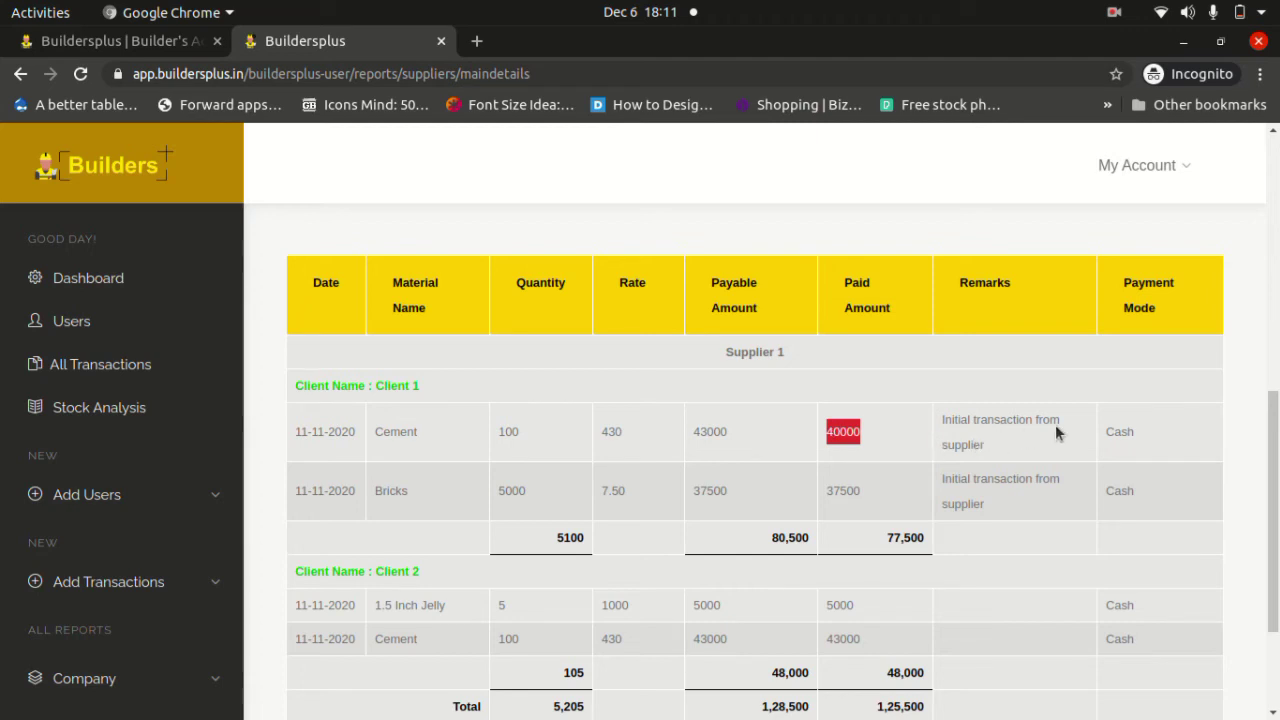
pyautogui.doubleClick(1112, 431)
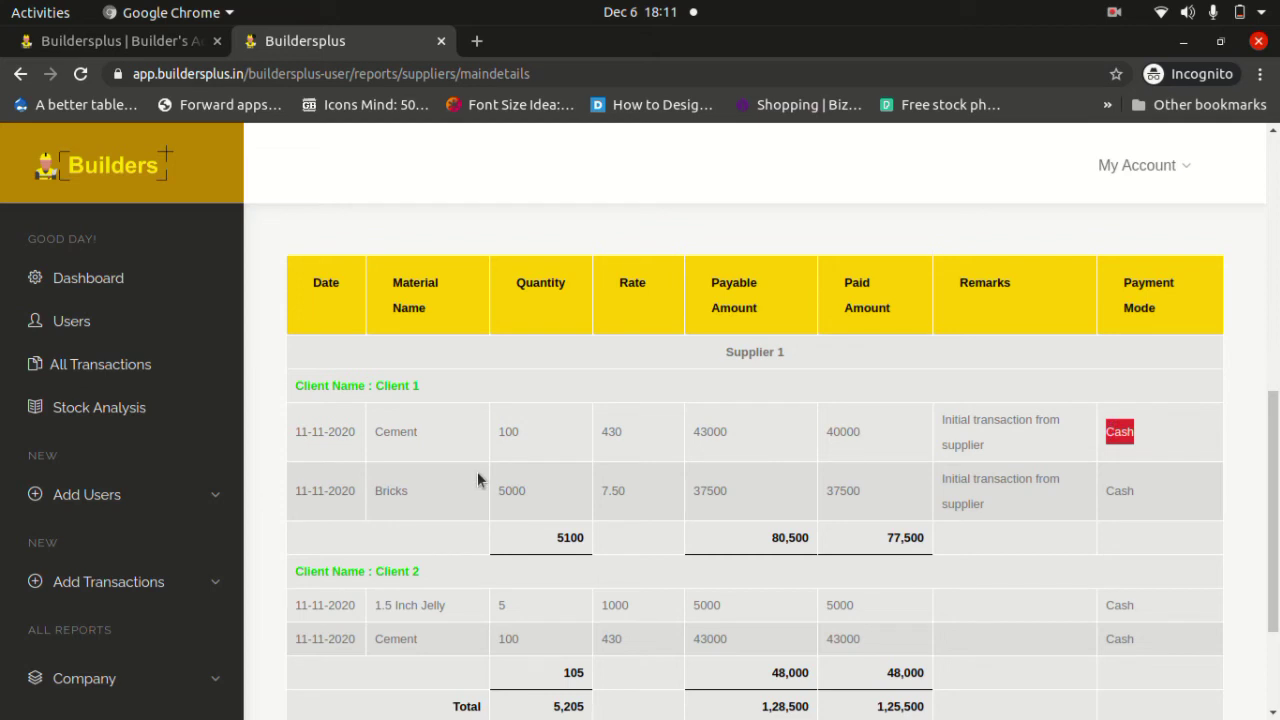
# Scroll down and highlight Supplier 1's Credit Balance of 3,000.
pyautogui.scroll(-1, 478, 480)
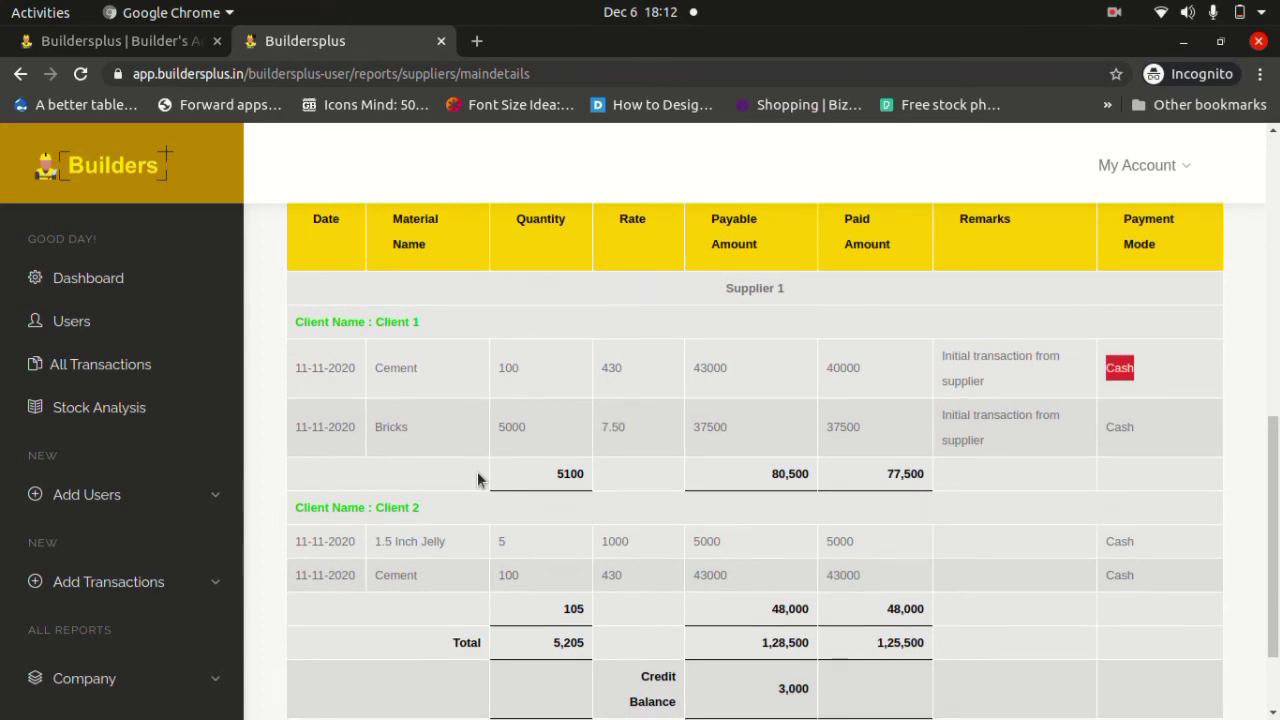
pyautogui.scroll(-2, 478, 480)
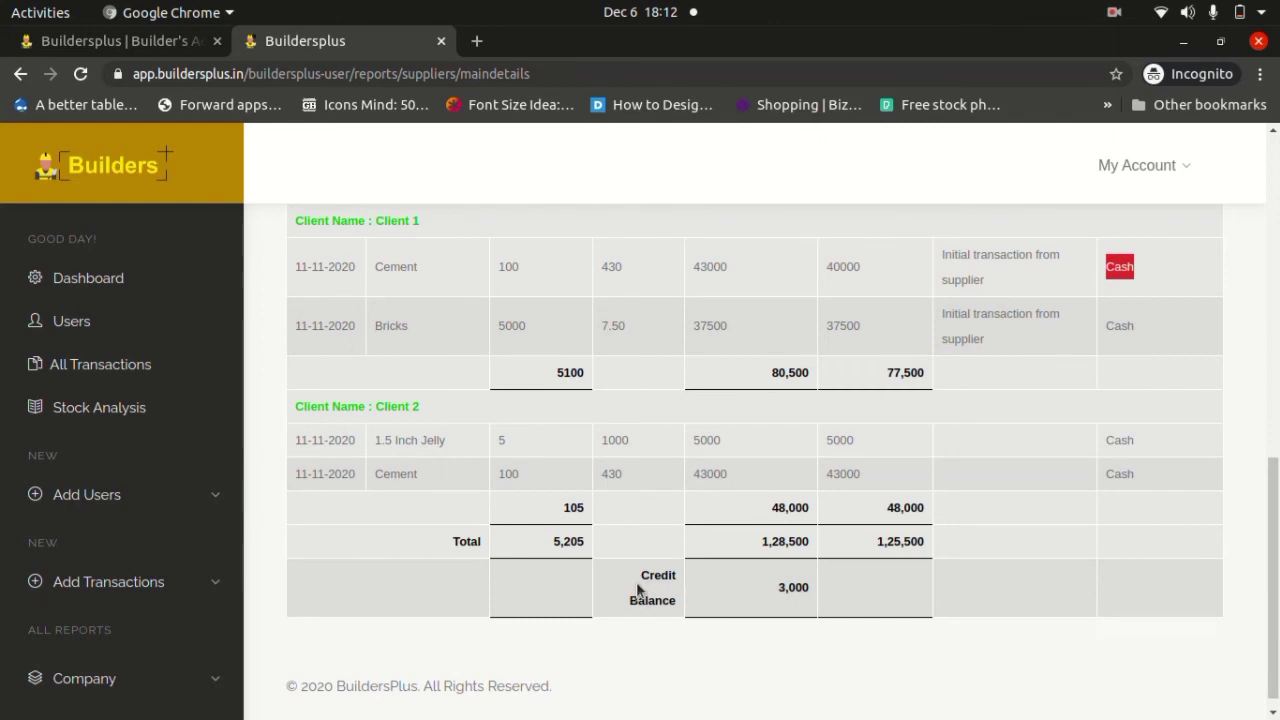
pyautogui.moveTo(644, 574); pyautogui.dragTo(807, 585)
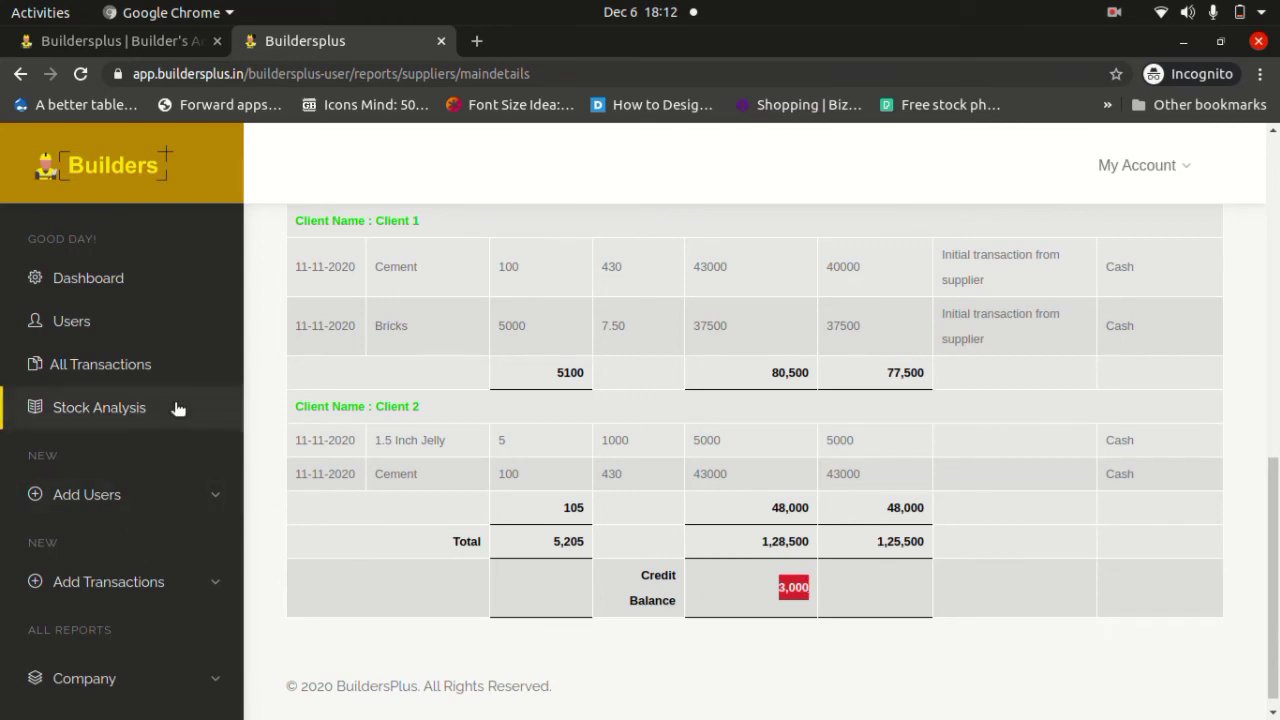
pyautogui.scroll(-4, 176, 408)
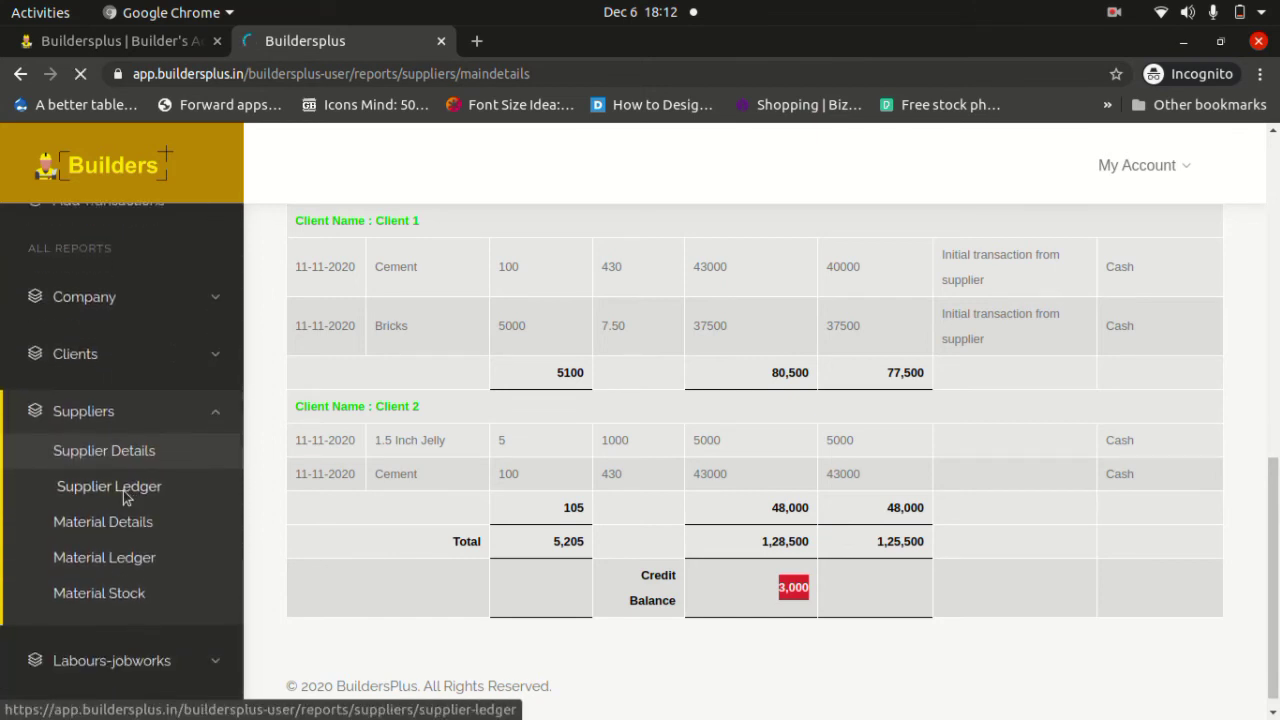
# Display the Supplier Ledger table showing Supplier 1's 1,28,500 payable, 1,25,500 paid and 3,000 balance.
pyautogui.click(109, 486)
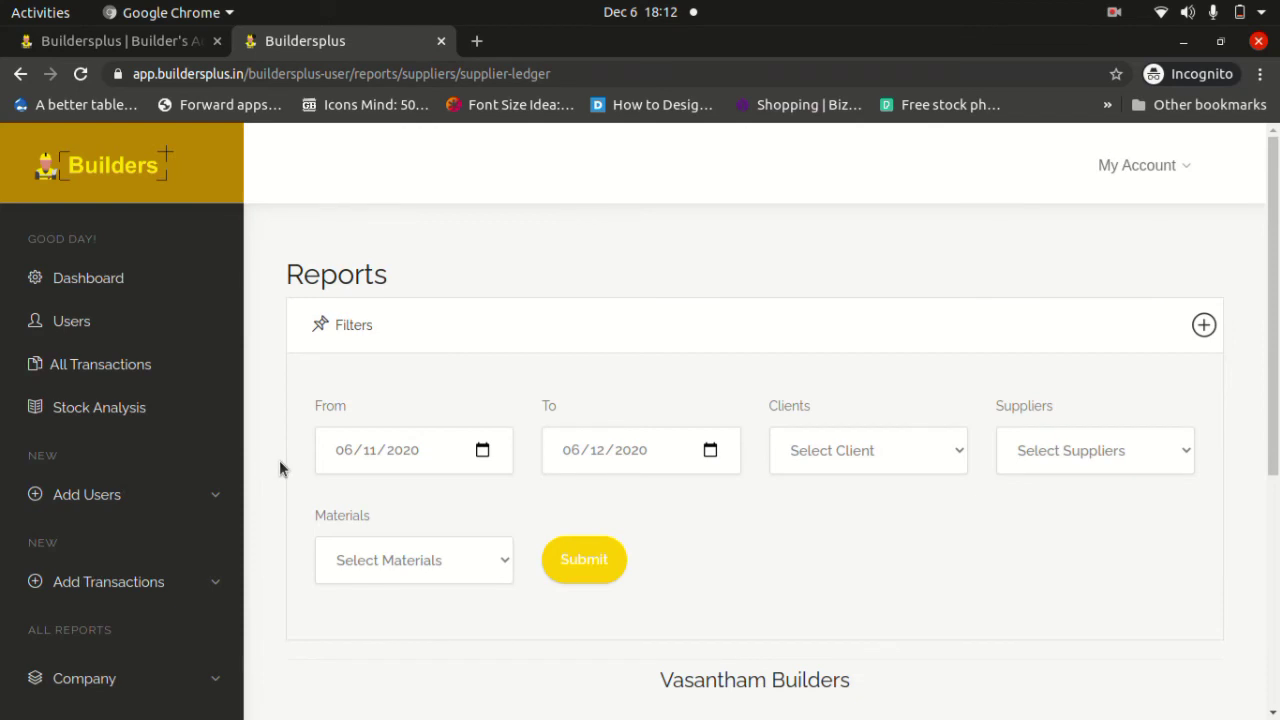
pyautogui.scroll(-5, 280, 468)
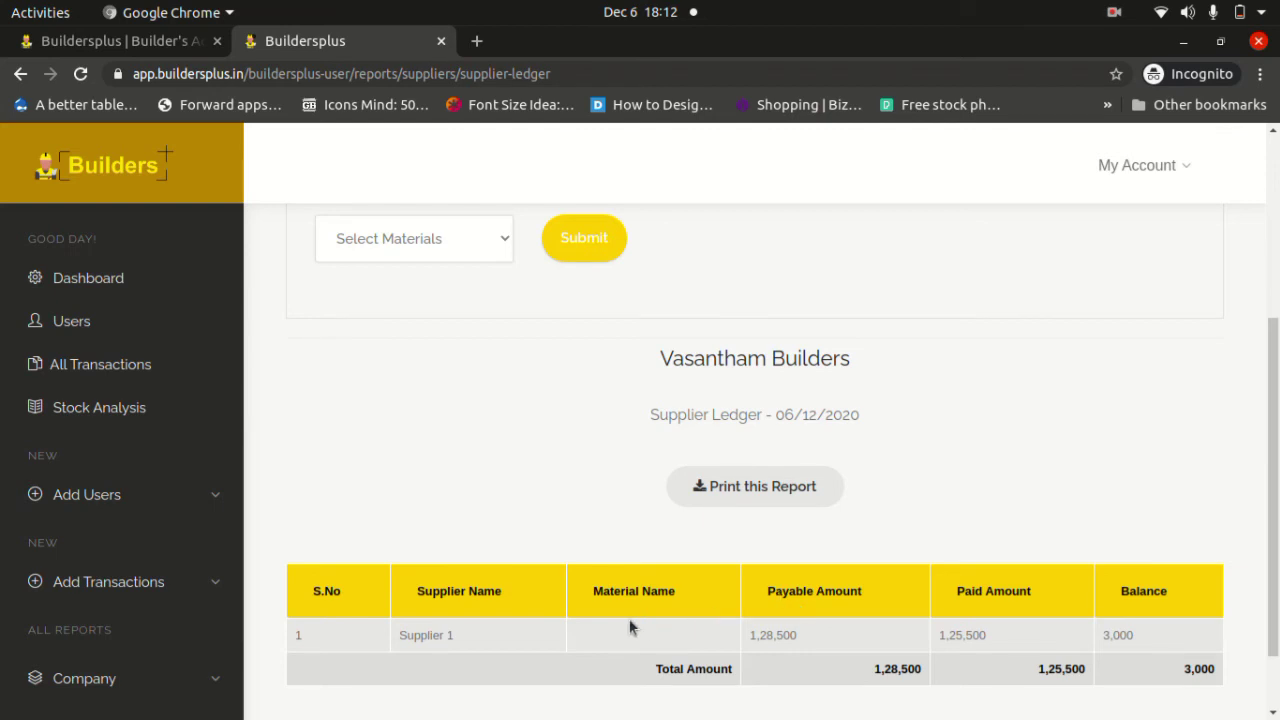
pyautogui.scroll(-1, 767, 594)
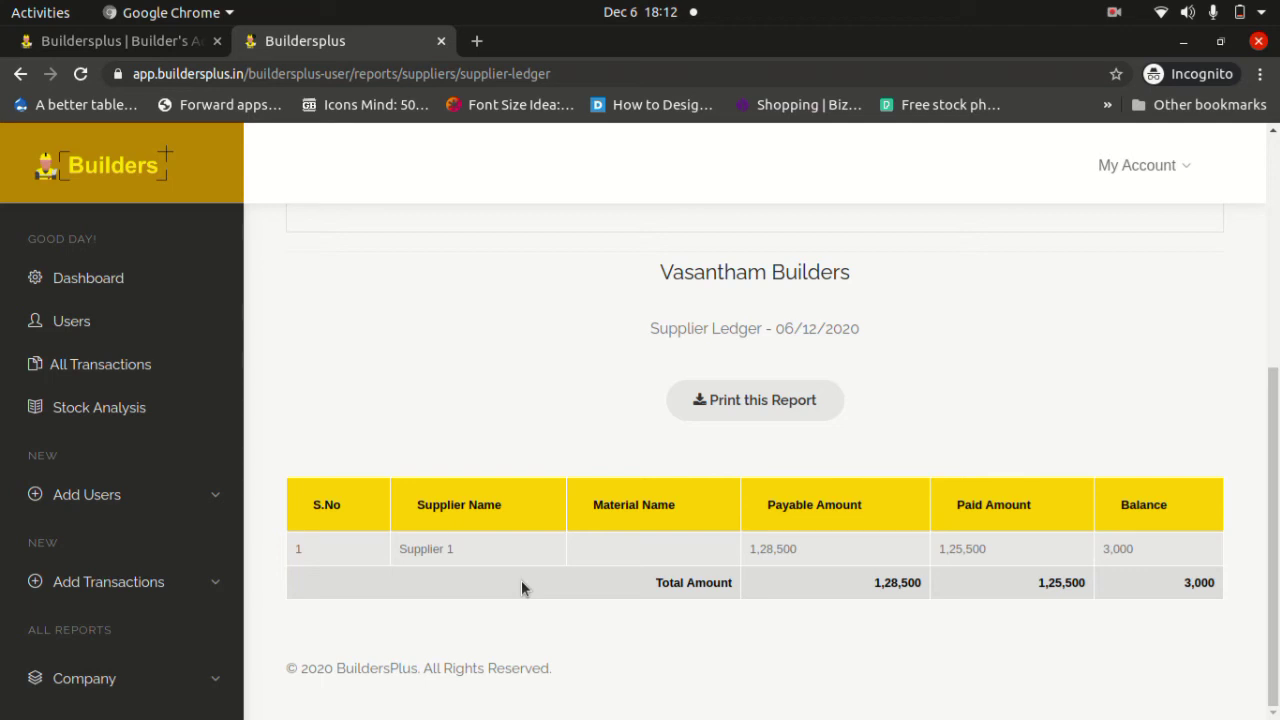
pyautogui.scroll(-5, 146, 557)
pyautogui.scroll(-1, 143, 560)
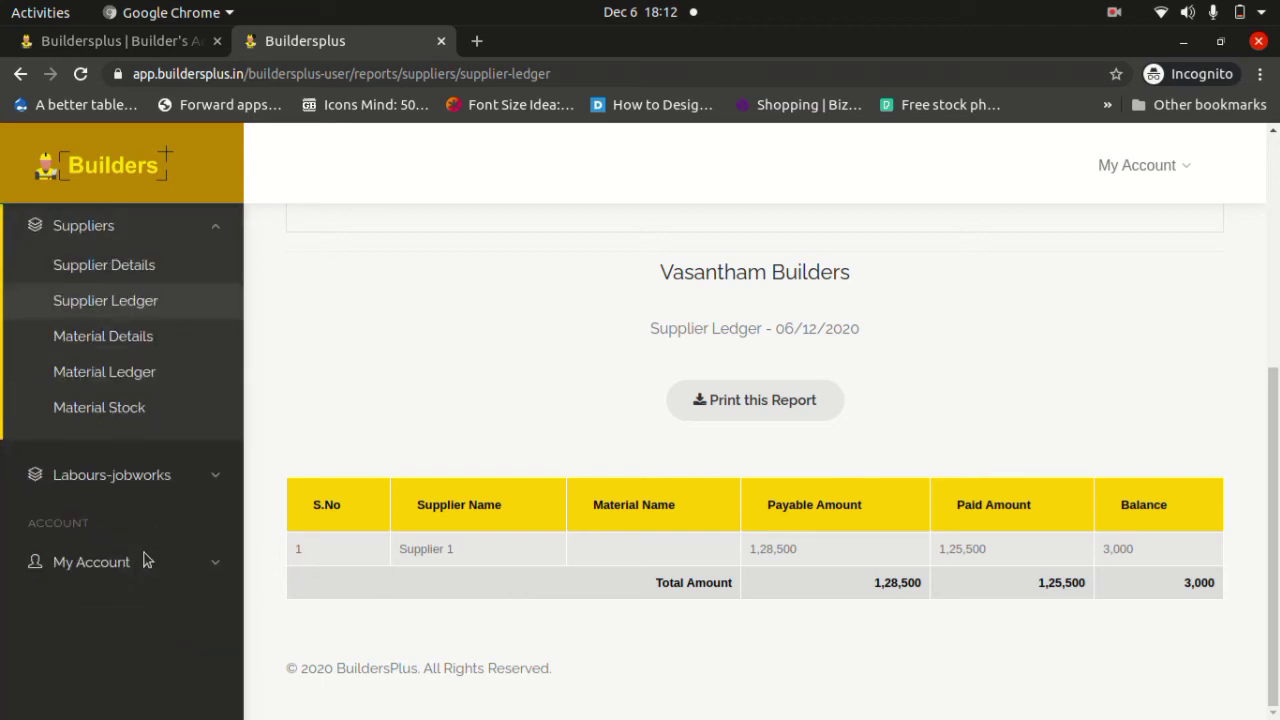
# Display the Material Details report for 06-11-2020 to 06-12-2020, with Bricks at 75,000 payable and 67,500 paid.
pyautogui.click(125, 337)
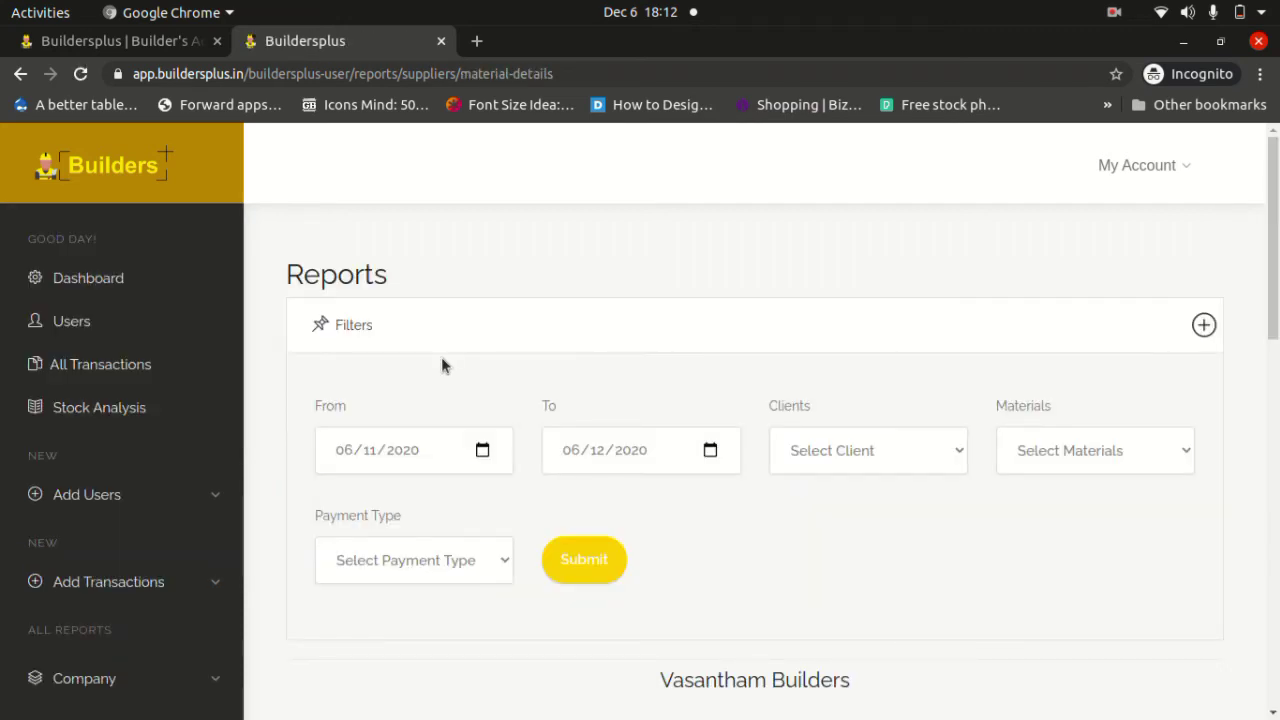
pyautogui.scroll(-5, 441, 357)
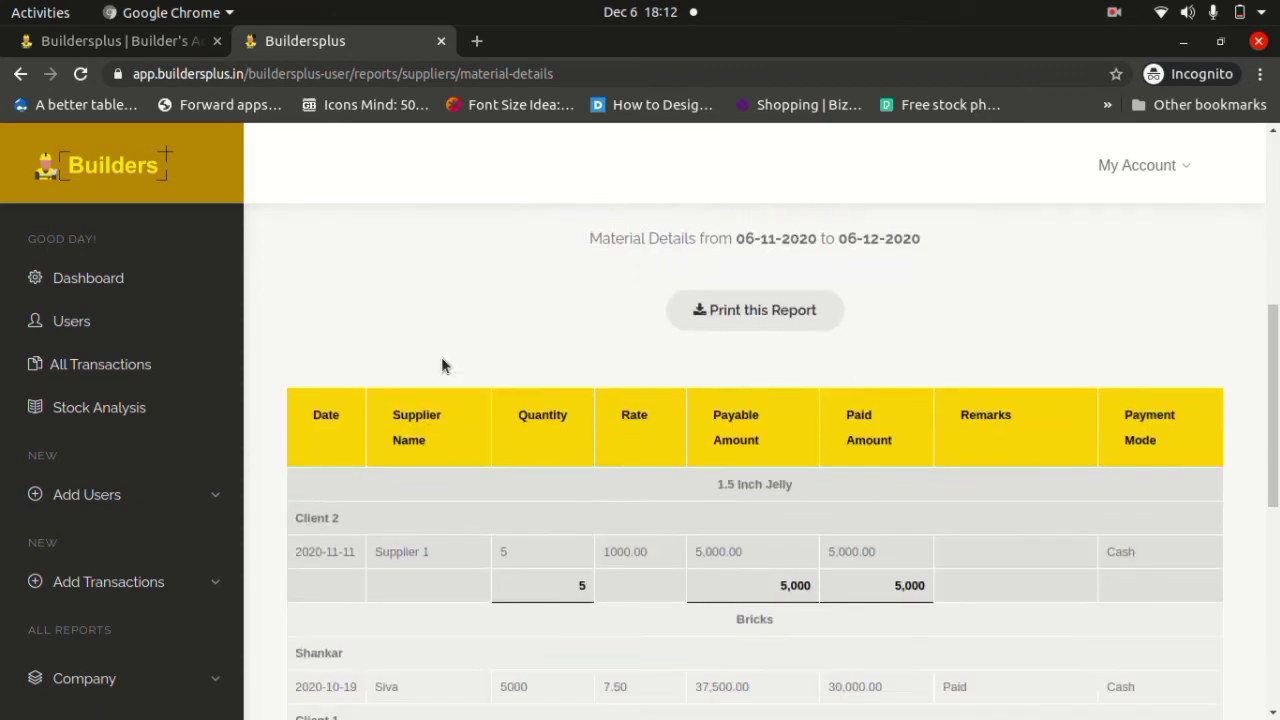
pyautogui.scroll(-1, 441, 358)
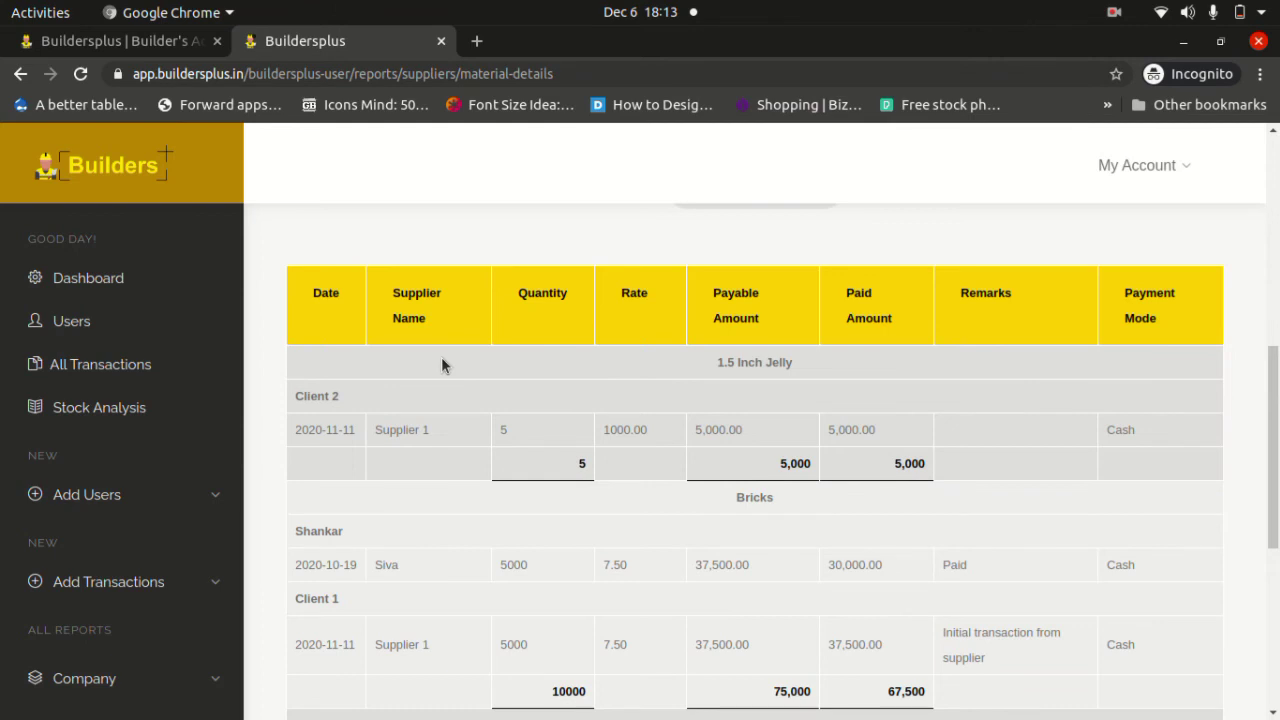
# Highlight the 1.5 Inch Jelly heading and the Client 2 group and supplier name.
pyautogui.scroll(3, 441, 366)
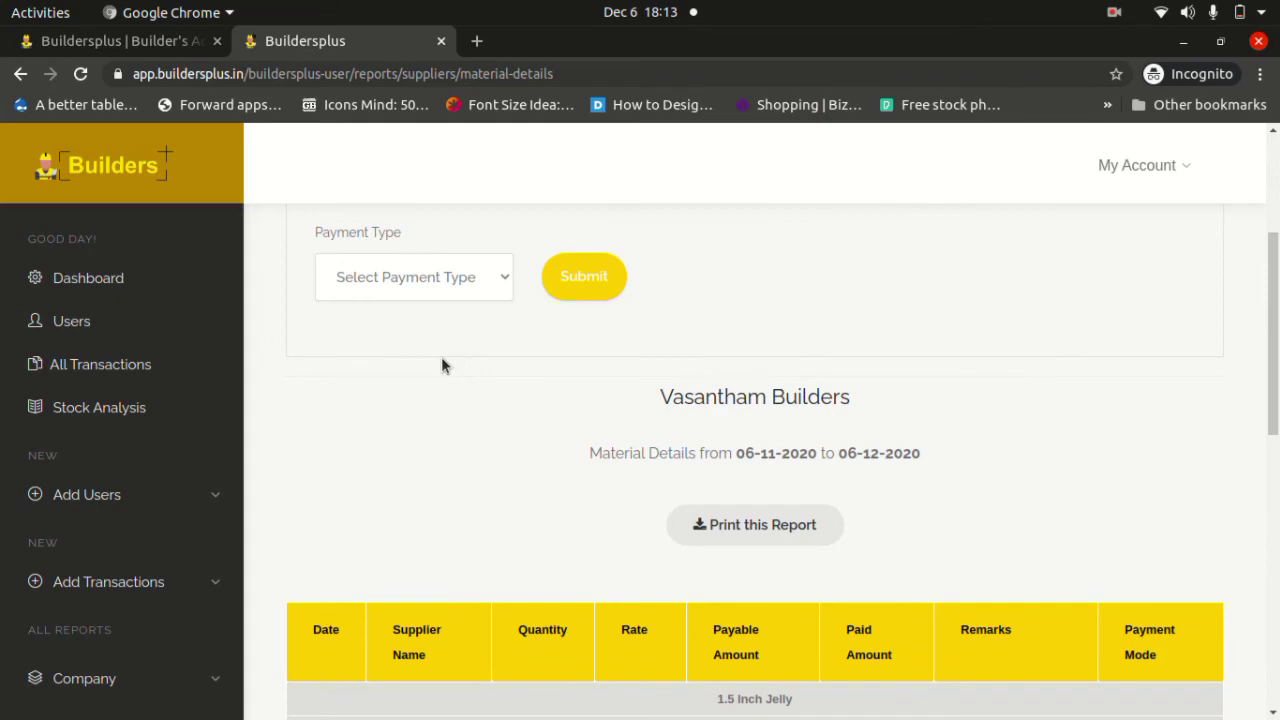
pyautogui.scroll(-3, 441, 366)
pyautogui.scroll(4, 441, 366)
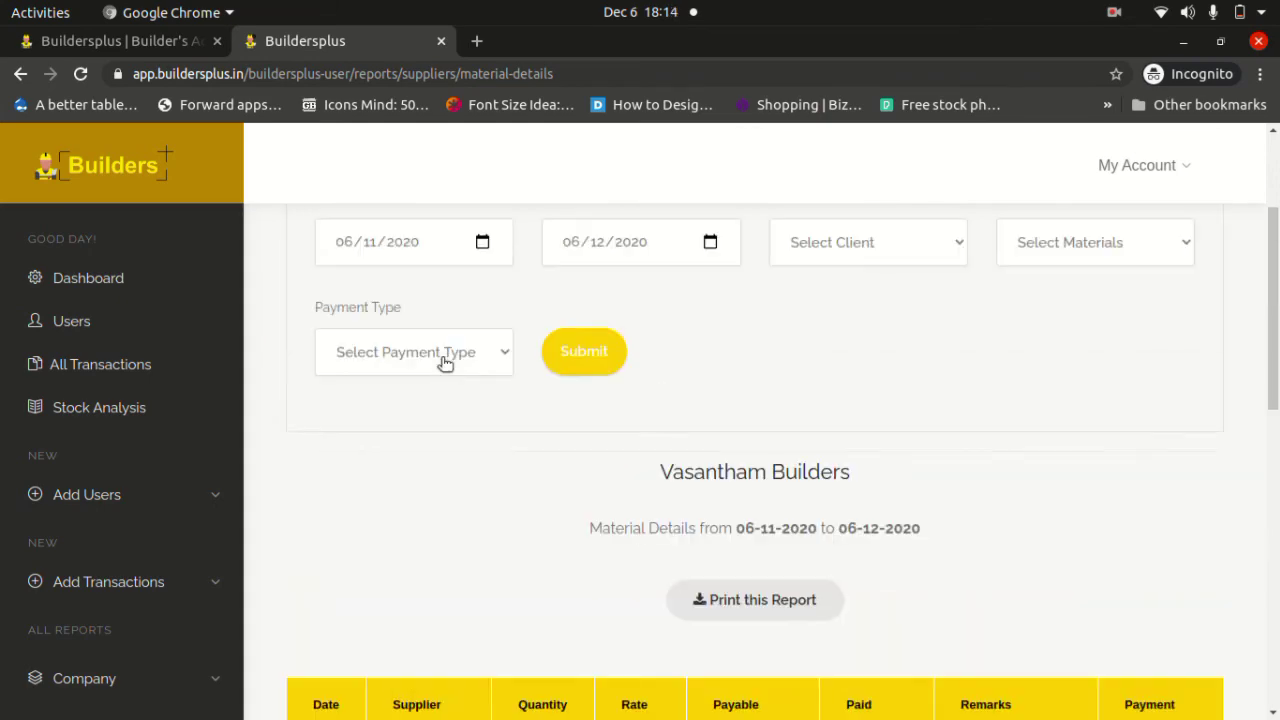
pyautogui.scroll(-2, 686, 445)
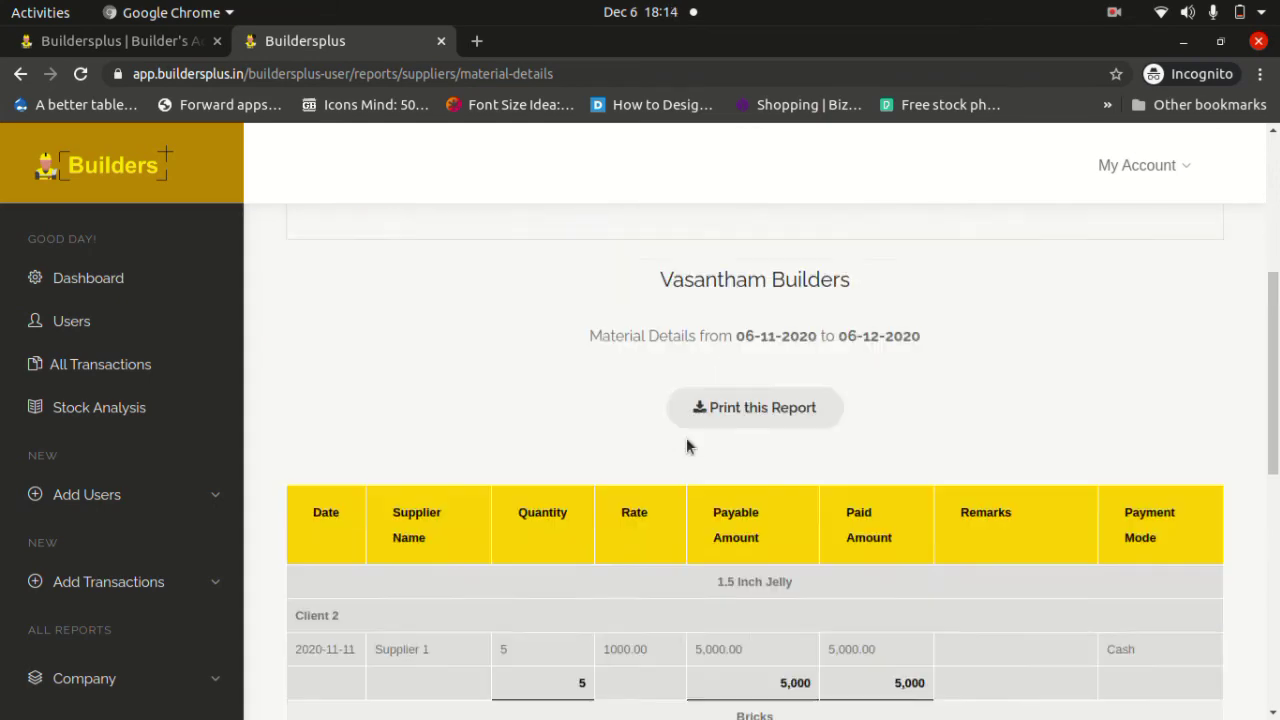
pyautogui.scroll(-1, 686, 446)
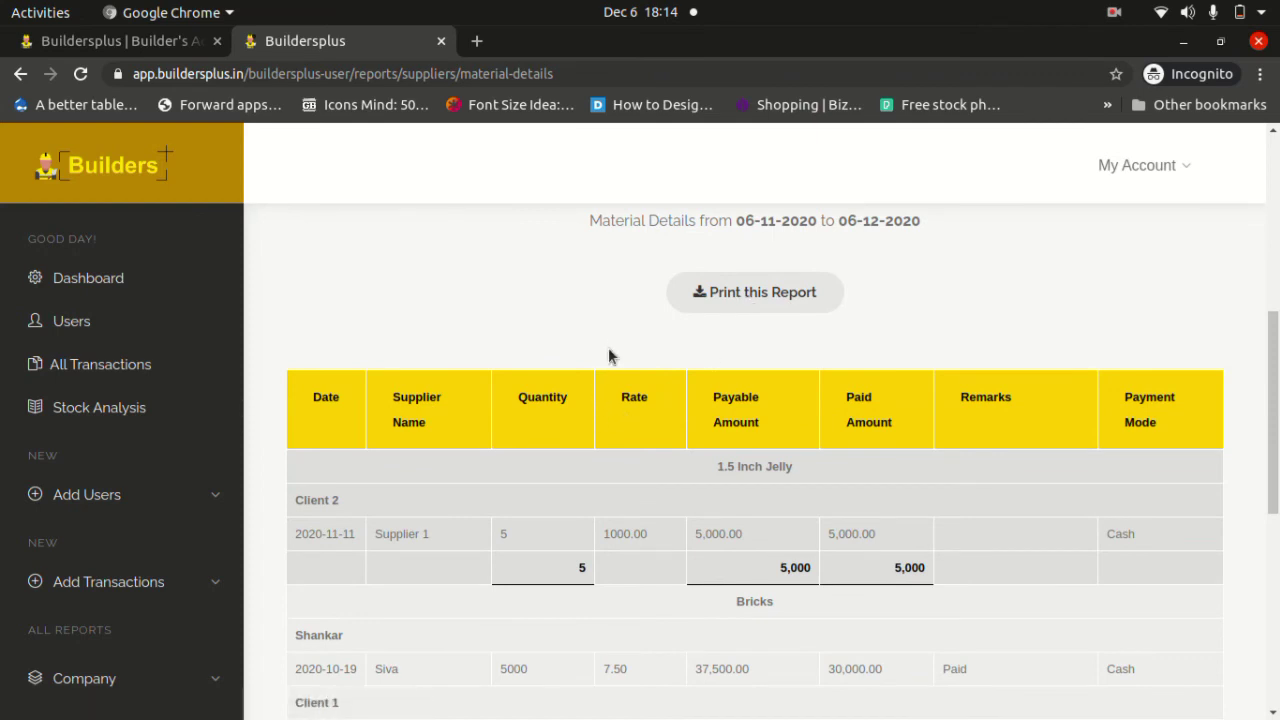
pyautogui.scroll(-2, 608, 345)
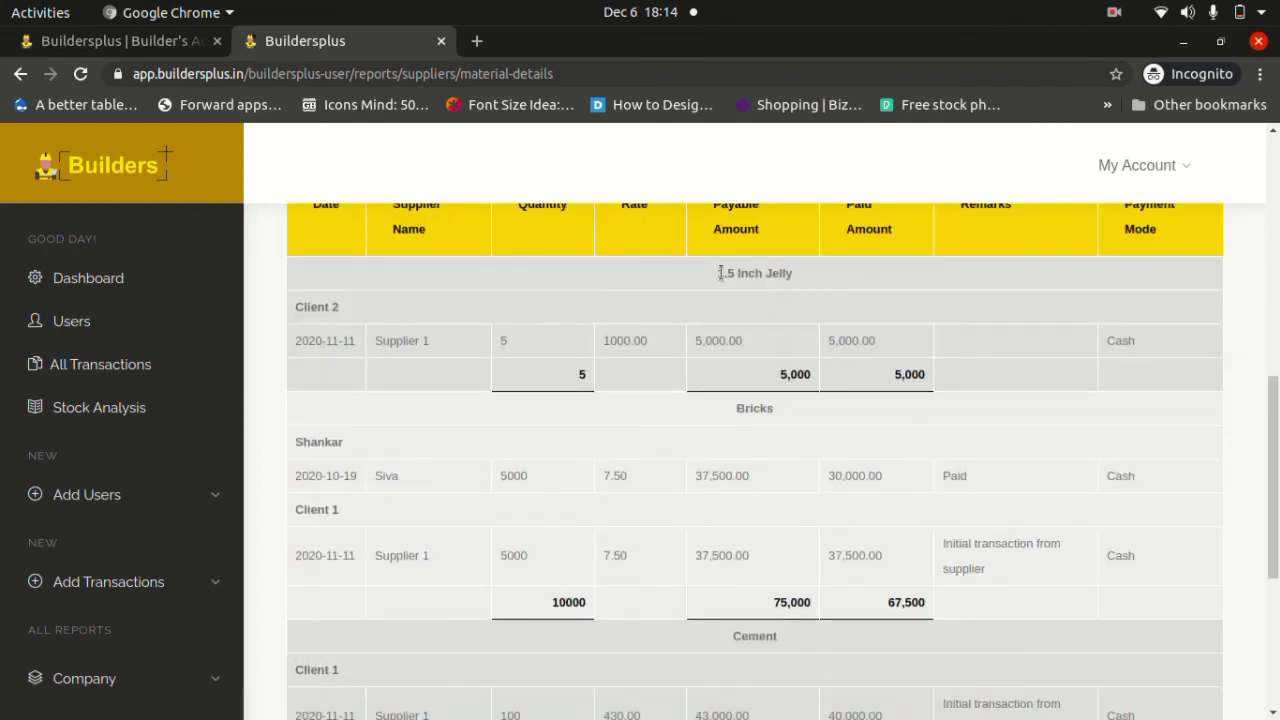
pyautogui.moveTo(721, 273); pyautogui.dragTo(792, 280)
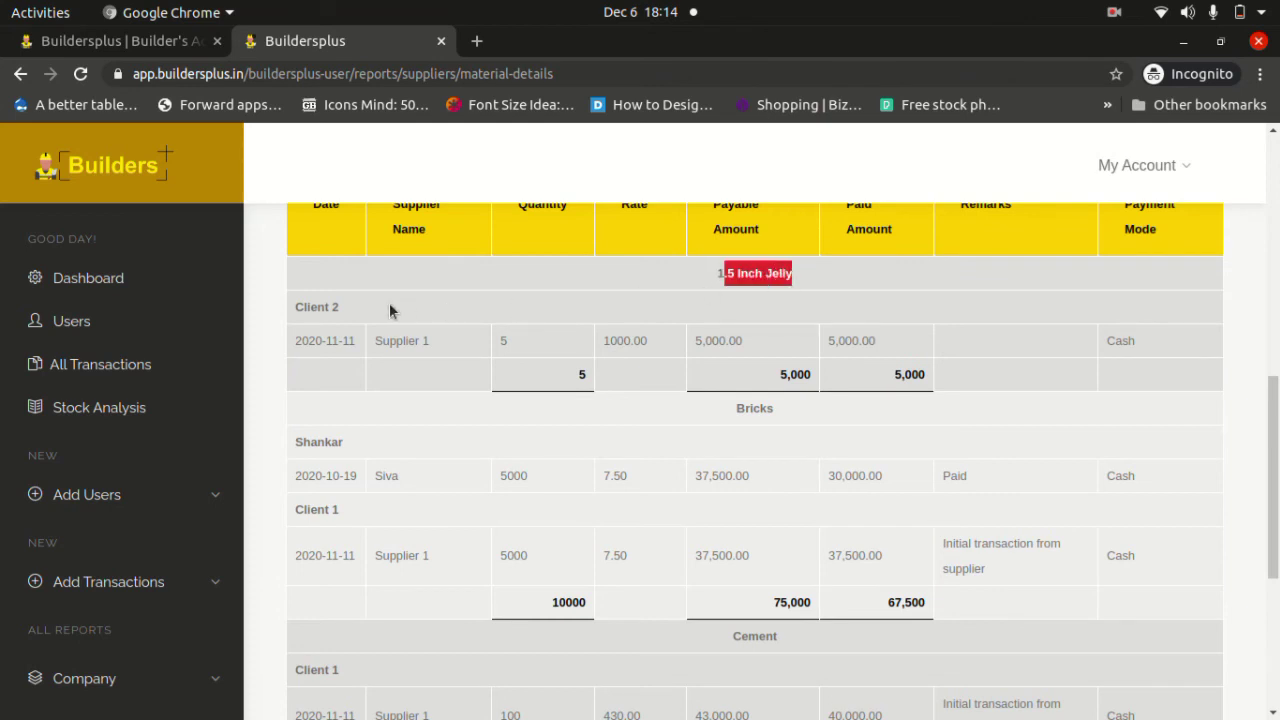
pyautogui.doubleClick(315, 307)
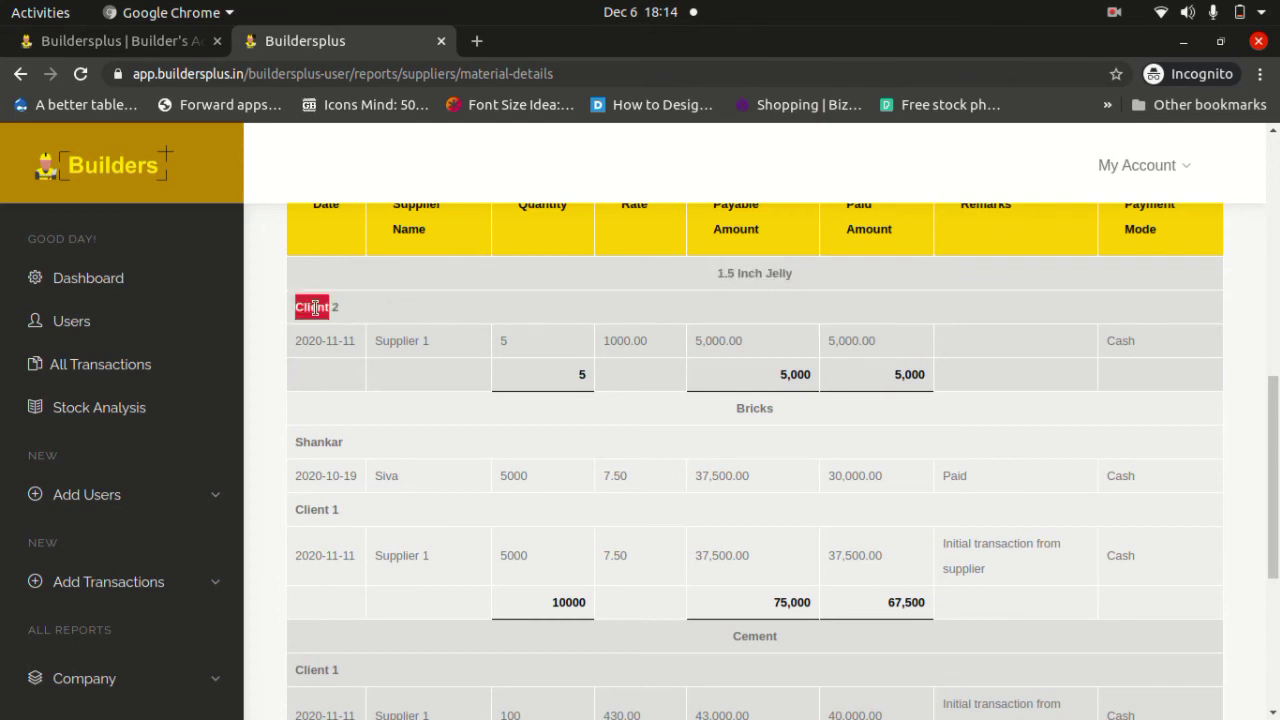
pyautogui.doubleClick(400, 340)
# Highlight Client 2's quantity 5, rate 1000.00, payable 5,000.00 and Cash payment mode.
pyautogui.click(509, 344)
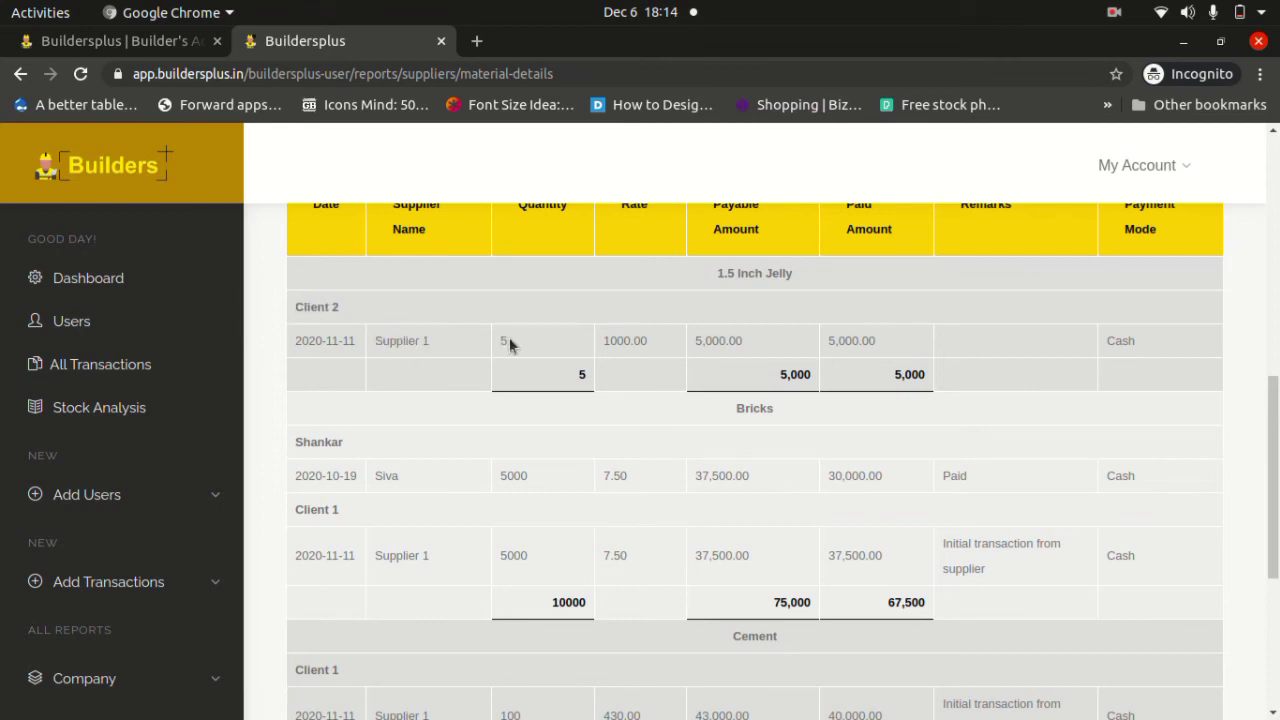
pyautogui.doubleClick(503, 341)
pyautogui.doubleClick(630, 342)
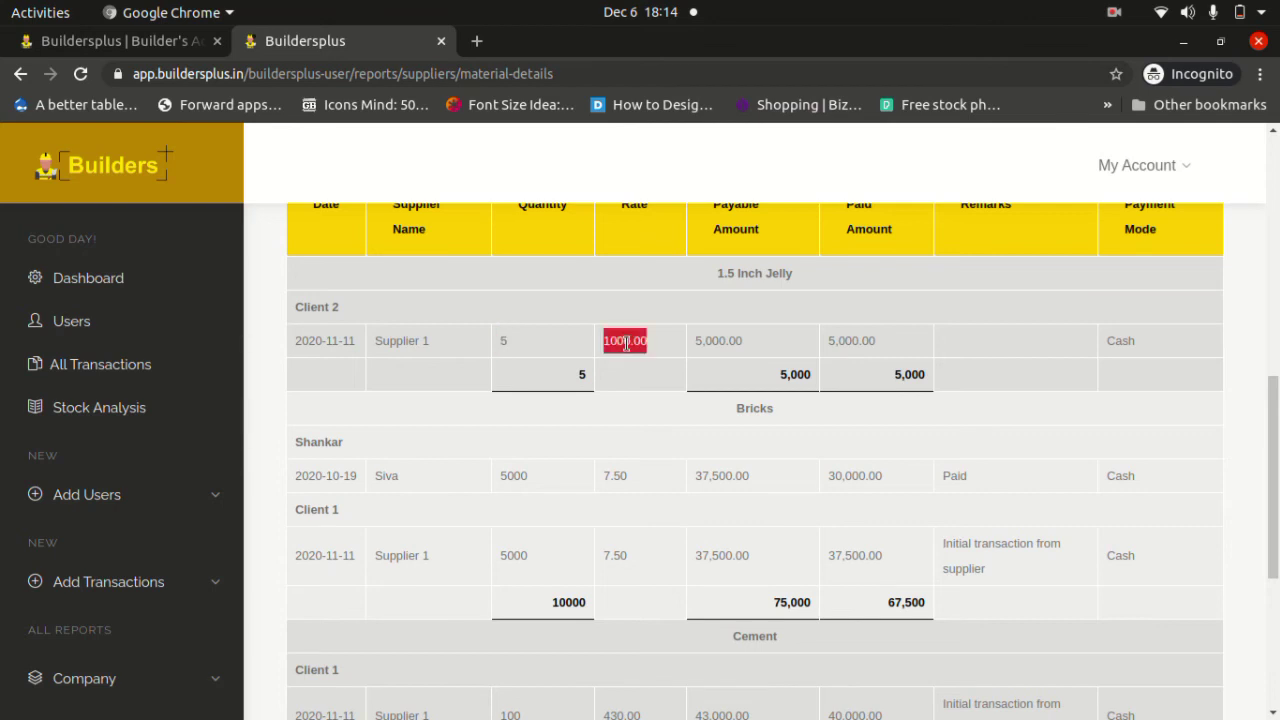
pyautogui.doubleClick(727, 342)
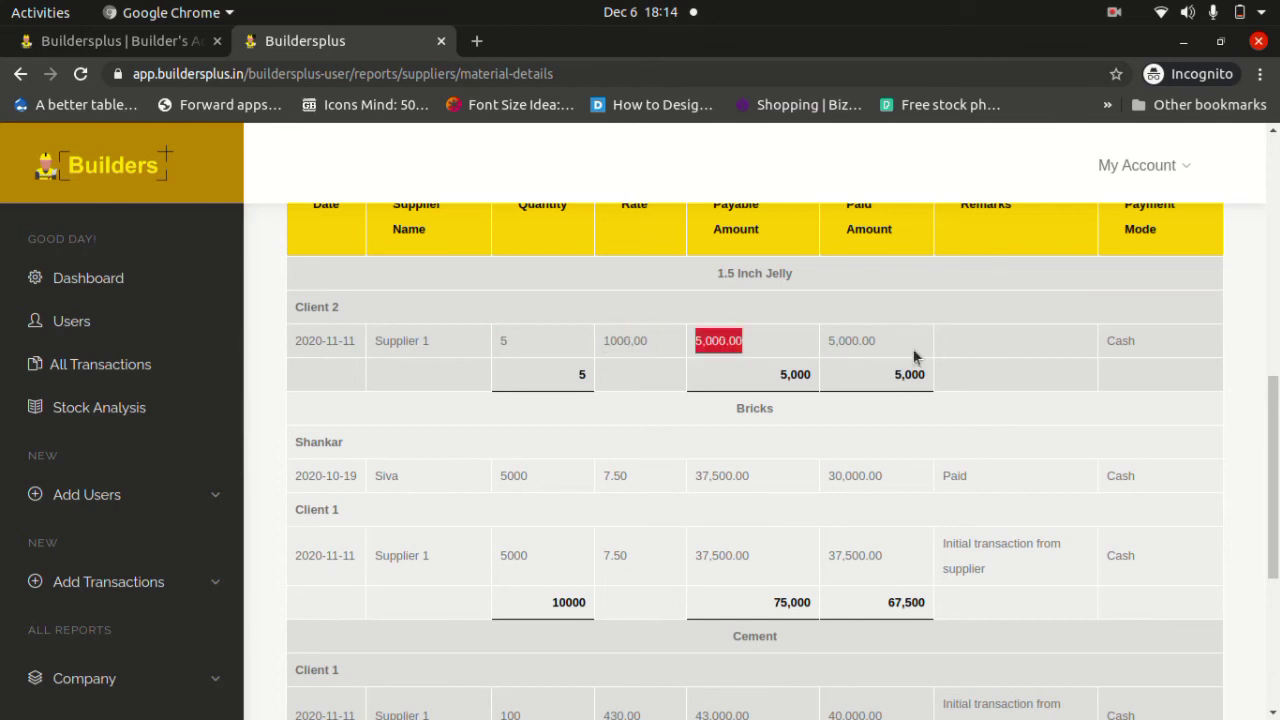
pyautogui.doubleClick(1118, 340)
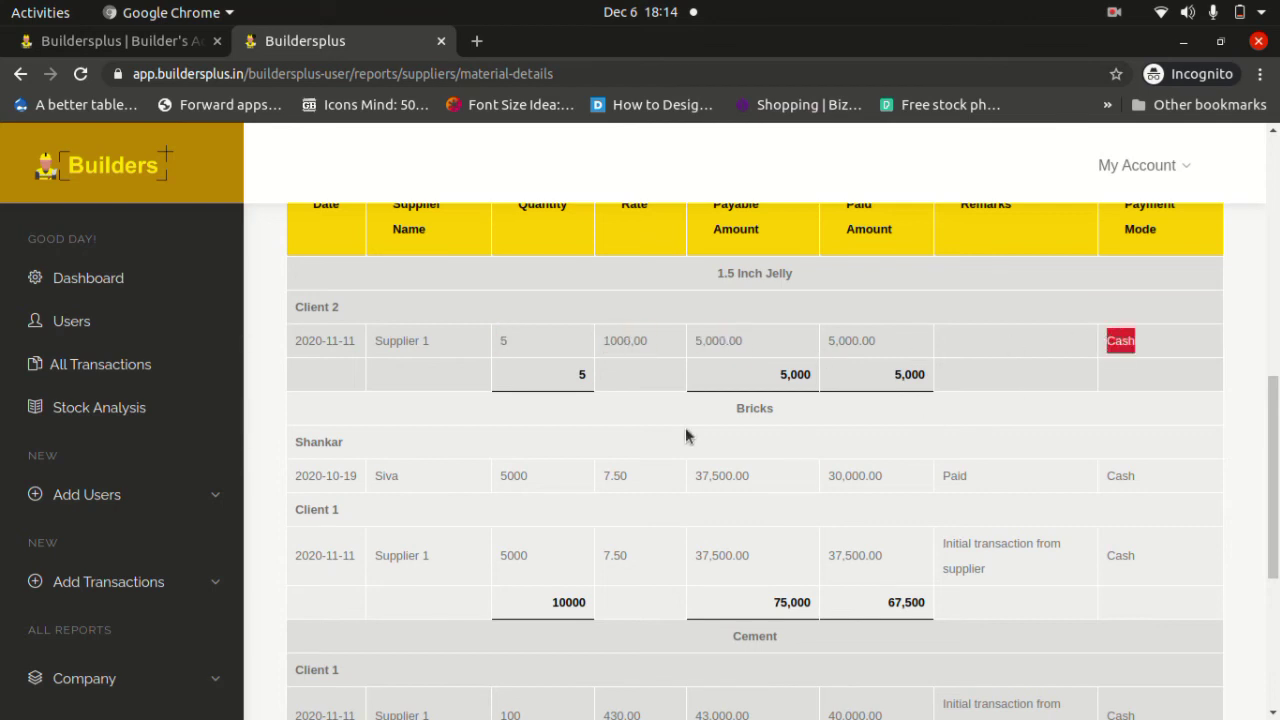
# Highlight the Bricks entry: quantity 5000, rate 7.50, payable 37,500.00 and paid 30,000.00.
pyautogui.doubleClick(748, 408)
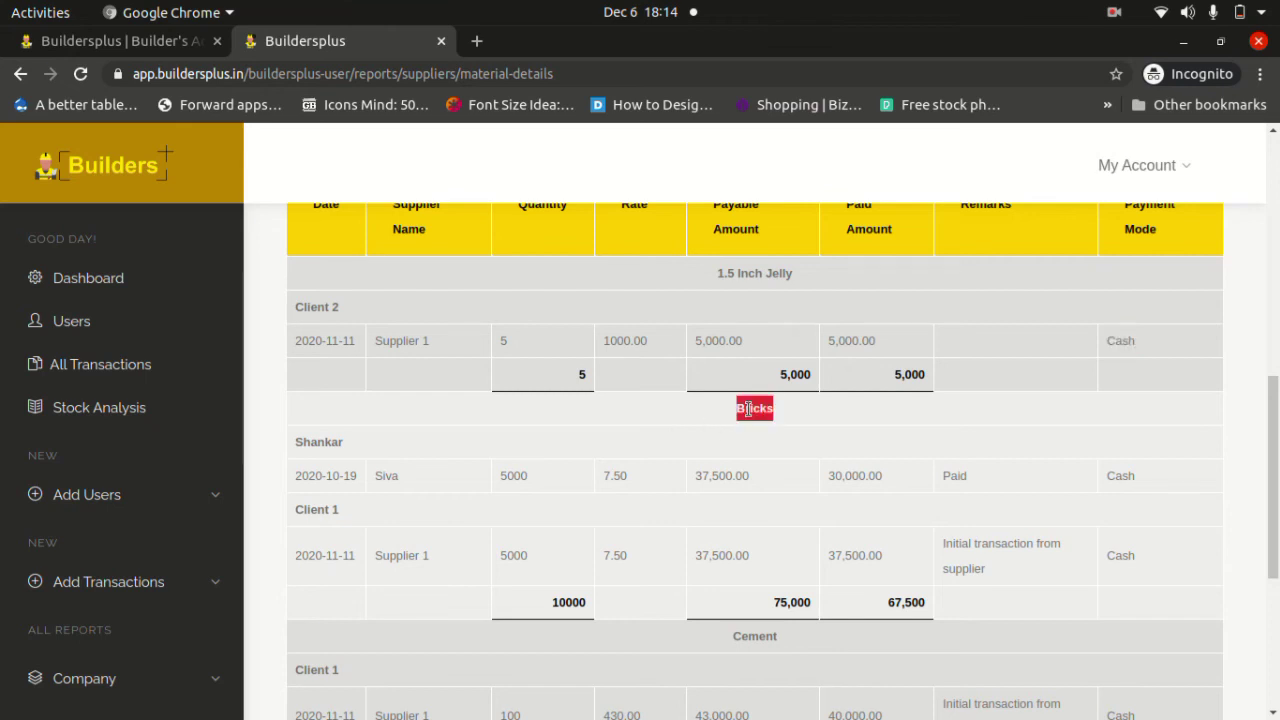
pyautogui.doubleClick(313, 442)
pyautogui.doubleClick(515, 475)
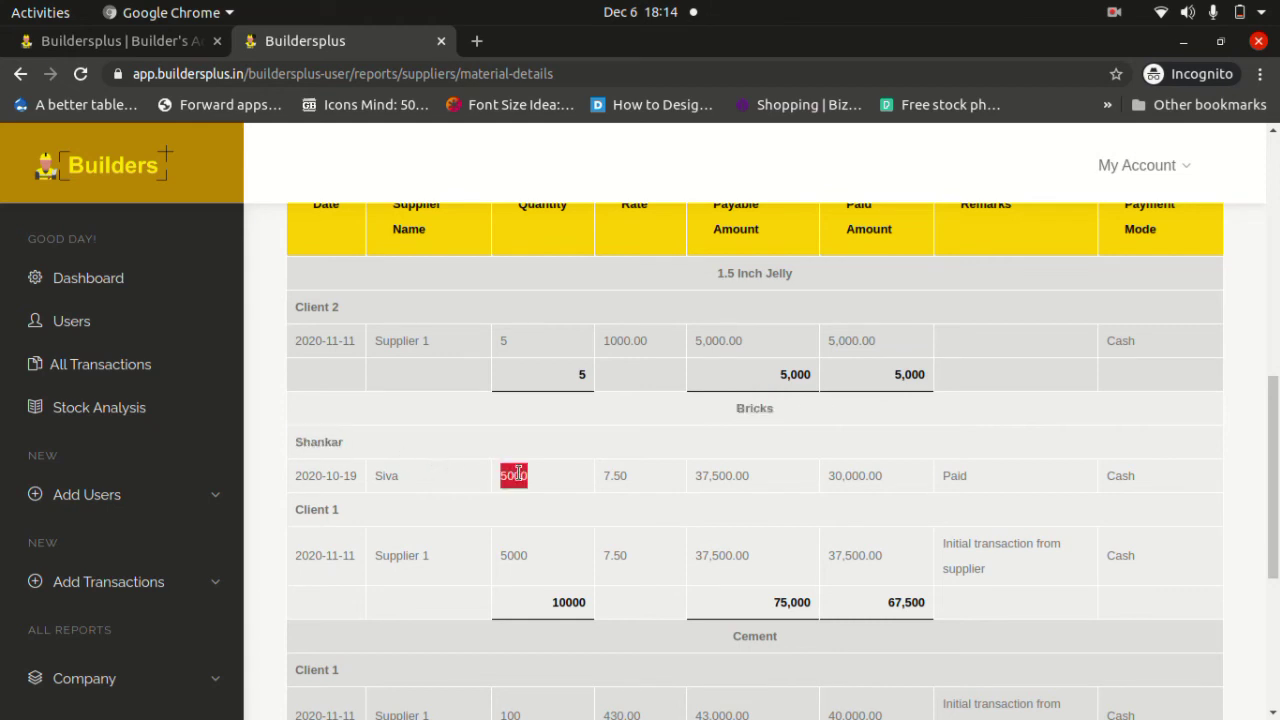
pyautogui.doubleClick(615, 476)
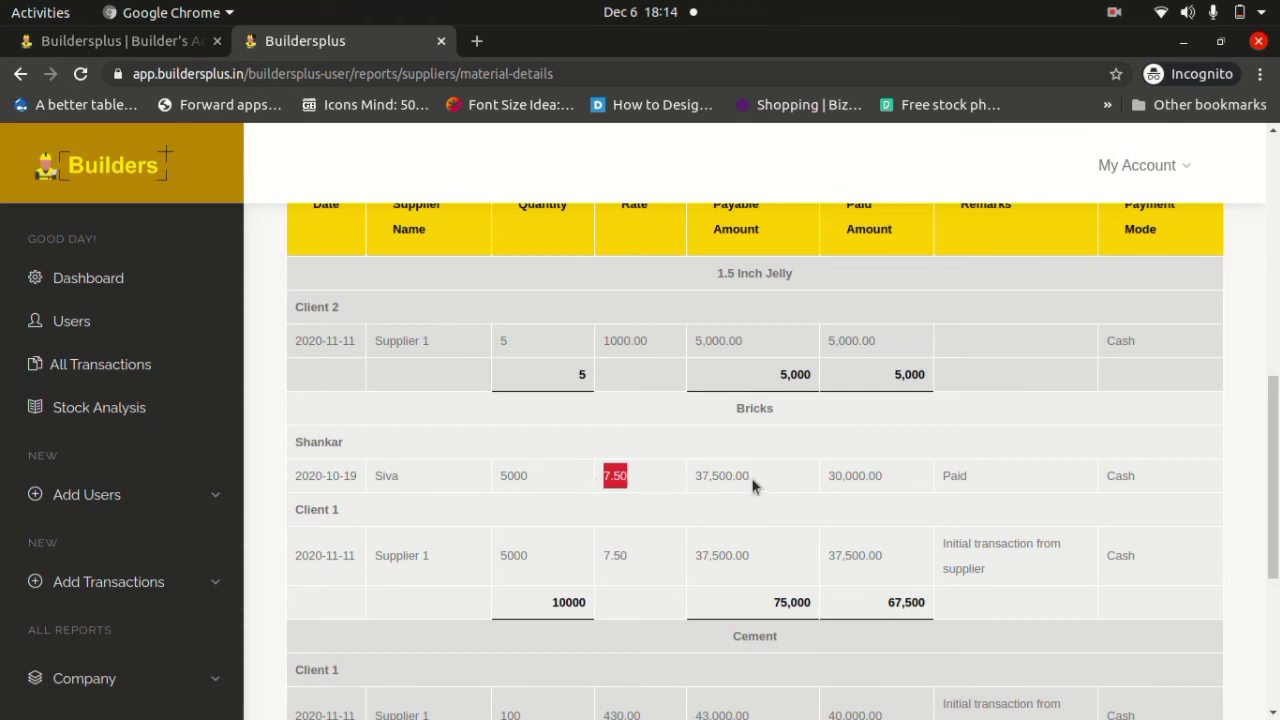
pyautogui.moveTo(753, 486); pyautogui.dragTo(683, 494)
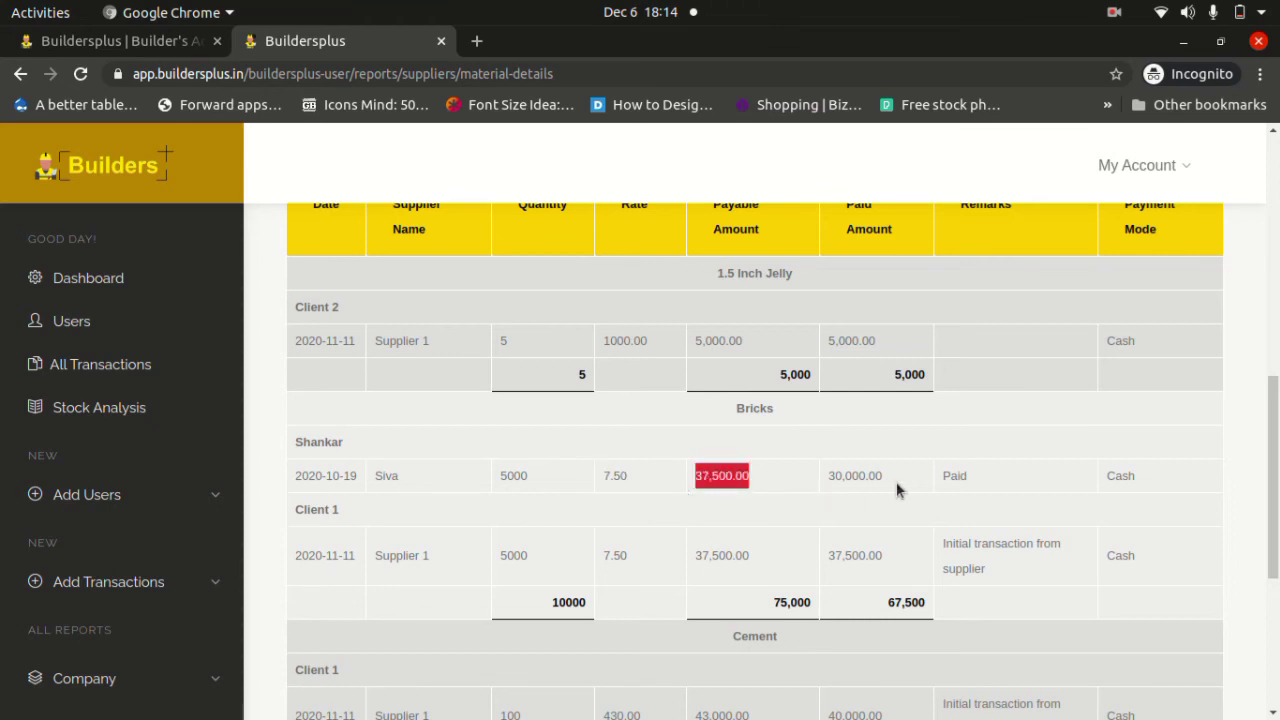
pyautogui.moveTo(896, 489); pyautogui.dragTo(826, 480)
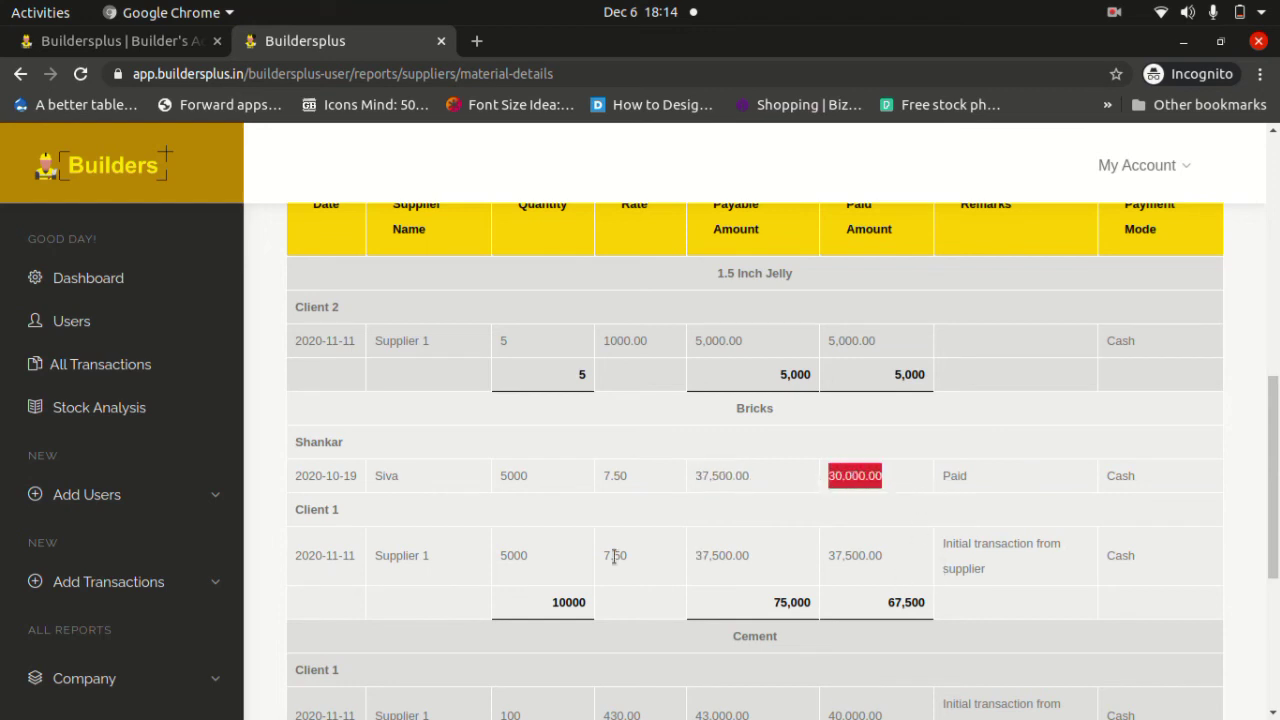
# Highlight the Client 1 group, its supplier name and quantity 5000.
pyautogui.tripleClick(317, 510)
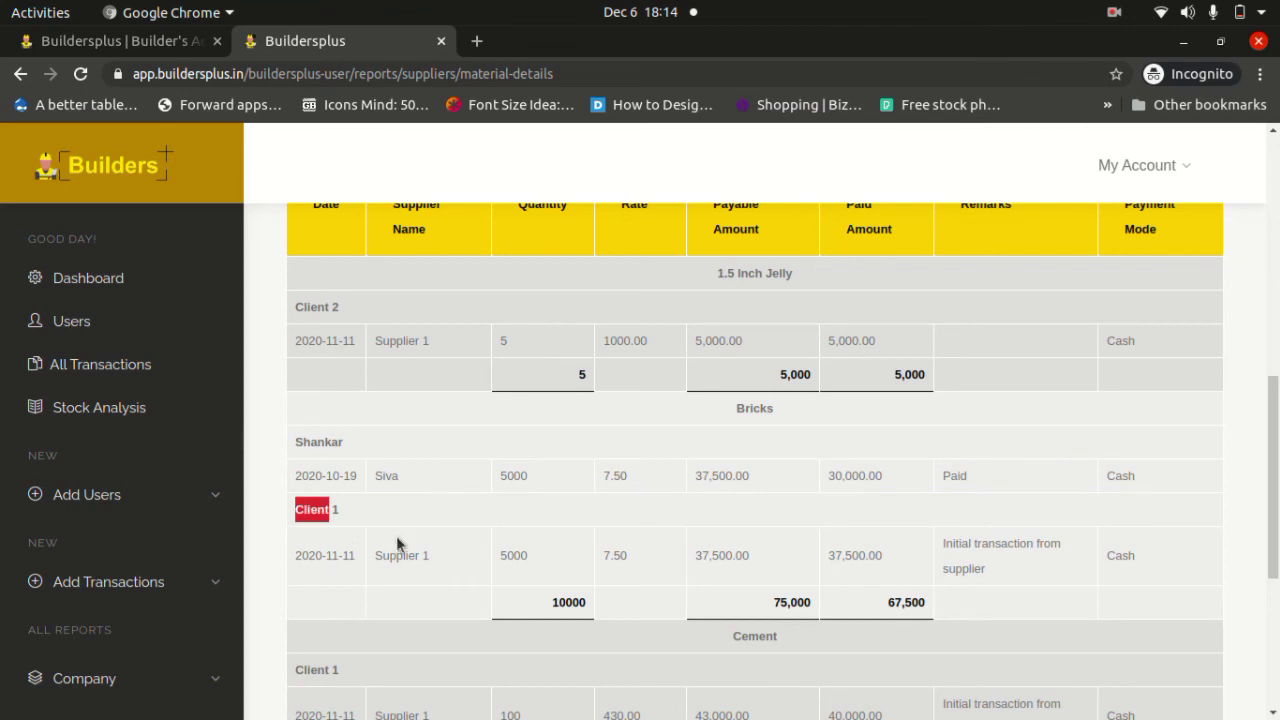
pyautogui.click(406, 552)
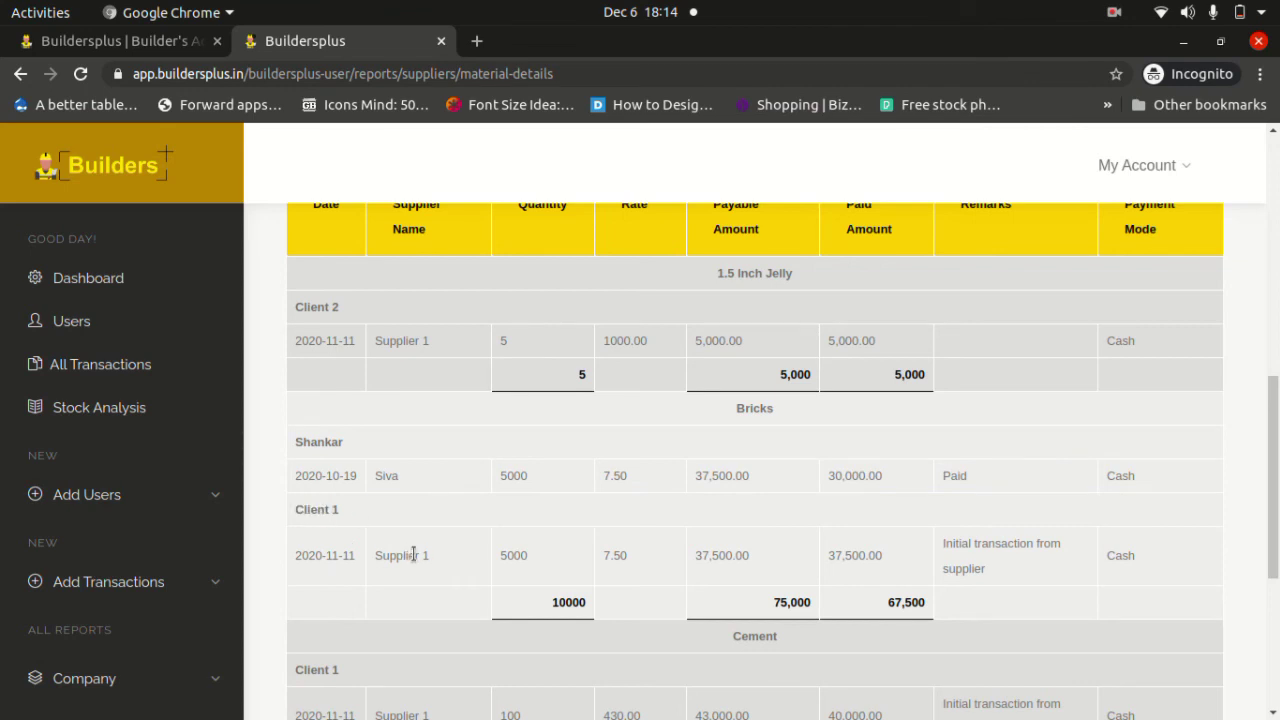
pyautogui.doubleClick(414, 554)
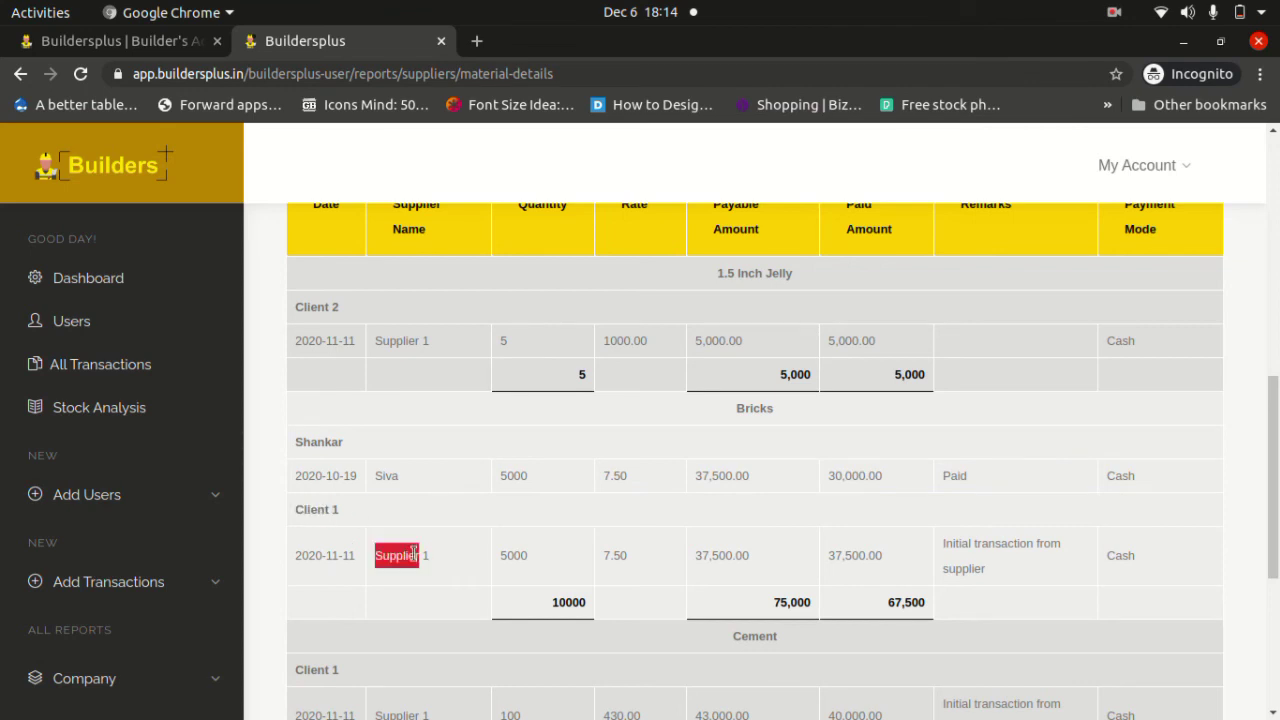
pyautogui.doubleClick(518, 557)
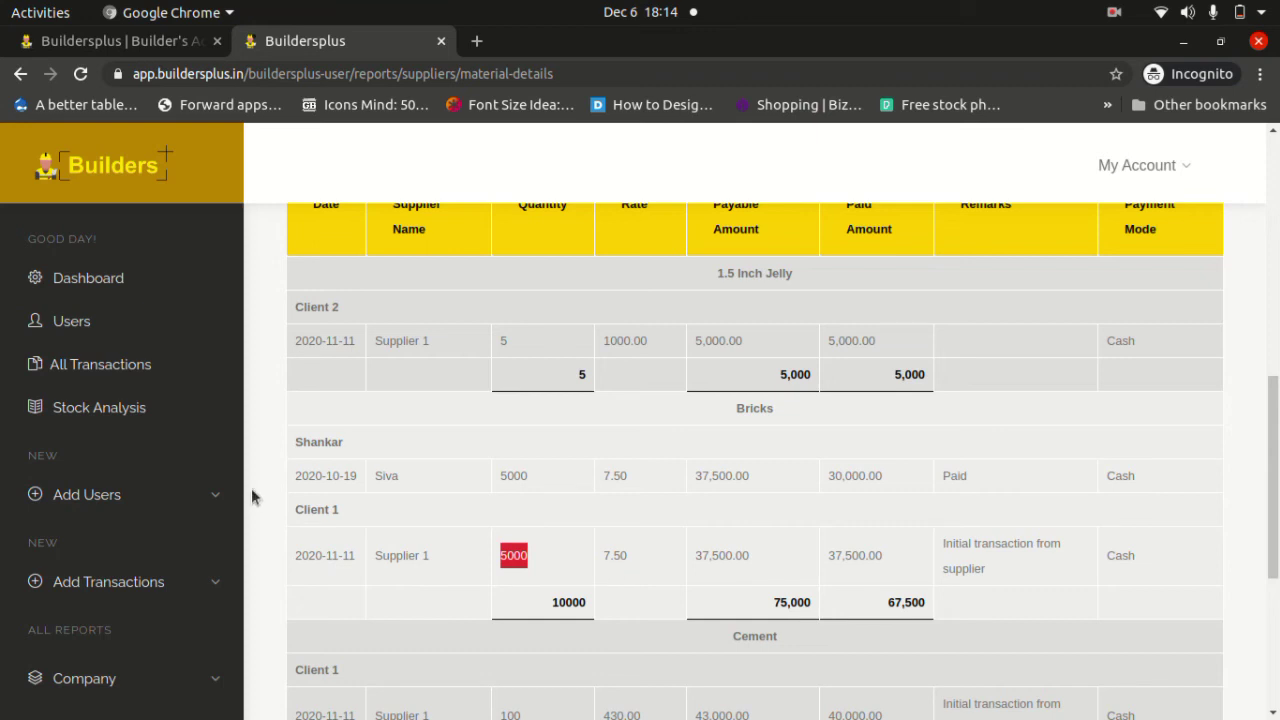
pyautogui.scroll(-4, 157, 500)
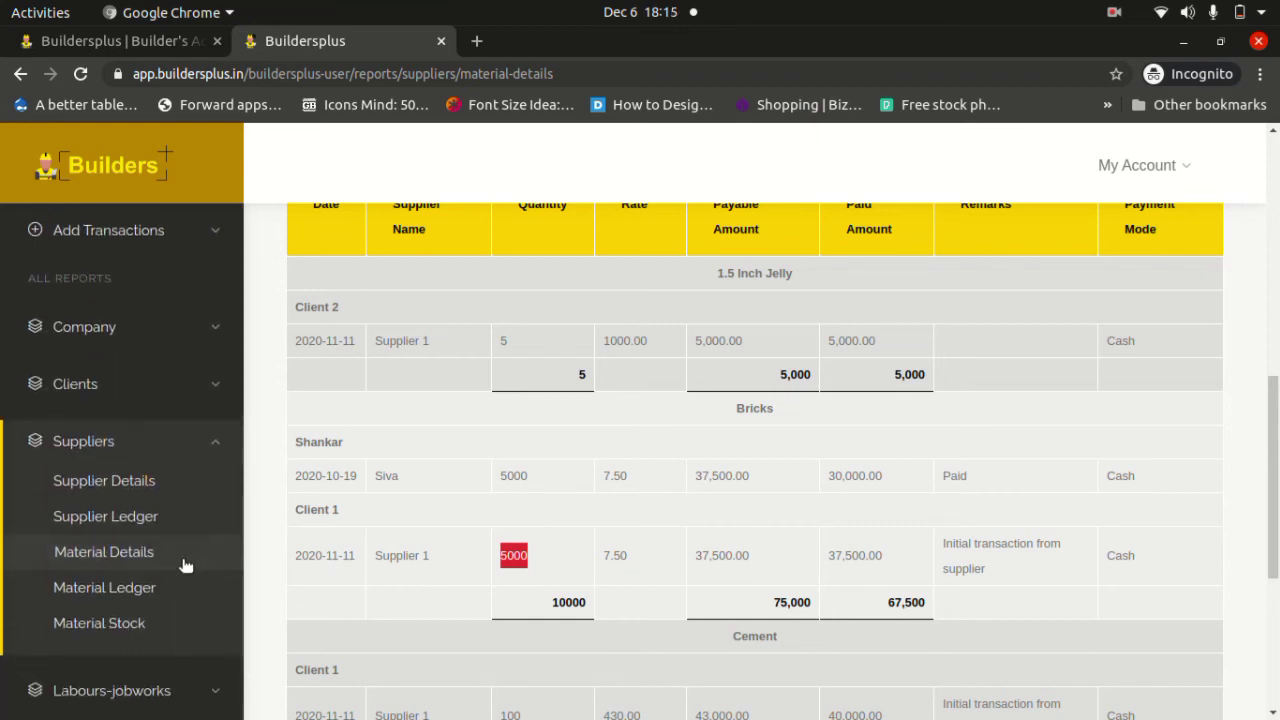
# Show the Material Ledger totals: 2,06,000 payable, 1,95,500 paid, 10,500 outstanding.
pyautogui.click(117, 590)
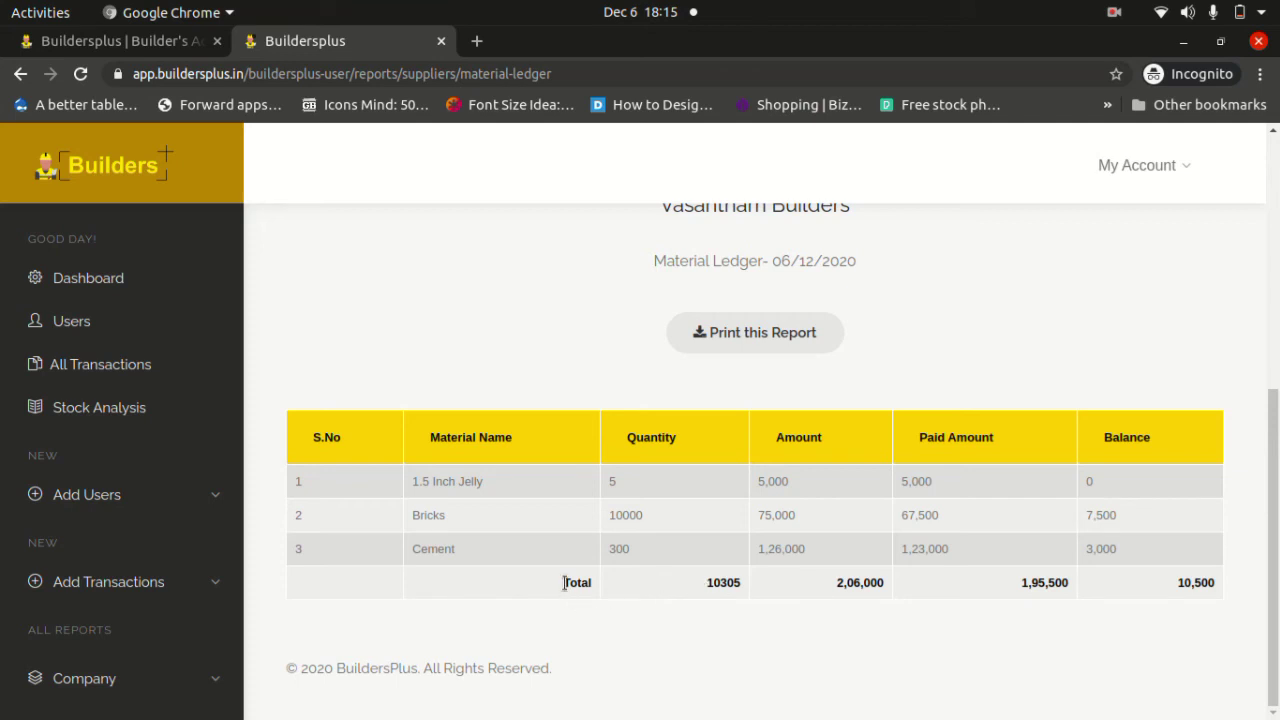
pyautogui.moveTo(563, 588)
pyautogui.mouseDown()
pyautogui.moveTo(1220, 588)
pyautogui.moveTo(1224, 570)
pyautogui.moveTo(557, 588)
pyautogui.mouseUp()
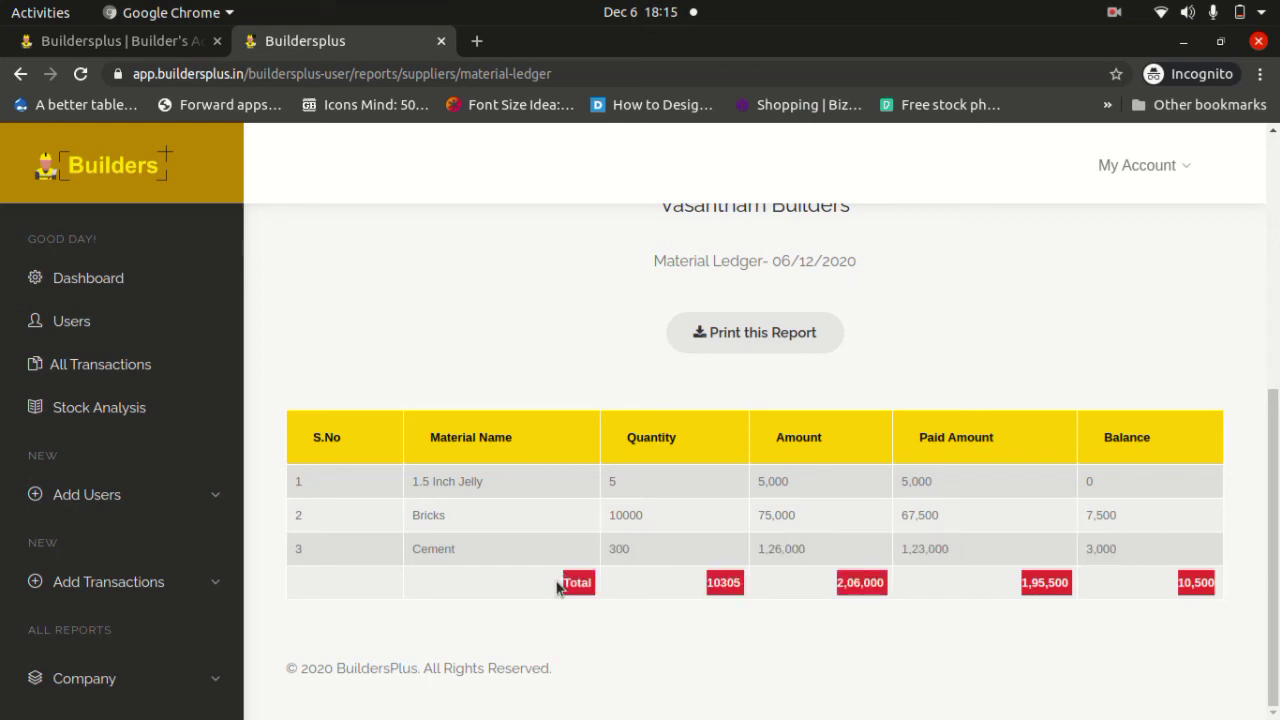
pyautogui.scroll(-5, 191, 557)
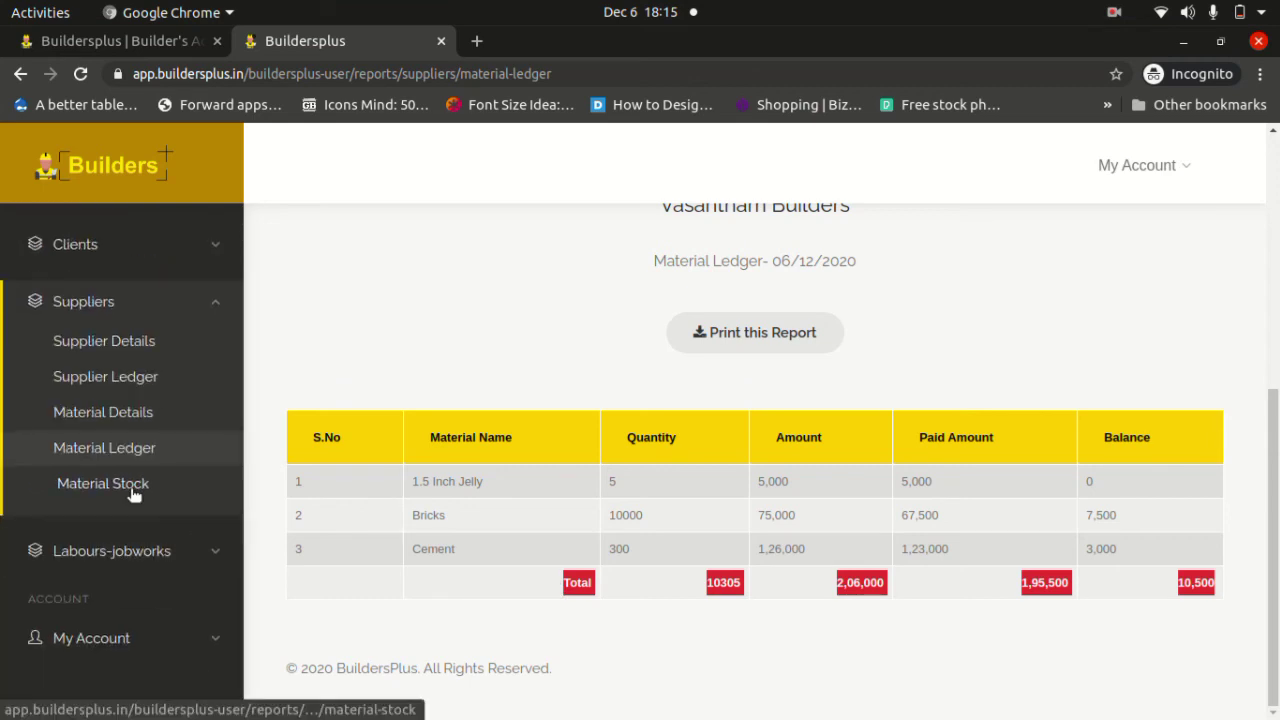
# Show Material Stock with 1.5 Inch Jelly at 4 and Bricks at 4000, Add Transactions expanded.
pyautogui.click(133, 492)
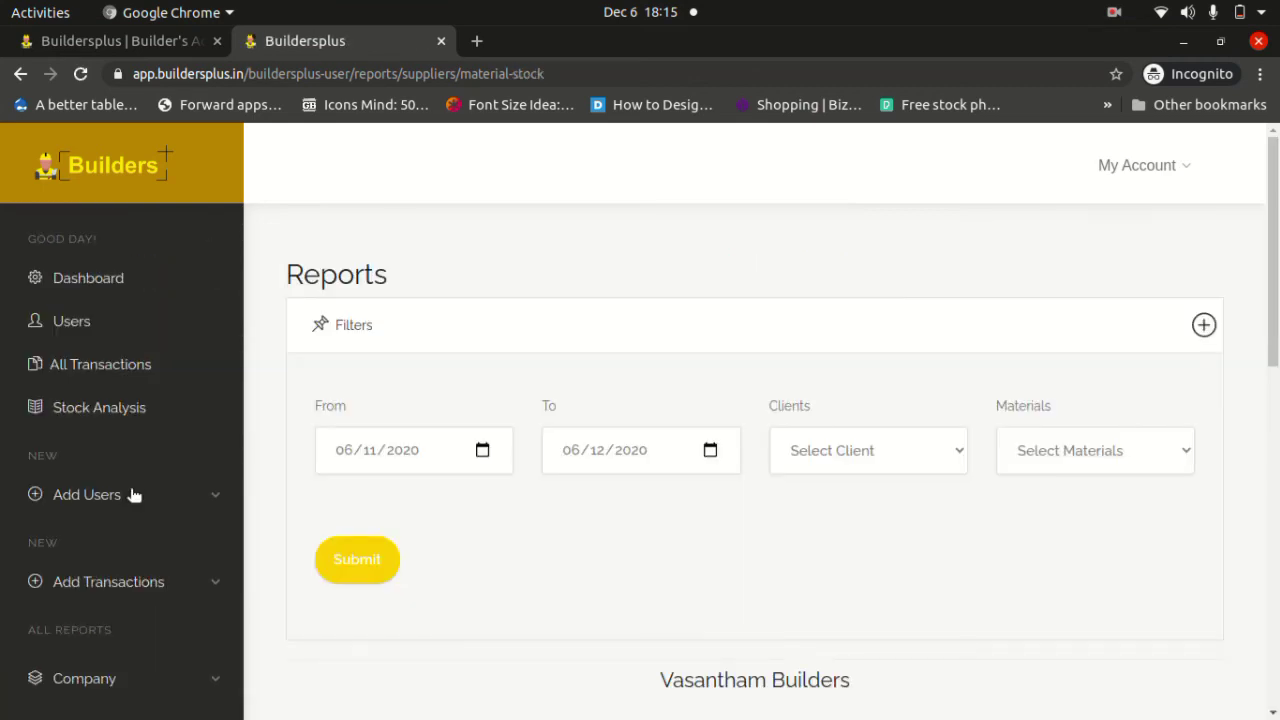
pyautogui.scroll(-5, 418, 484)
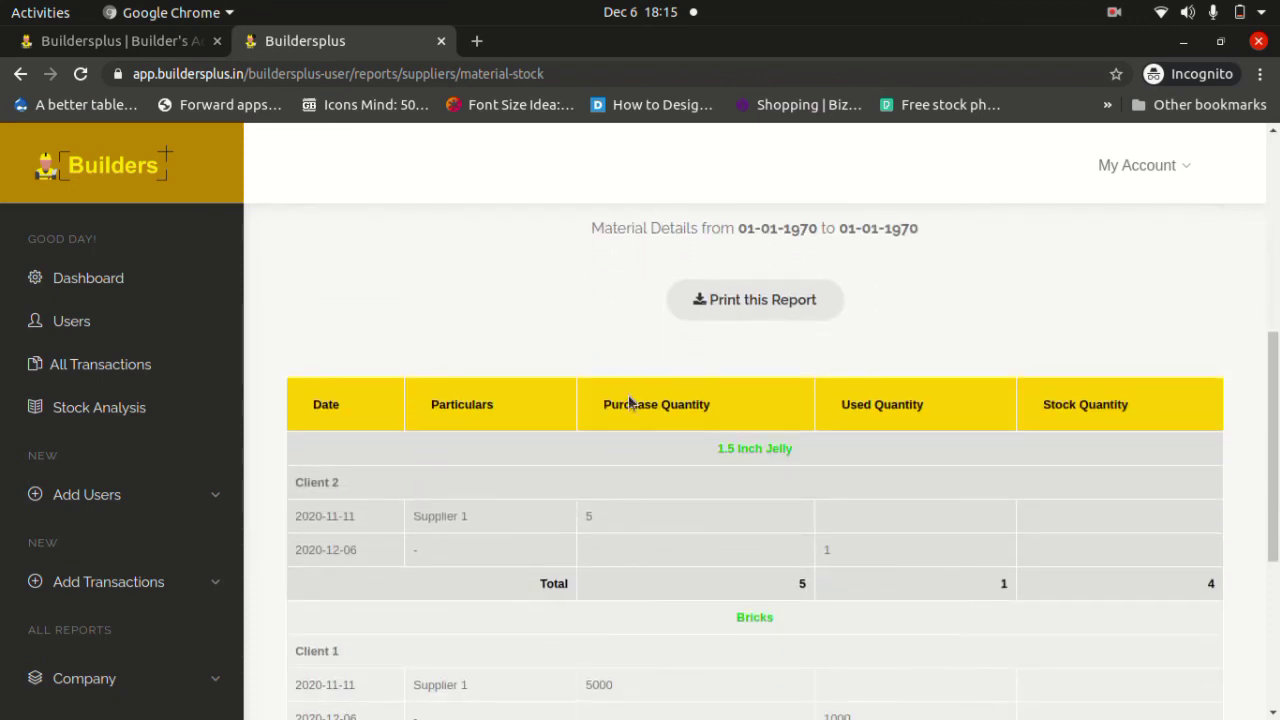
pyautogui.scroll(-1, 629, 401)
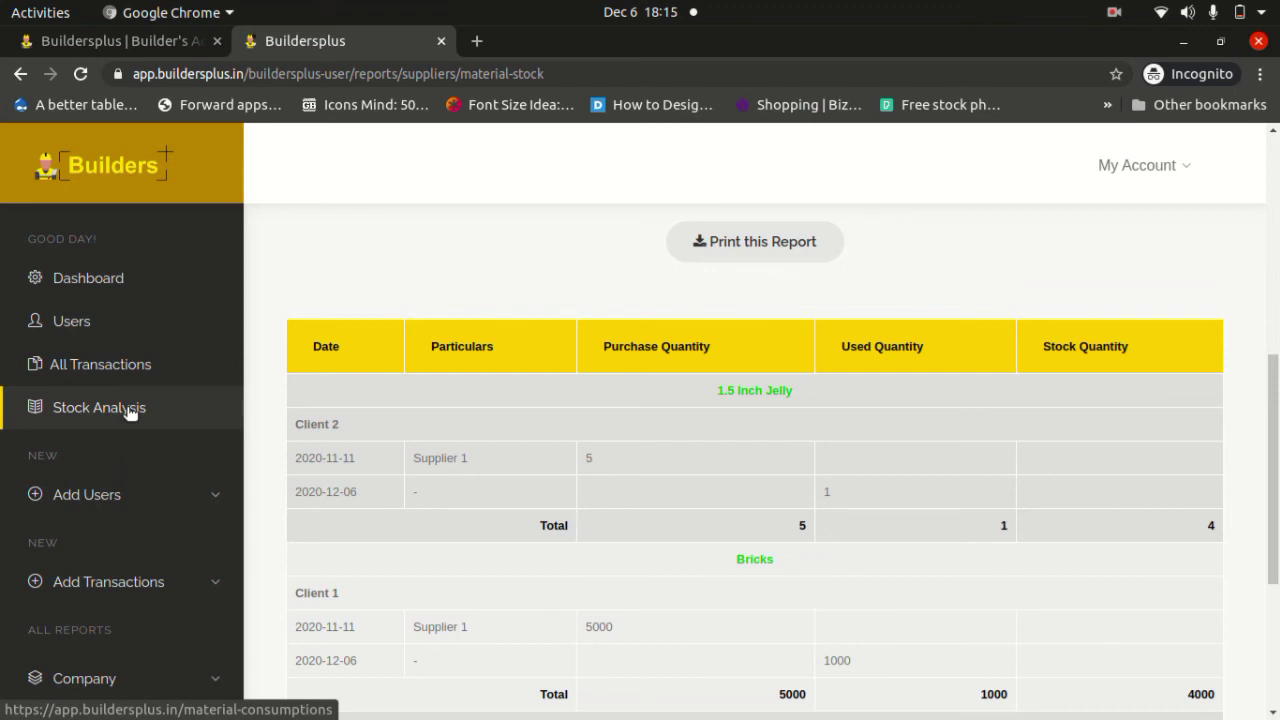
pyautogui.click(220, 589)
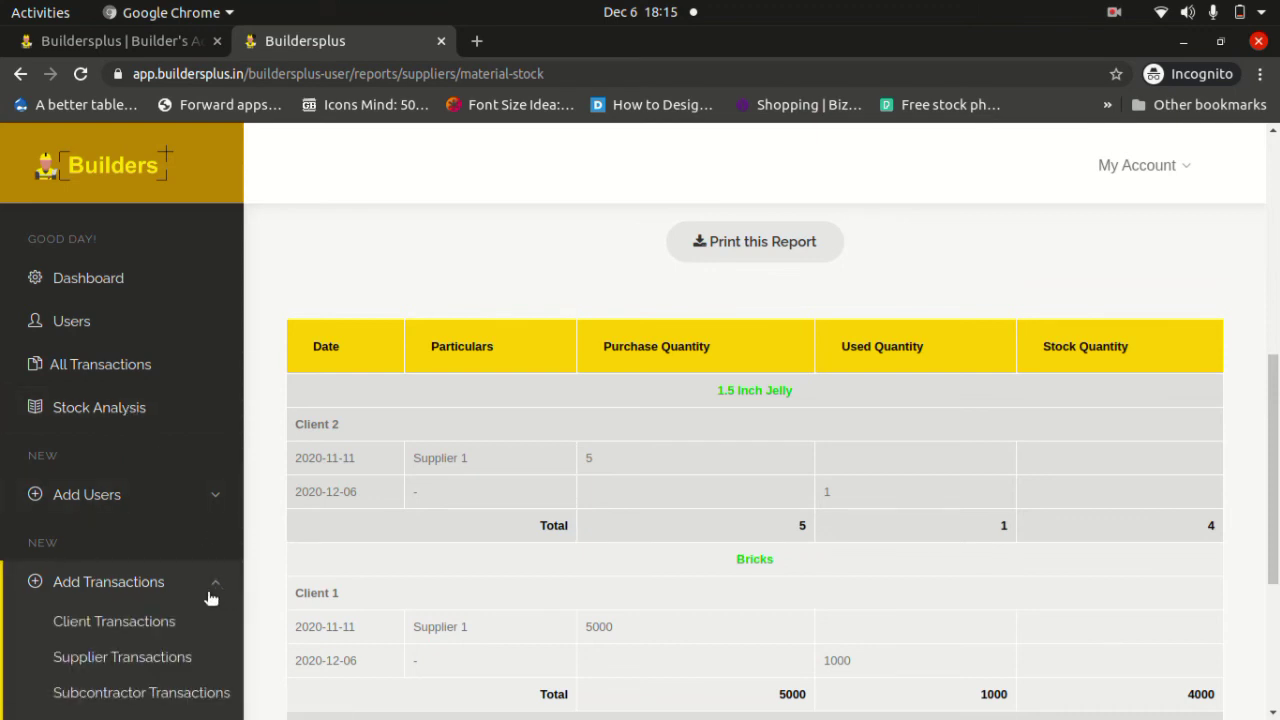
pyautogui.scroll(-3, 215, 592)
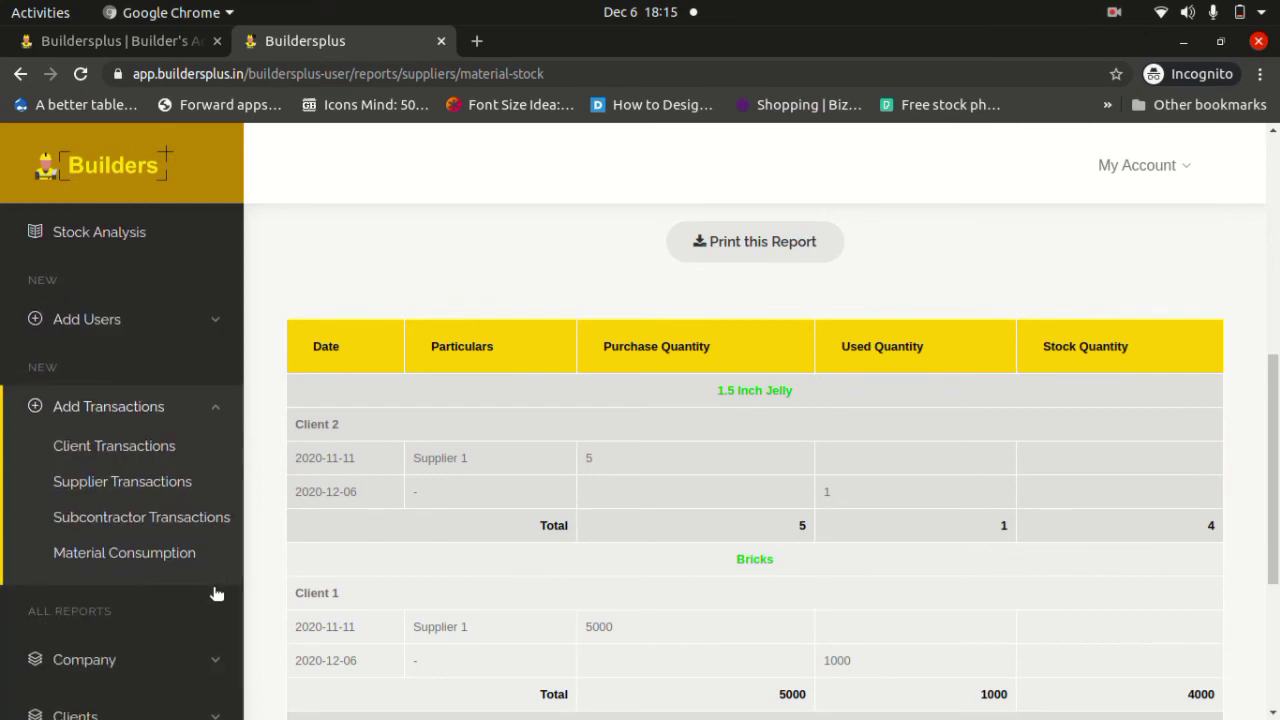
# Open the Material Consumption form and the Stock Analysis list in new tabs.
pyautogui.rightClick(151, 560)
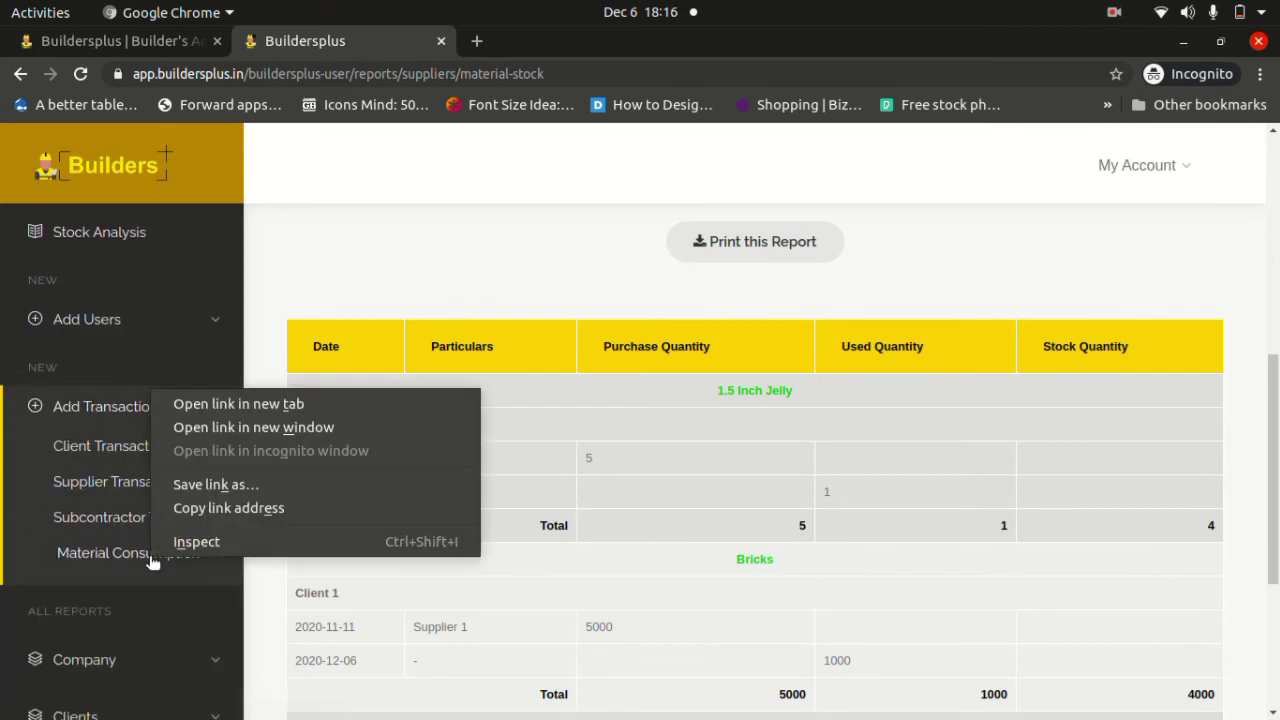
pyautogui.click(201, 405)
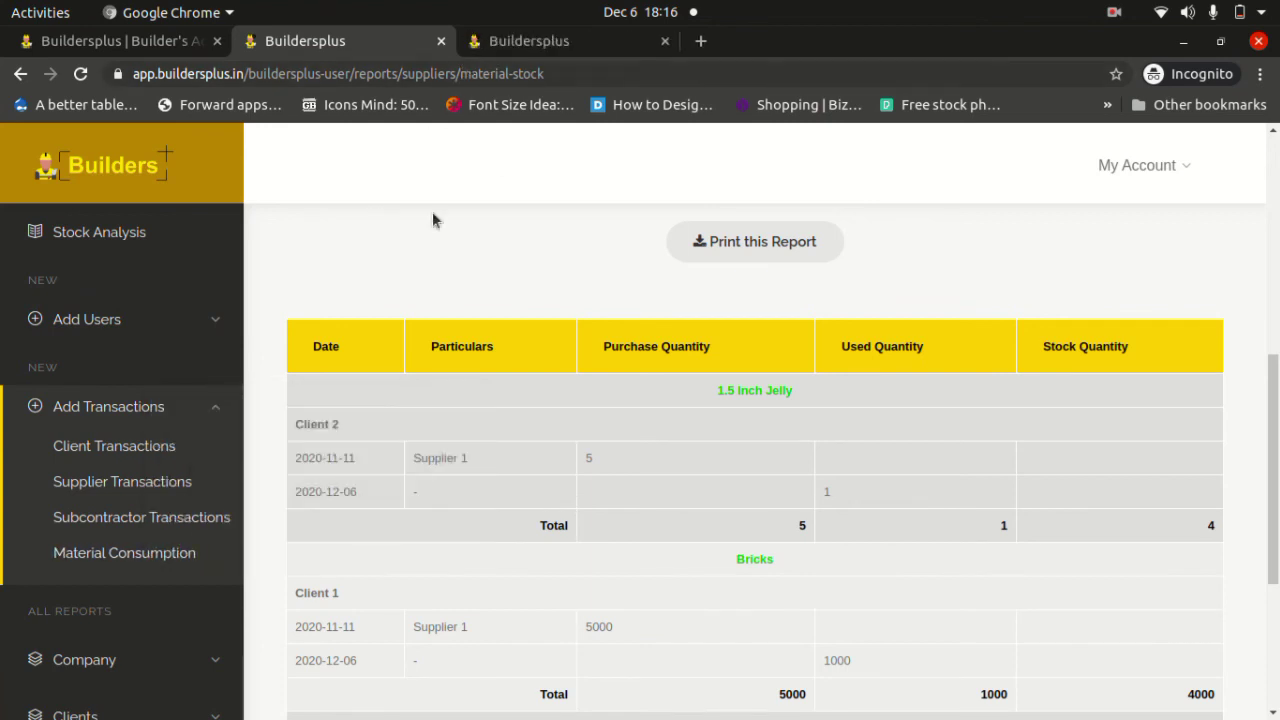
pyautogui.rightClick(115, 233)
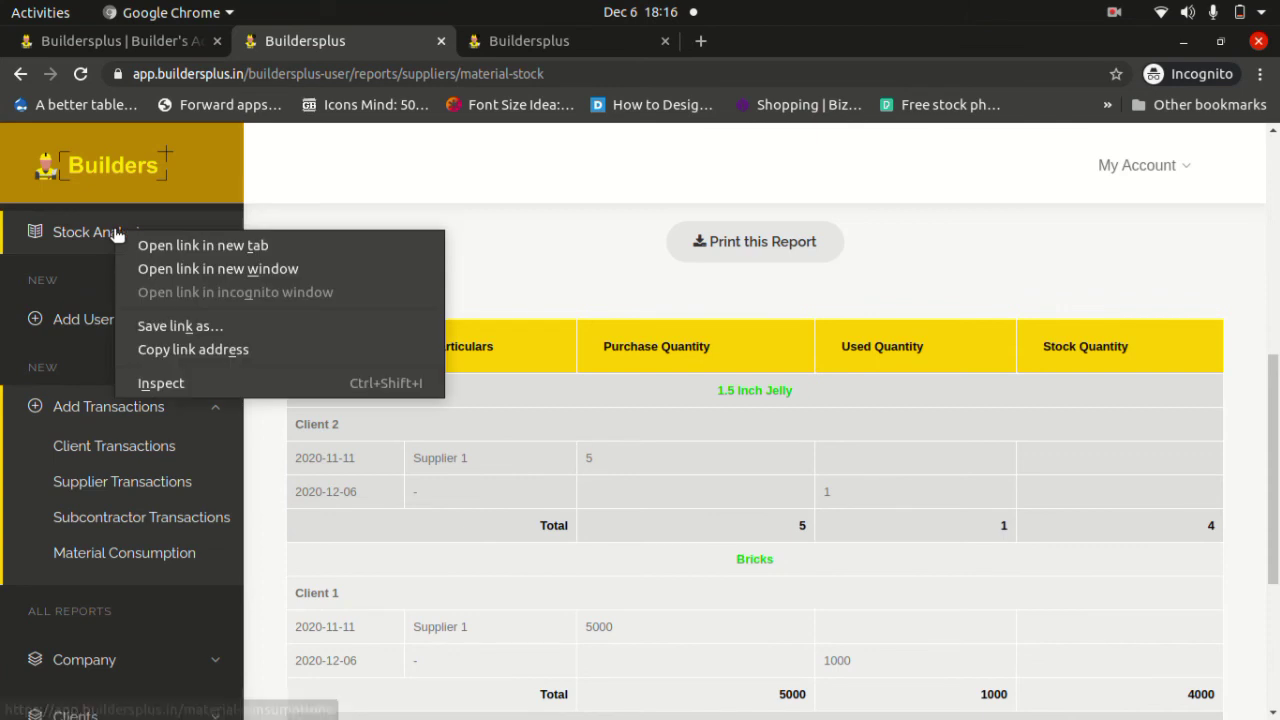
pyautogui.click(138, 245)
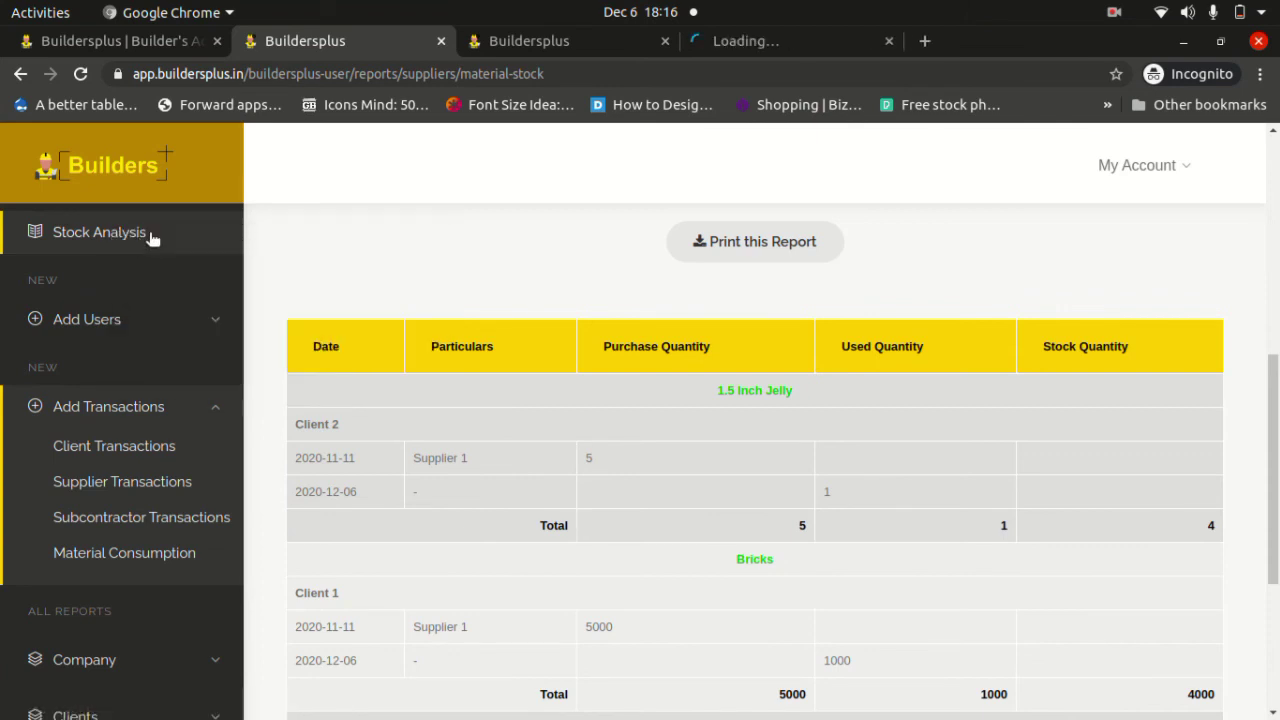
# In the material consumptions list, highlight 1.5 Inch Jelly and its balance quantity 4.
pyautogui.click(713, 41)
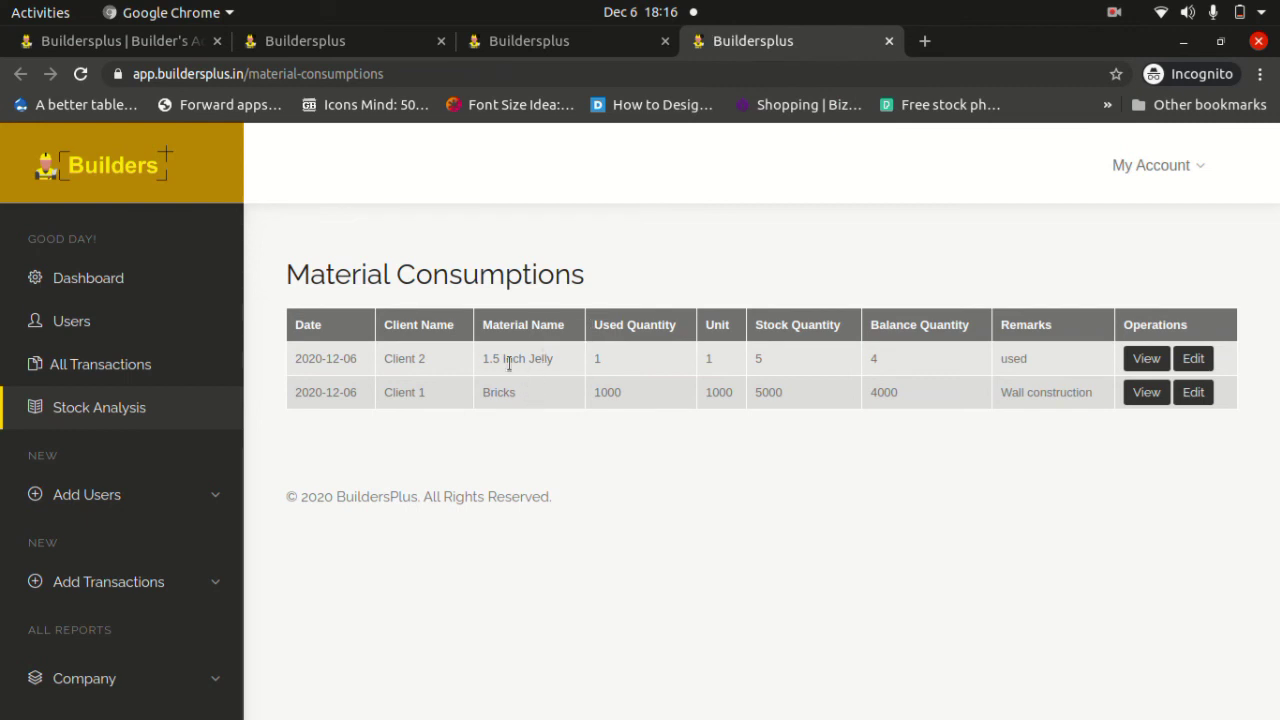
pyautogui.moveTo(481, 360); pyautogui.dragTo(558, 370)
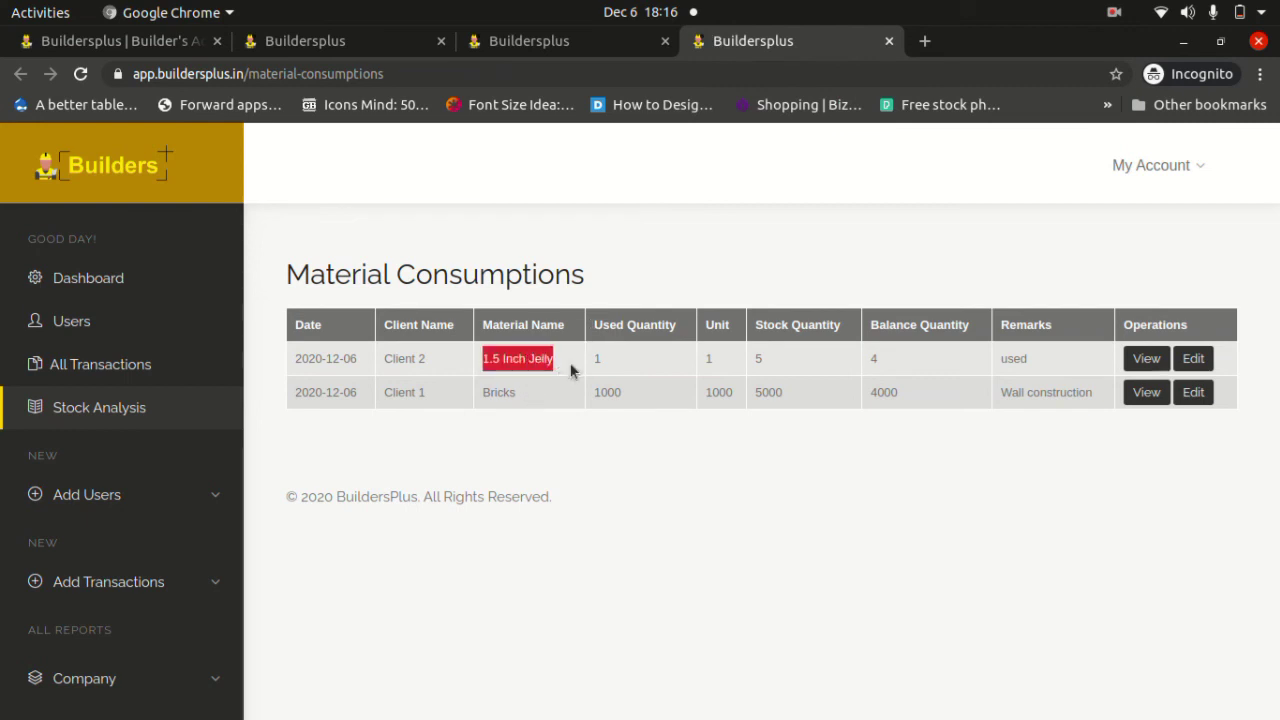
pyautogui.click(598, 361)
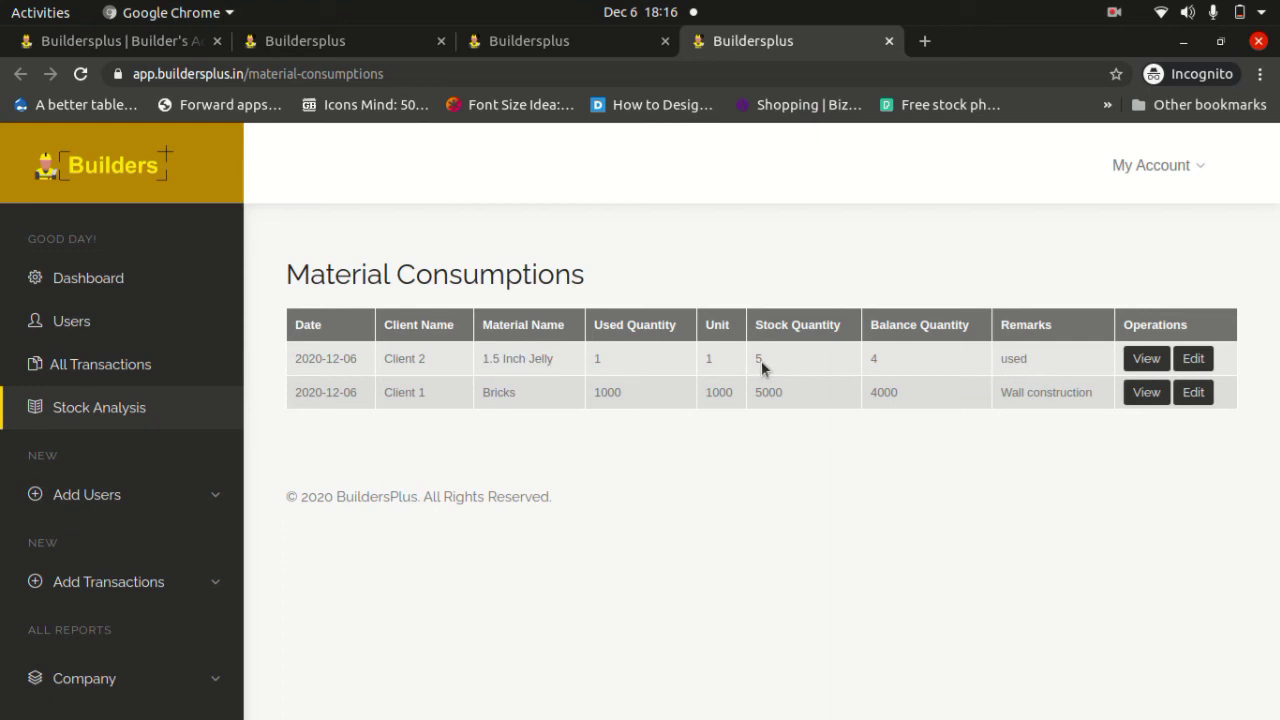
pyautogui.doubleClick(875, 360)
pyautogui.click(525, 44)
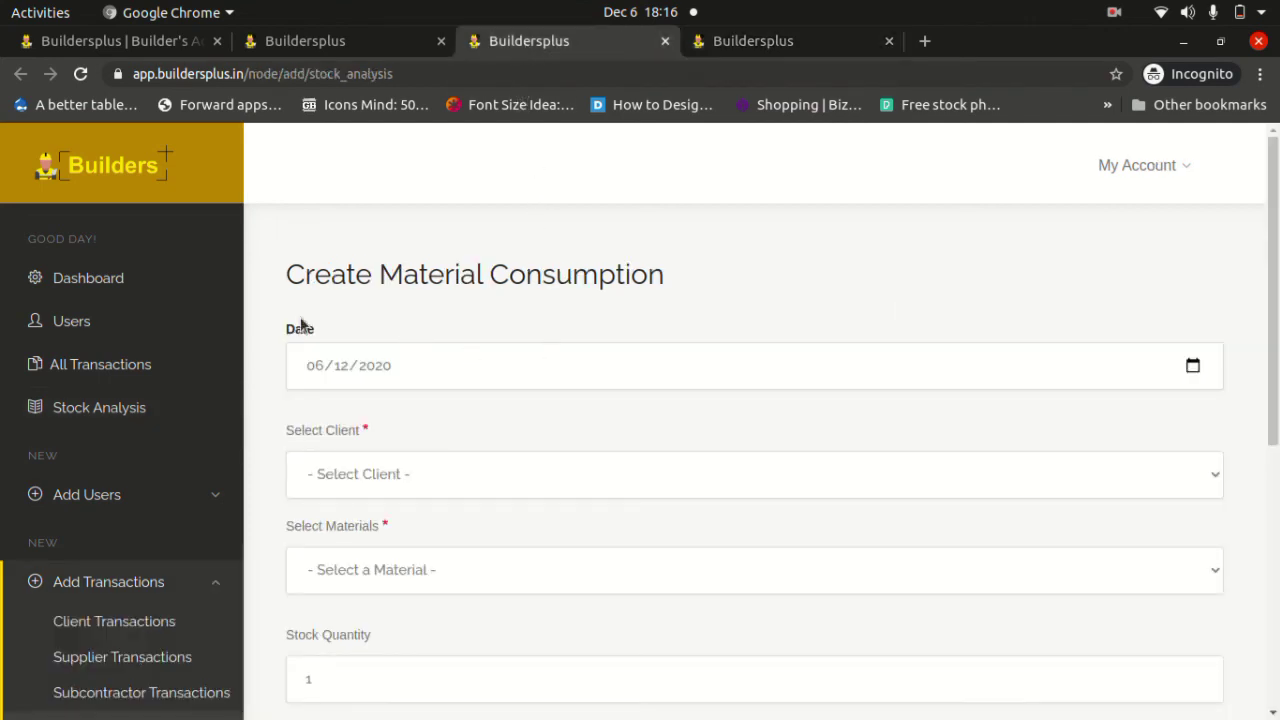
pyautogui.scroll(-2, 414, 330)
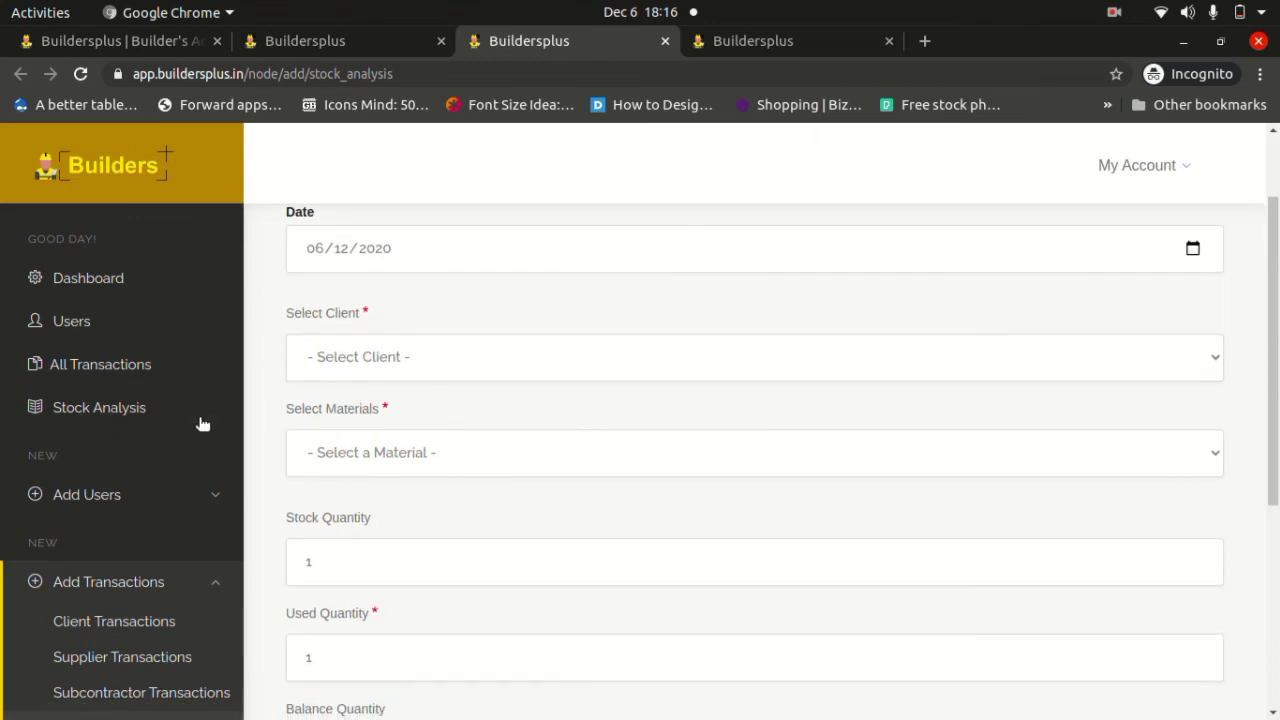
pyautogui.scroll(-2, 194, 425)
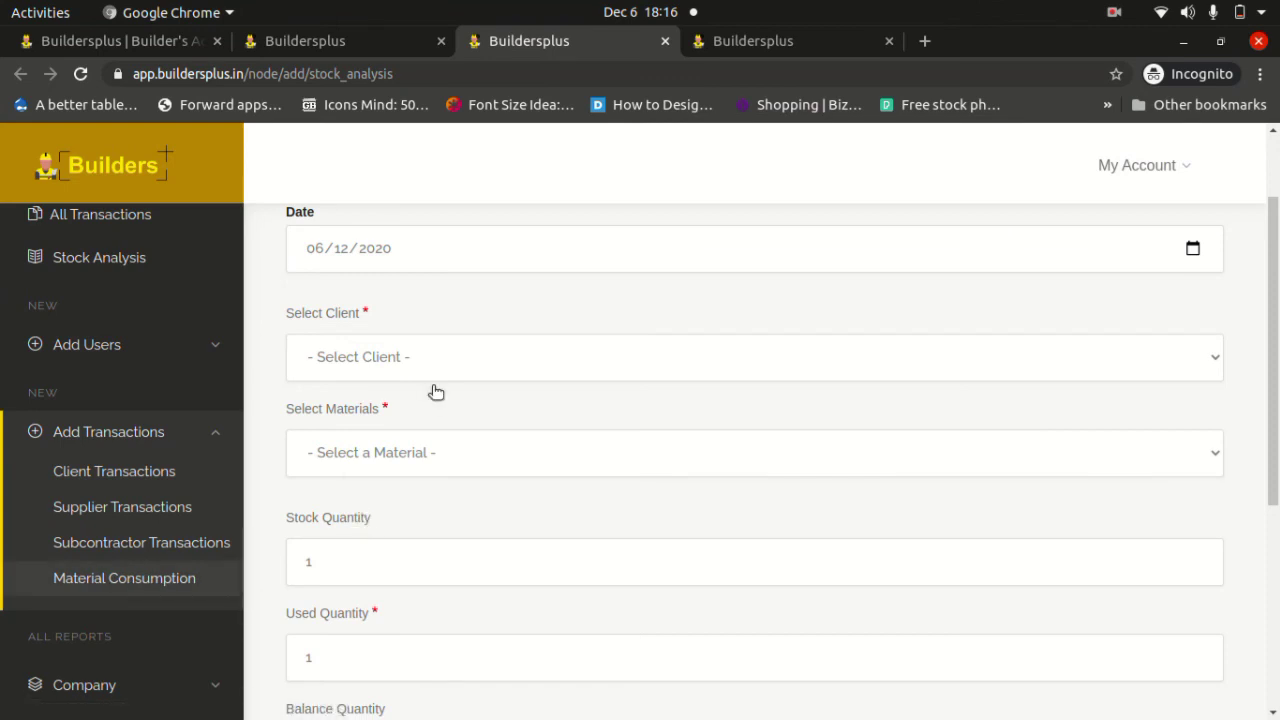
pyautogui.click(736, 42)
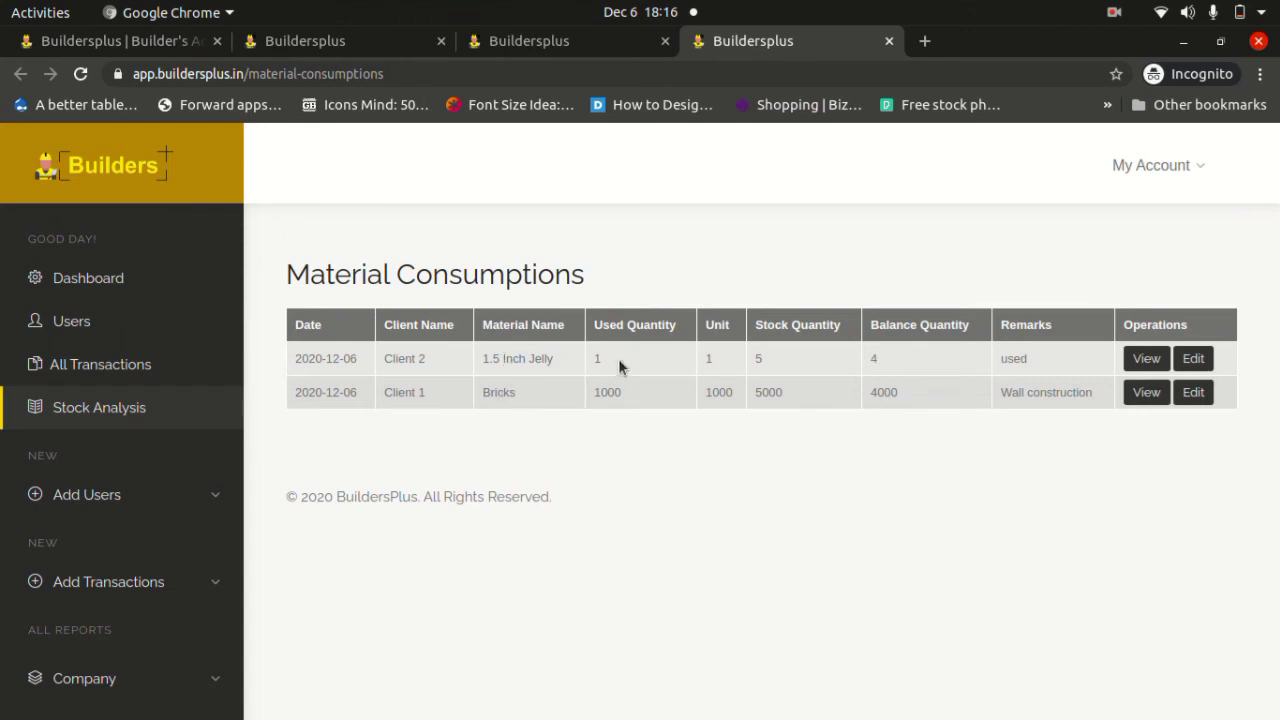
# Back on the Material Stock report, highlight 1.5 Inch Jelly and its used quantity 1.
pyautogui.doubleClick(488, 395)
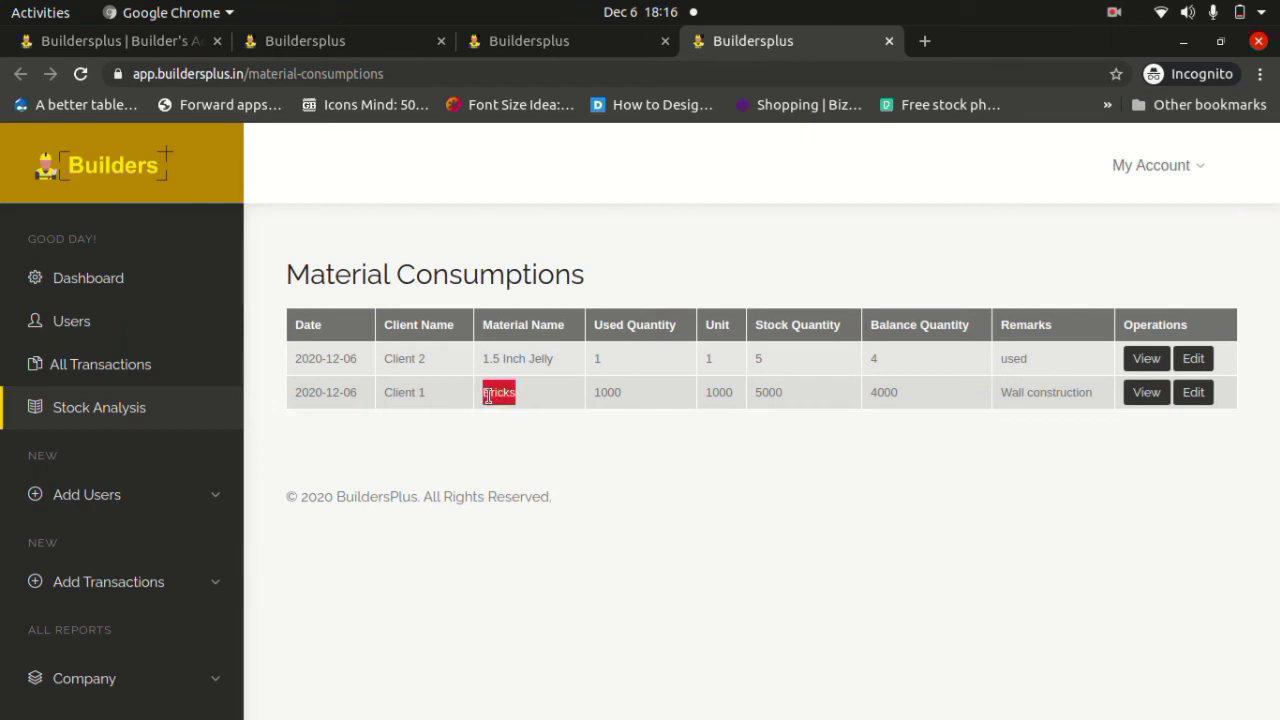
pyautogui.click(604, 384)
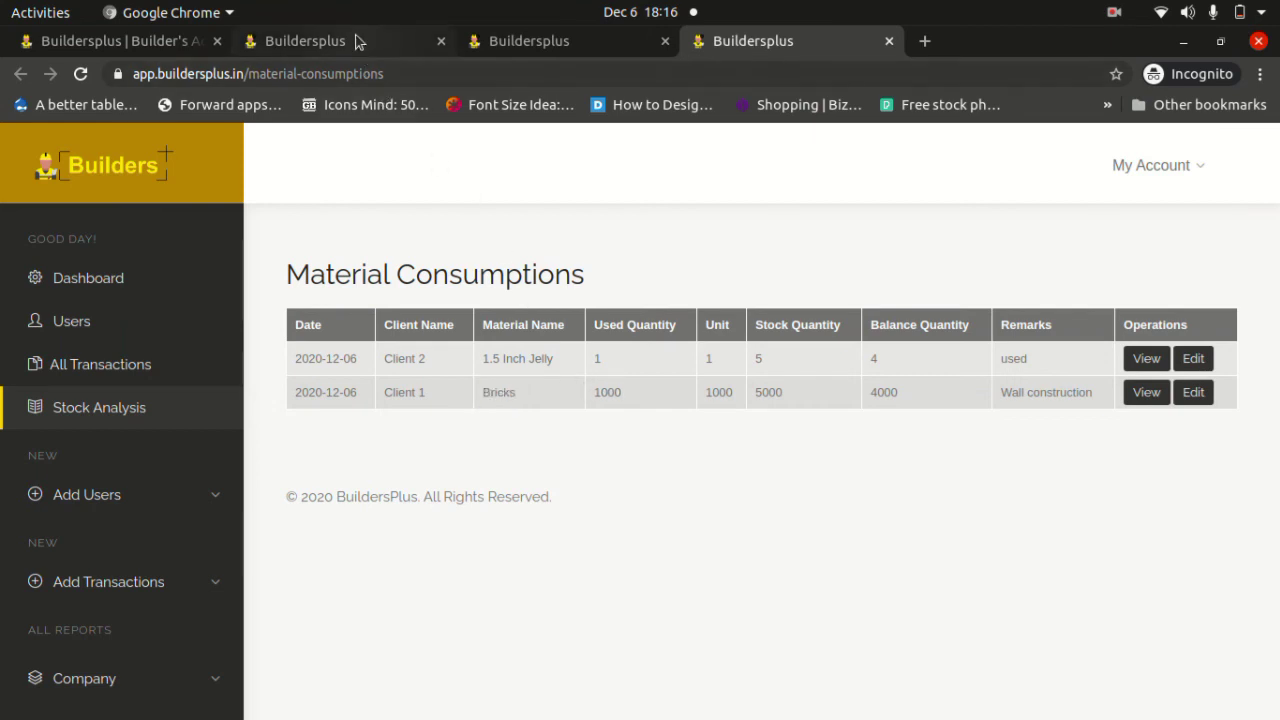
pyautogui.click(357, 41)
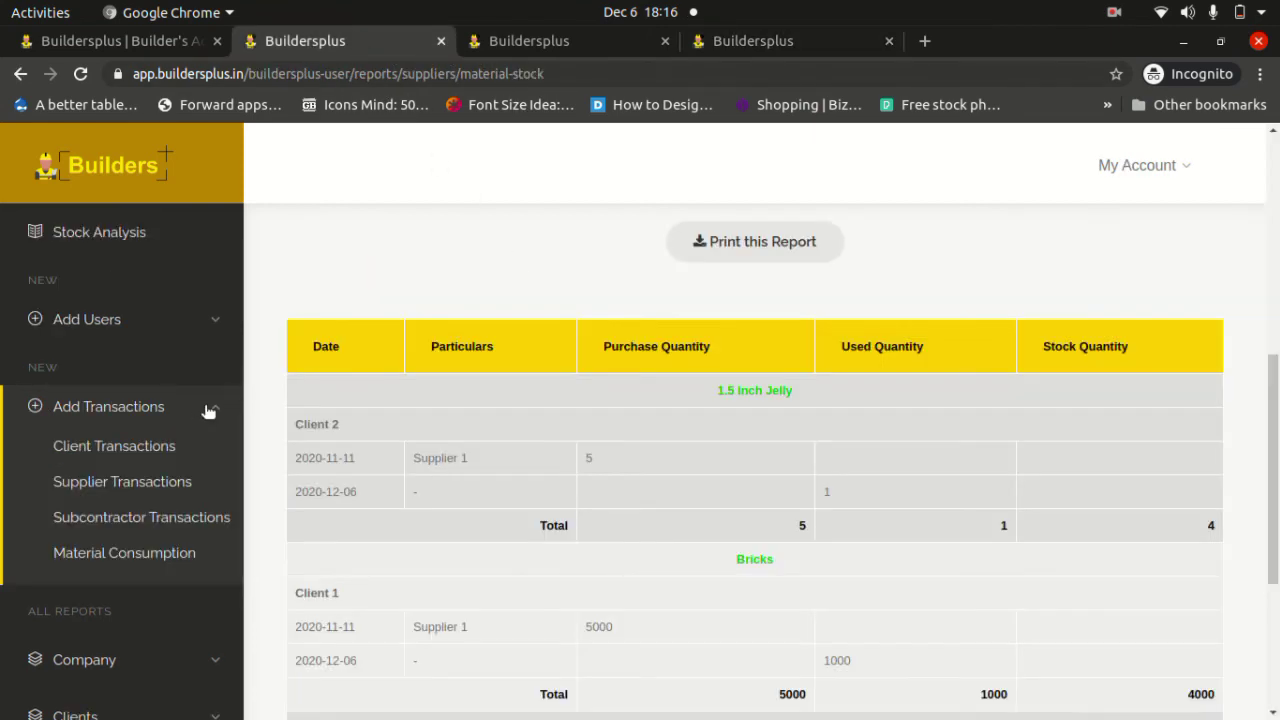
pyautogui.scroll(-5, 214, 406)
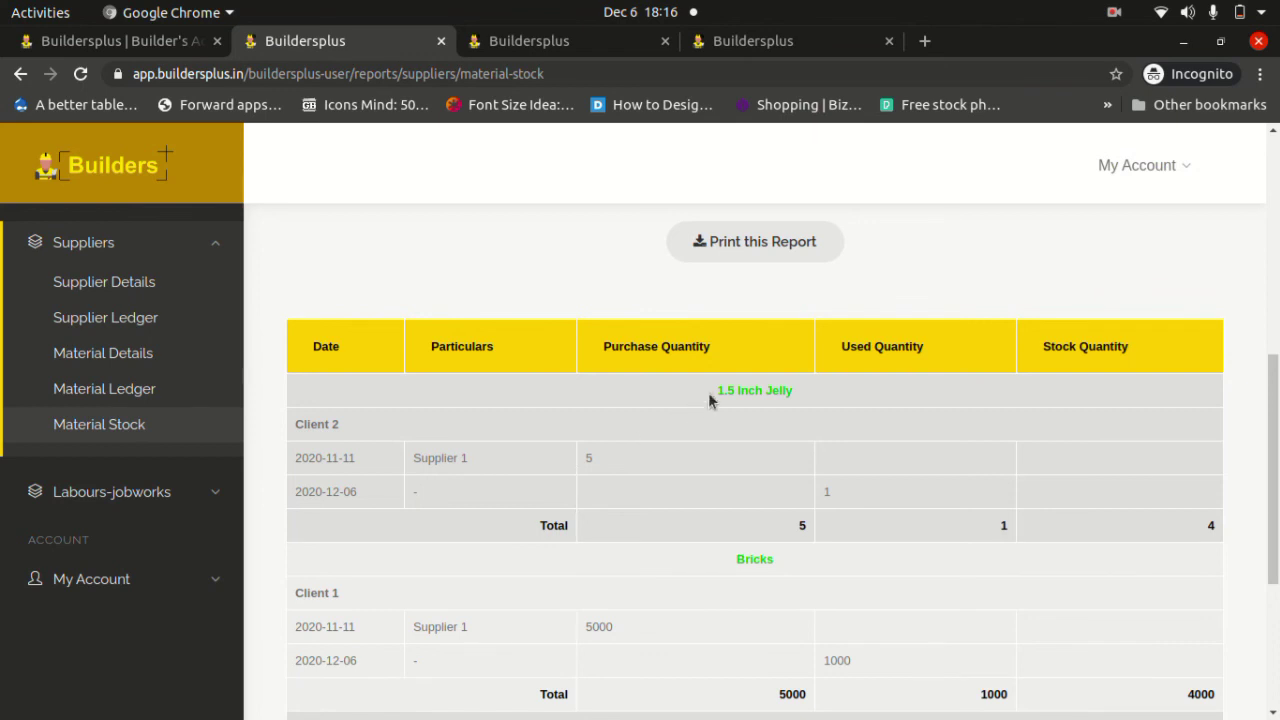
pyautogui.moveTo(712, 393); pyautogui.dragTo(800, 396)
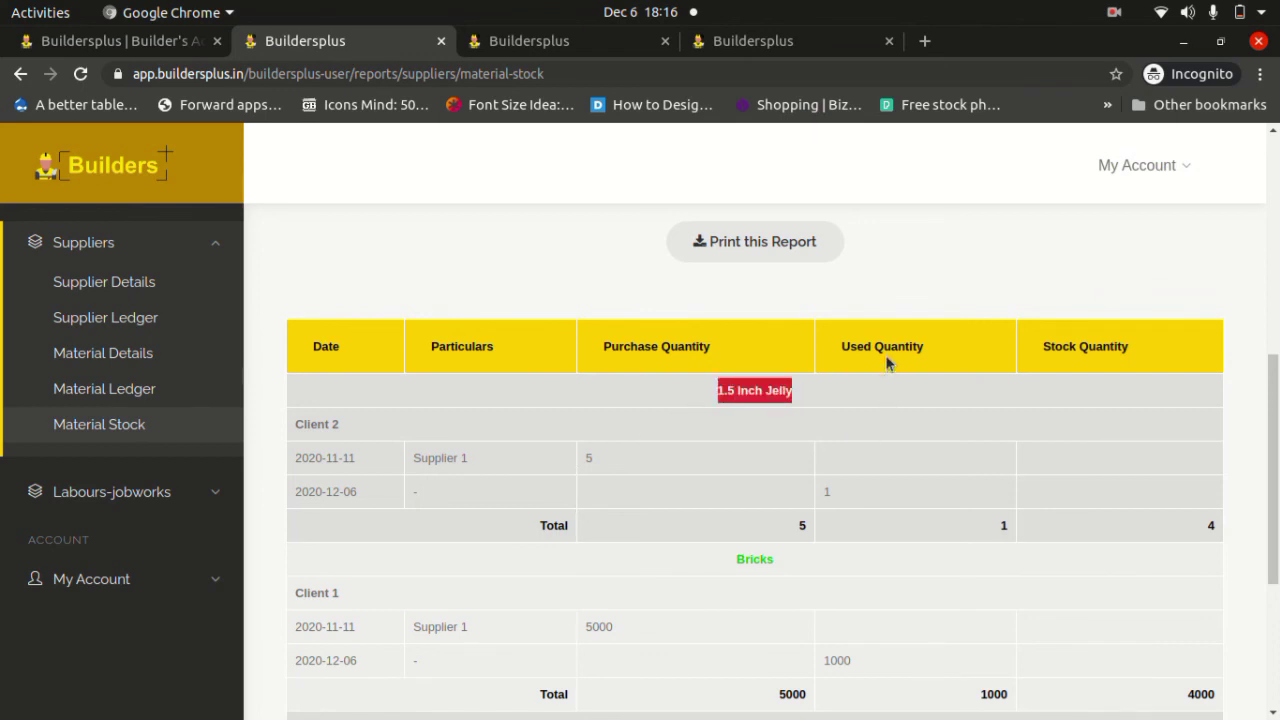
pyautogui.moveTo(843, 489); pyautogui.dragTo(818, 497)
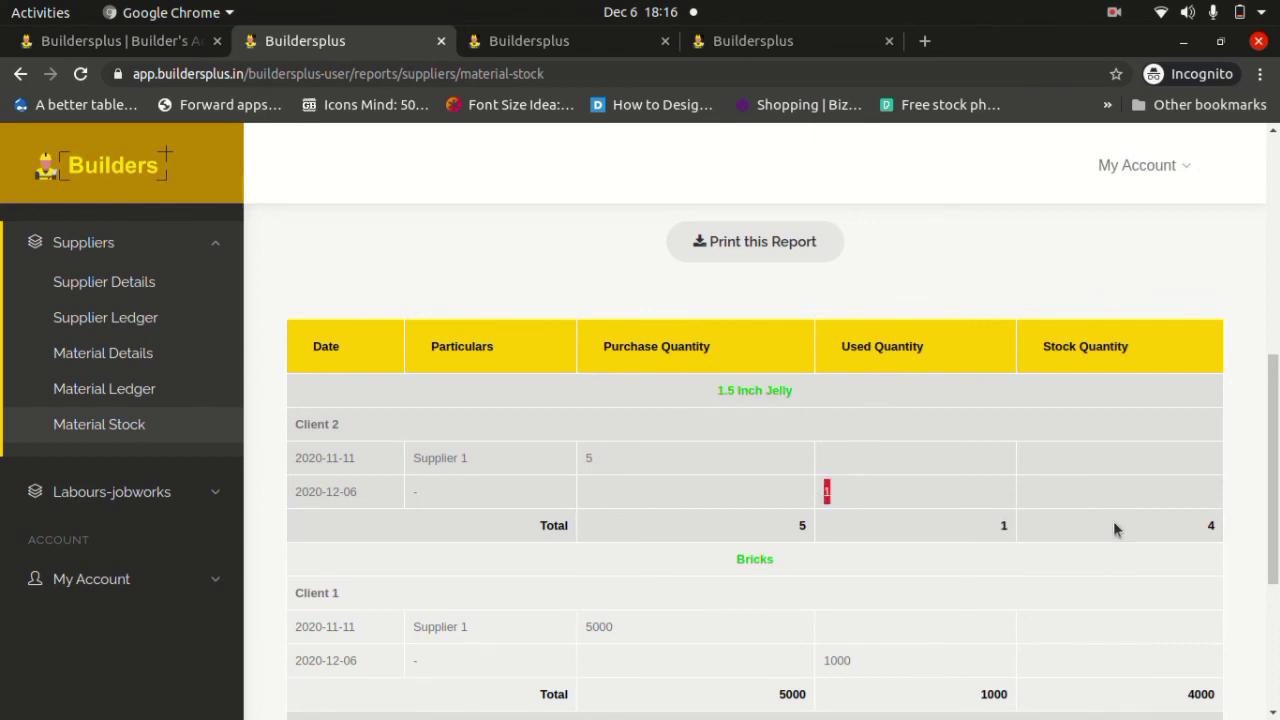
pyautogui.click(1203, 528)
# Compare the Bricks stock entry with its used quantity 1000 in the consumptions list.
pyautogui.scroll(-3, 851, 474)
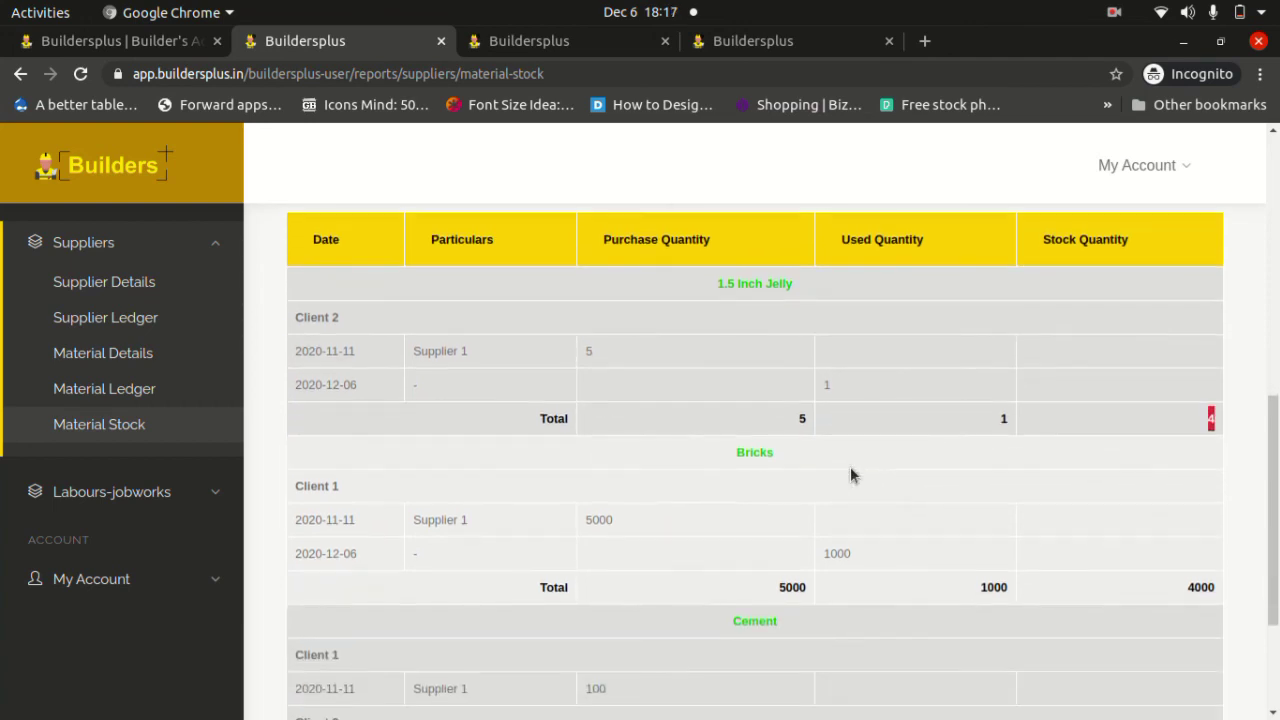
pyautogui.doubleClick(751, 406)
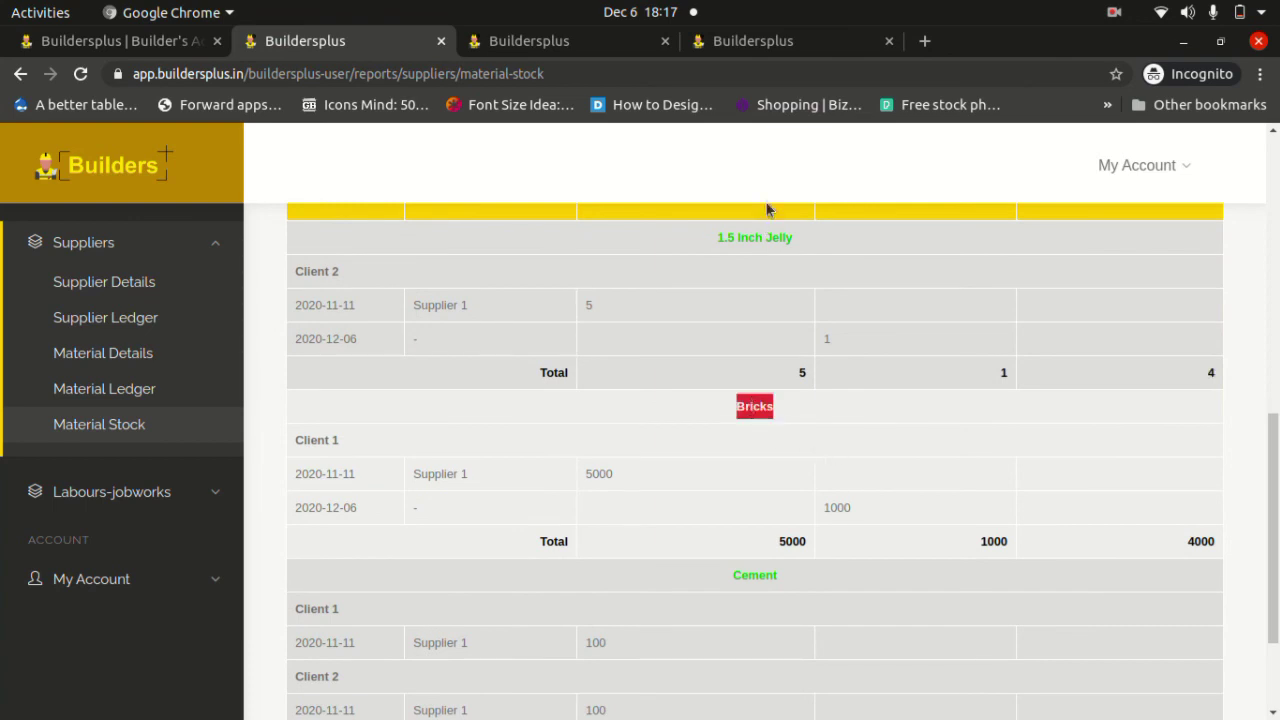
pyautogui.click(740, 44)
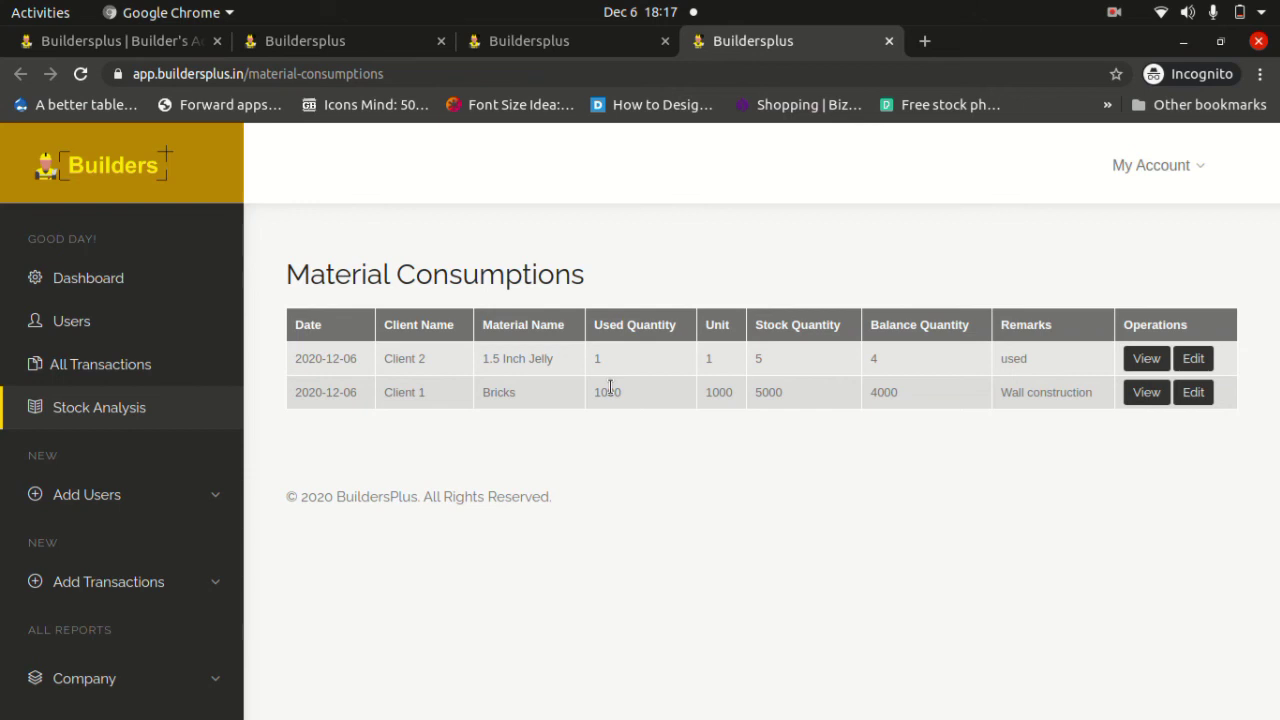
pyautogui.doubleClick(607, 392)
pyautogui.click(358, 52)
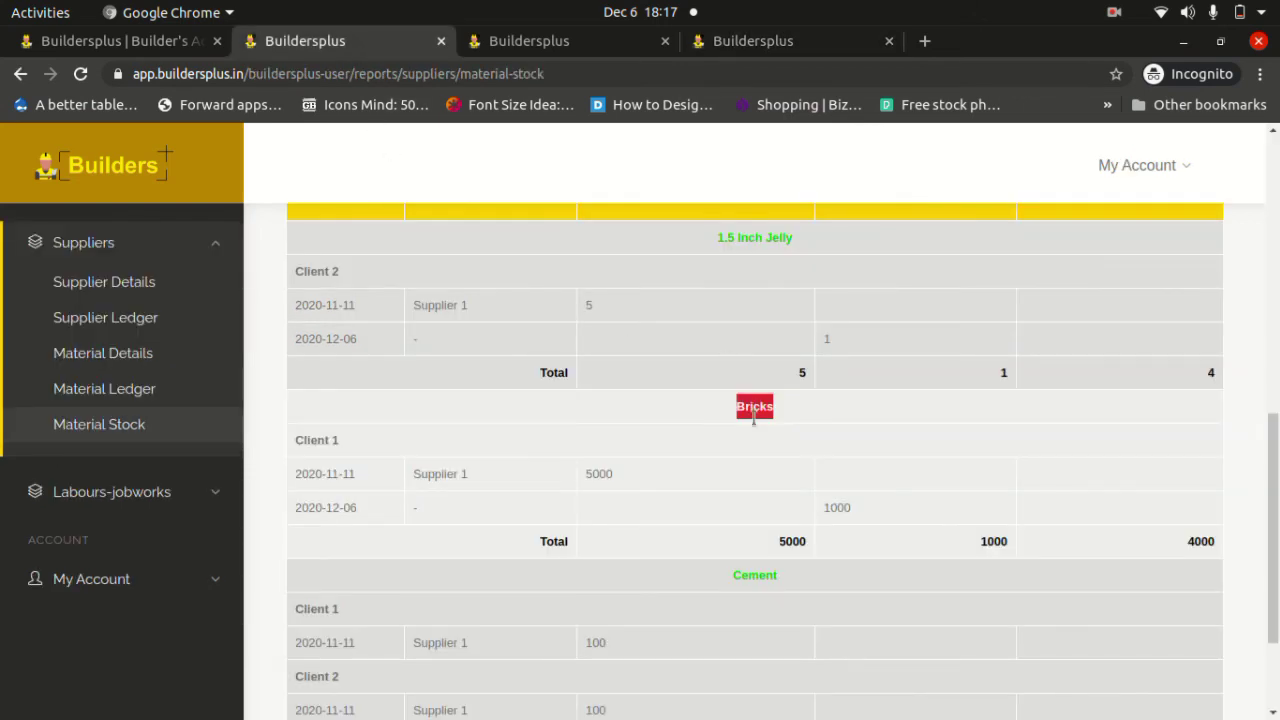
pyautogui.click(1189, 545)
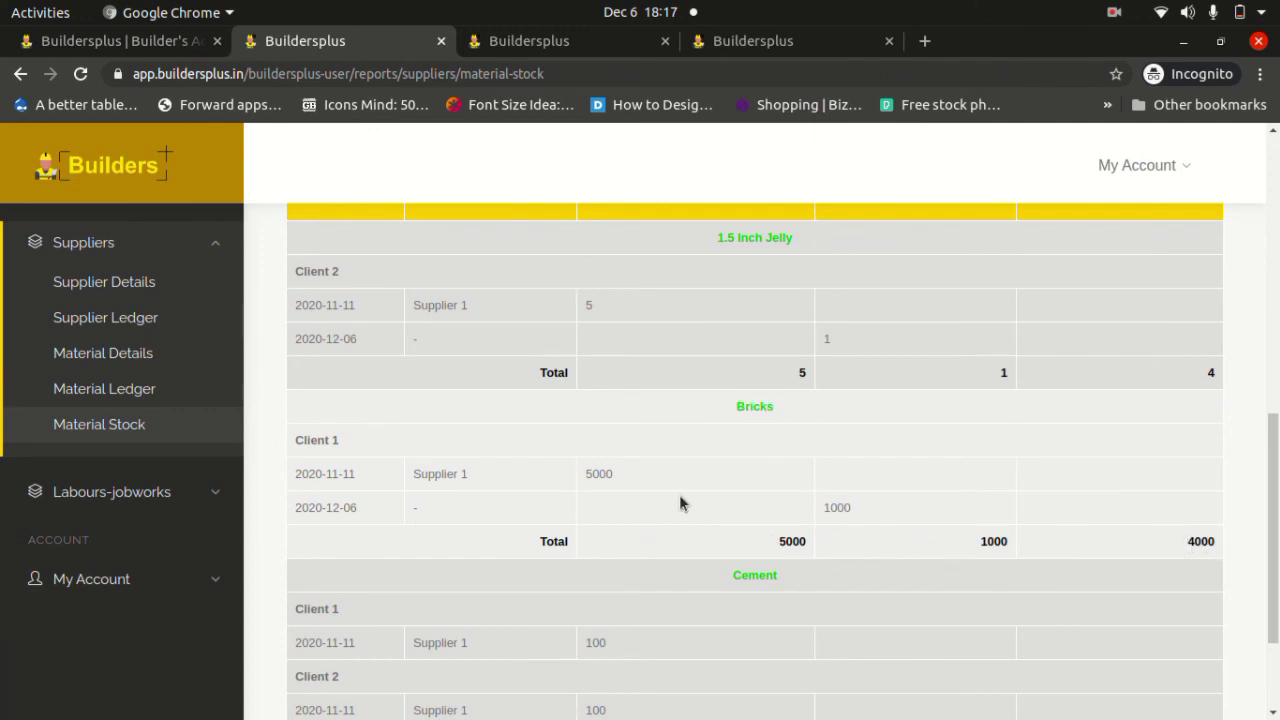
# Collapse the Suppliers report group and expand Labours-jobworks.
pyautogui.scroll(-2, 680, 503)
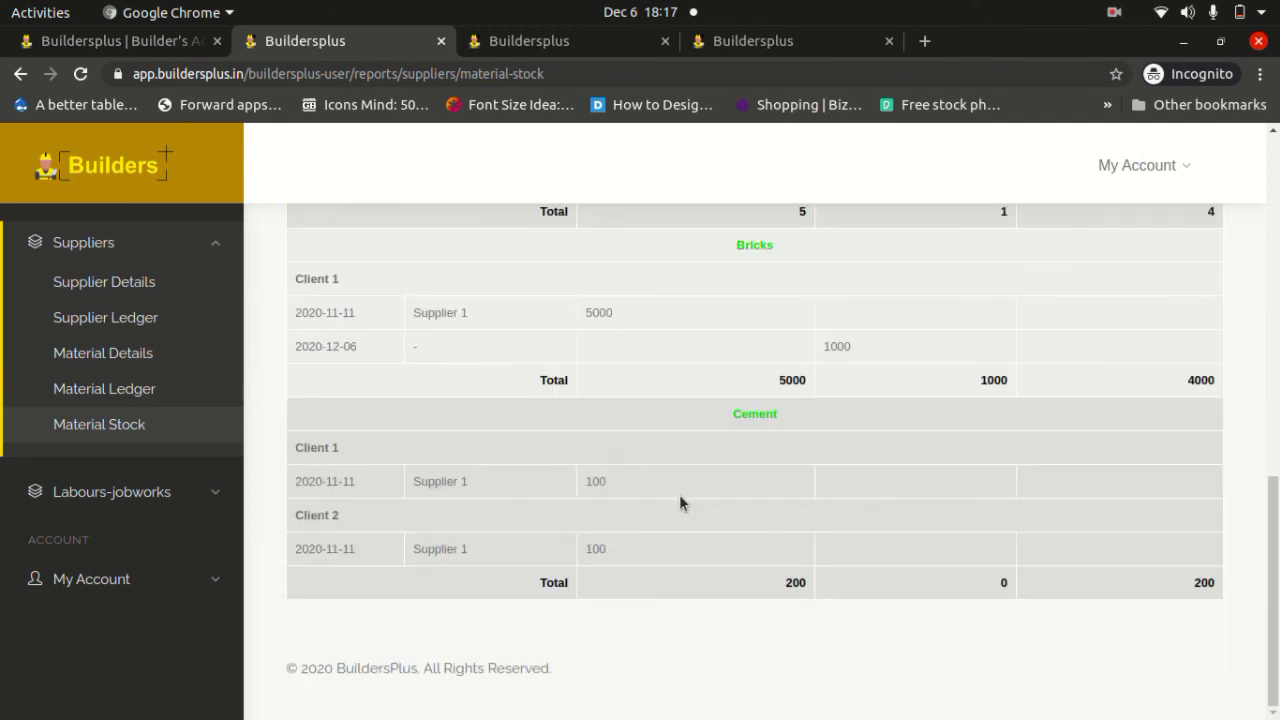
pyautogui.click(211, 241)
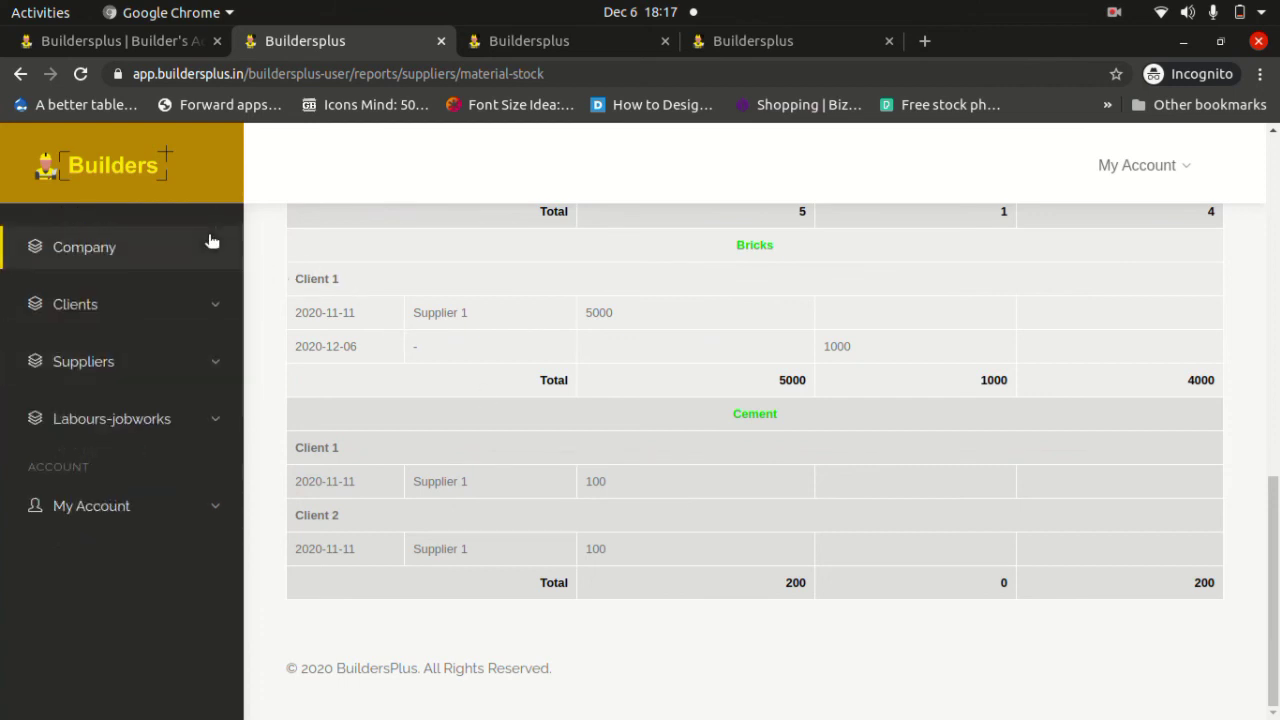
pyautogui.click(220, 425)
# Review SubContractor Details (Sub Contractor 1: quantity 15, 19,000 paid), then go to SubContractor Ledger.
pyautogui.click(152, 346)
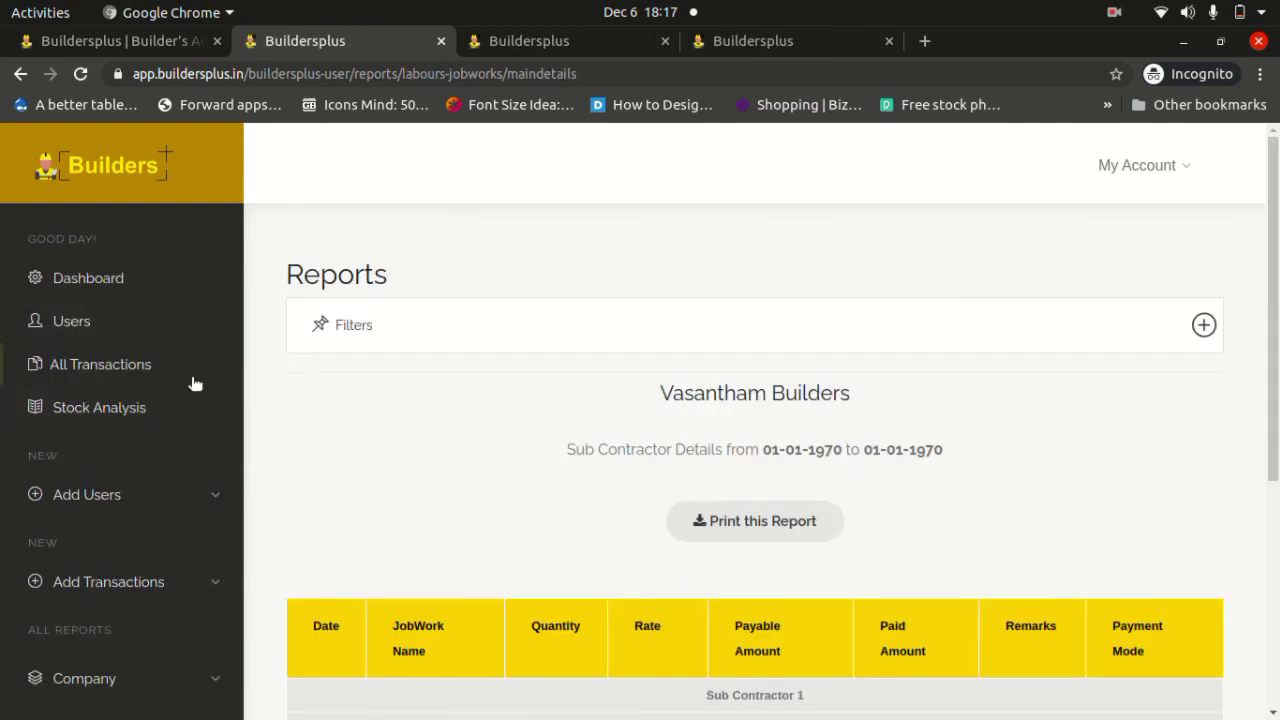
pyautogui.scroll(-3, 160, 387)
pyautogui.scroll(-2, 160, 387)
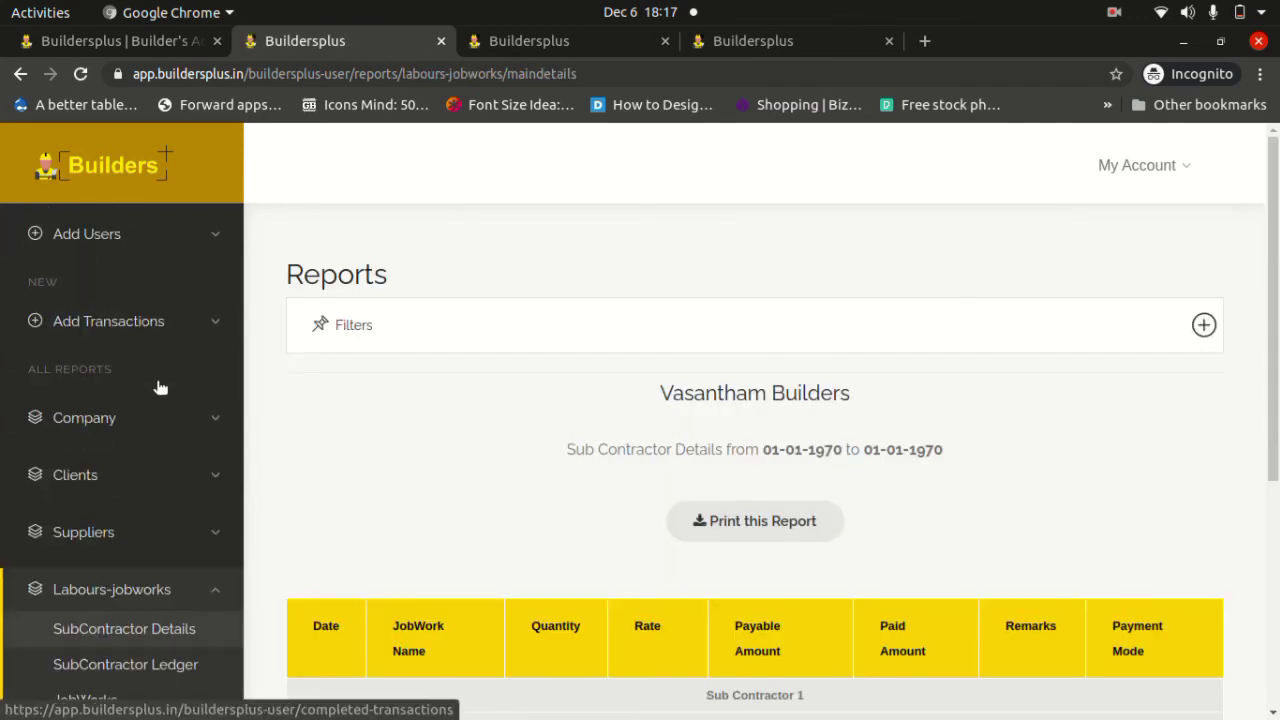
pyautogui.scroll(-4, 214, 425)
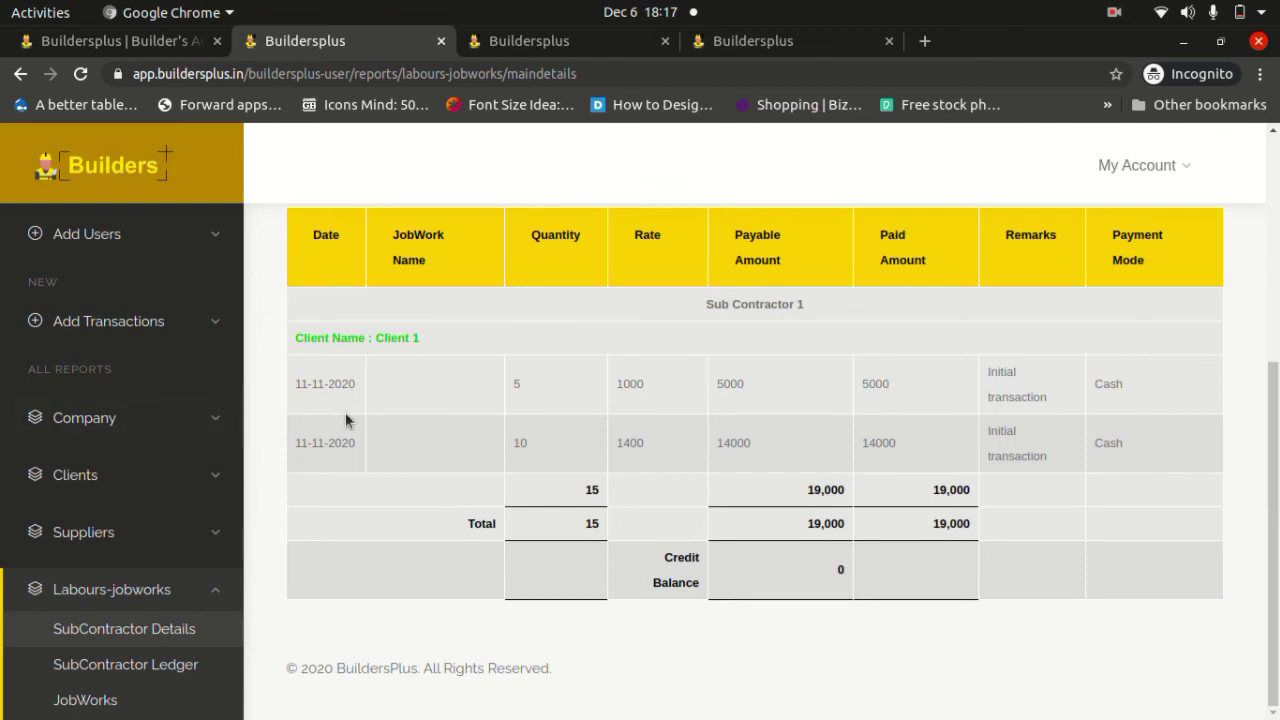
pyautogui.scroll(1, 345, 415)
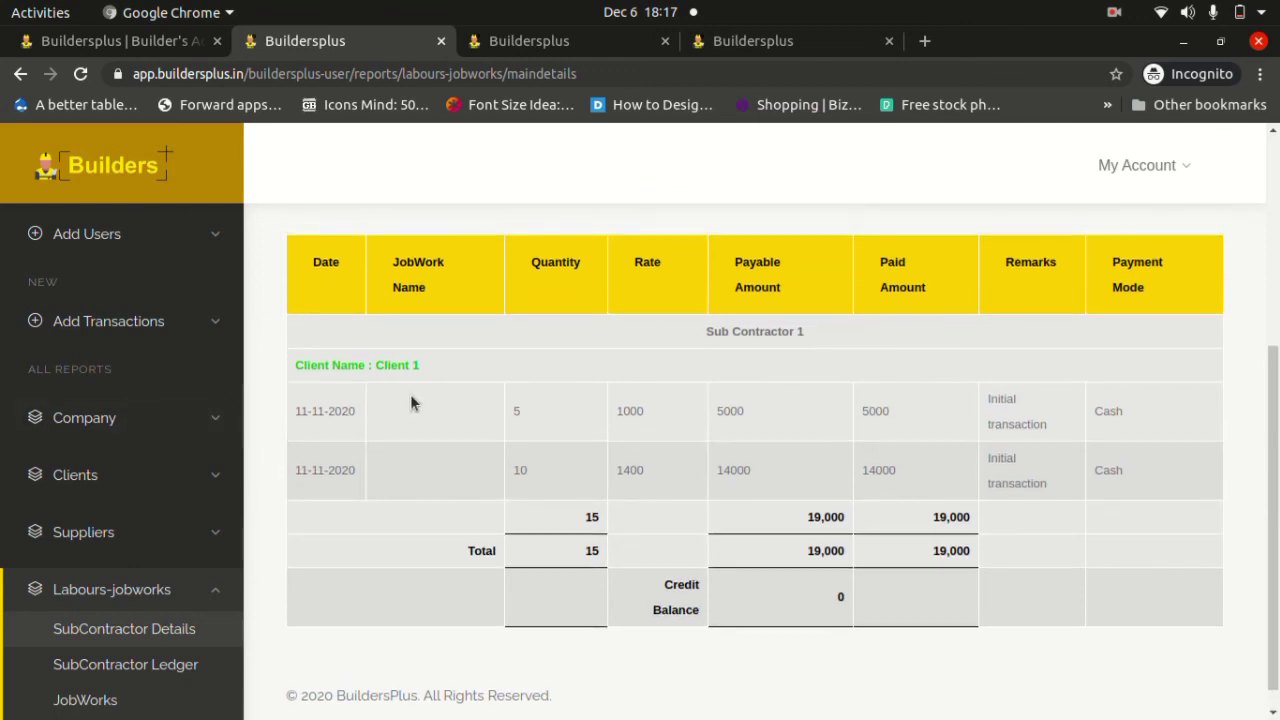
pyautogui.scroll(1, 411, 402)
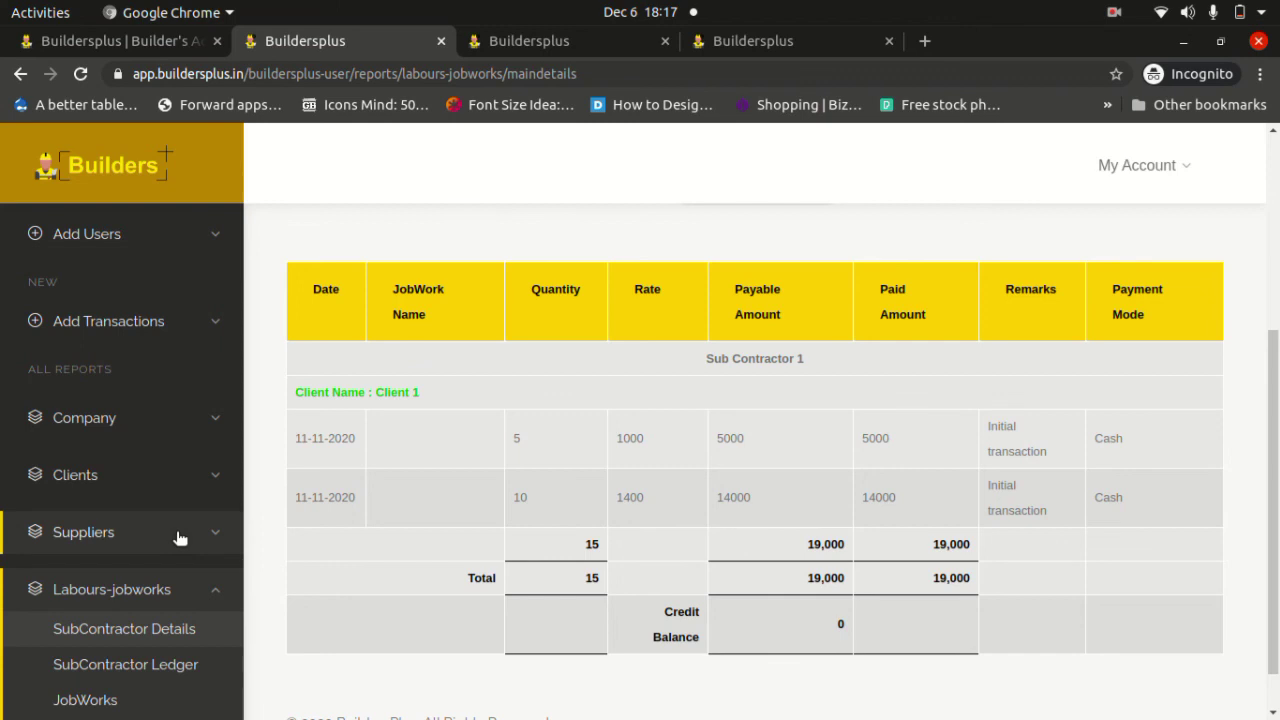
pyautogui.click(174, 666)
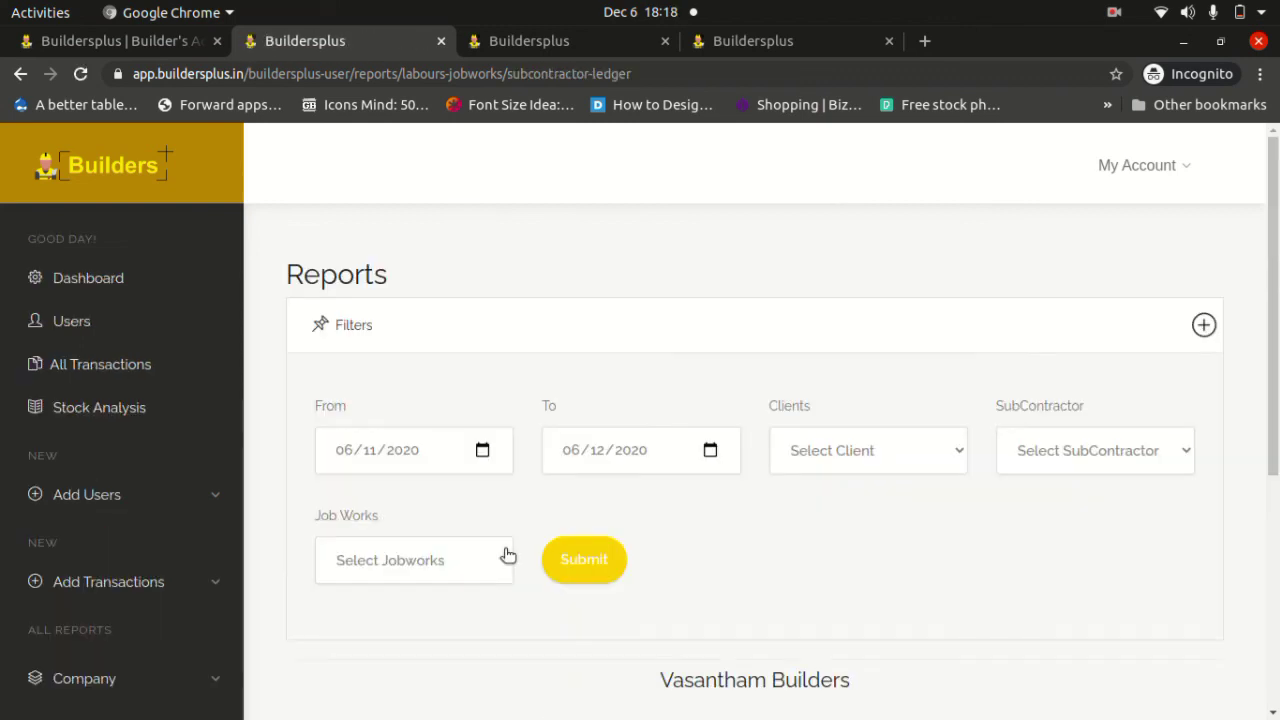
# Check Sub Contractor 1's ledger (19,000 payable and paid, balance 0), then go to JobWorks.
pyautogui.scroll(-4, 507, 555)
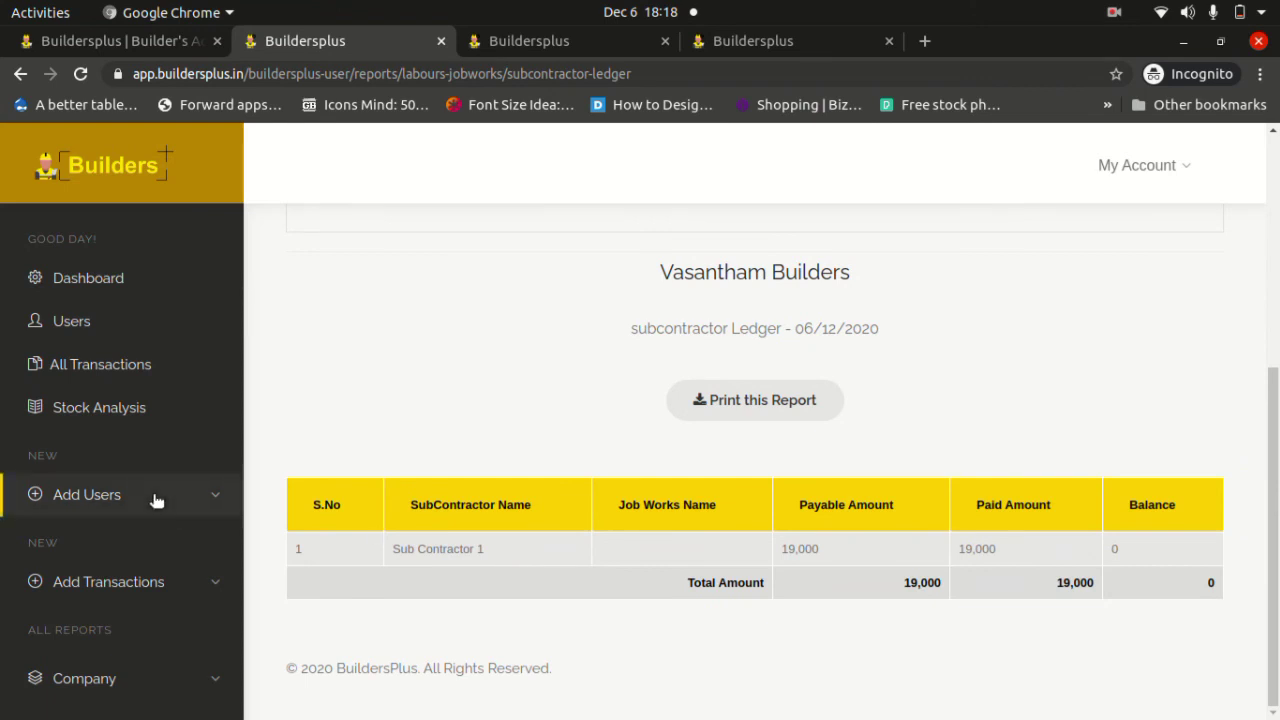
pyautogui.scroll(-5, 155, 499)
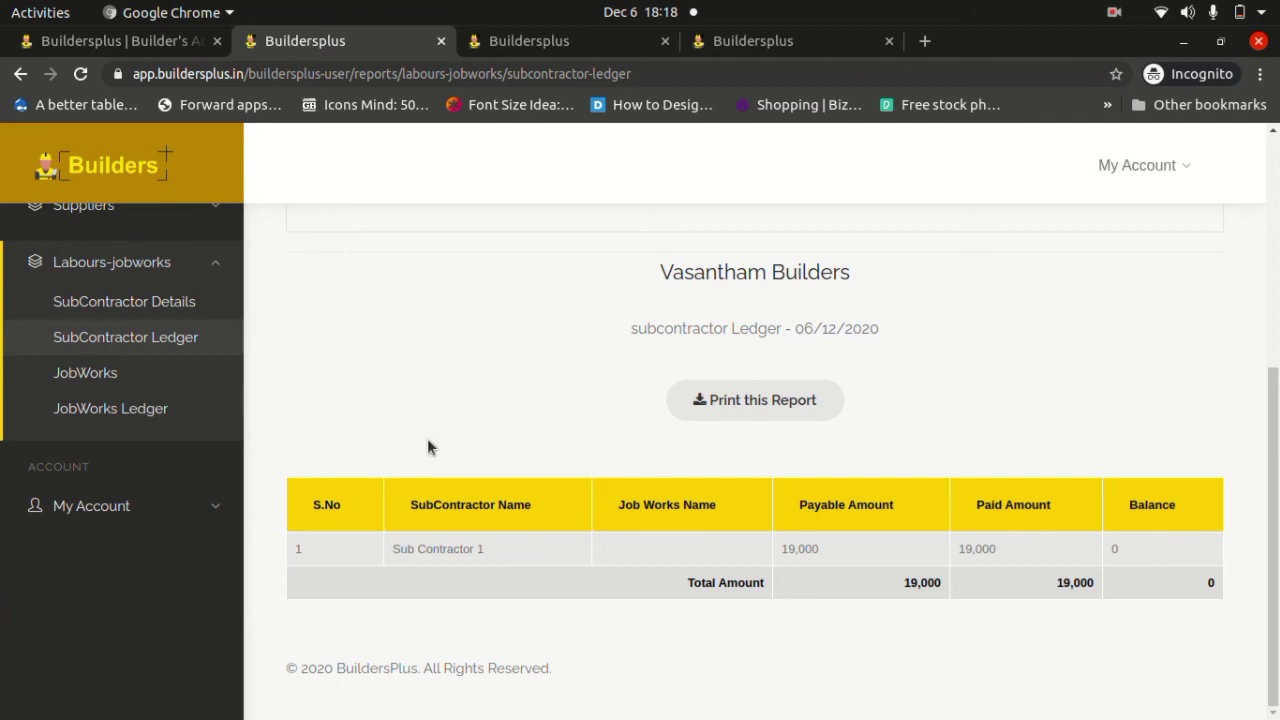
pyautogui.click(116, 382)
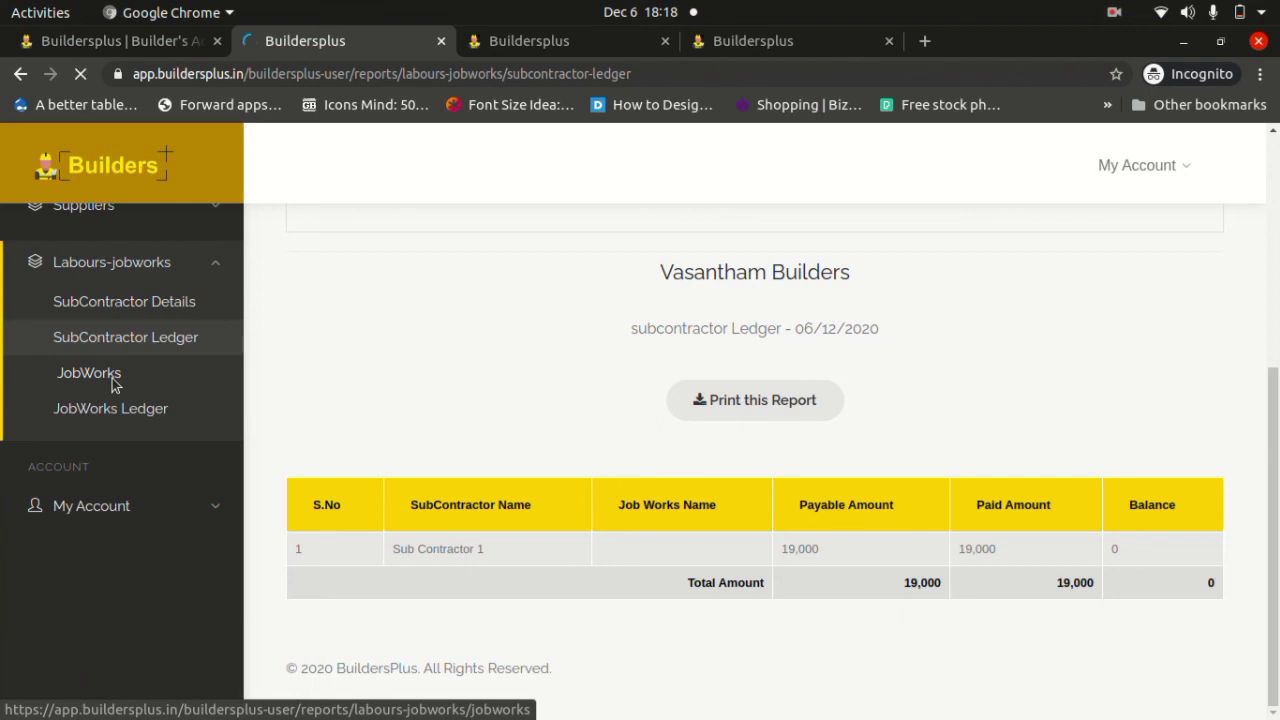
# Look over the empty JobWorks report with zero totals, then go to JobWorks Ledger.
pyautogui.scroll(-5, 517, 452)
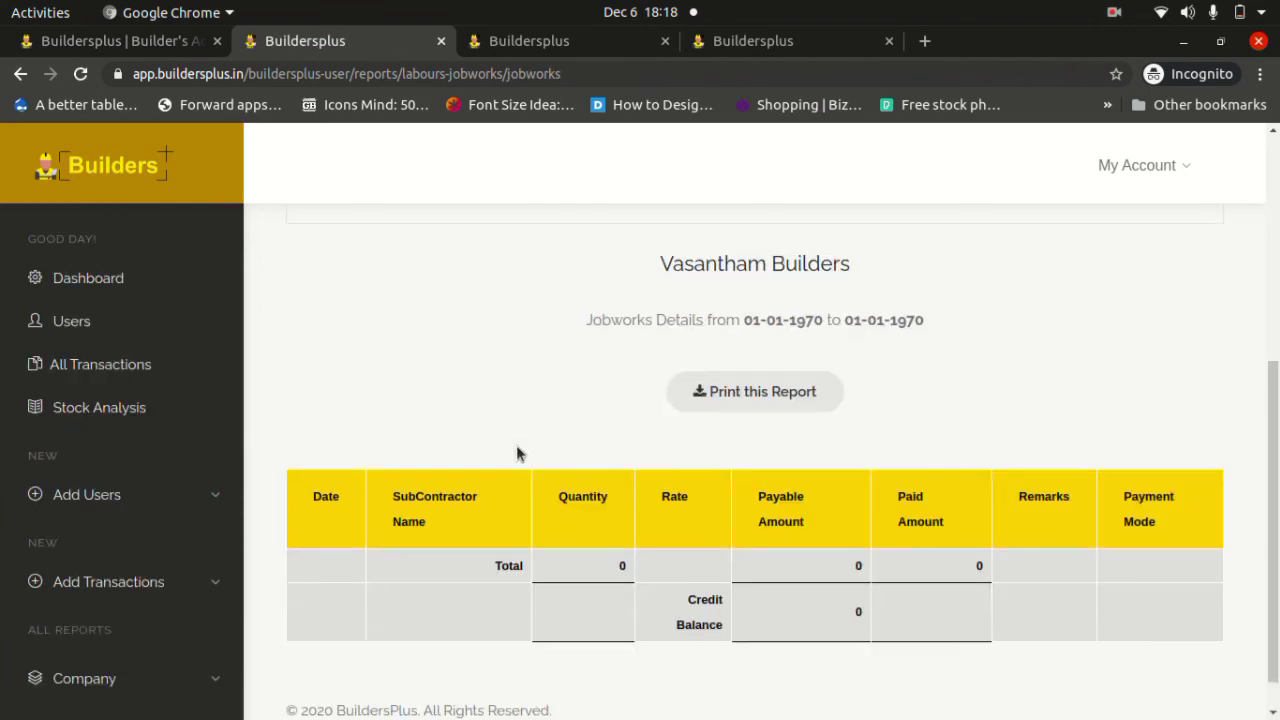
pyautogui.scroll(2, 517, 452)
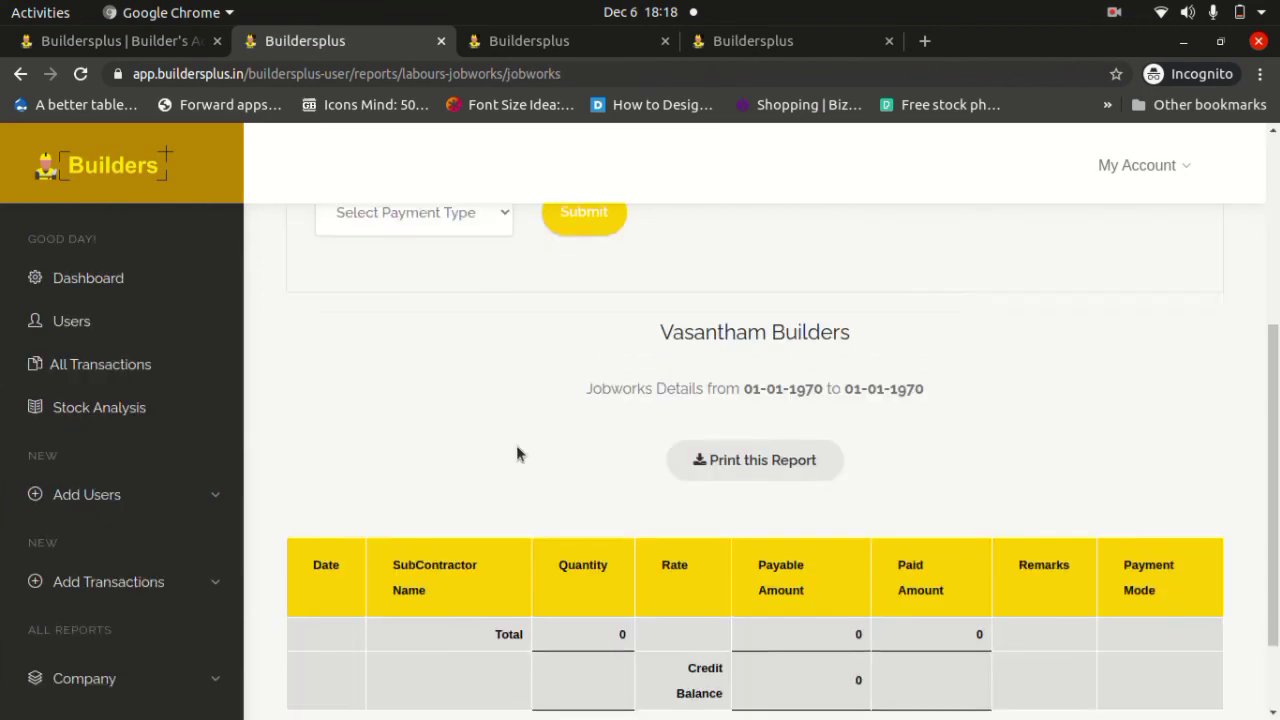
pyautogui.scroll(-2, 517, 452)
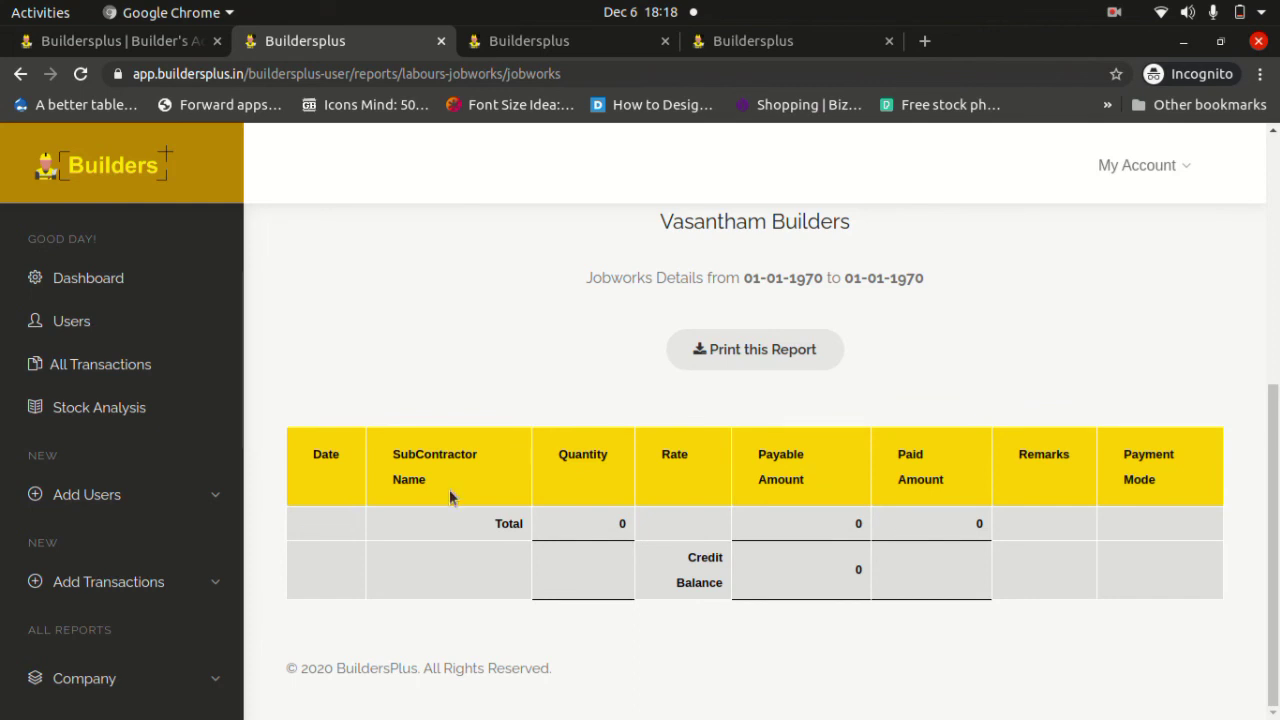
pyautogui.scroll(-5, 129, 517)
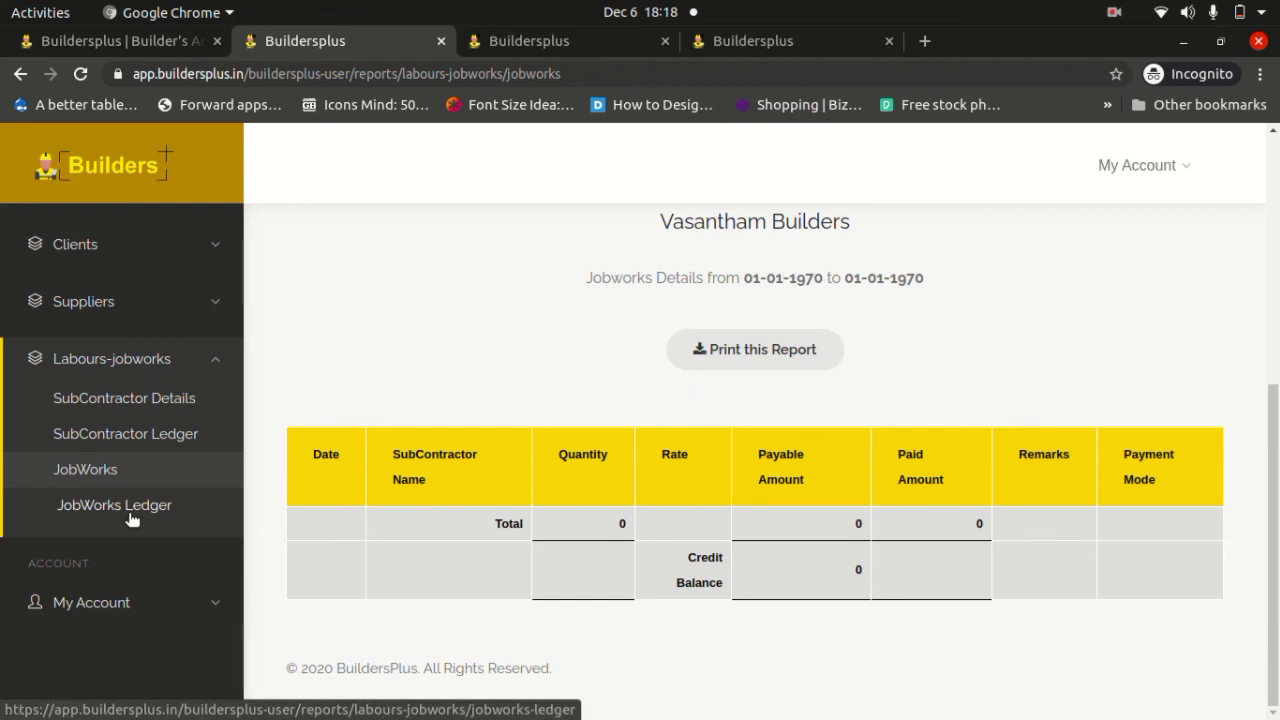
pyautogui.click(131, 518)
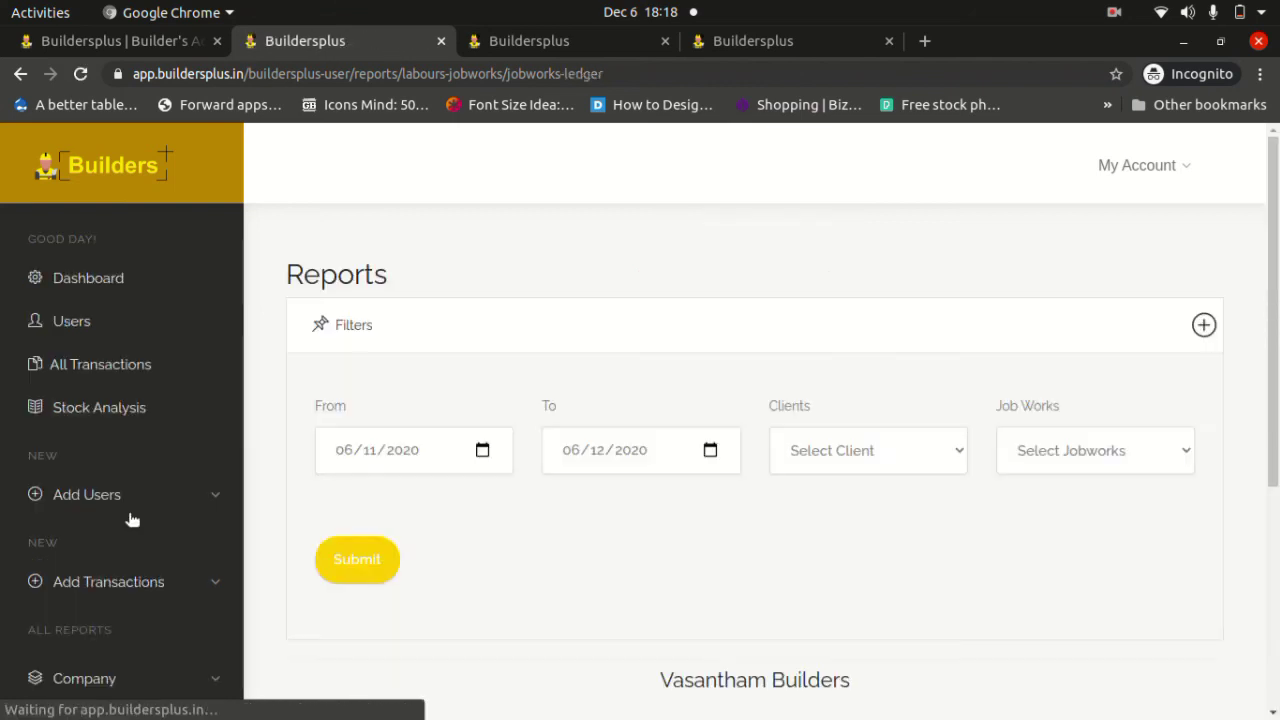
# Check the Jobworks Ledger's zero totals and collapse the Labours-jobworks group.
pyautogui.scroll(-5, 452, 543)
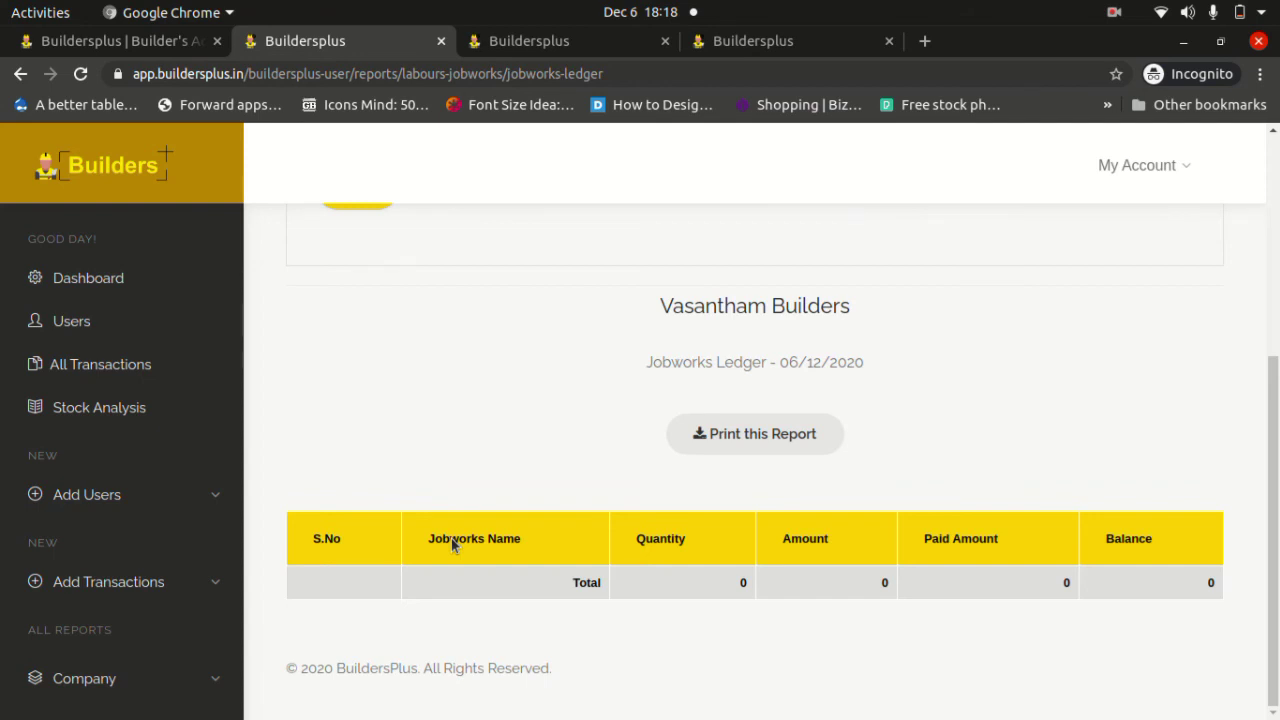
pyautogui.scroll(-6, 115, 560)
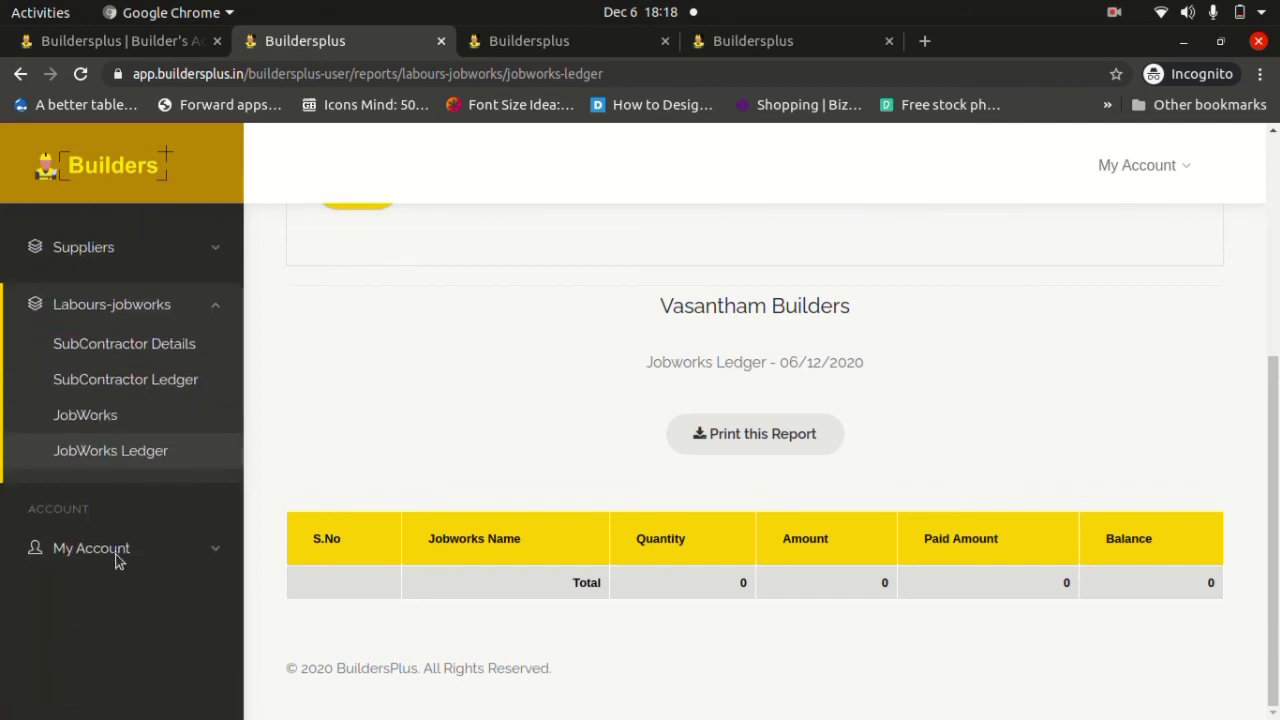
pyautogui.click(224, 313)
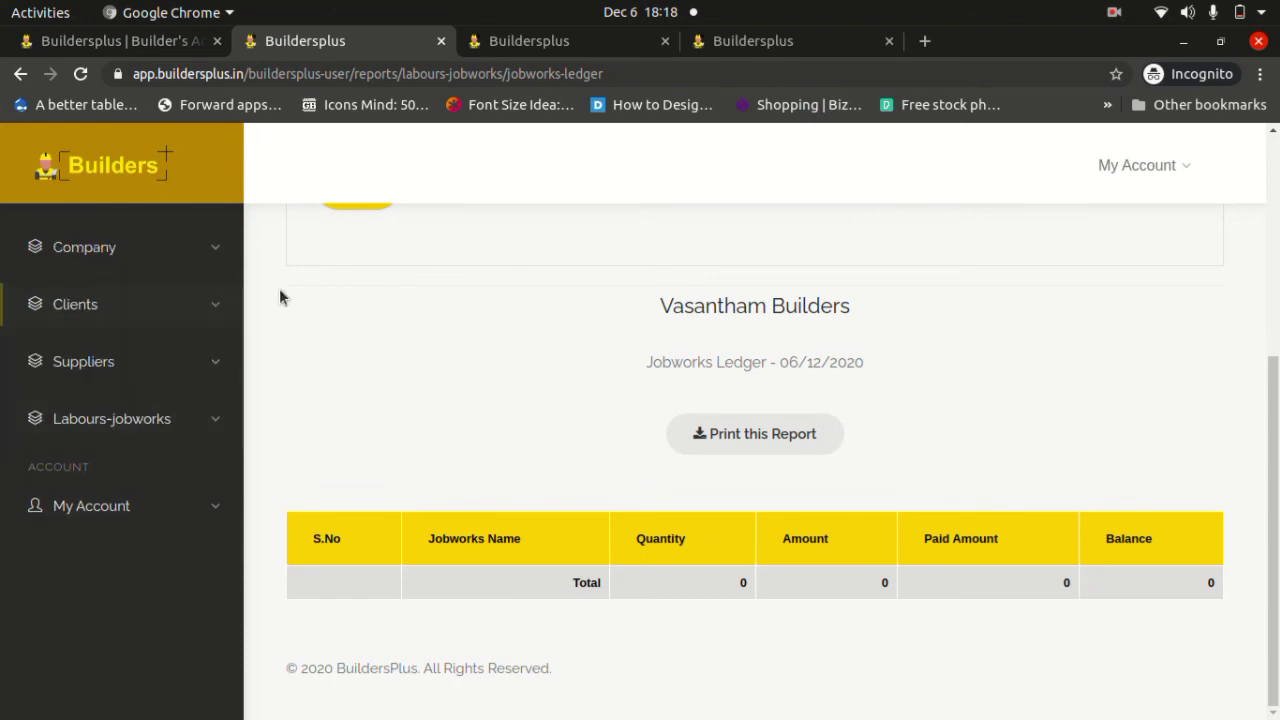
pyautogui.scroll(3, 280, 294)
pyautogui.scroll(2, 169, 314)
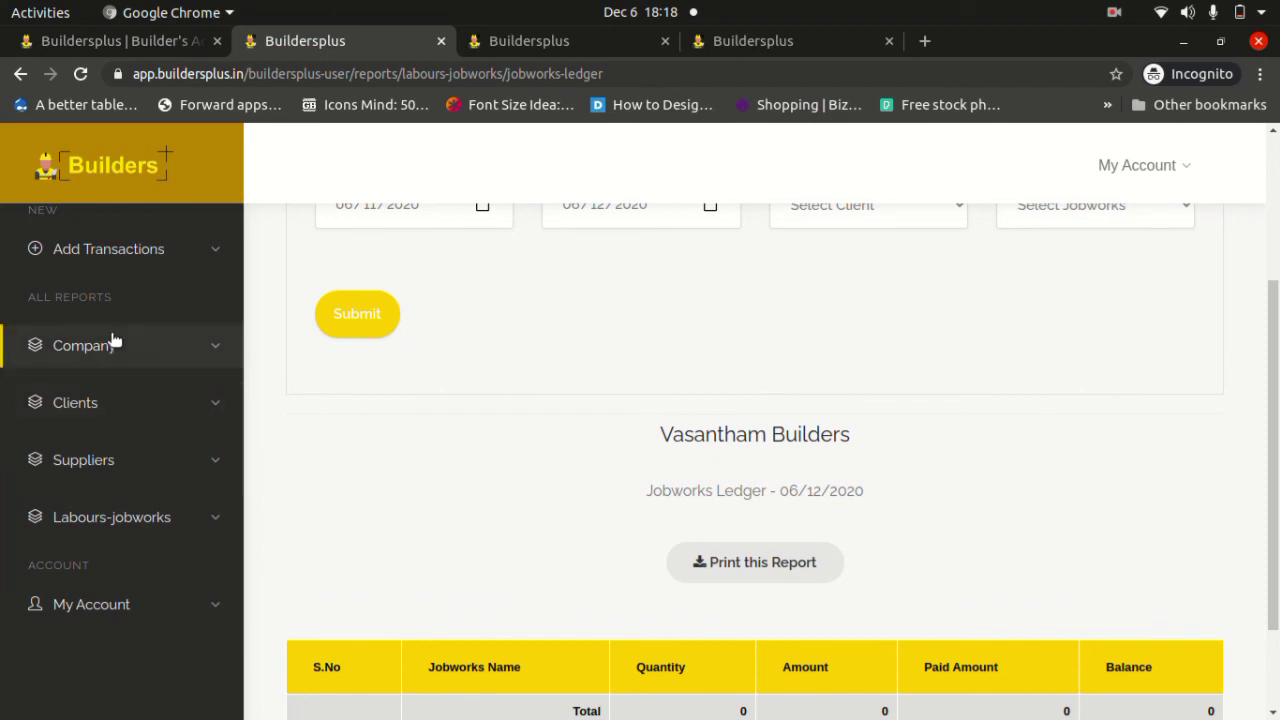
pyautogui.scroll(5, 114, 340)
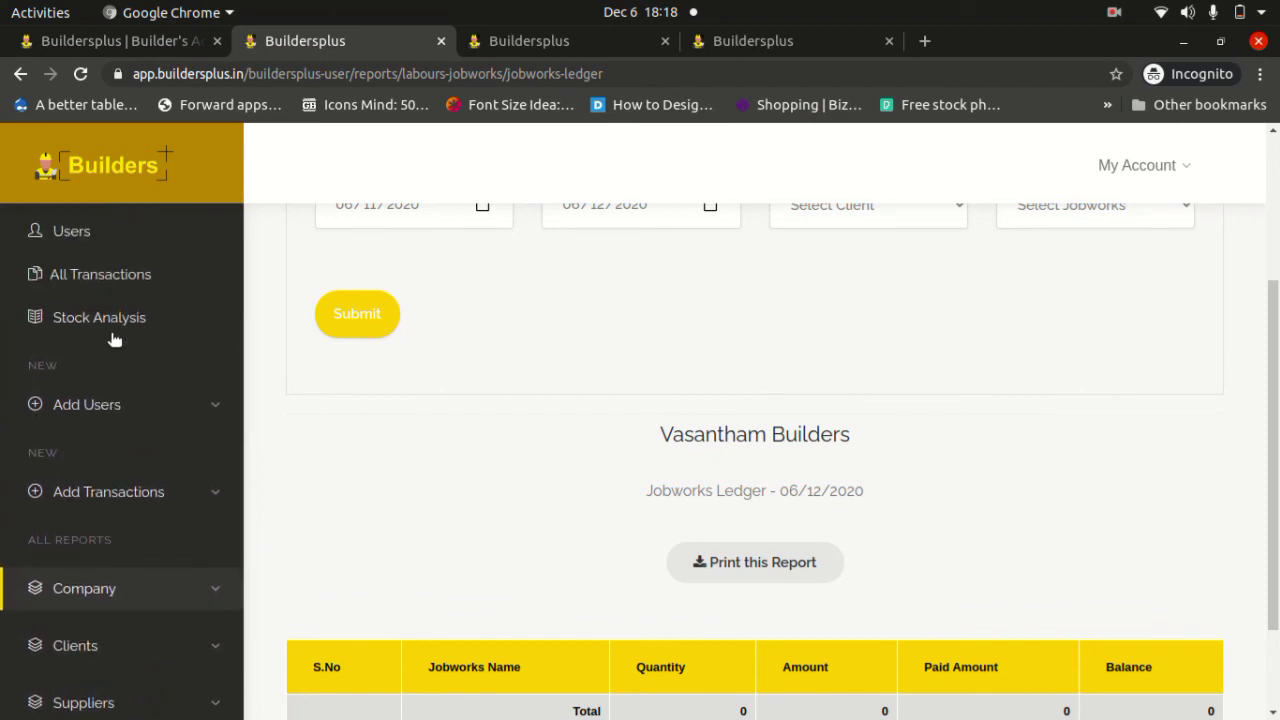
pyautogui.scroll(2, 114, 340)
pyautogui.scroll(-3, 114, 340)
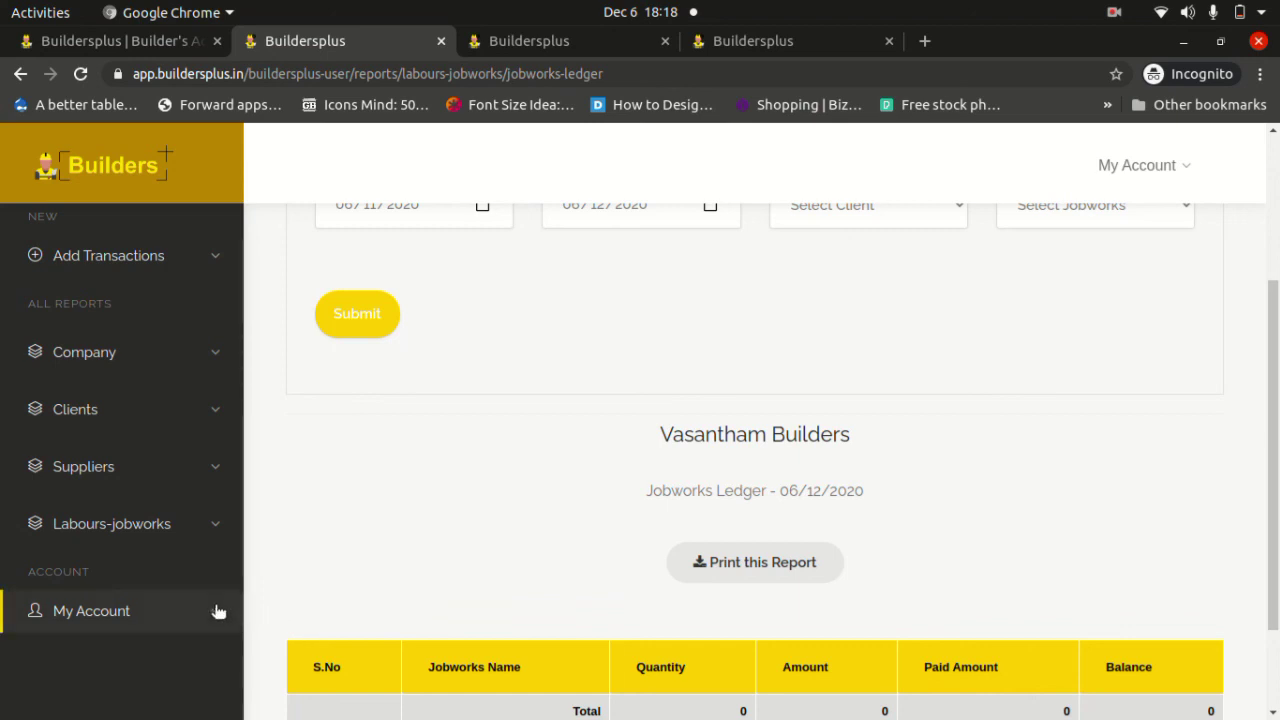
# Expand My Account and view the Blog page in a new tab.
pyautogui.click(218, 611)
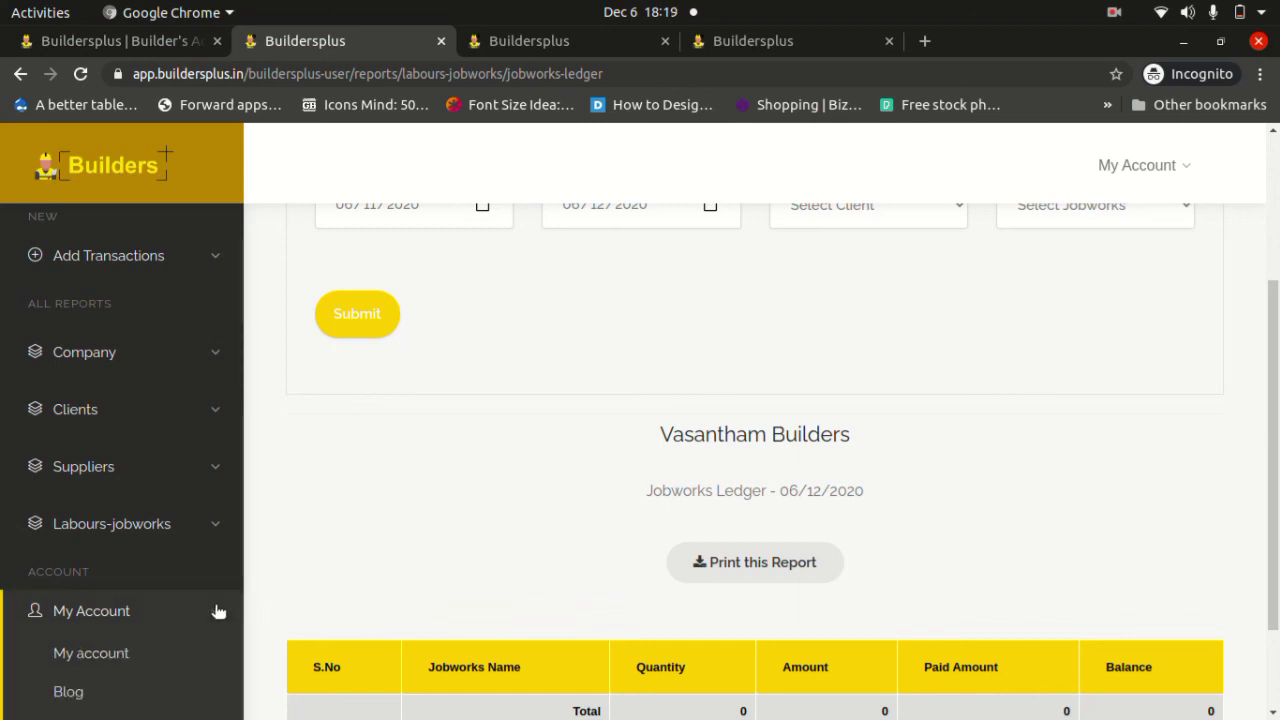
pyautogui.scroll(-2, 165, 532)
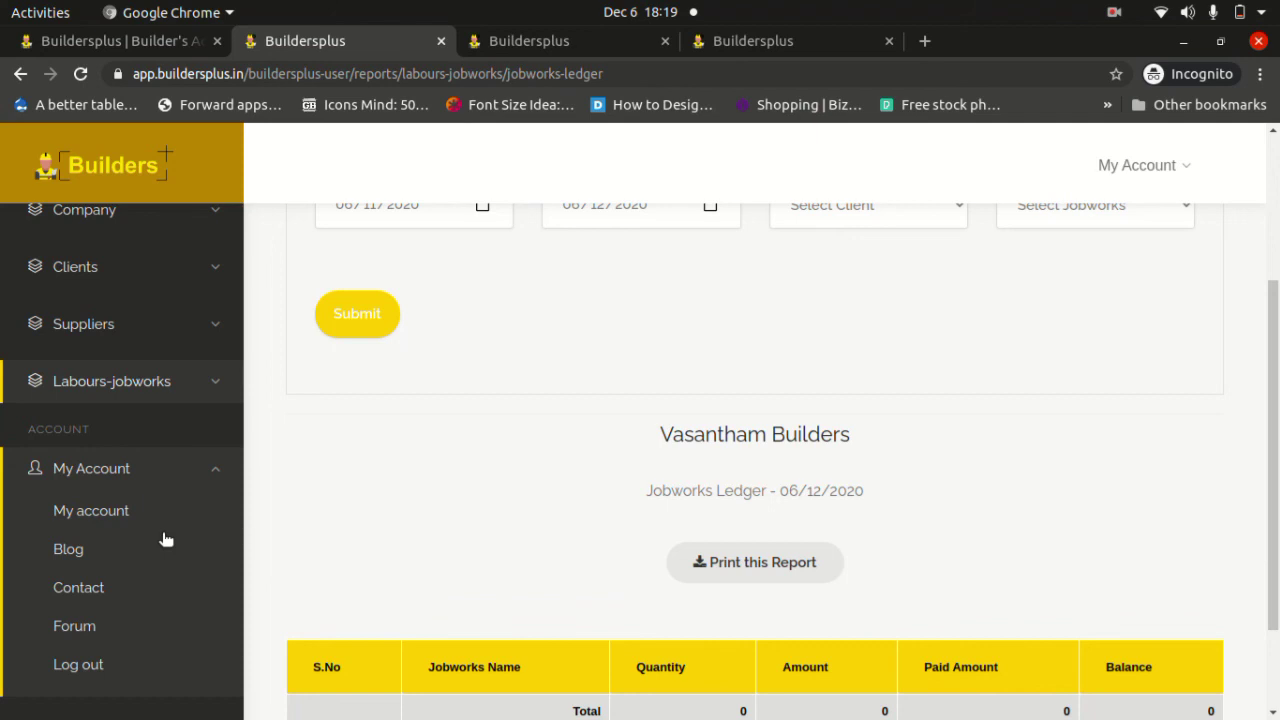
pyautogui.middleClick(72, 552)
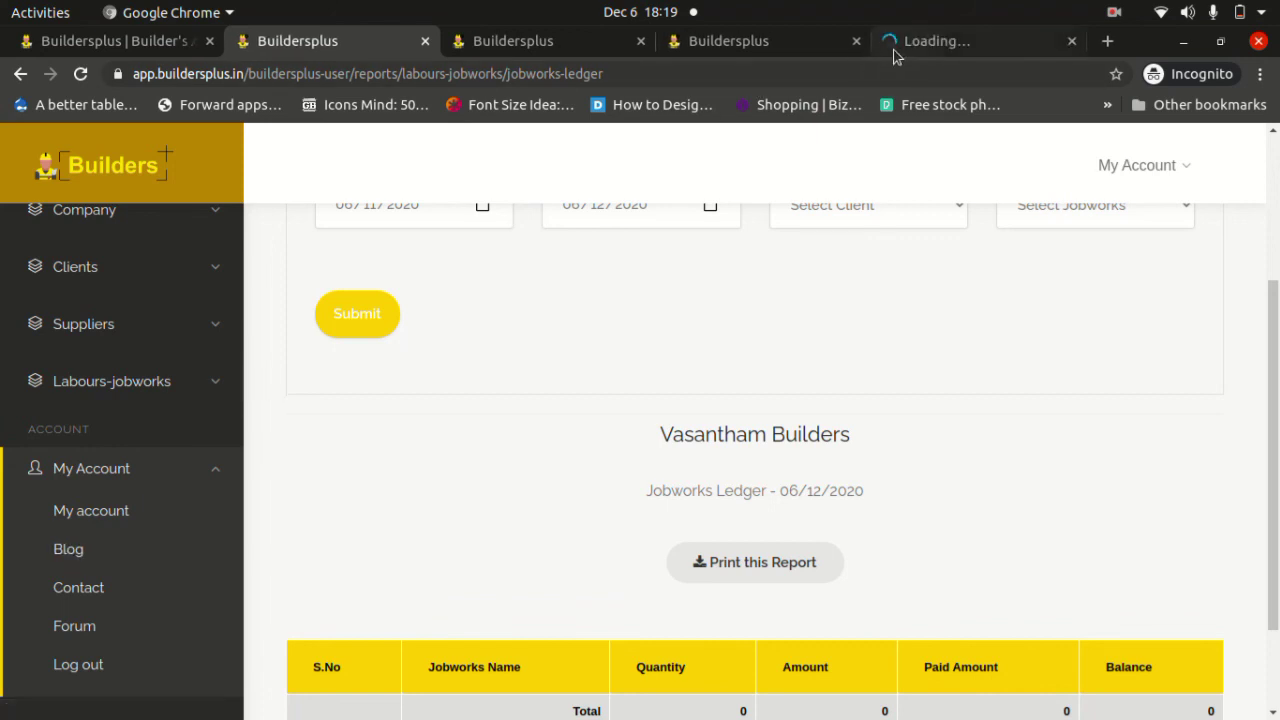
pyautogui.click(895, 56)
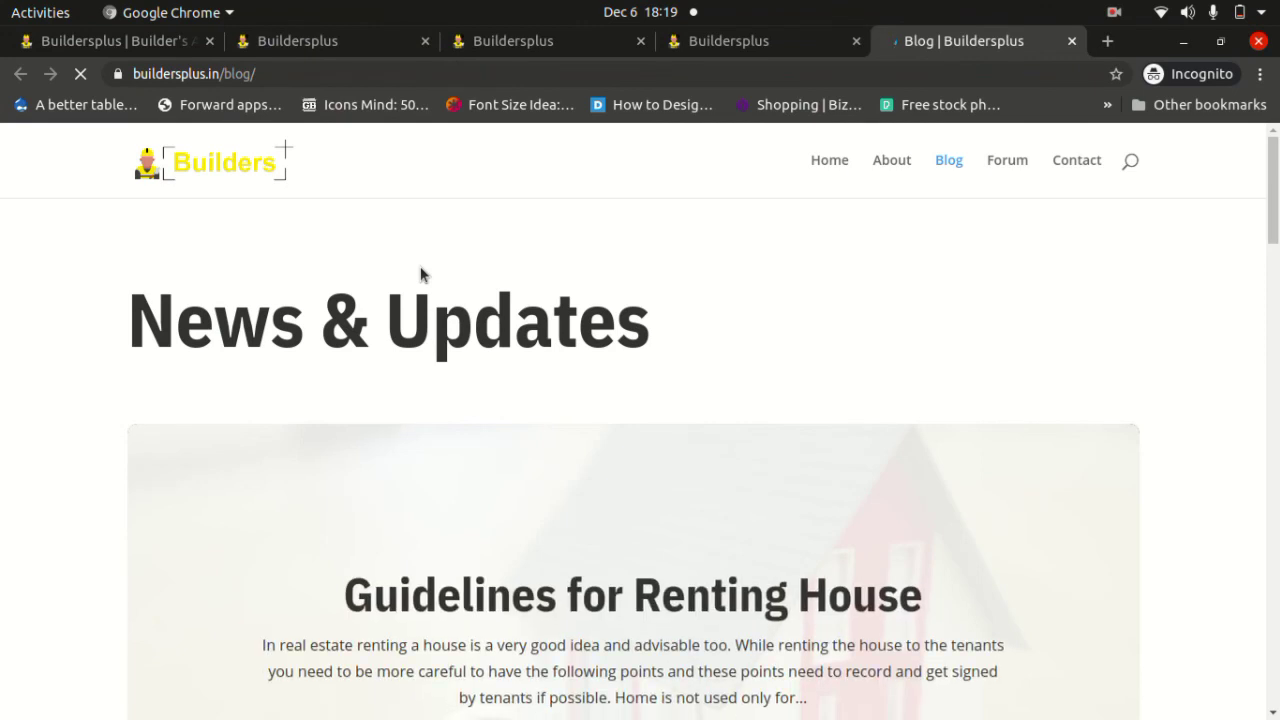
pyautogui.scroll(-3, 420, 274)
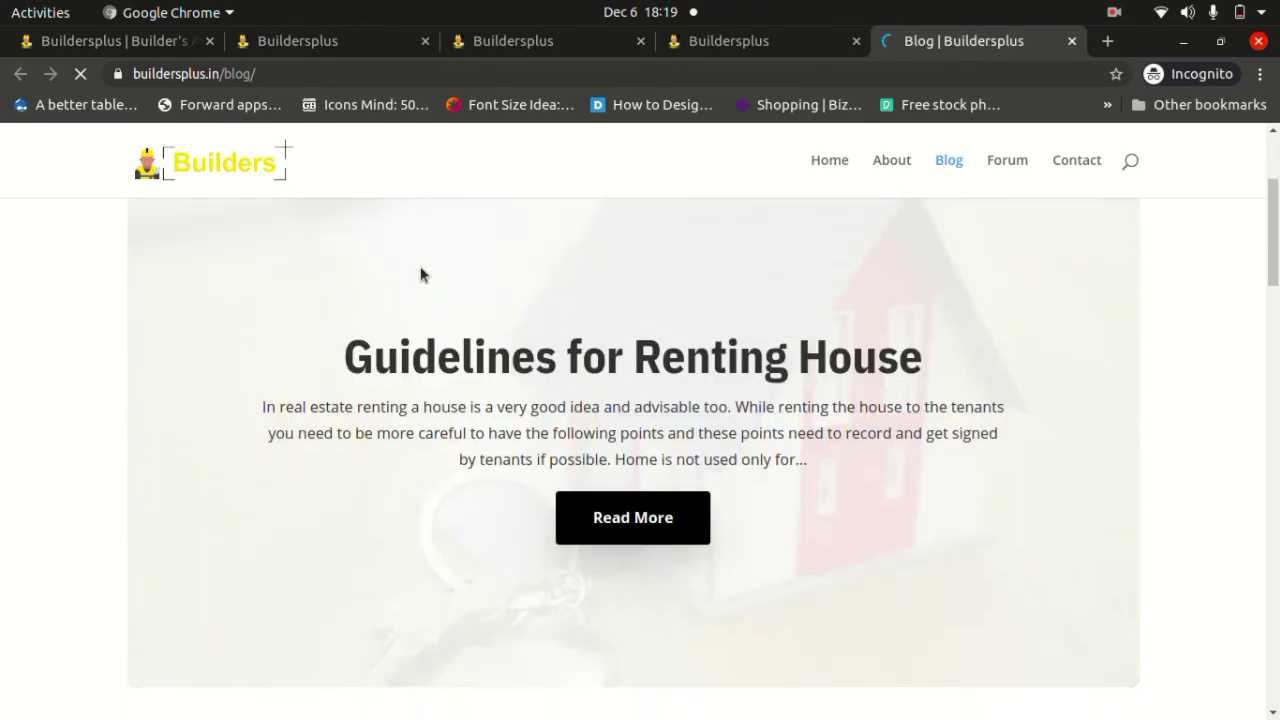
# Open the Contact page's Get In Touch form and the Forum in new tabs.
pyautogui.click(342, 50)
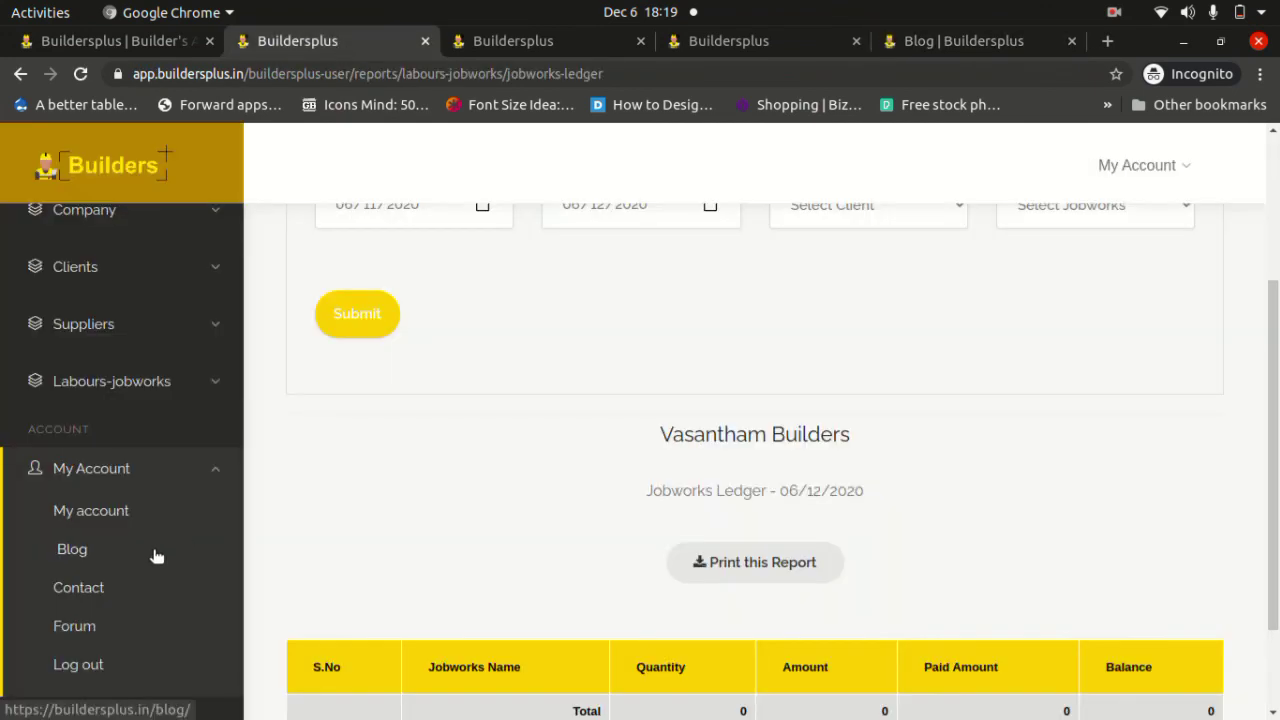
pyautogui.middleClick(84, 592)
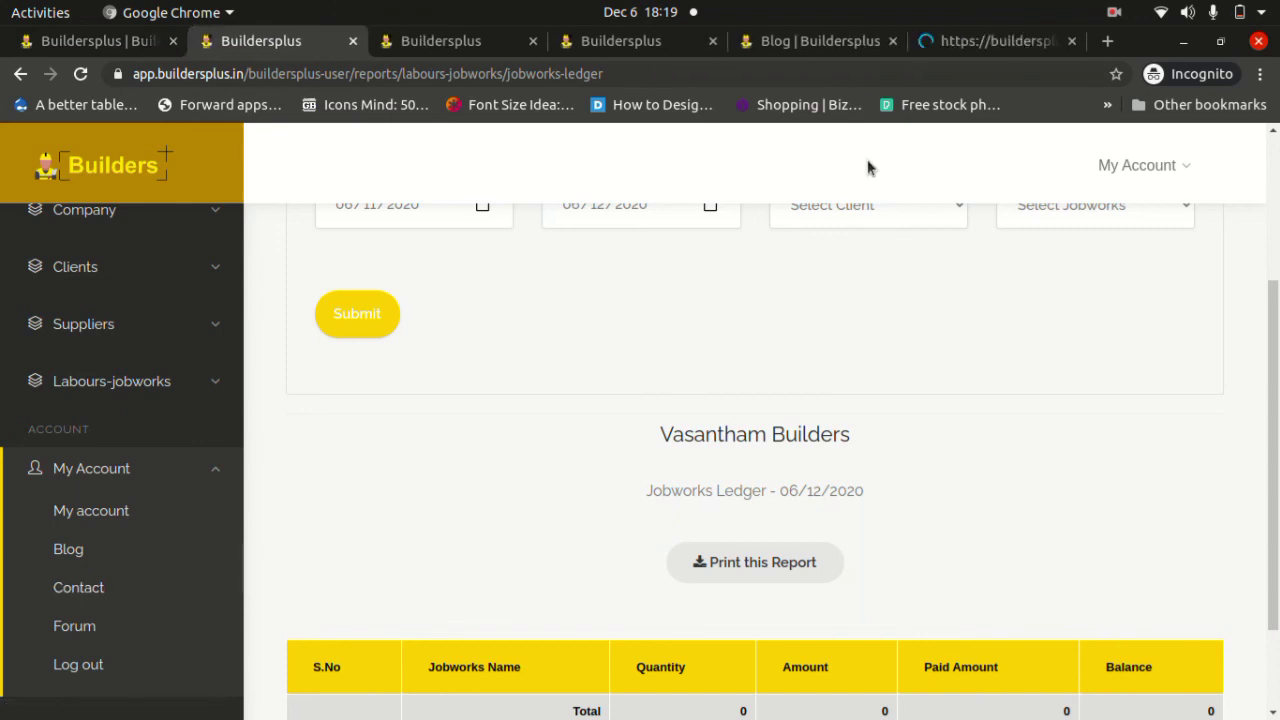
pyautogui.click(957, 45)
pyautogui.scroll(-5, 682, 404)
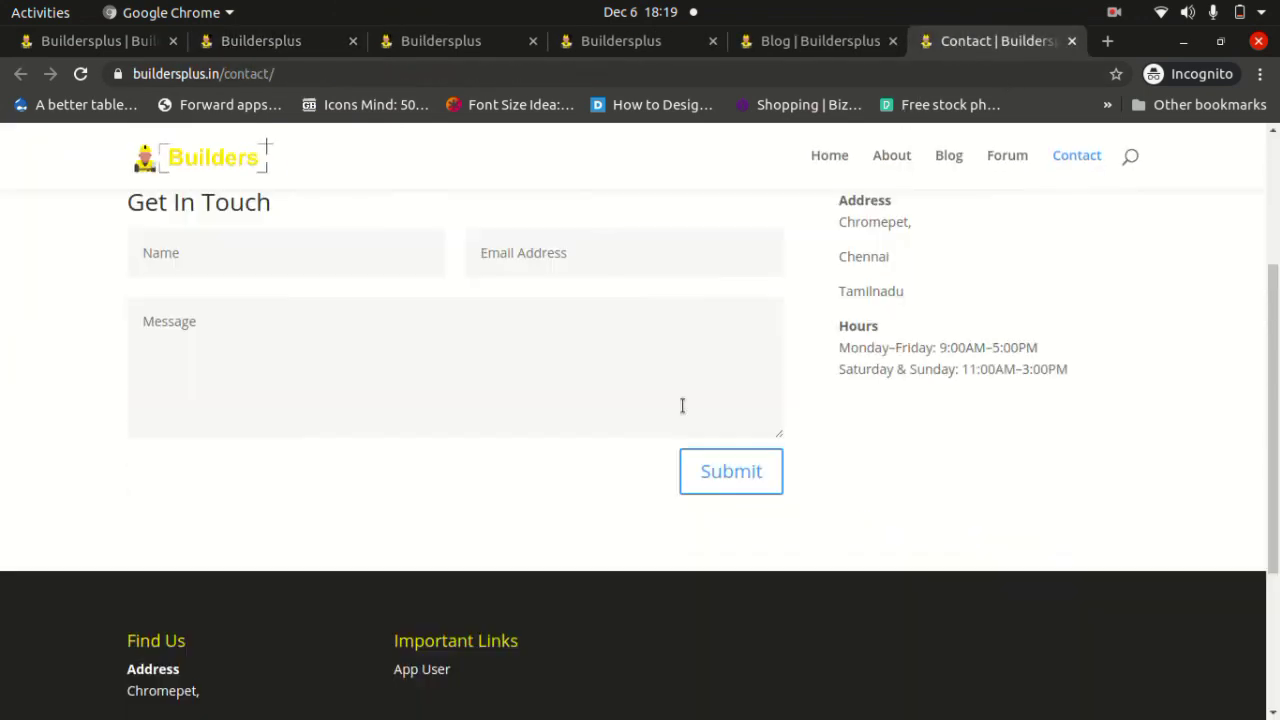
pyautogui.click(348, 231)
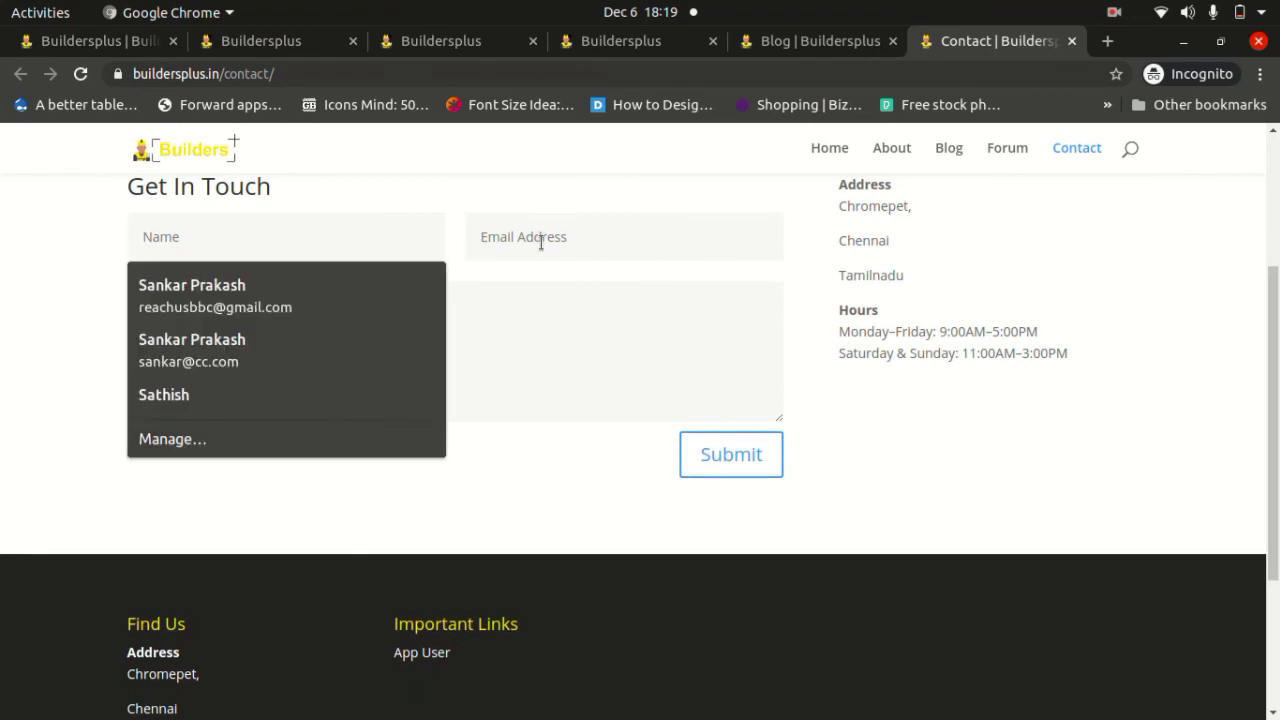
pyautogui.click(543, 243)
pyautogui.click(396, 344)
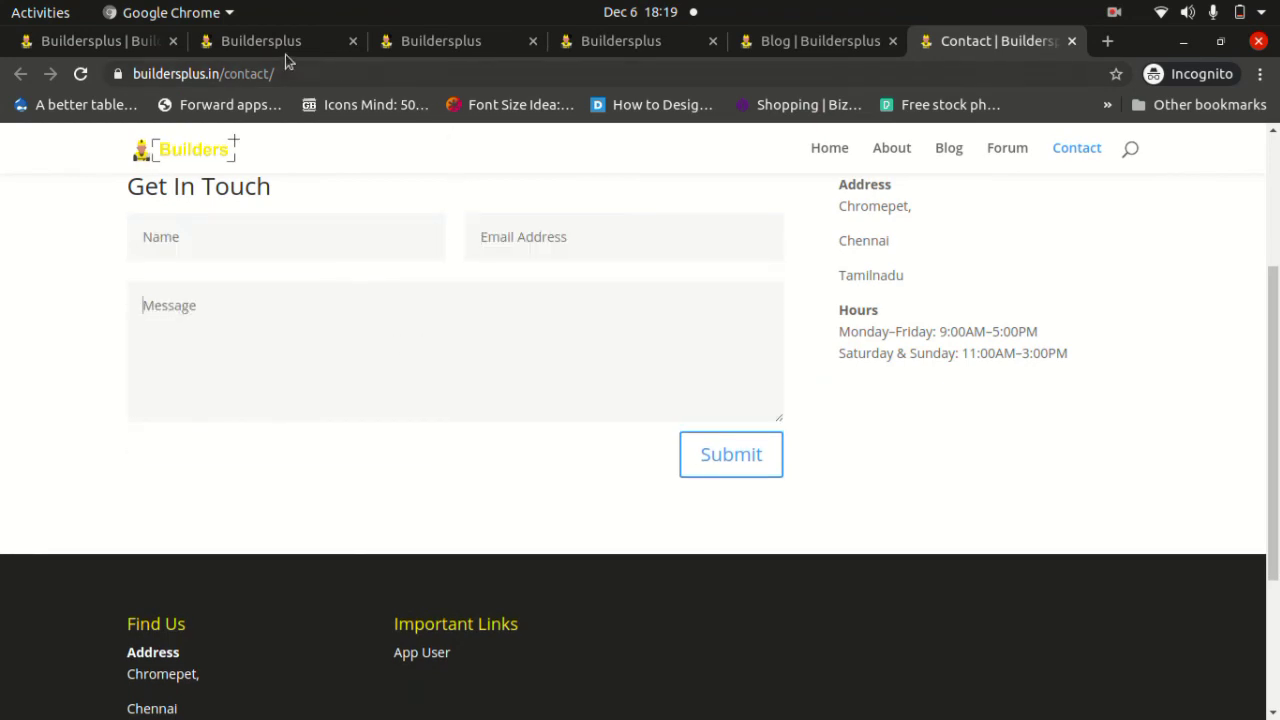
pyautogui.click(286, 50)
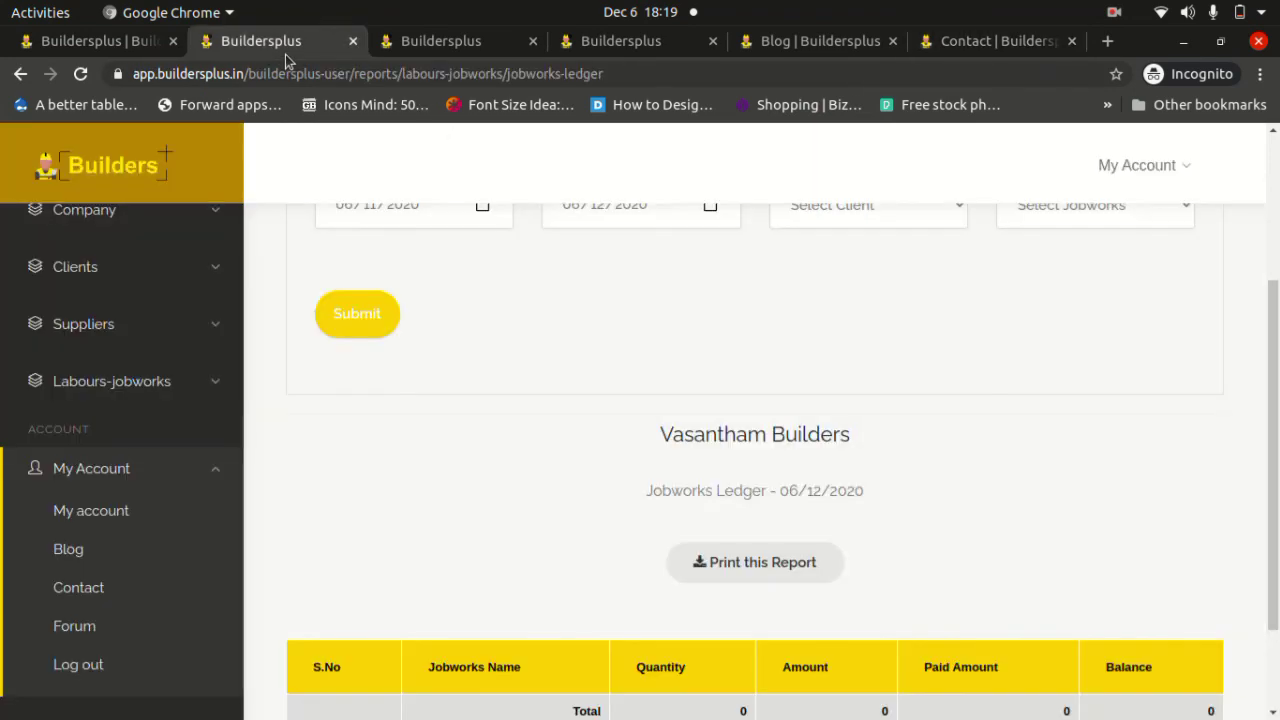
pyautogui.middleClick(84, 625)
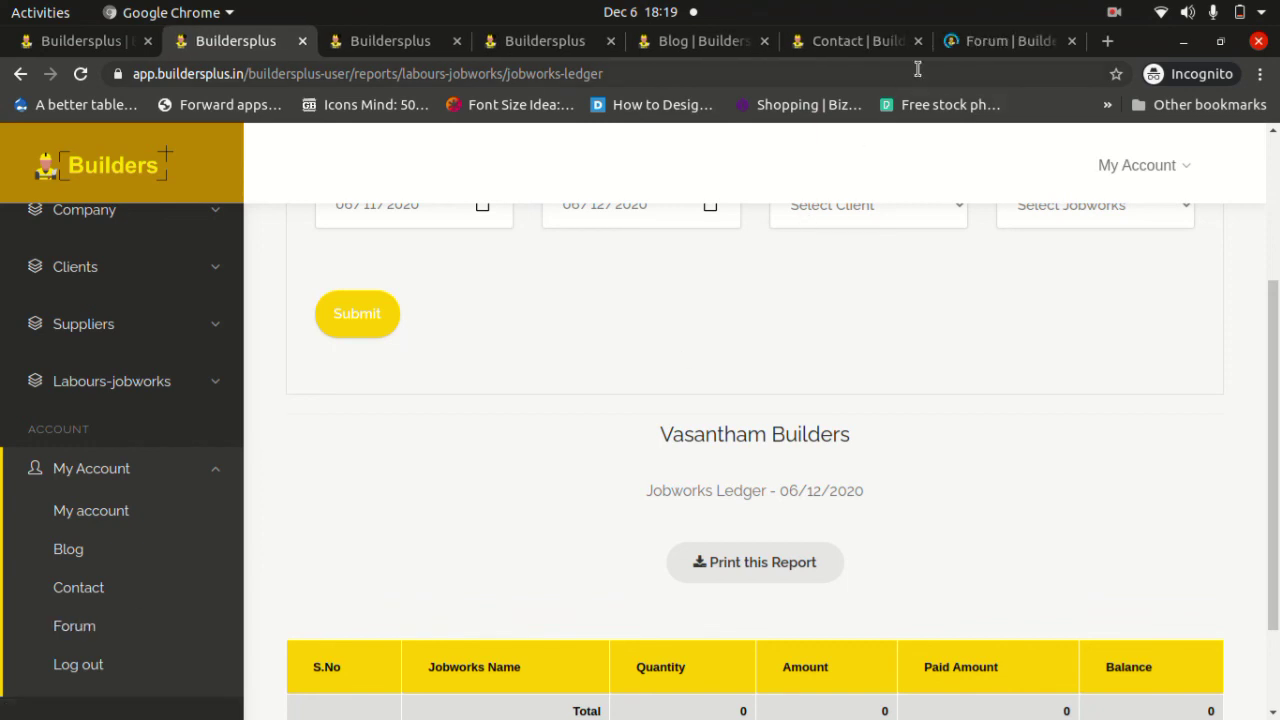
pyautogui.click(1005, 41)
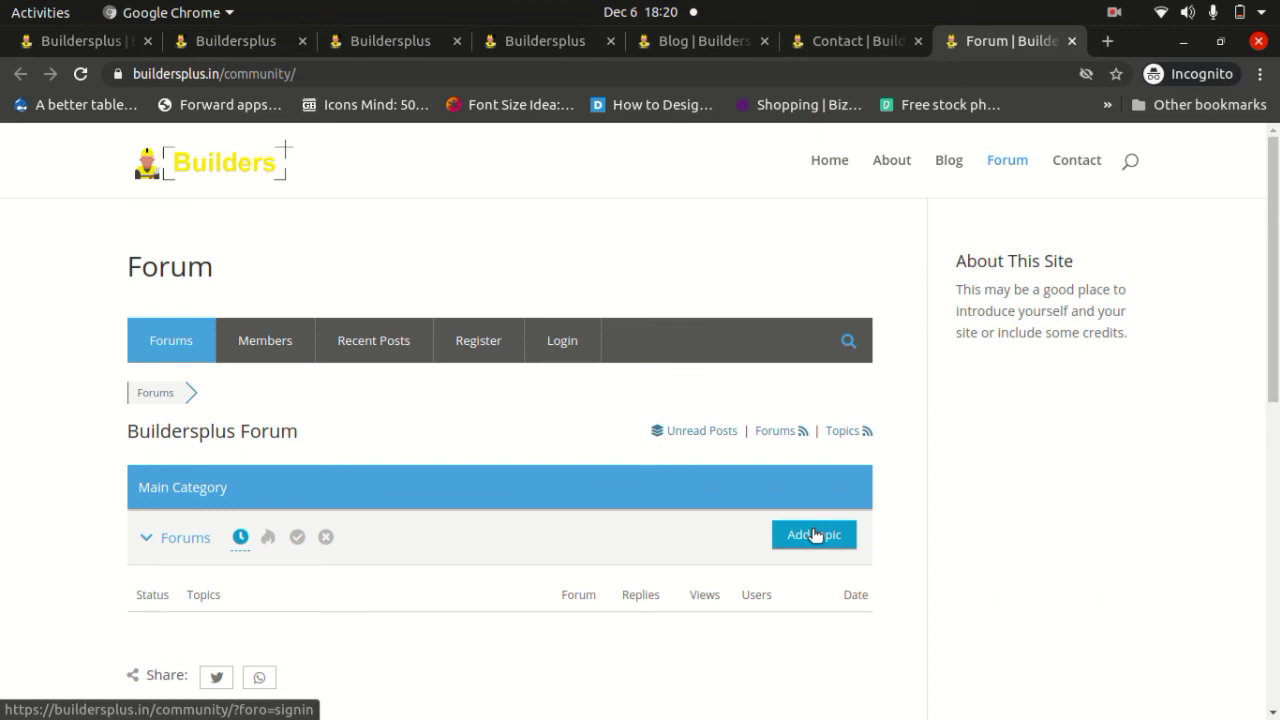
pyautogui.click(257, 43)
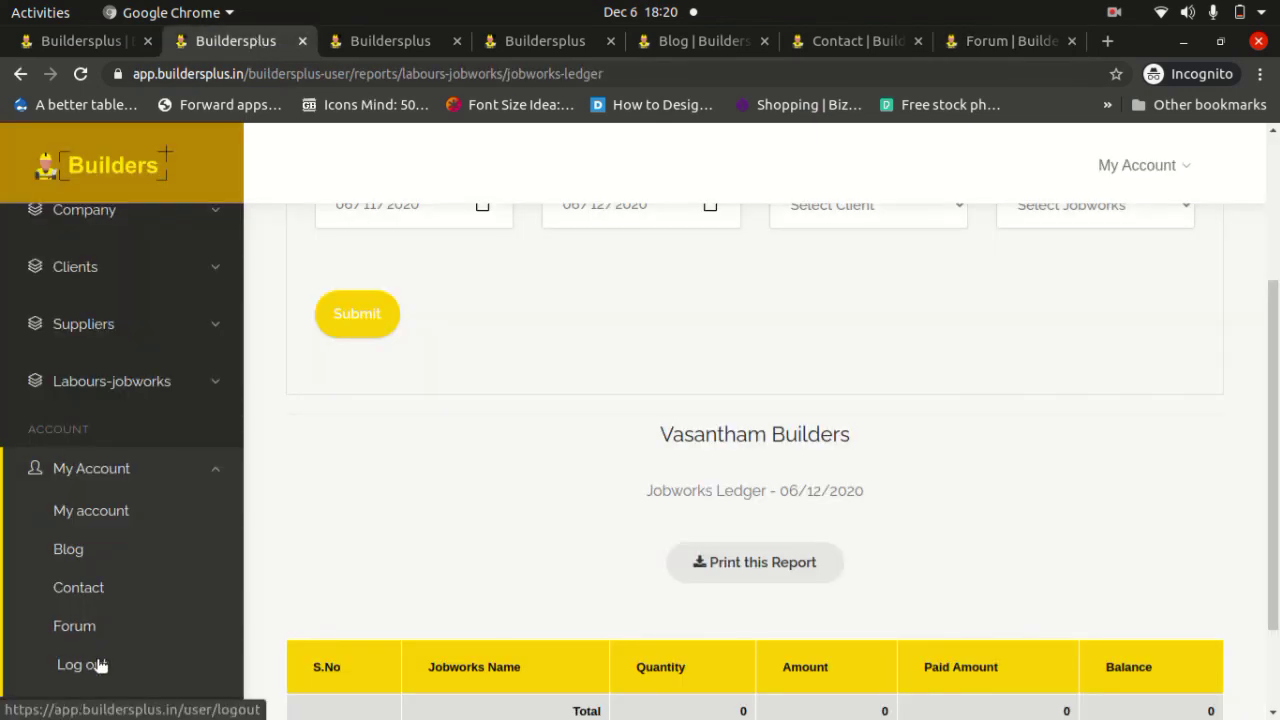
# View the profile's Contact Info, Payment / Expenses, Job Works Cost and Materials Cost tabs, then Edit.
pyautogui.click(110, 518)
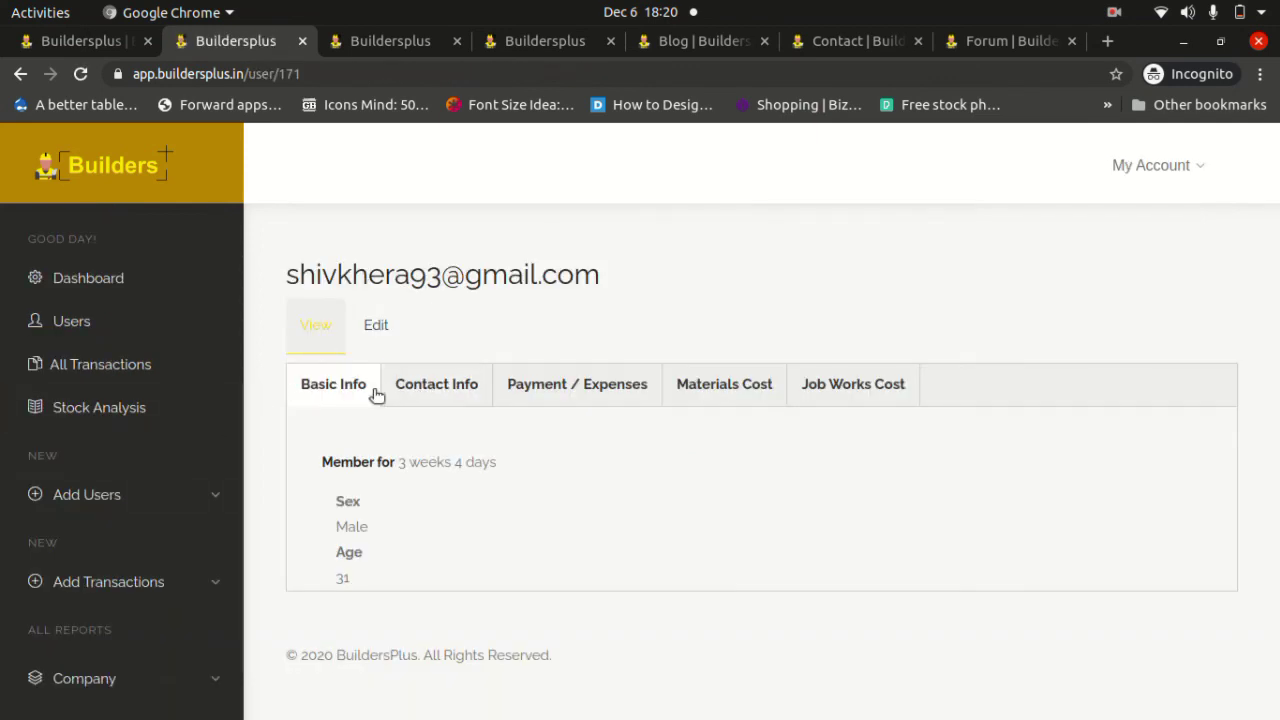
pyautogui.click(415, 392)
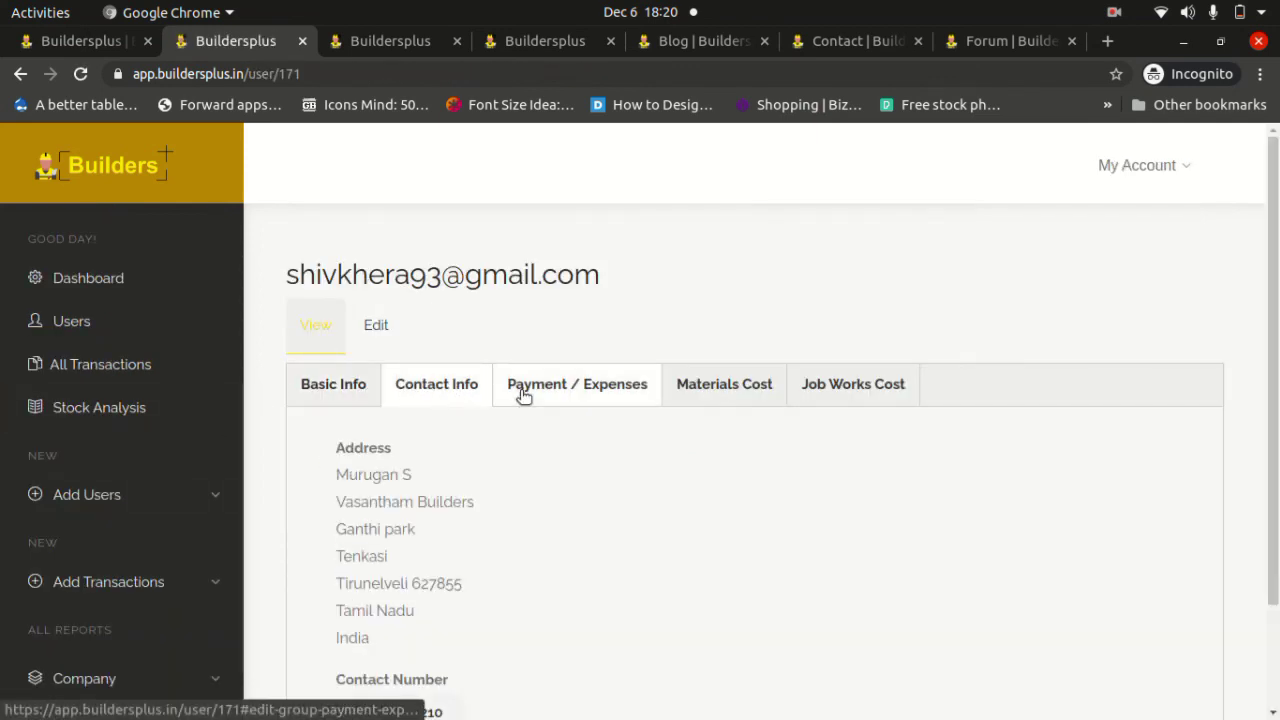
pyautogui.click(524, 389)
pyautogui.click(714, 389)
pyautogui.click(823, 387)
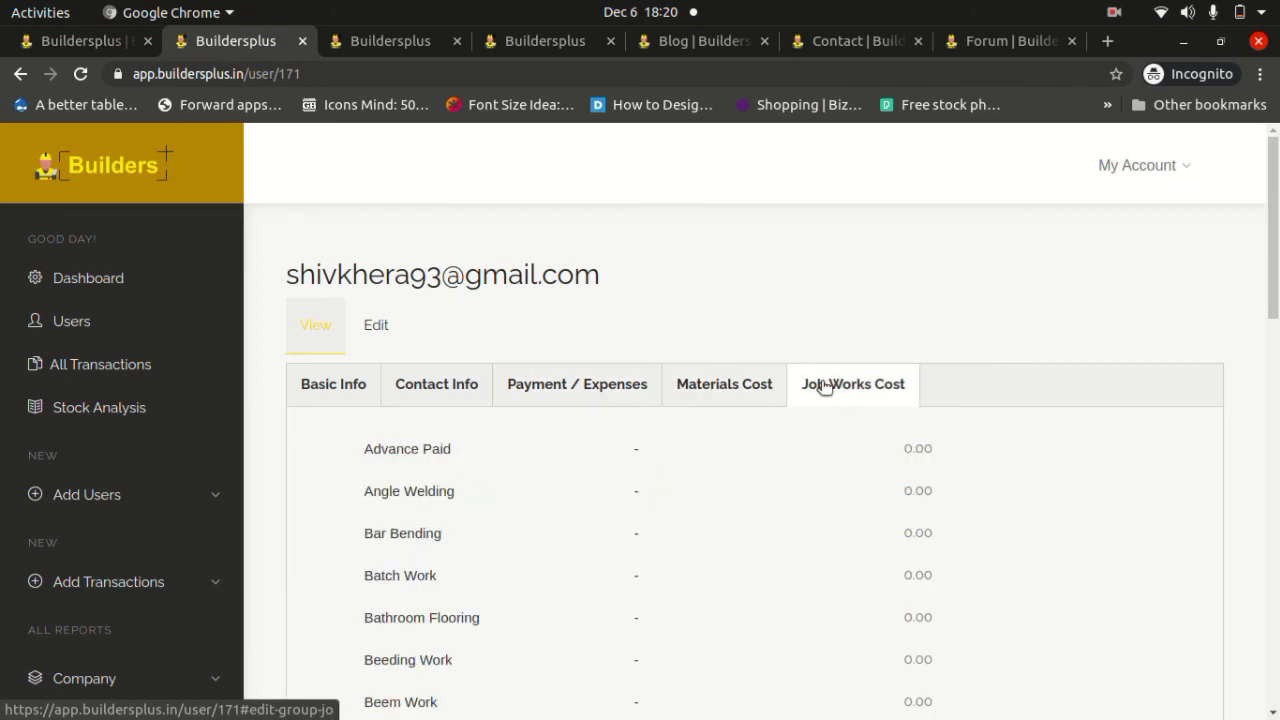
pyautogui.click(703, 381)
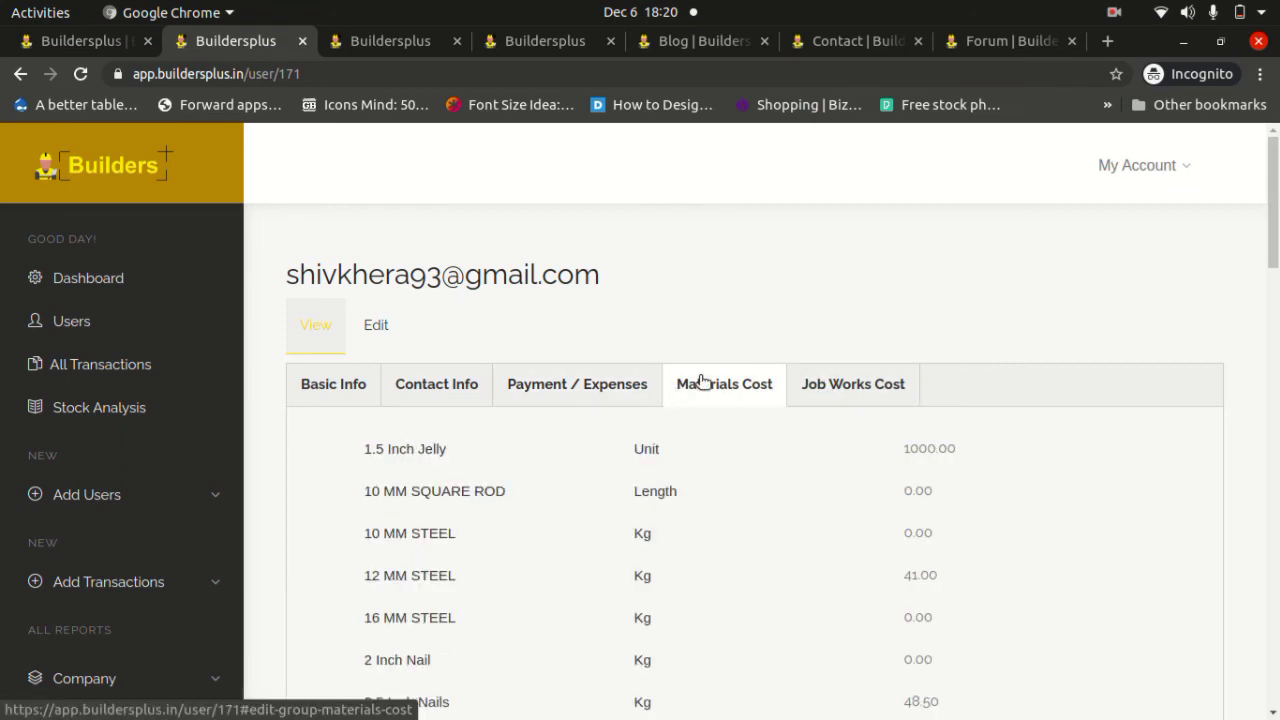
pyautogui.click(378, 332)
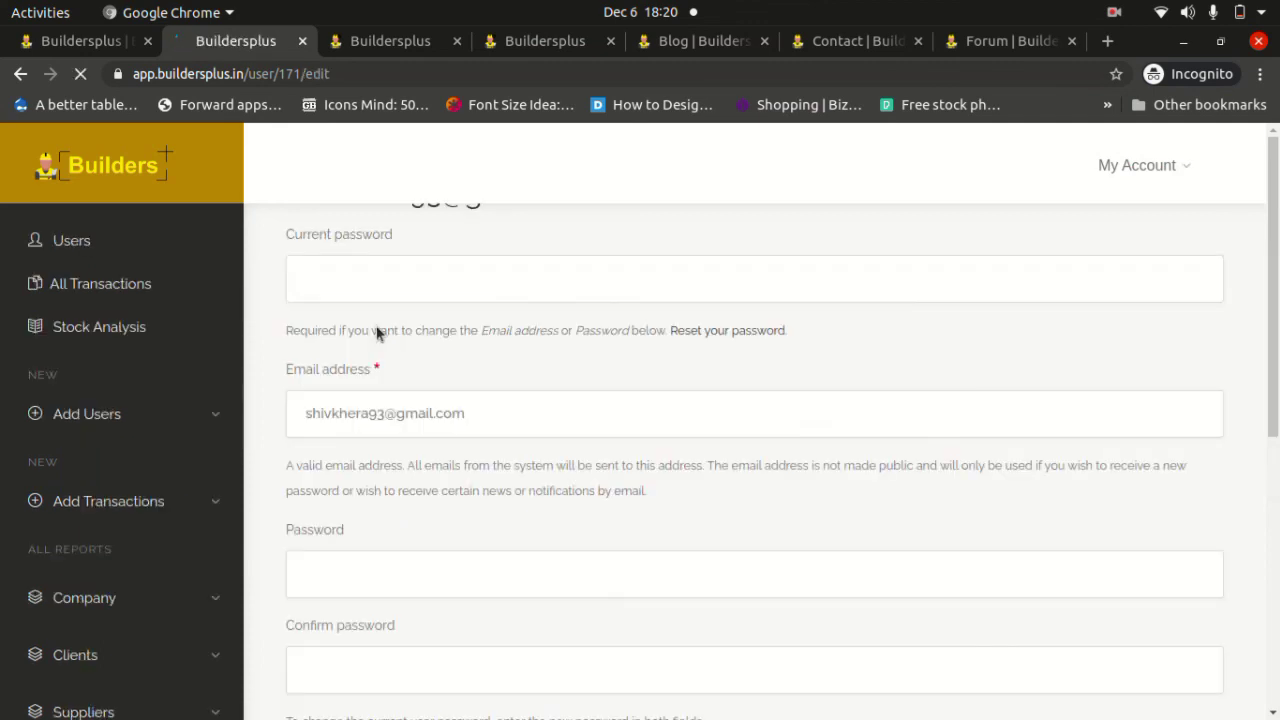
# Expand the Contact Info, Company Info, Applicable Payment / Expenses and All Material Details sections of Profile Settings.
pyautogui.scroll(-5, 500, 402)
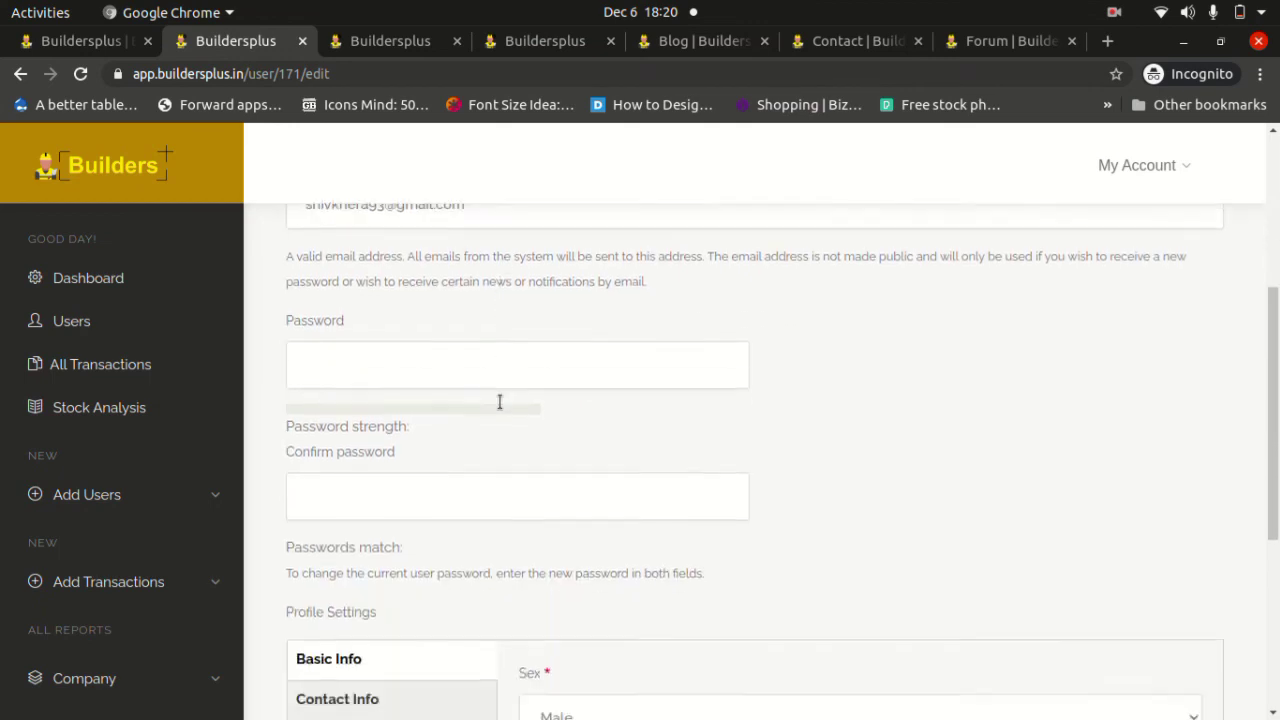
pyautogui.scroll(5, 500, 402)
pyautogui.scroll(-2, 500, 402)
pyautogui.scroll(-8, 500, 402)
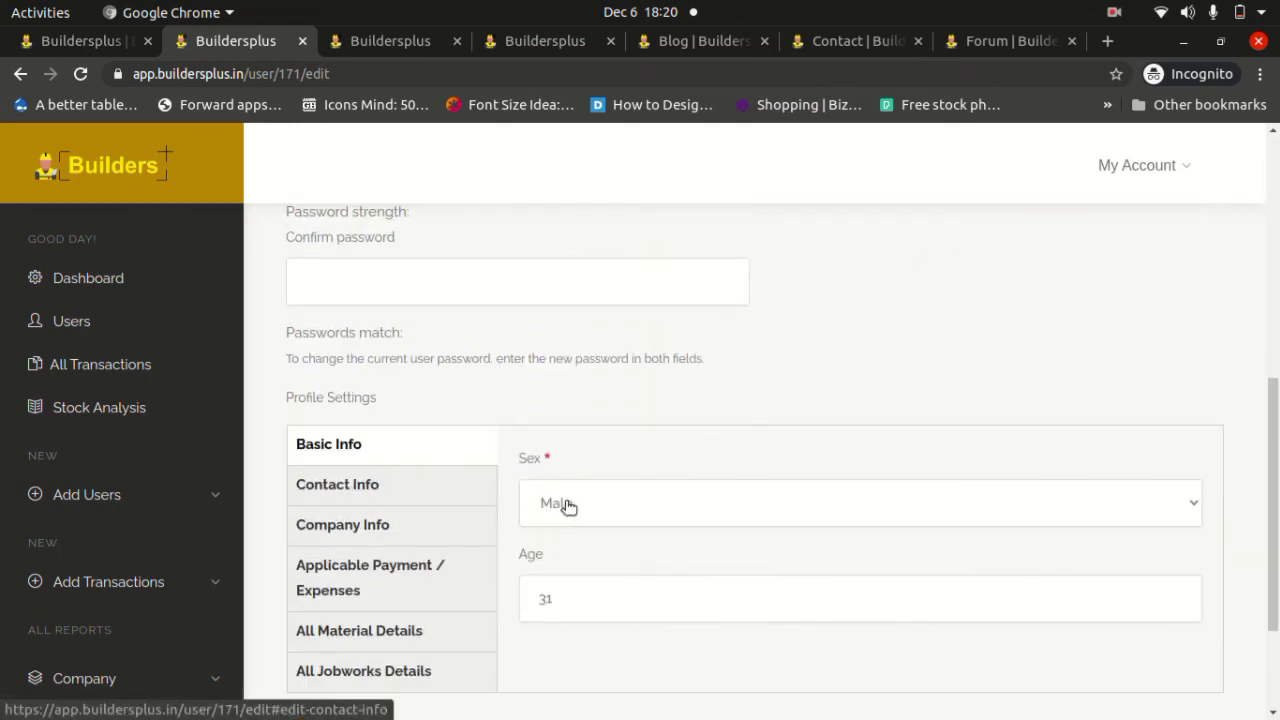
pyautogui.click(406, 490)
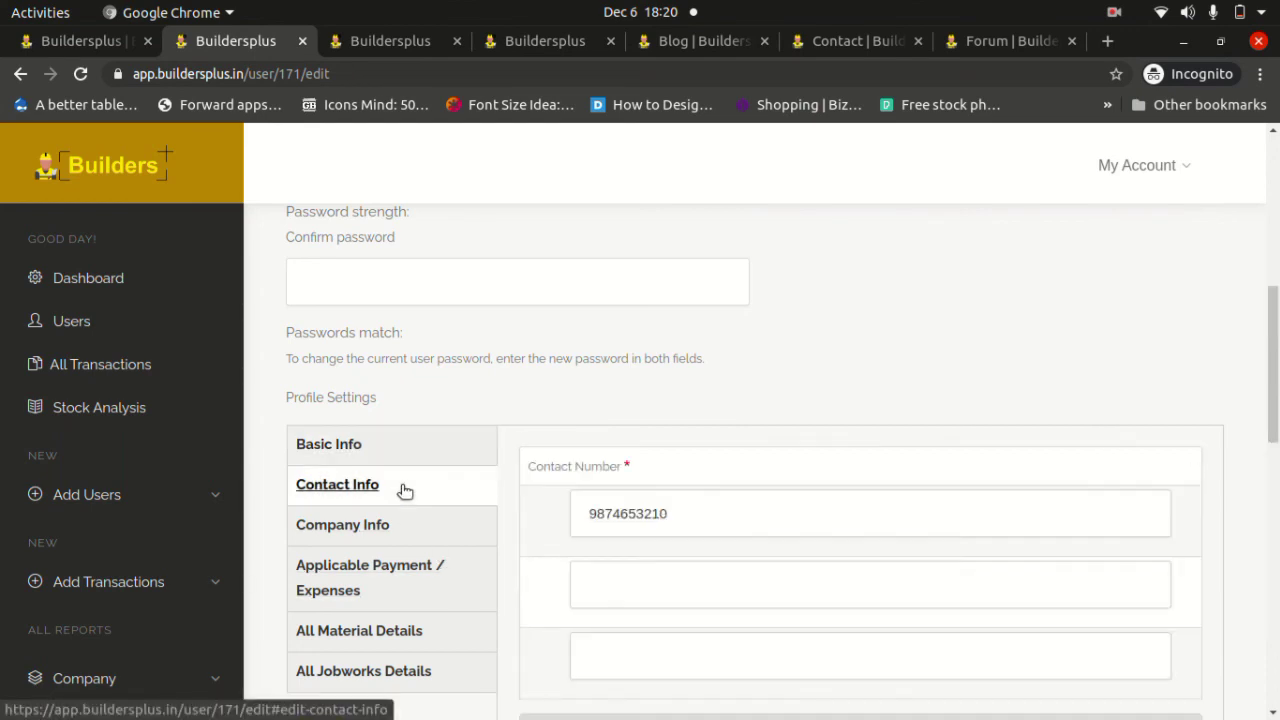
pyautogui.scroll(-1, 404, 490)
pyautogui.click(372, 443)
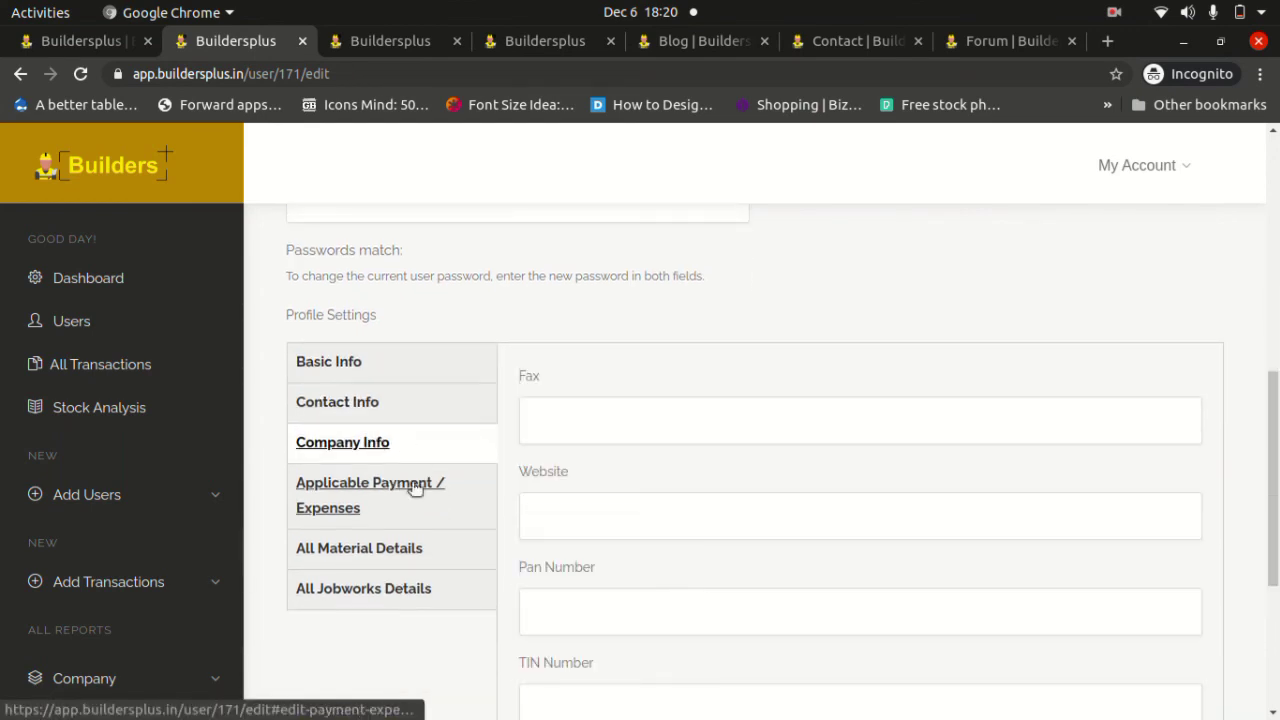
pyautogui.click(395, 510)
pyautogui.scroll(-3, 391, 509)
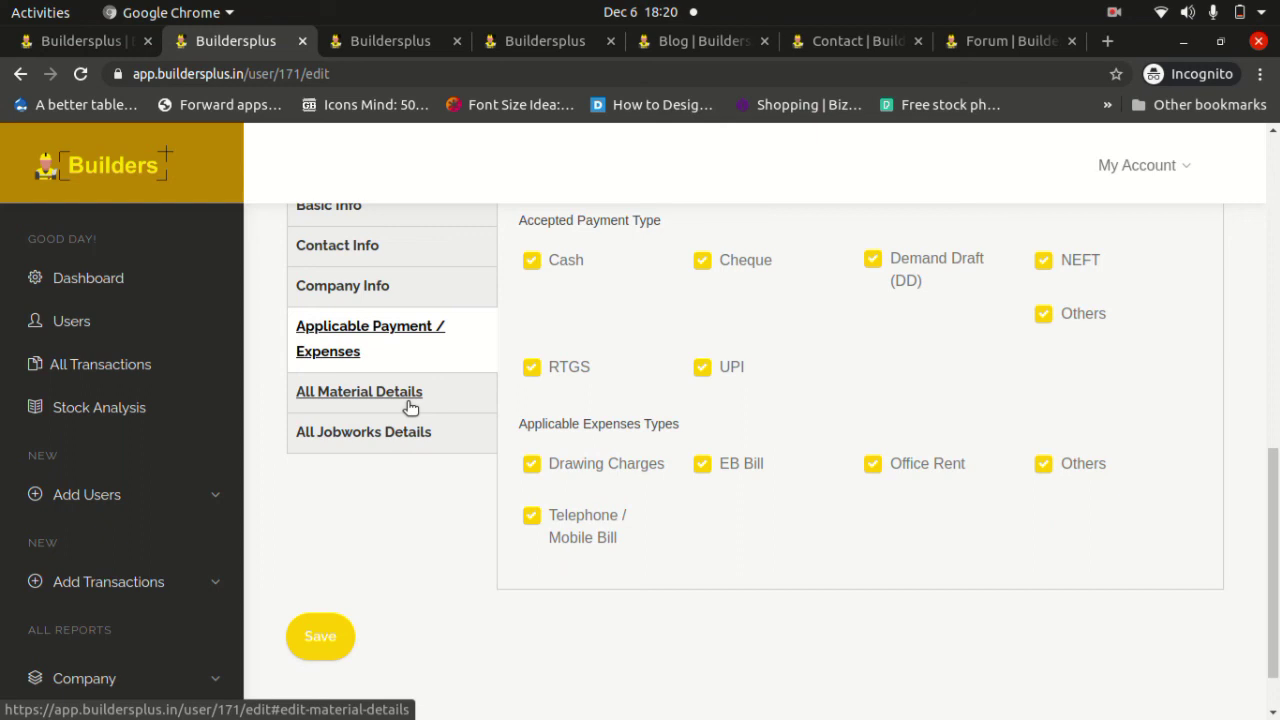
pyautogui.click(409, 392)
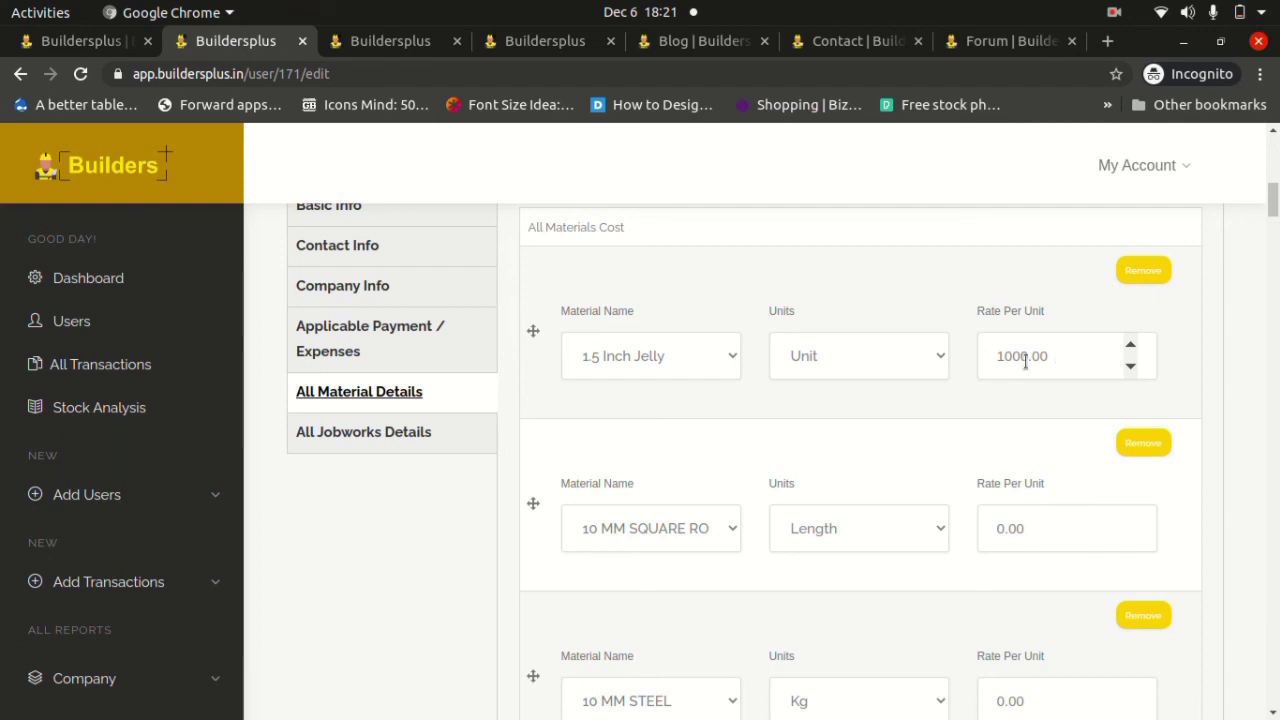
# Set the first material row to 10 MM STEEL with 23 X 23 as its unit.
pyautogui.click(731, 368)
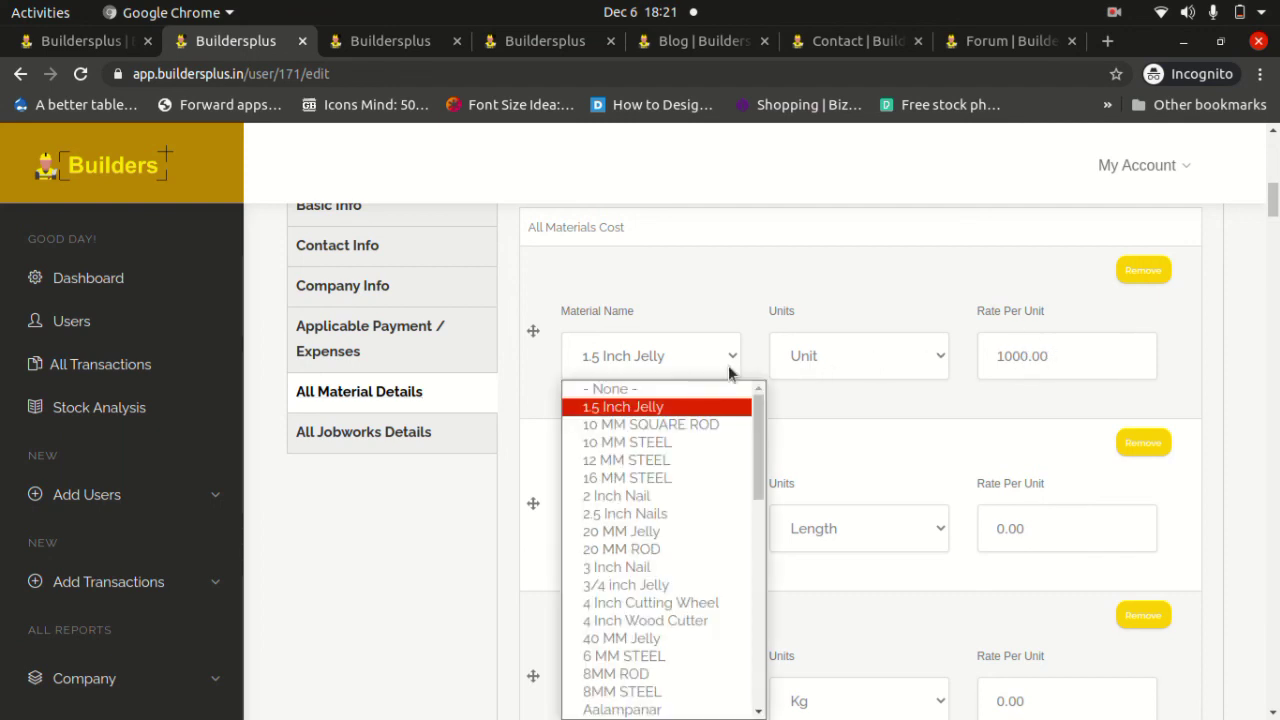
pyautogui.click(672, 444)
pyautogui.click(820, 363)
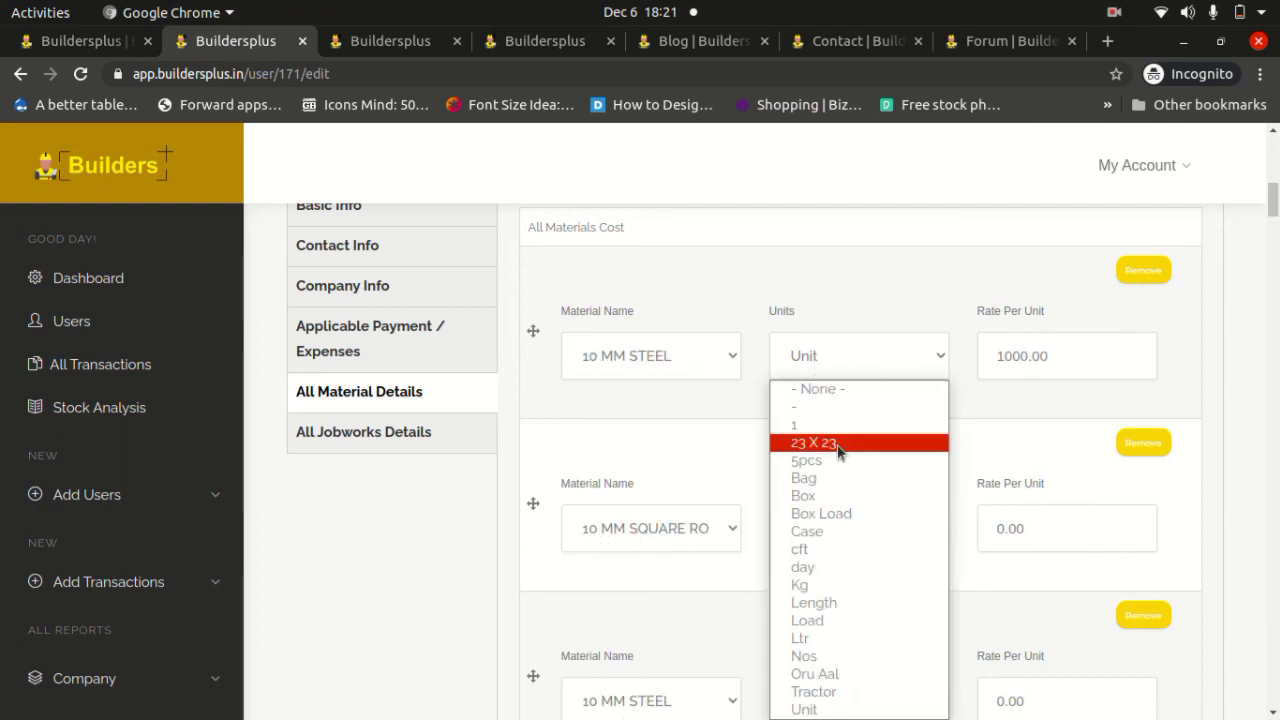
pyautogui.click(837, 446)
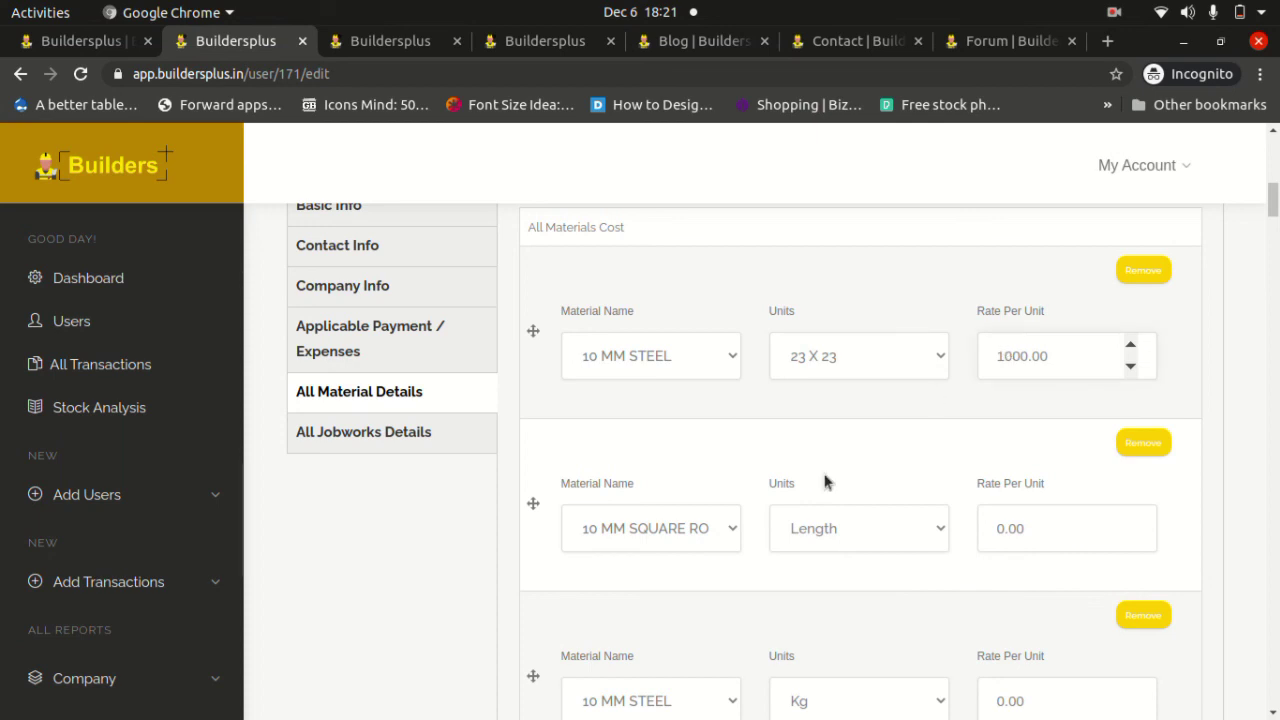
# Expand All Jobworks Details and save the edited profile.
pyautogui.click(447, 447)
pyautogui.scroll(-15, 450, 453)
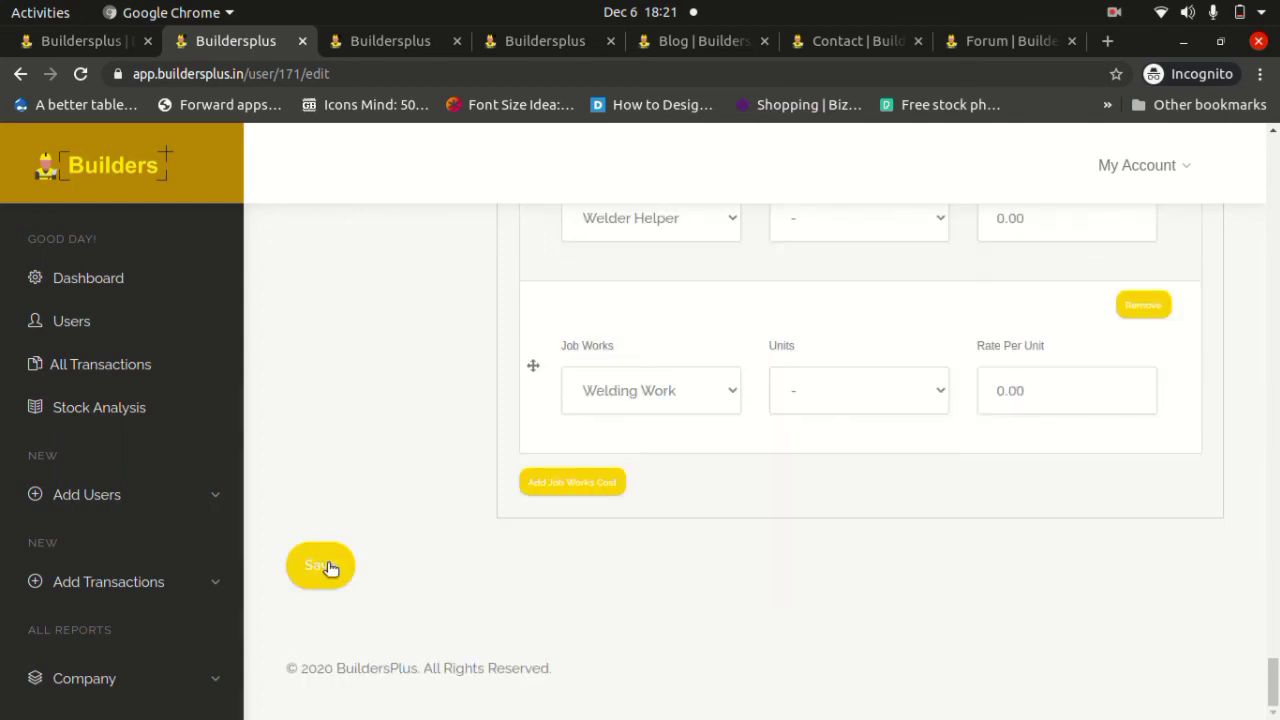
pyautogui.click(325, 567)
pyautogui.click(1182, 43)
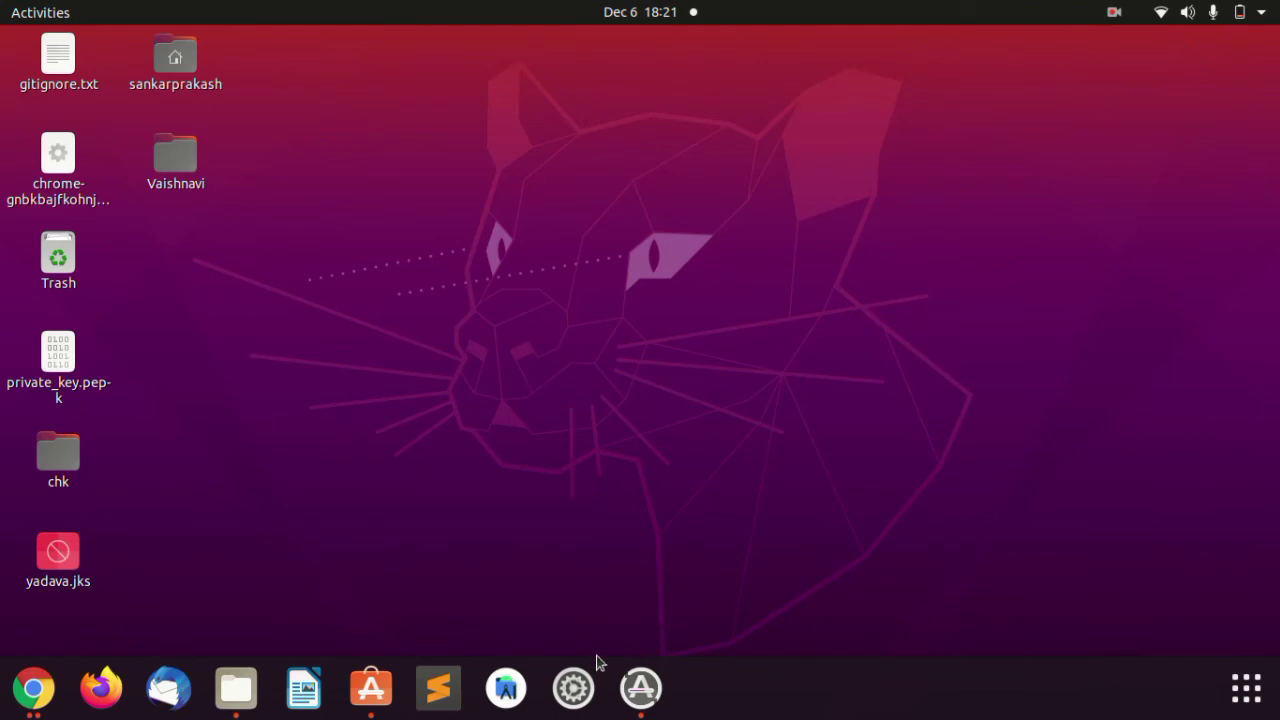
pyautogui.click(33, 688)
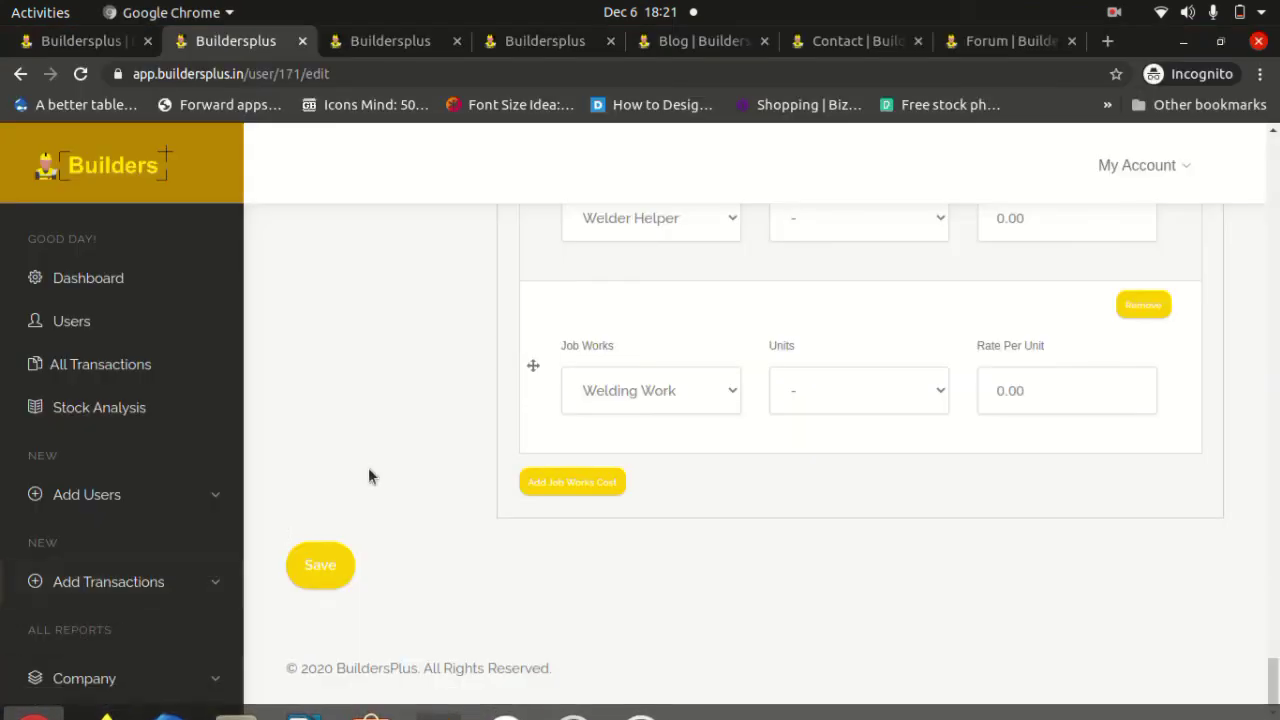
pyautogui.scroll(20, 393, 452)
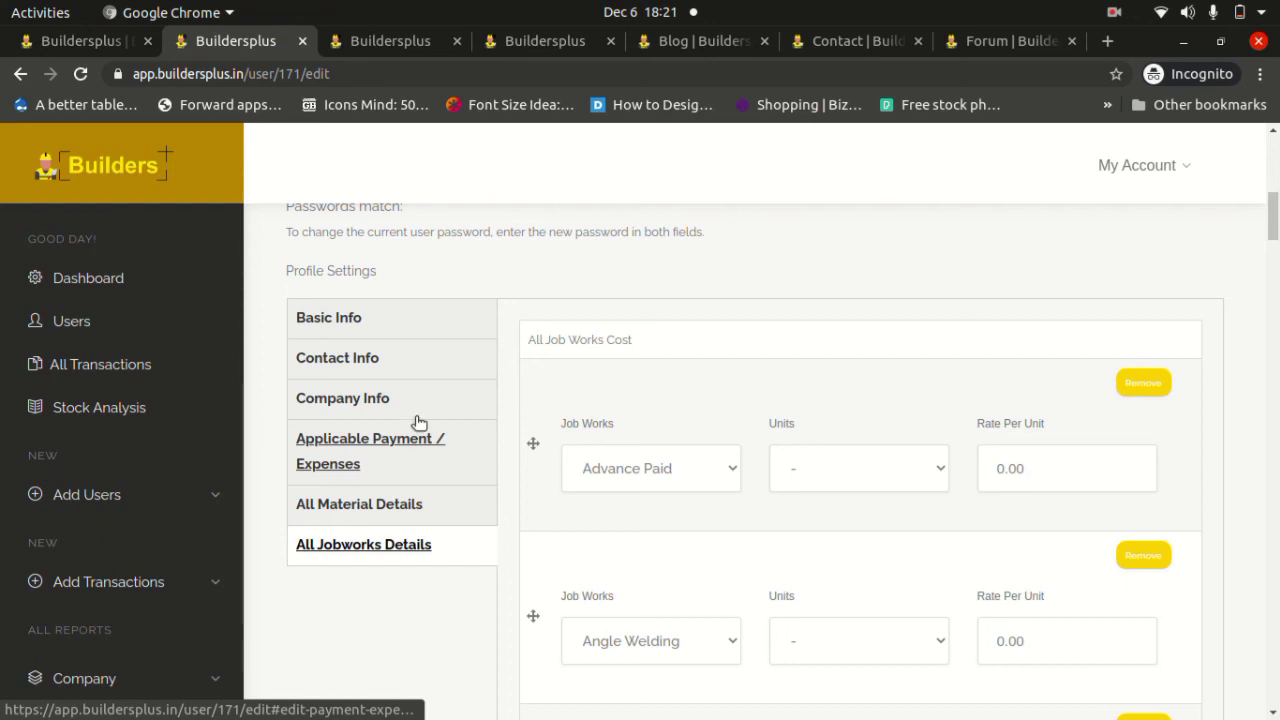
pyautogui.click(1111, 10)
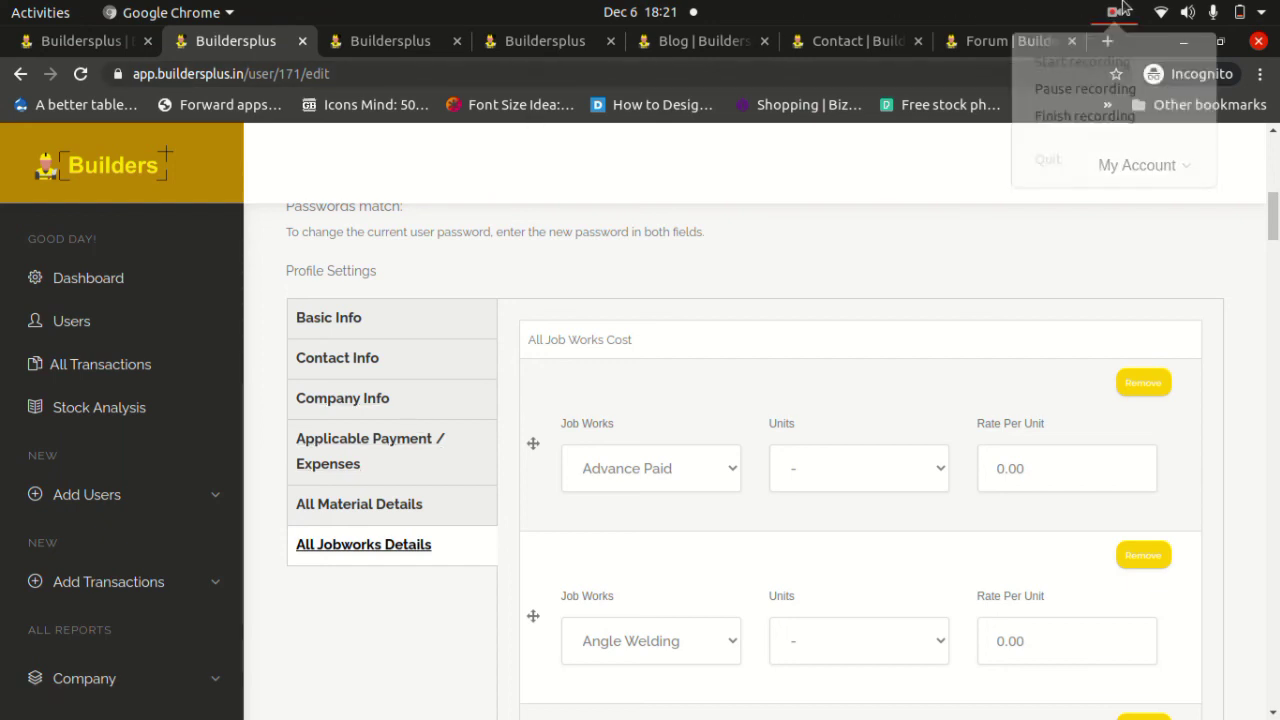